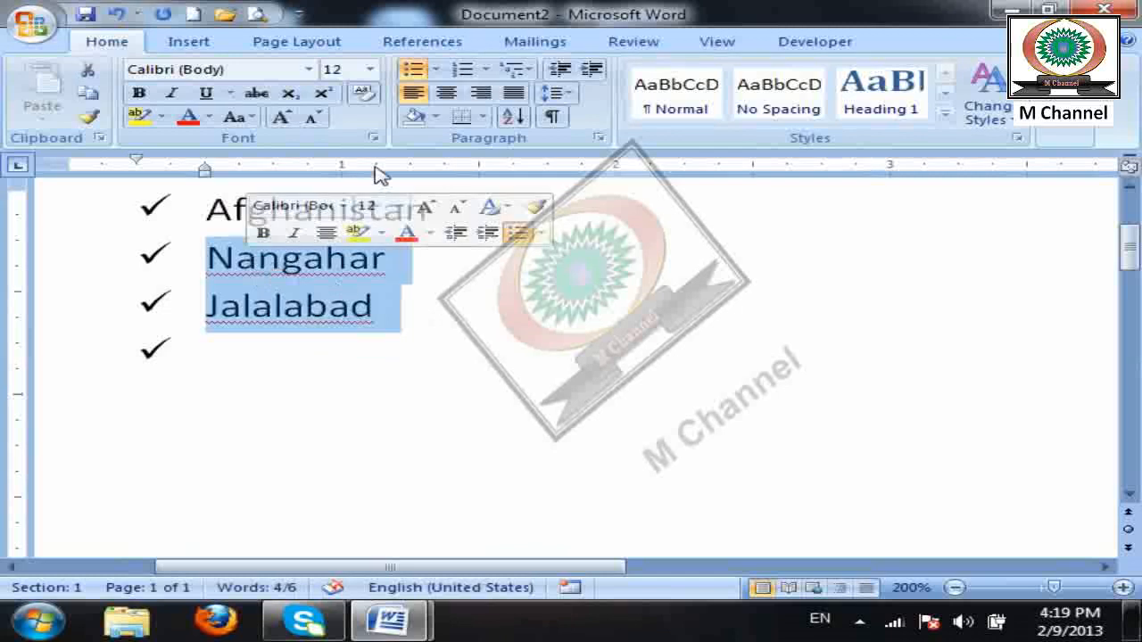
Demote the selected Nangahar and Jalalabad items to the second list level with hollow circle bullets.
click(435, 69)
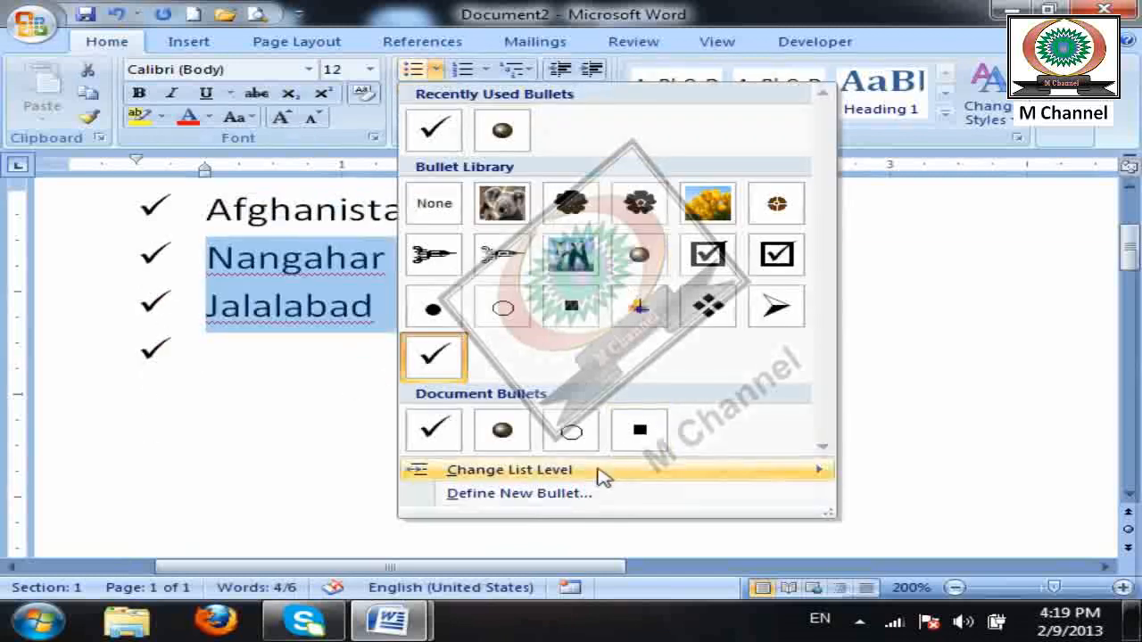
mouse_move(826, 466)
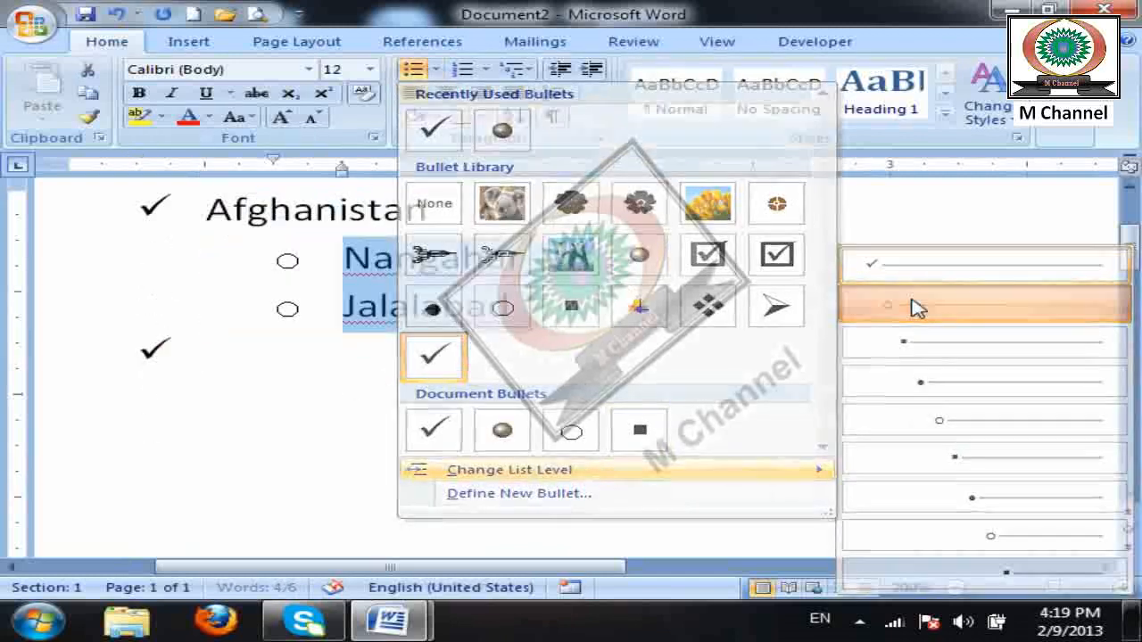
click(915, 308)
click(591, 353)
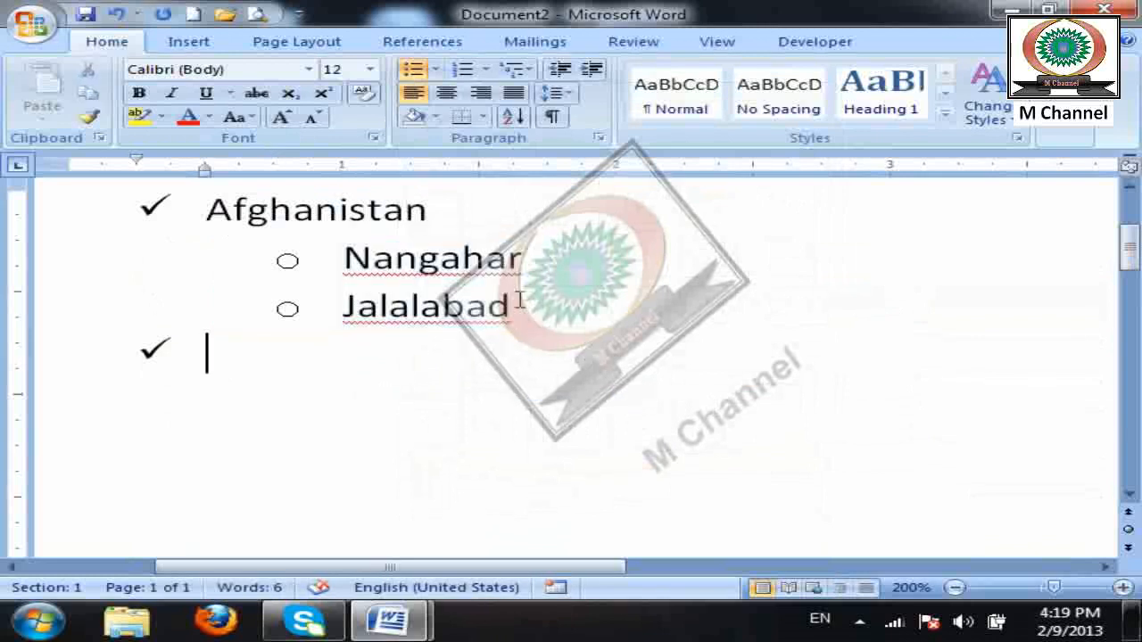
Demote the Jalalabad item to the third list level with a square bullet.
drag(510, 314, 344, 312)
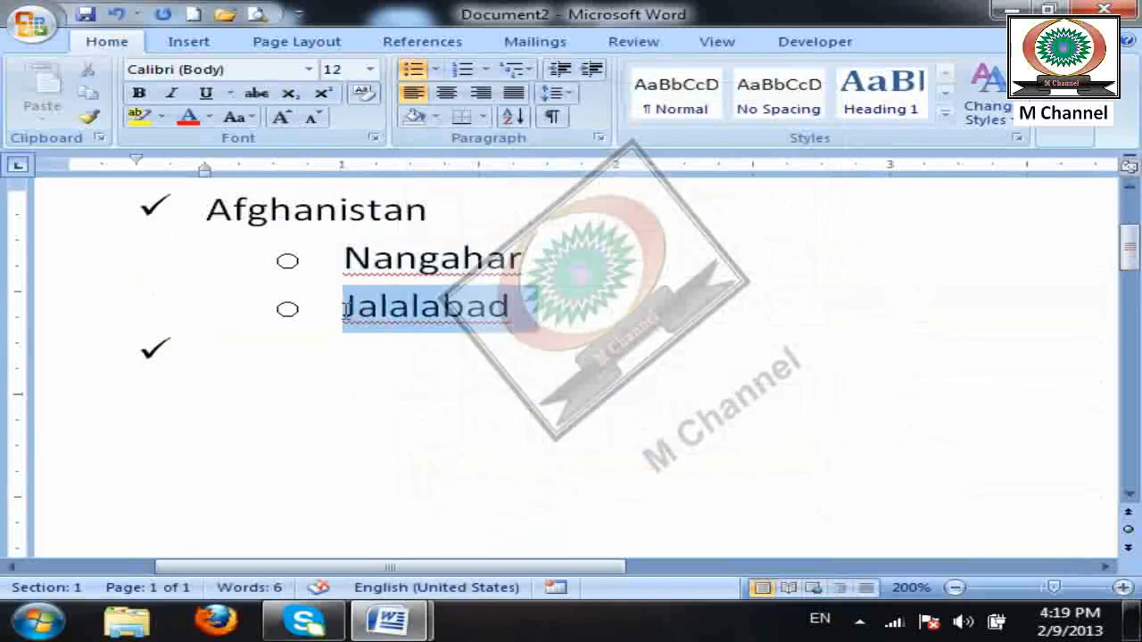
click(436, 69)
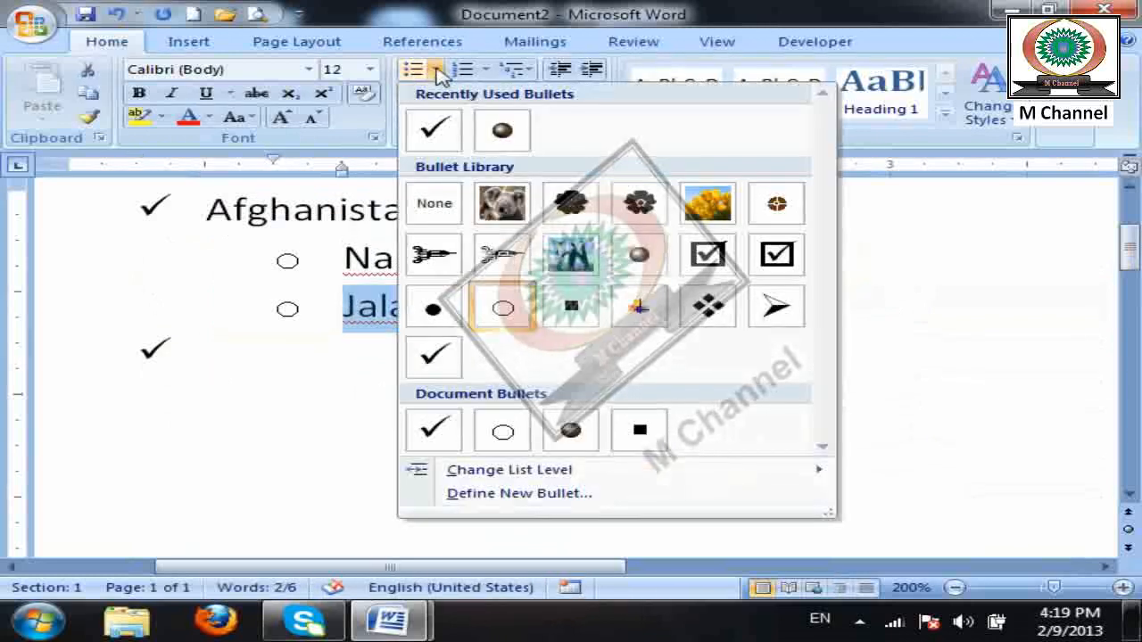
mouse_move(632, 481)
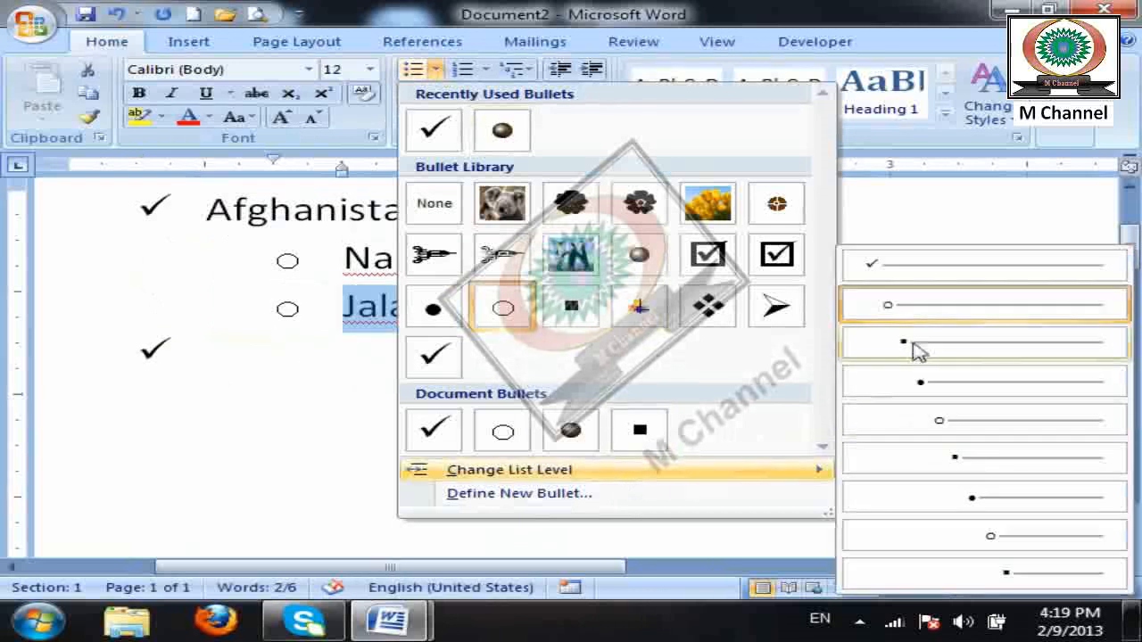
click(911, 339)
Add Behsood and Chaparhar as further third-level items below Jalalabad.
click(754, 312)
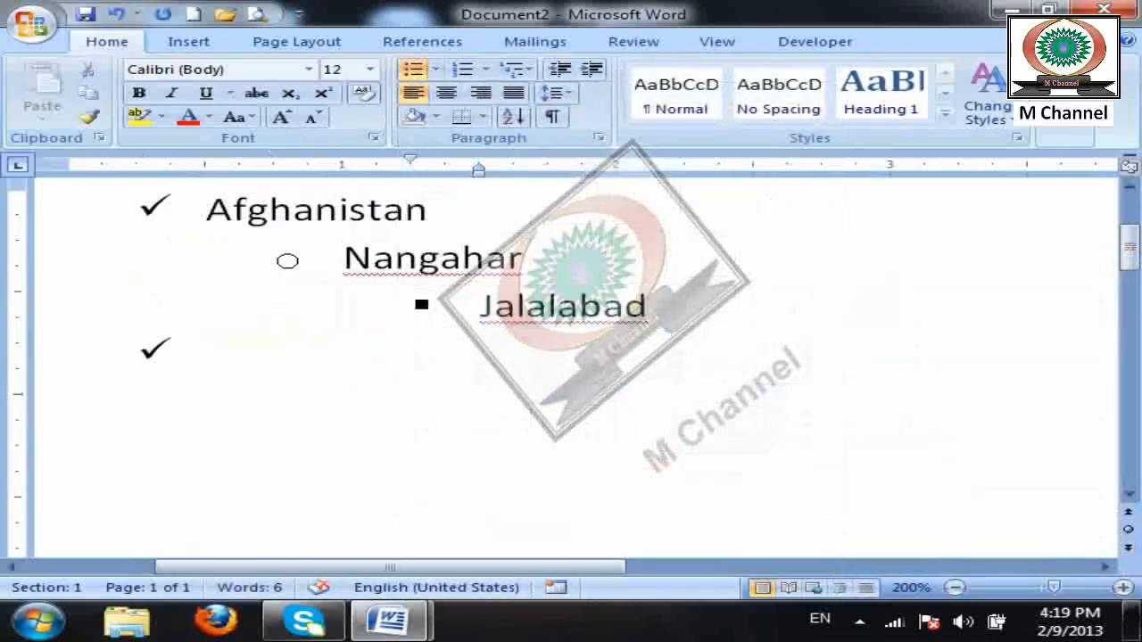
key(Return)
text(Behsood)
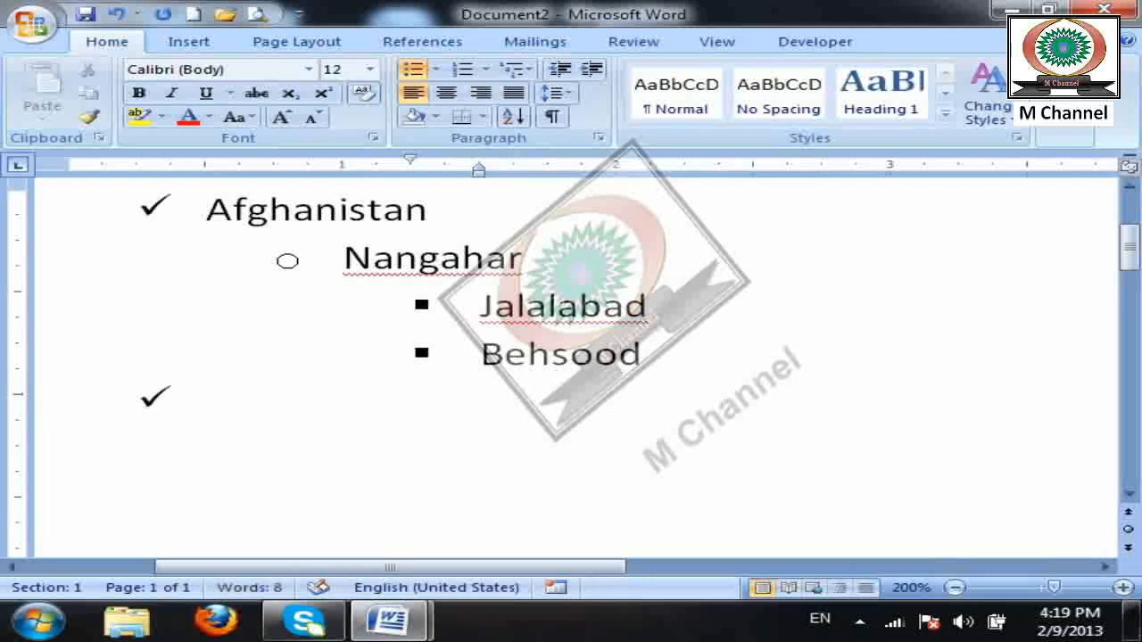
key(Return)
text(Chaparhar)
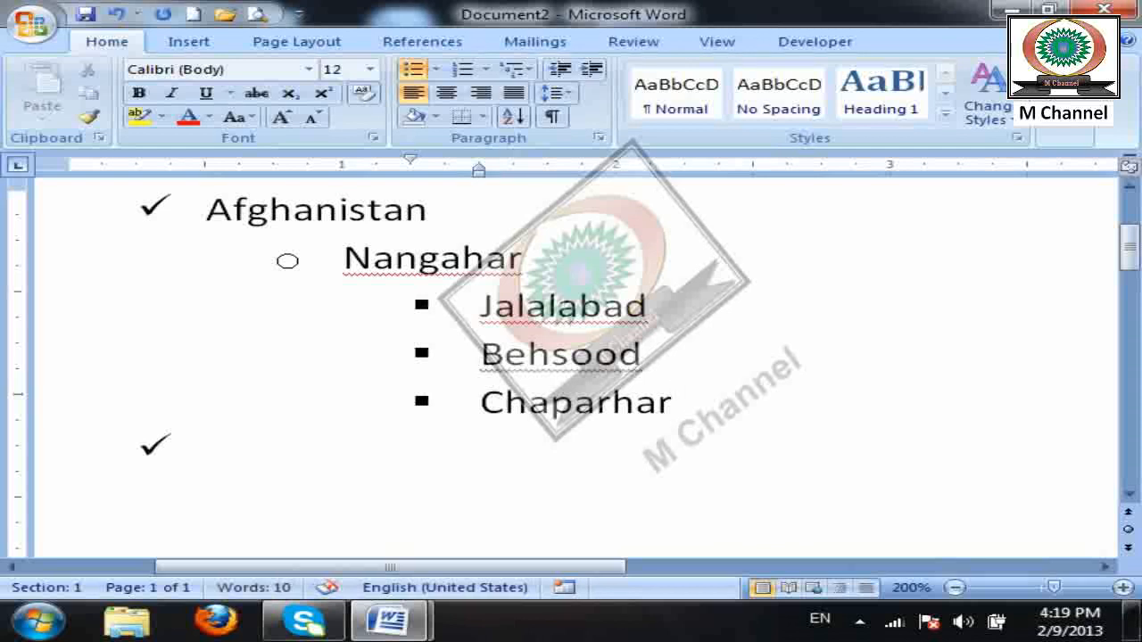
Enter Pakistan in the empty top-level bullet and add KPK as a second-level item beneath it.
key(ctrl+a)
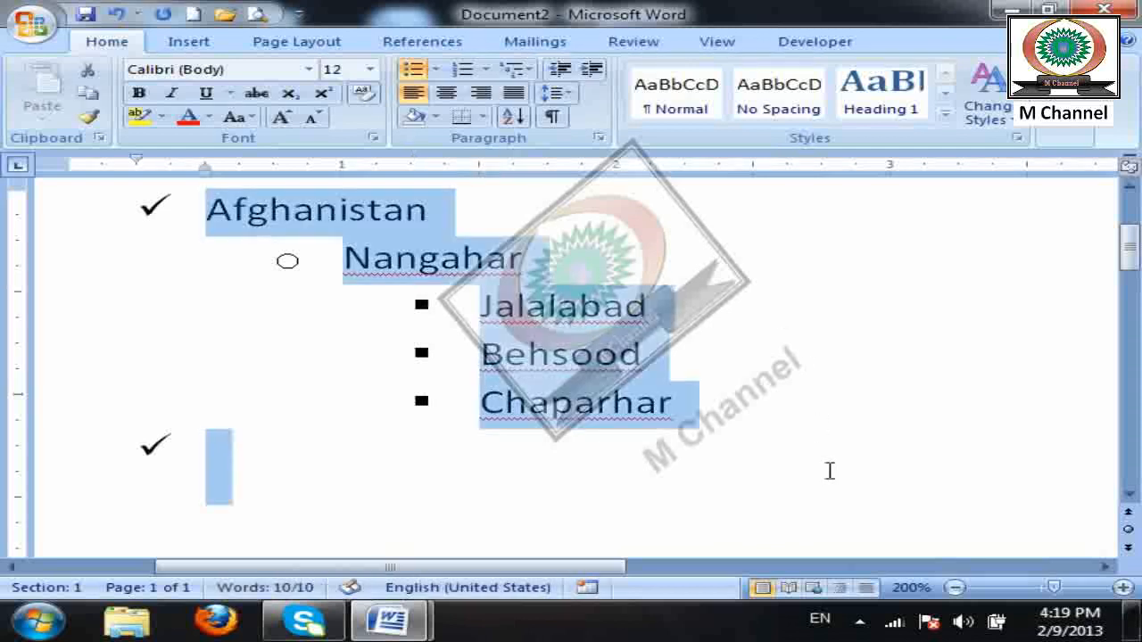
click(265, 472)
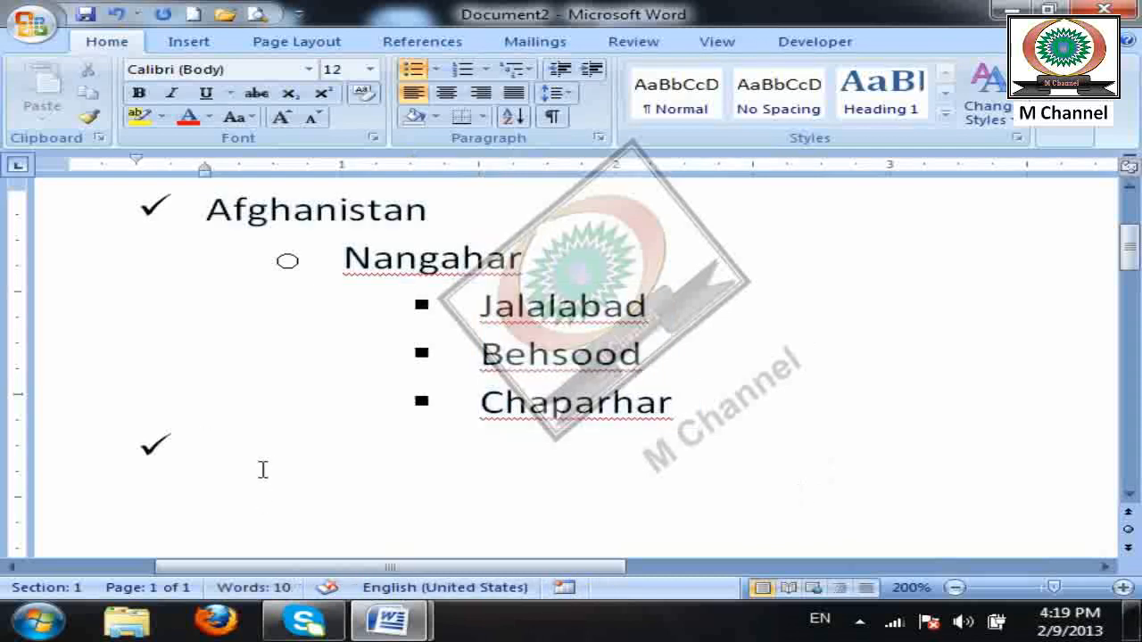
text(Pakistan)
key(Return)
key(Tab)
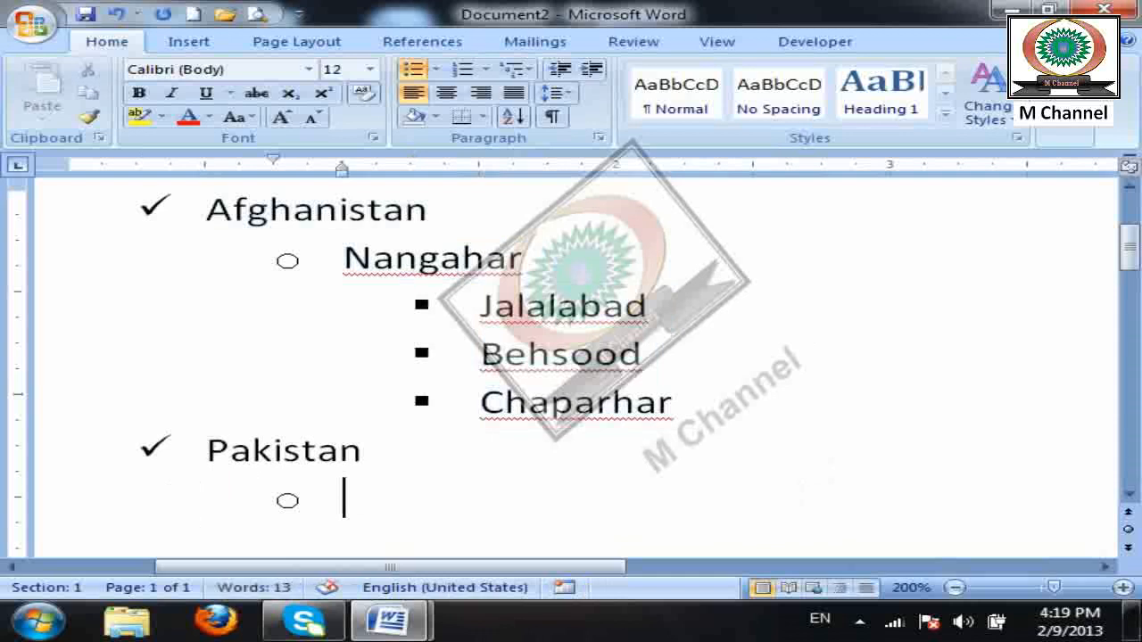
text(Khyber Ph)
key(BackSpace)
key(BackSpace)
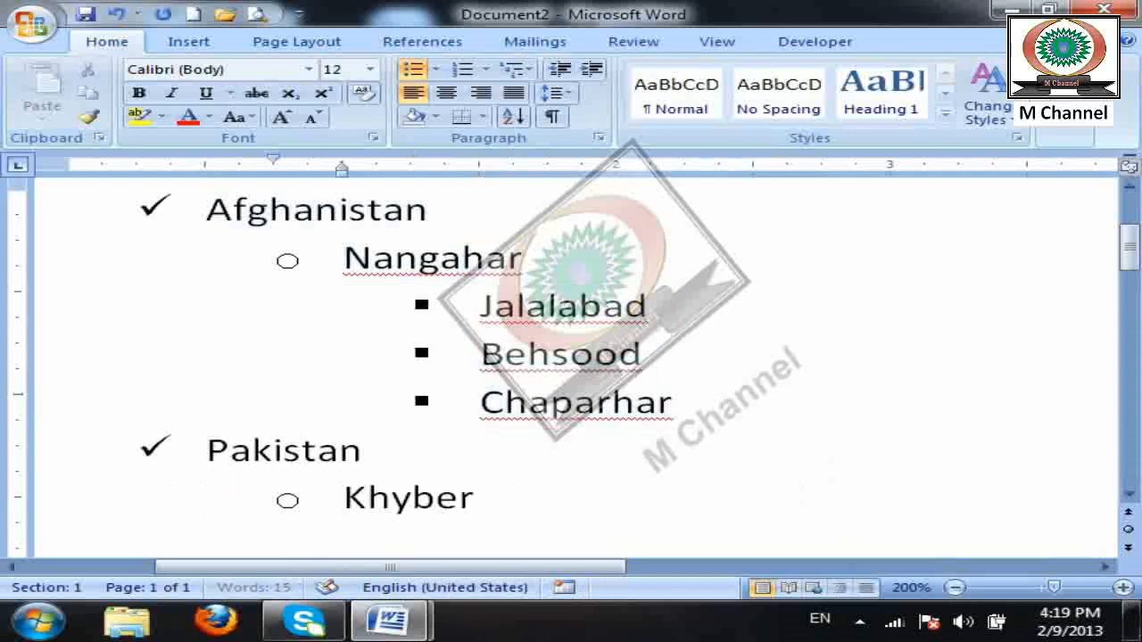
key(BackSpace)
key(BackSpace)
key(BackSpace)
text(PK)
Add Peshawar as a third-level item under KPK.
key(Return)
key(Tab)
text(Pesahwa)
key(BackSpace)
key(BackSpace)
key(BackSpace)
key(BackSpace)
key(BackSpace)
text(shawar)
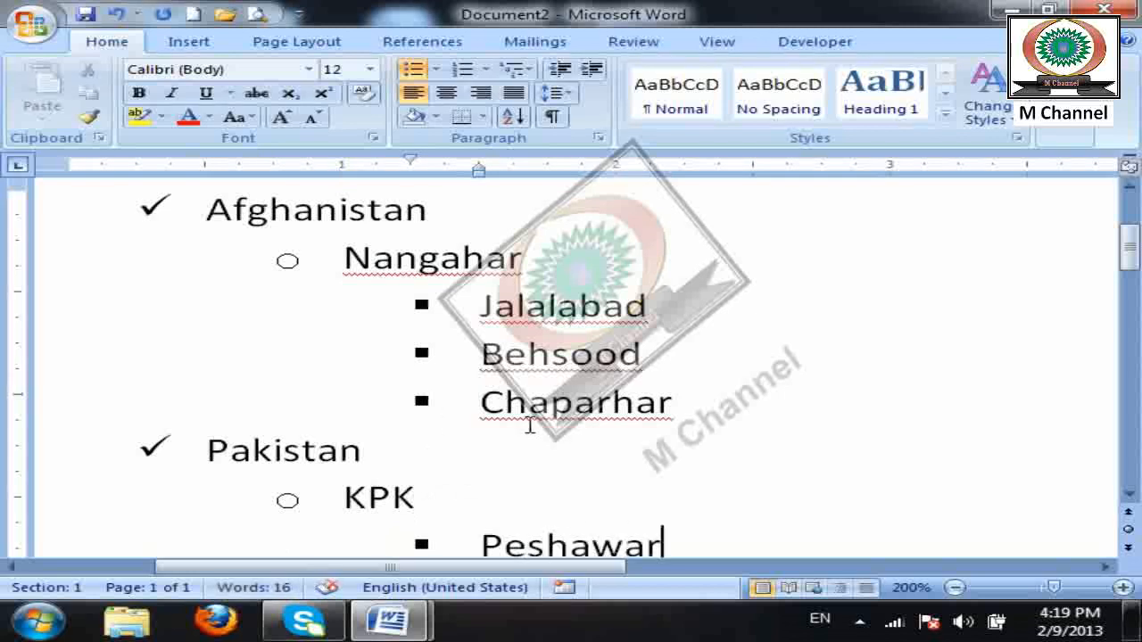
Select the whole list and define the black flower symbol, Wingdings character 124, as the new top-level bullet.
key(ctrl+a)
scroll(536, 391, down, 2)
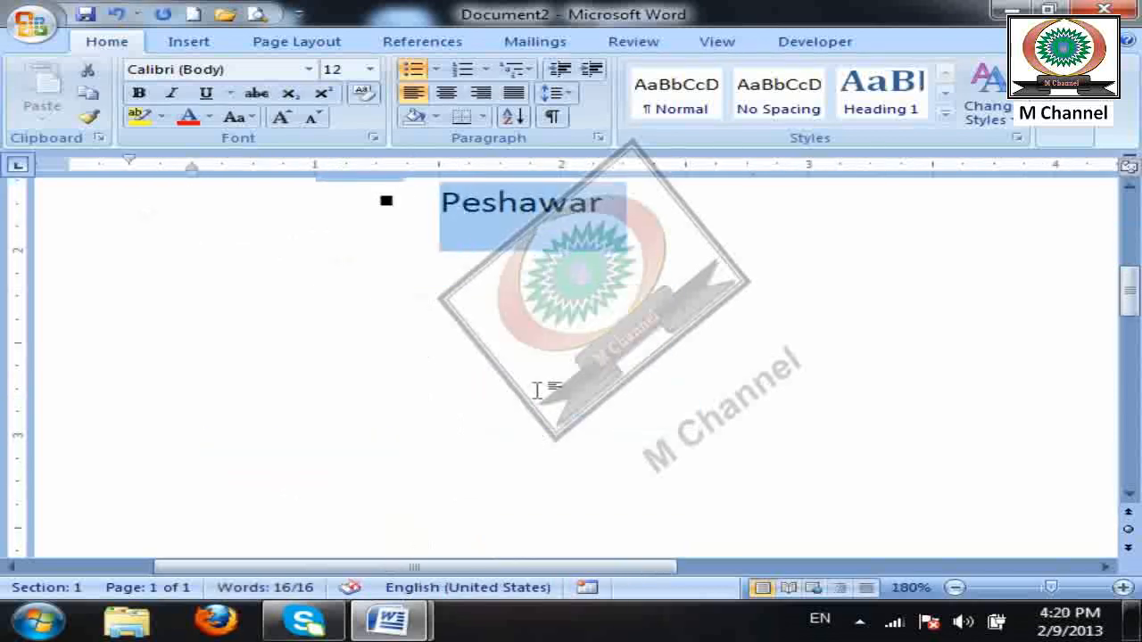
scroll(536, 391, up, 3)
scroll(546, 397, down, 2)
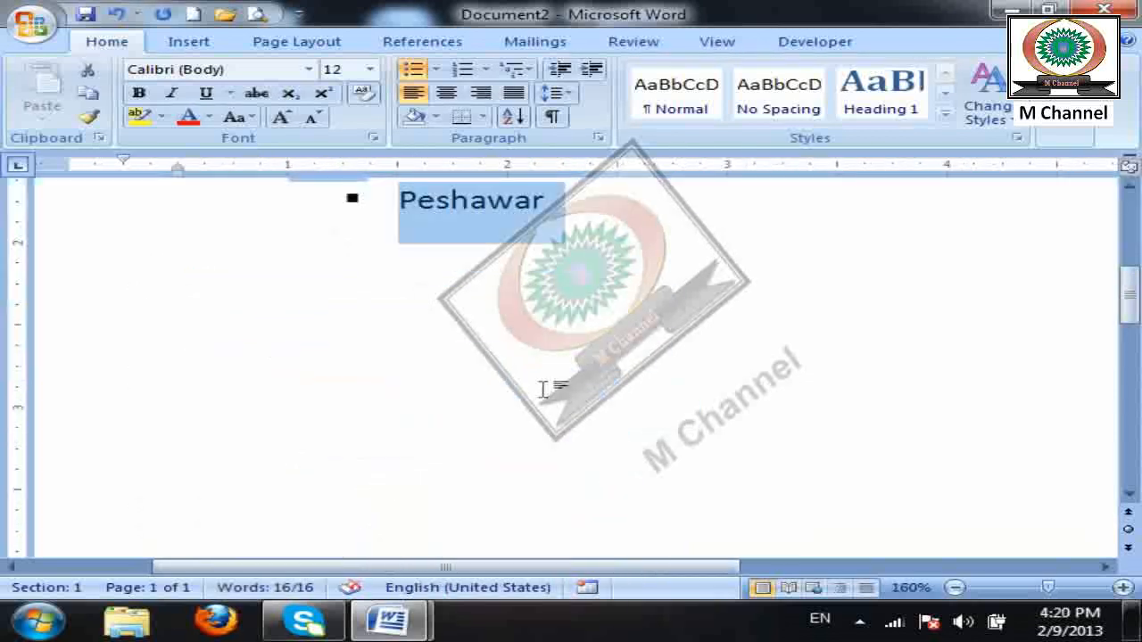
scroll(541, 390, up, 3)
scroll(547, 398, down, 1)
scroll(548, 398, up, 3)
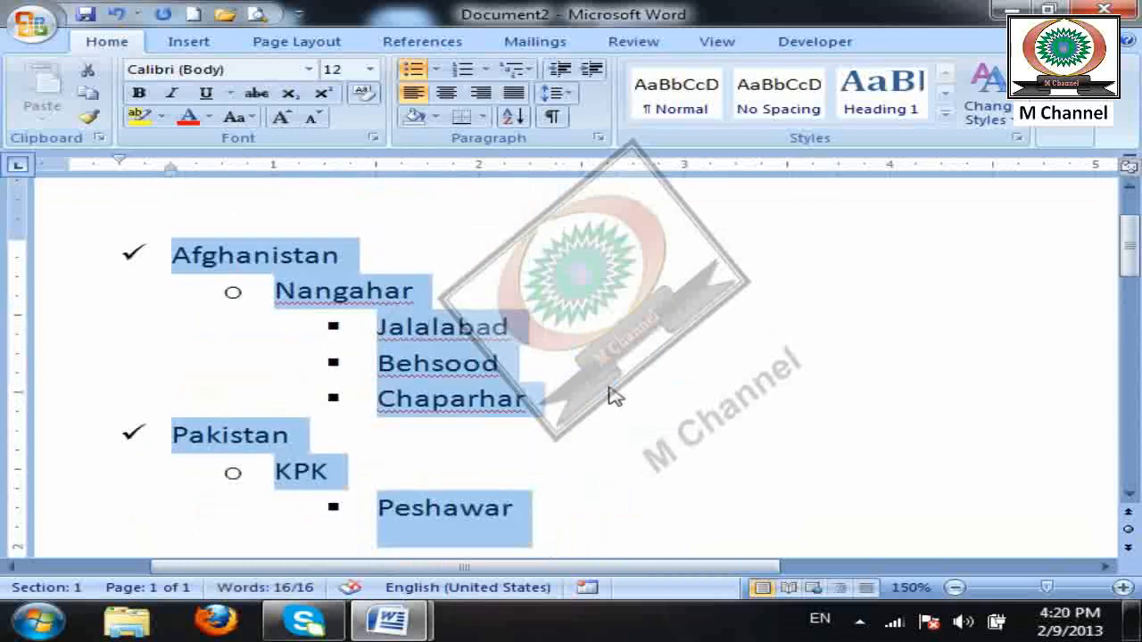
click(437, 69)
click(513, 493)
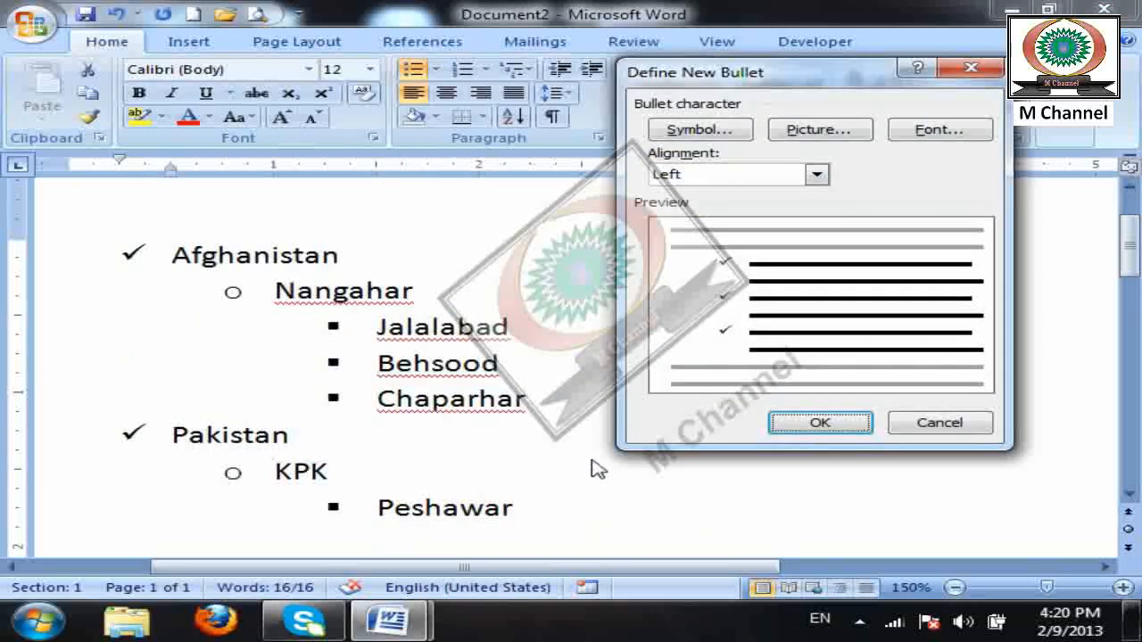
click(694, 131)
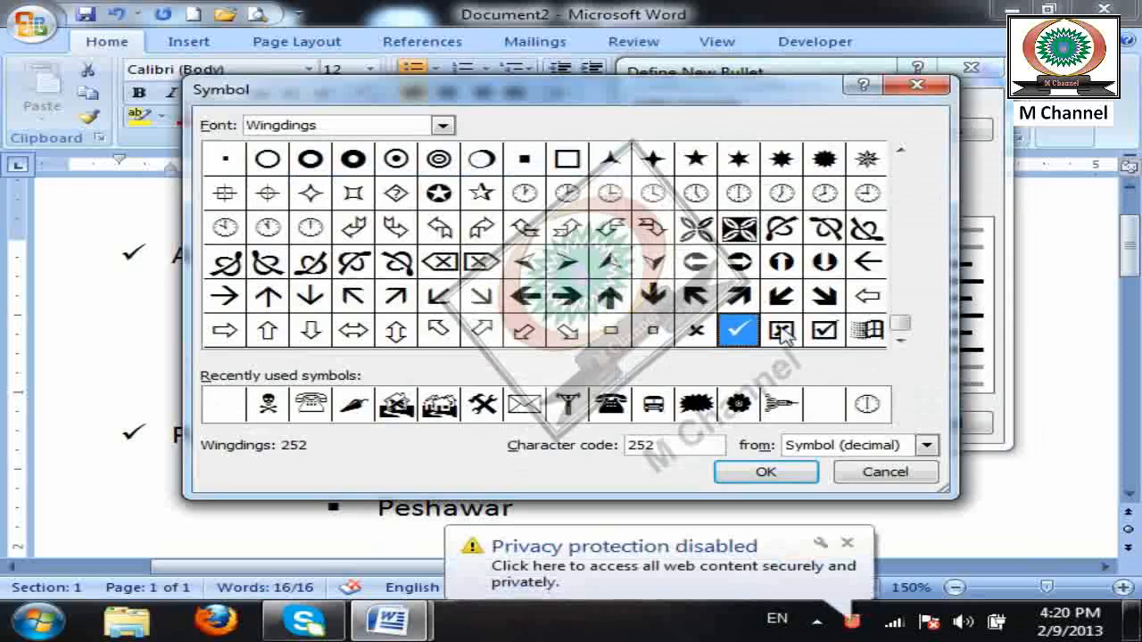
click(782, 332)
click(823, 331)
click(738, 403)
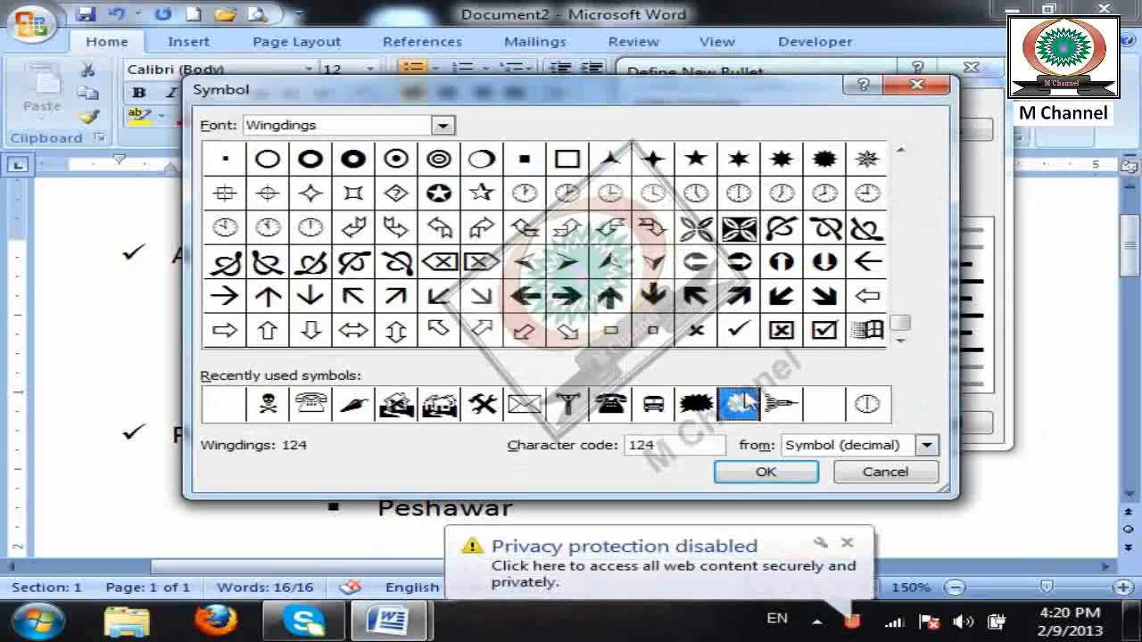
click(785, 472)
click(852, 544)
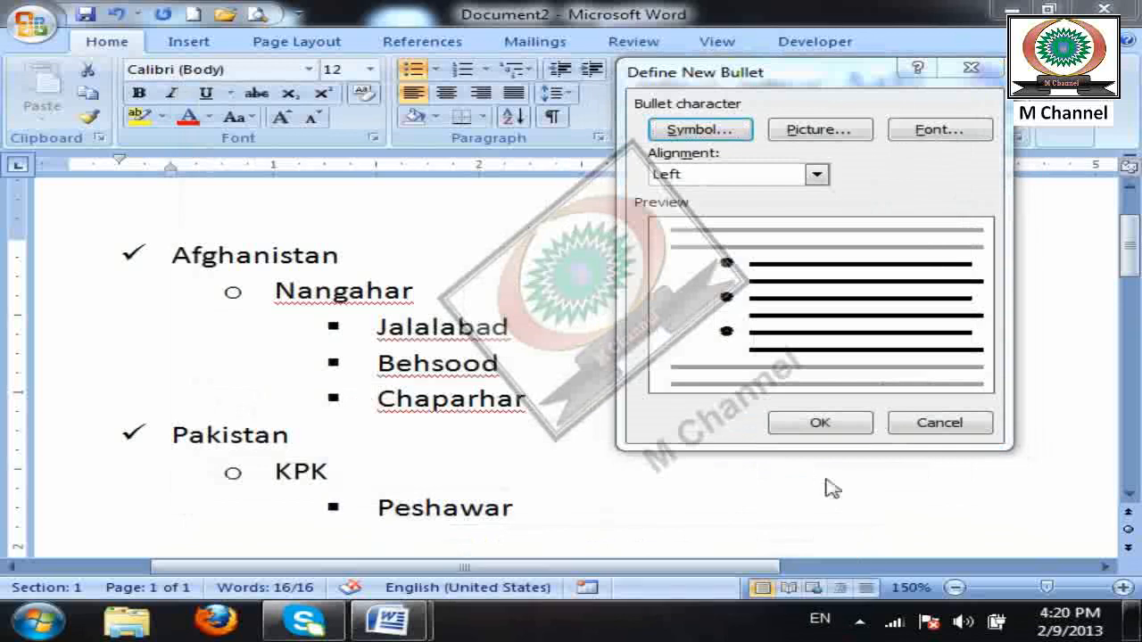
click(829, 421)
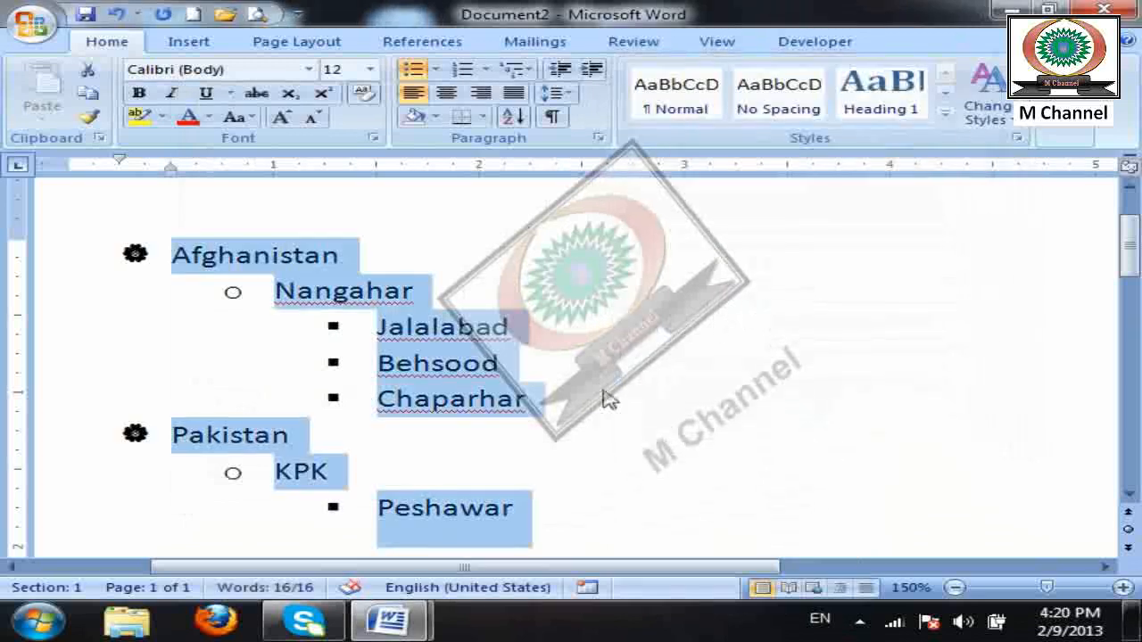
Define the crossed-tools symbol, Webdings character 64, as the new top-level bullet for the selected list.
click(435, 69)
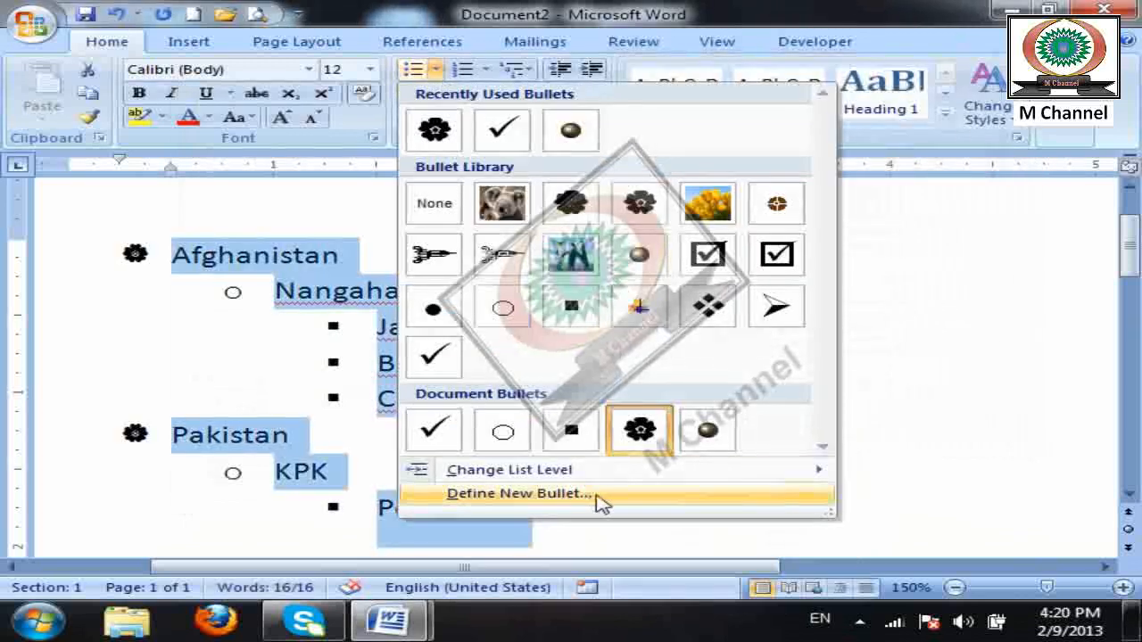
click(603, 500)
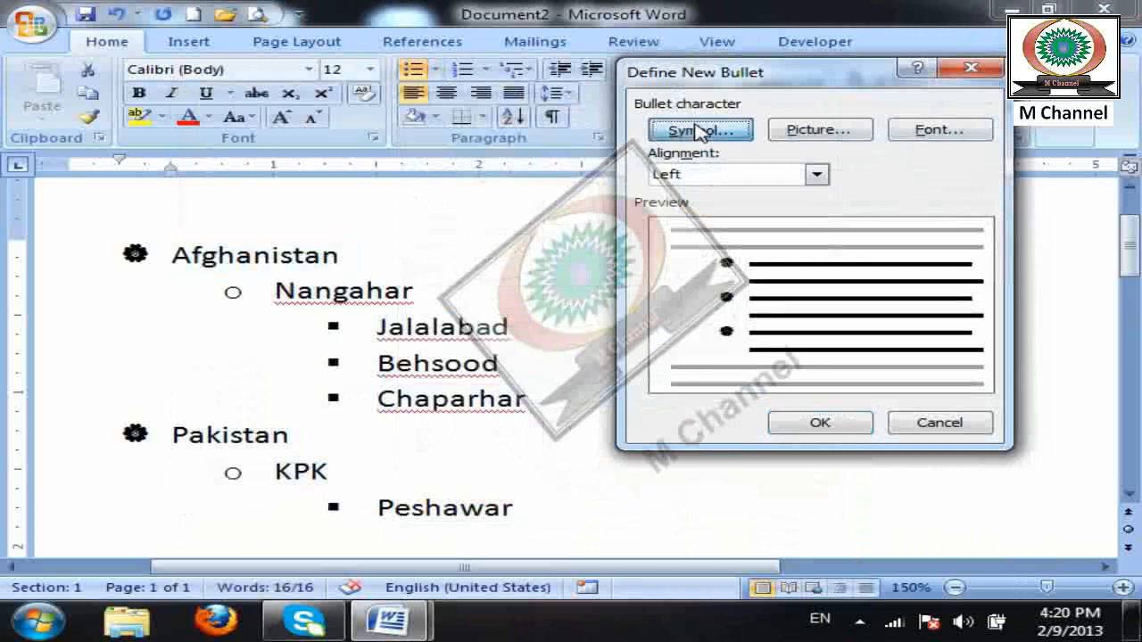
click(698, 130)
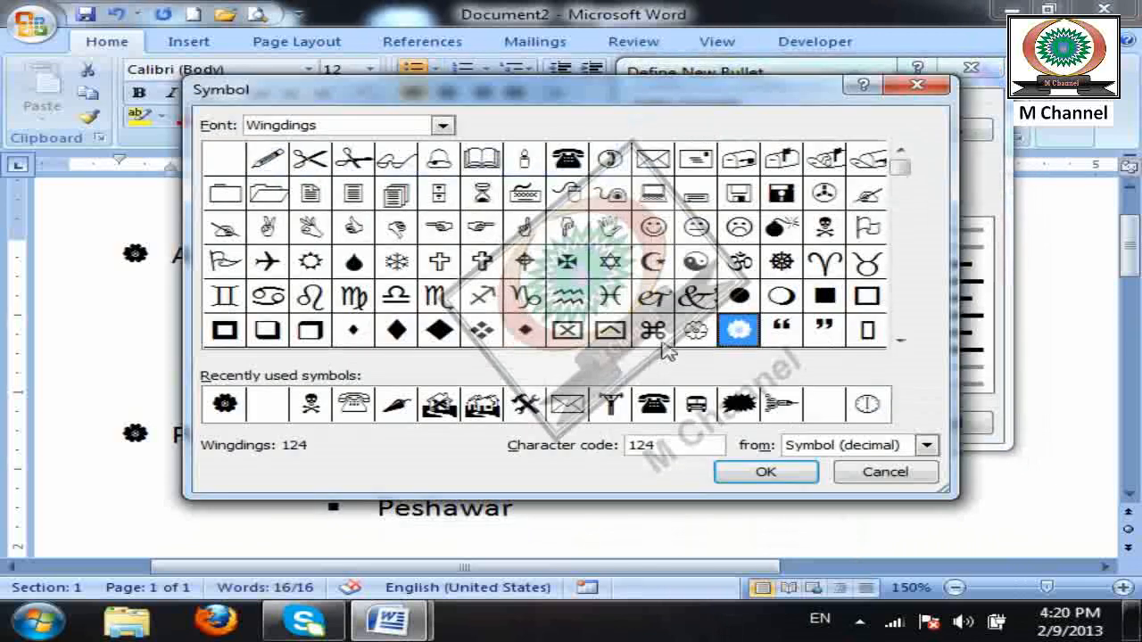
click(524, 404)
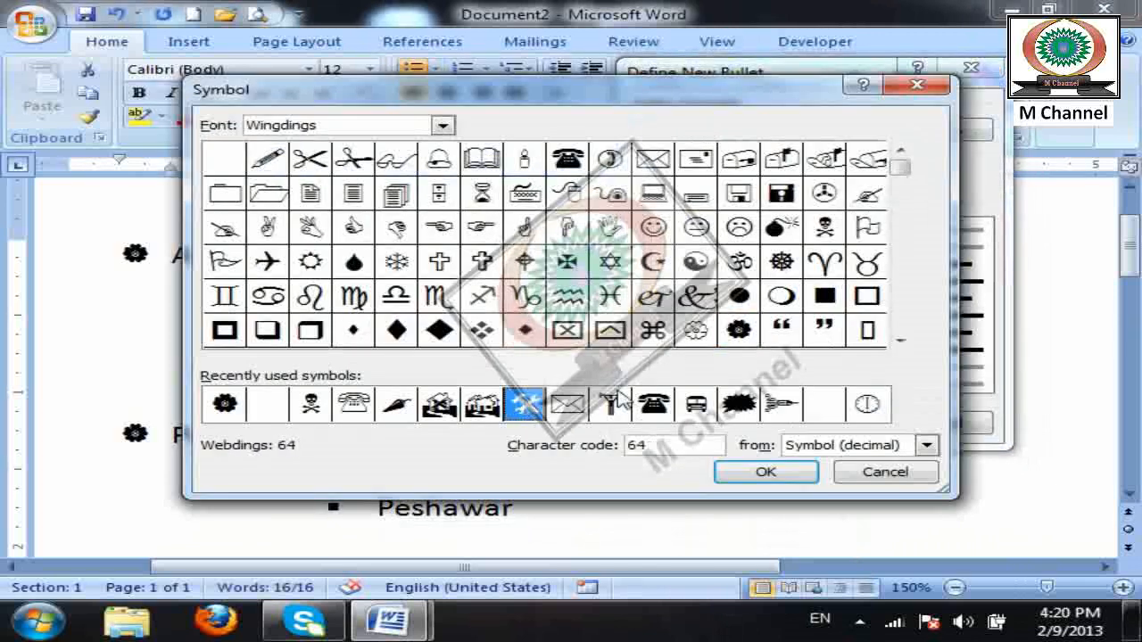
click(764, 473)
click(820, 423)
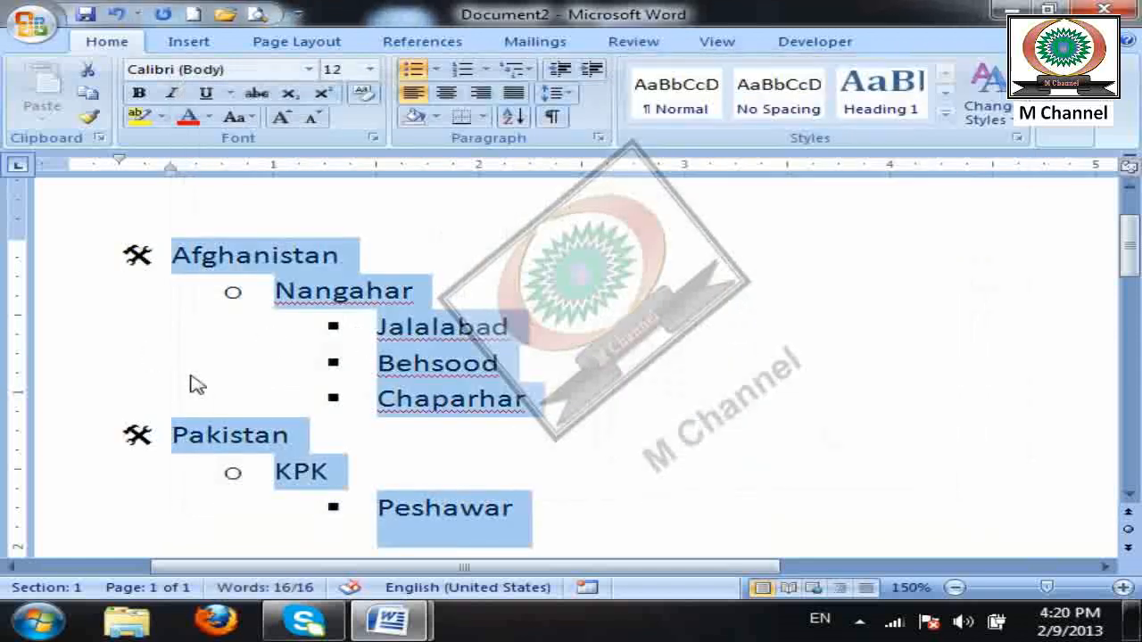
Start defining a new bullet for the selected list and choose the Webdings eye symbol as its character.
click(435, 69)
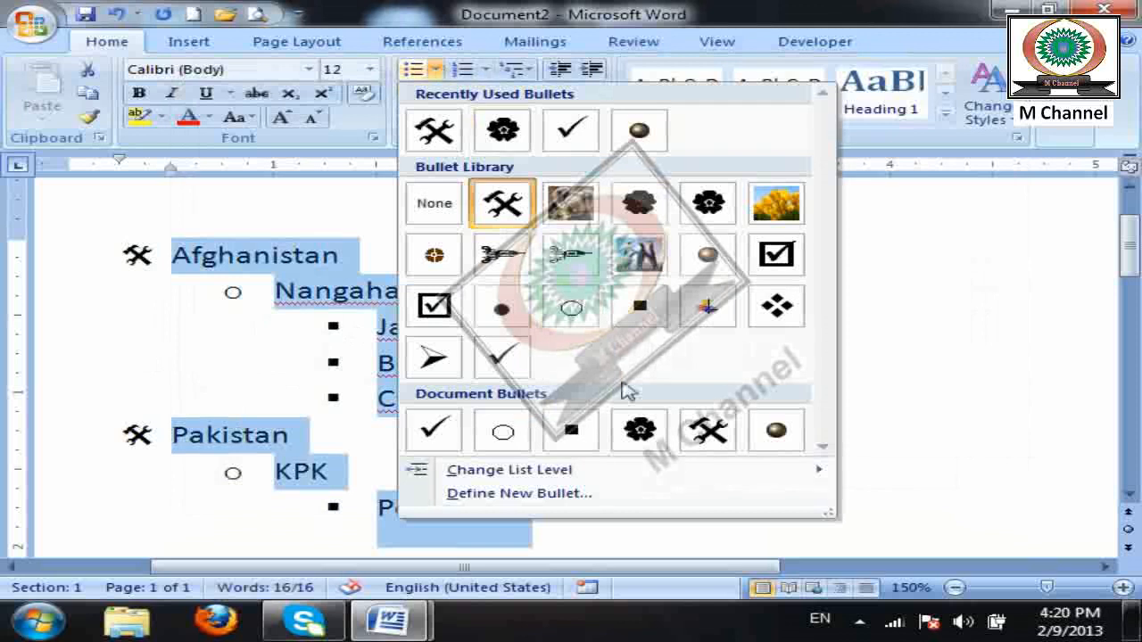
click(546, 498)
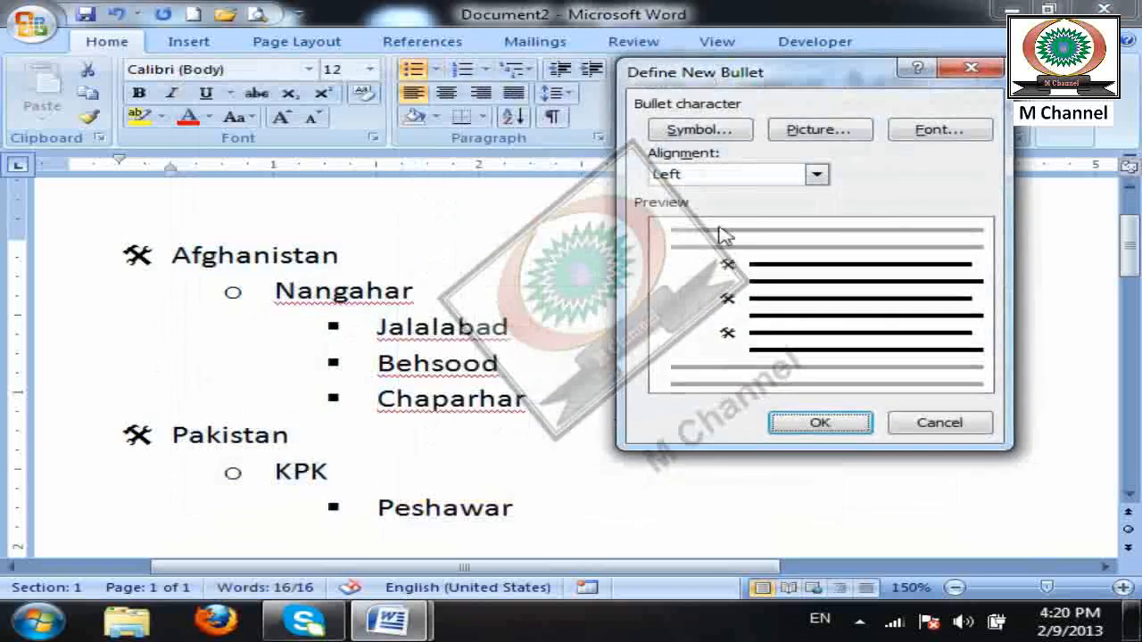
click(703, 131)
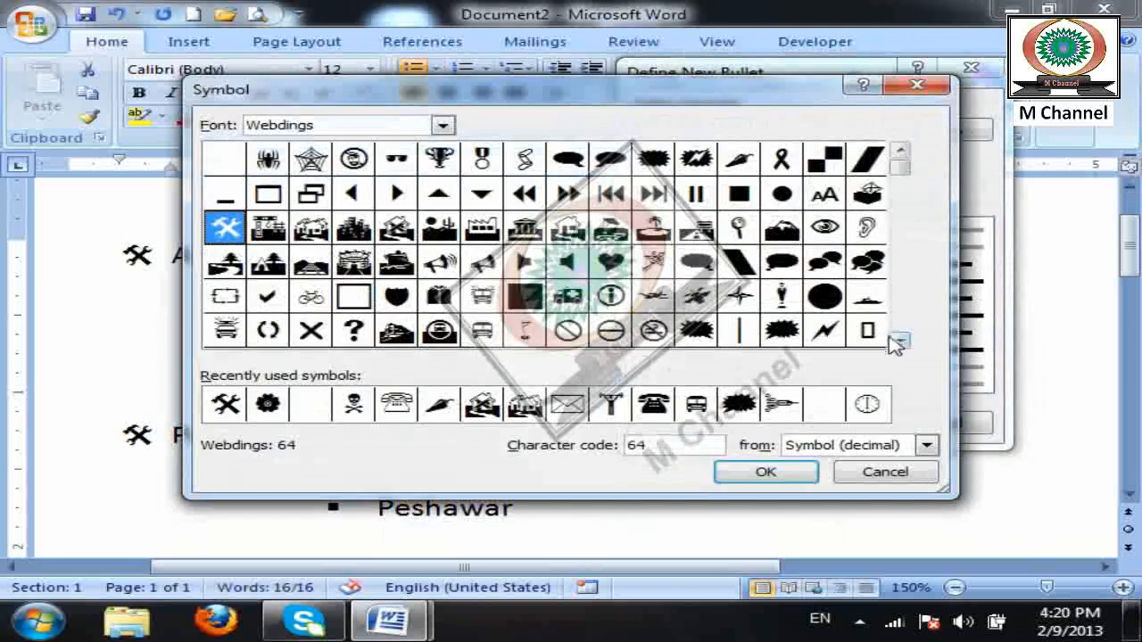
click(824, 226)
click(776, 472)
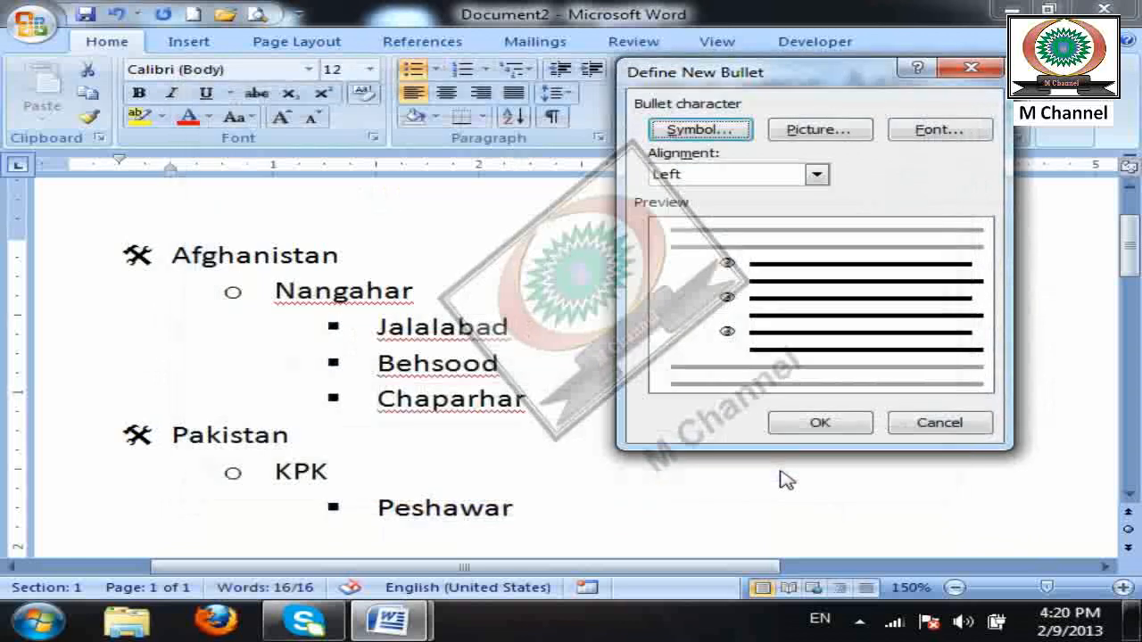
Set the eye bullet's font size to 48 and apply the new bullet to the list.
click(932, 131)
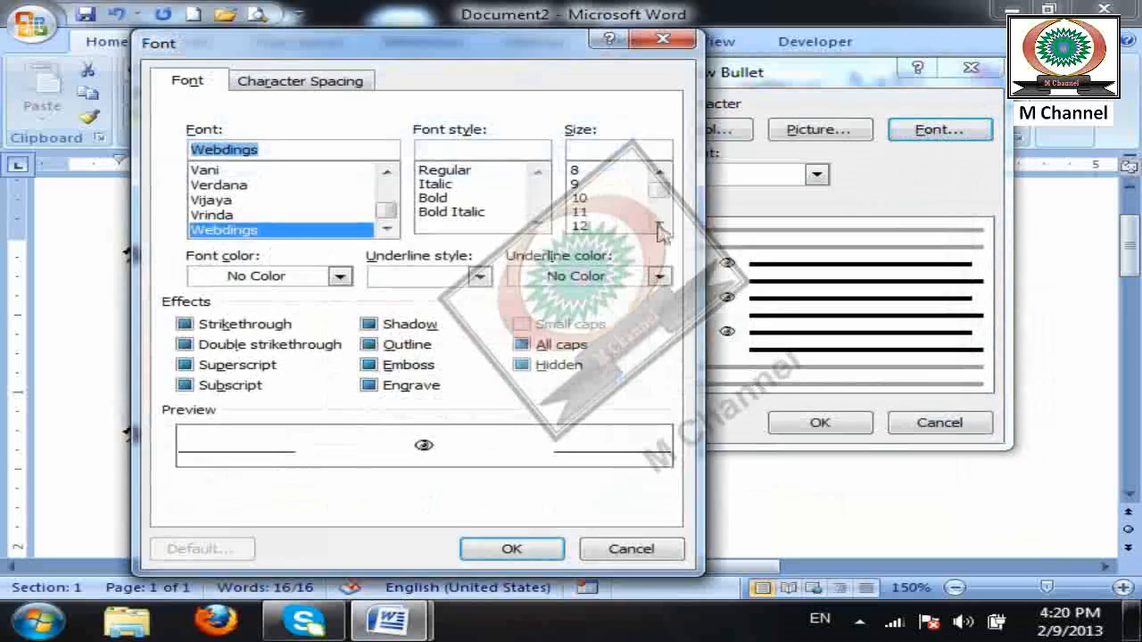
drag(660, 187, 669, 214)
click(607, 225)
click(607, 198)
click(606, 171)
click(607, 198)
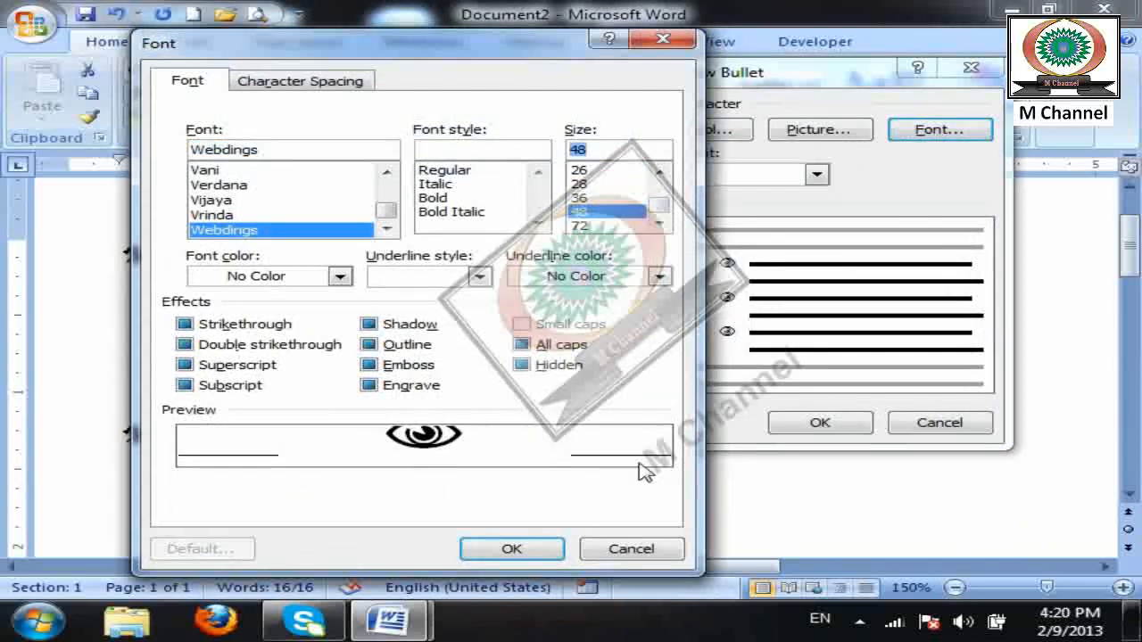
click(526, 551)
click(820, 424)
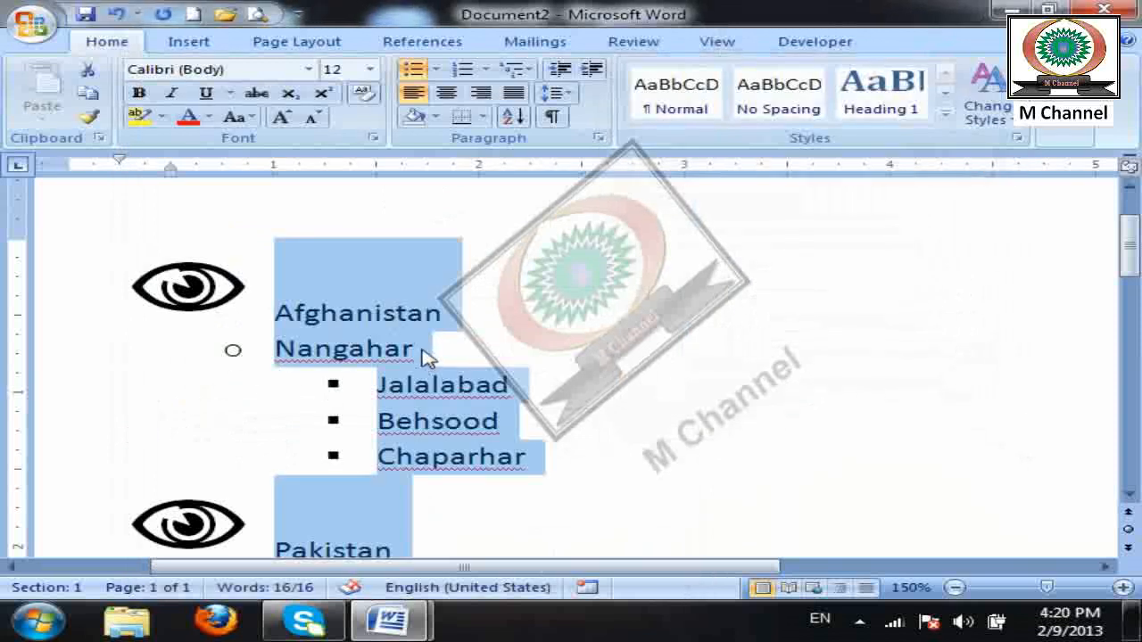
Set the eye bullet's alignment to Centered and apply it to the selected list.
click(435, 70)
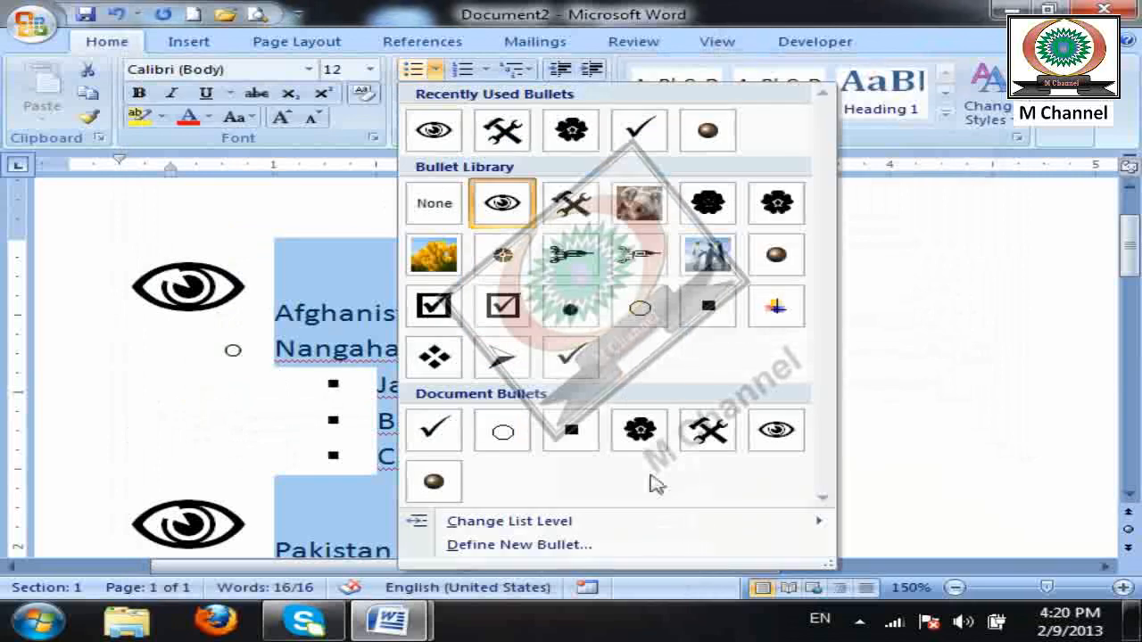
click(565, 546)
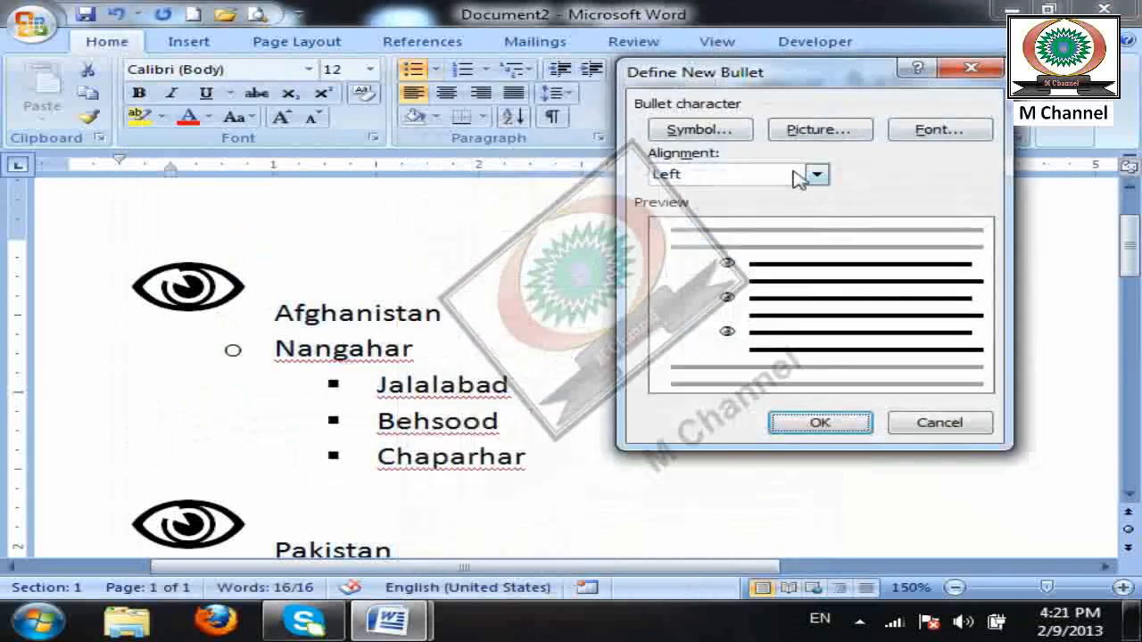
click(813, 176)
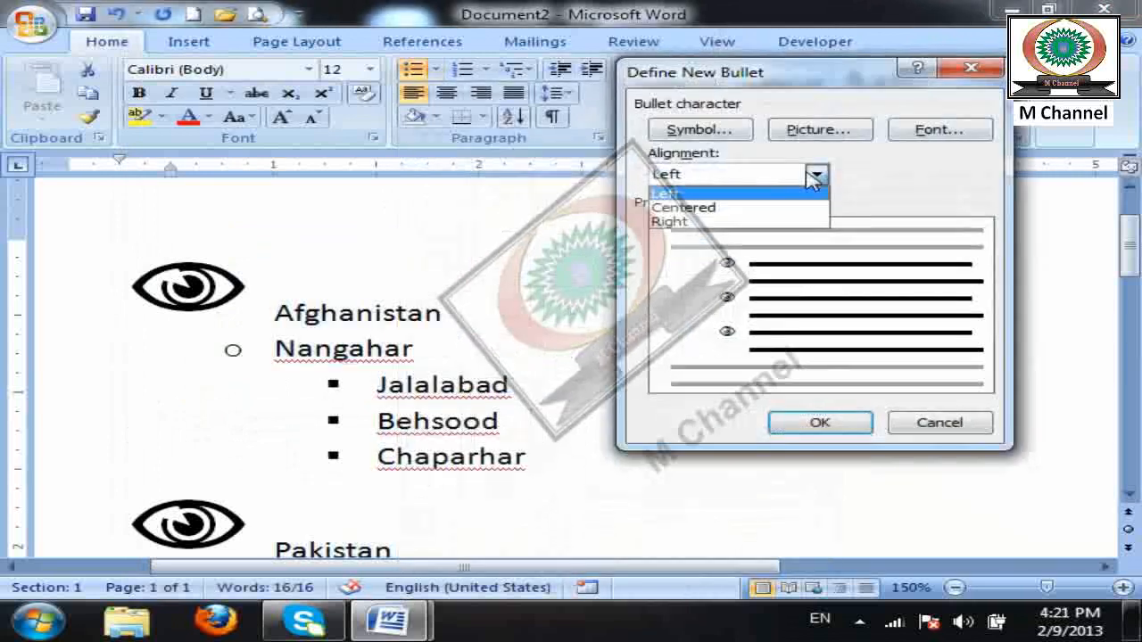
click(705, 208)
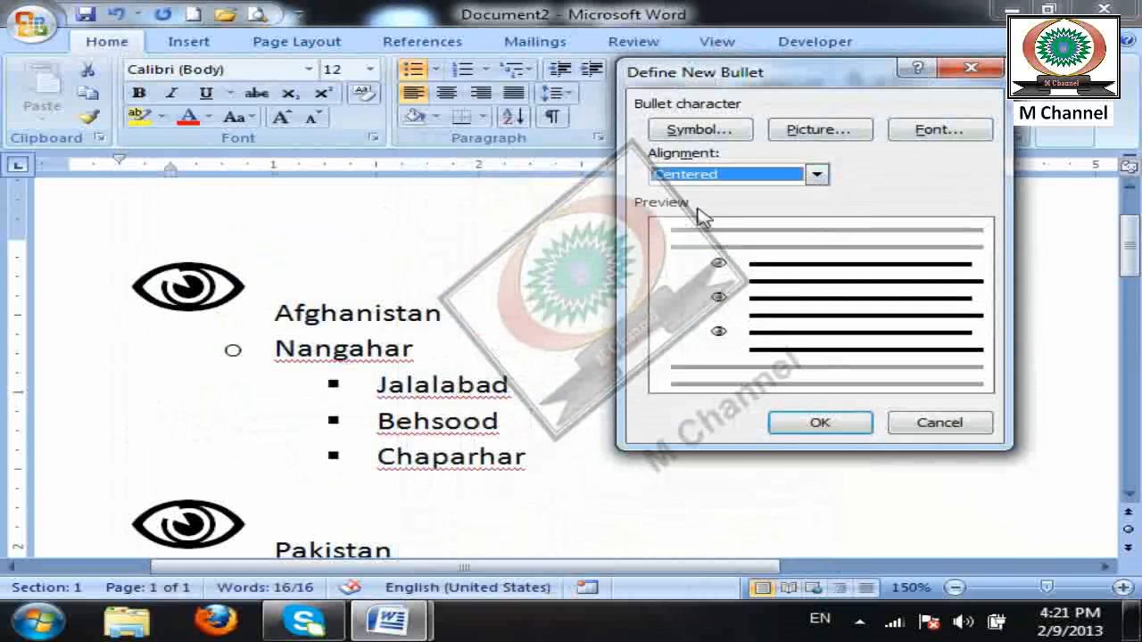
click(827, 435)
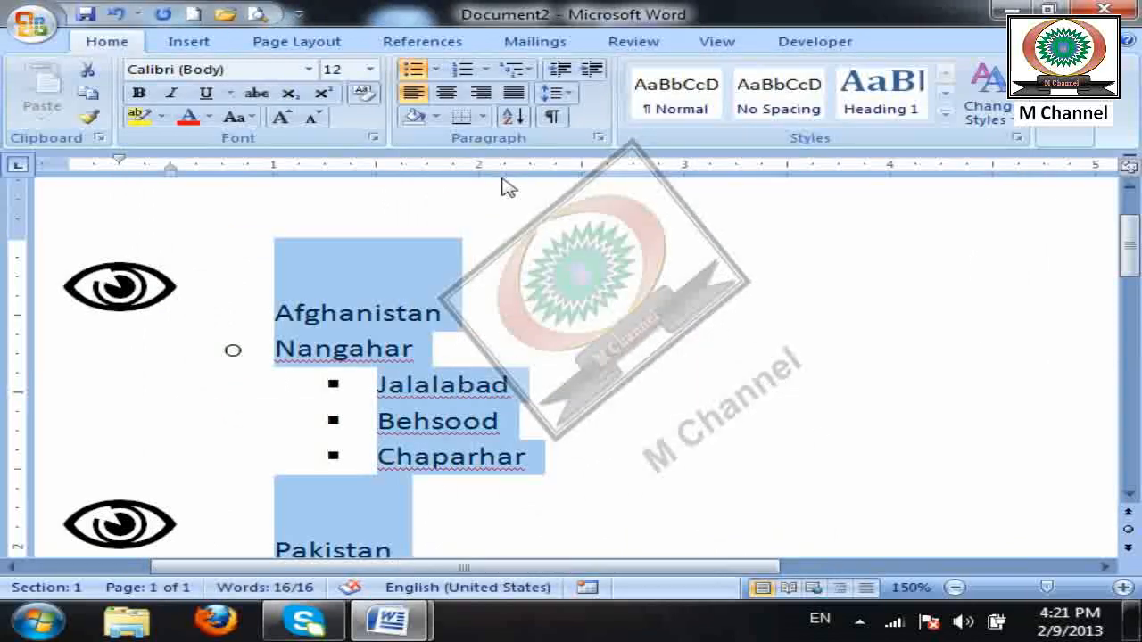
Define the black brush-squiggle picture as the new top-level bullet for the selected list.
click(436, 70)
click(518, 545)
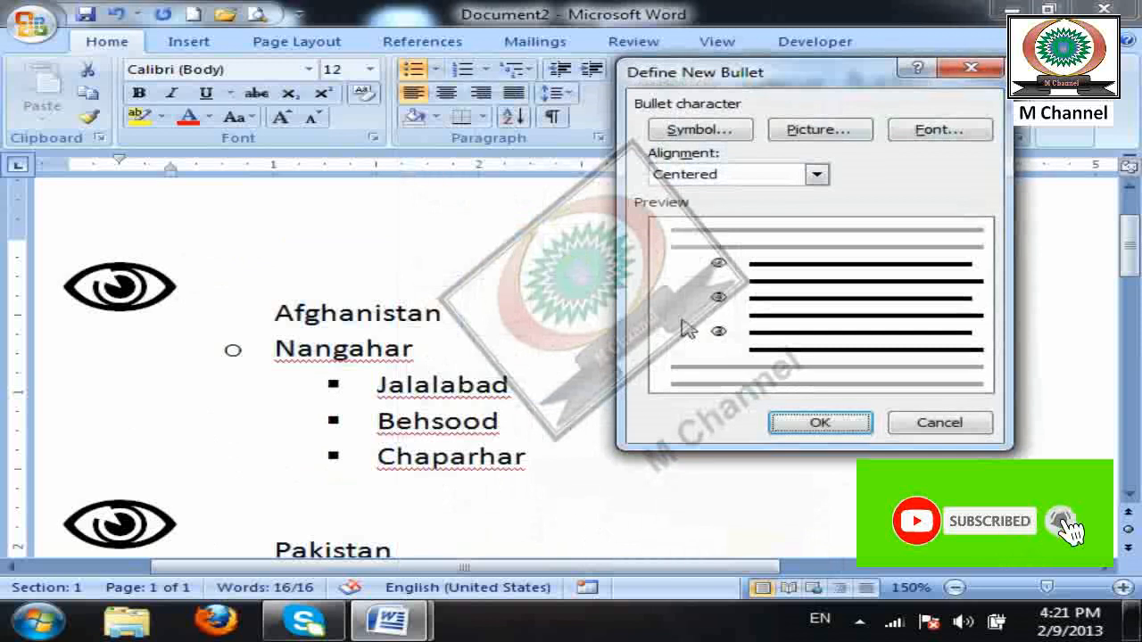
click(814, 134)
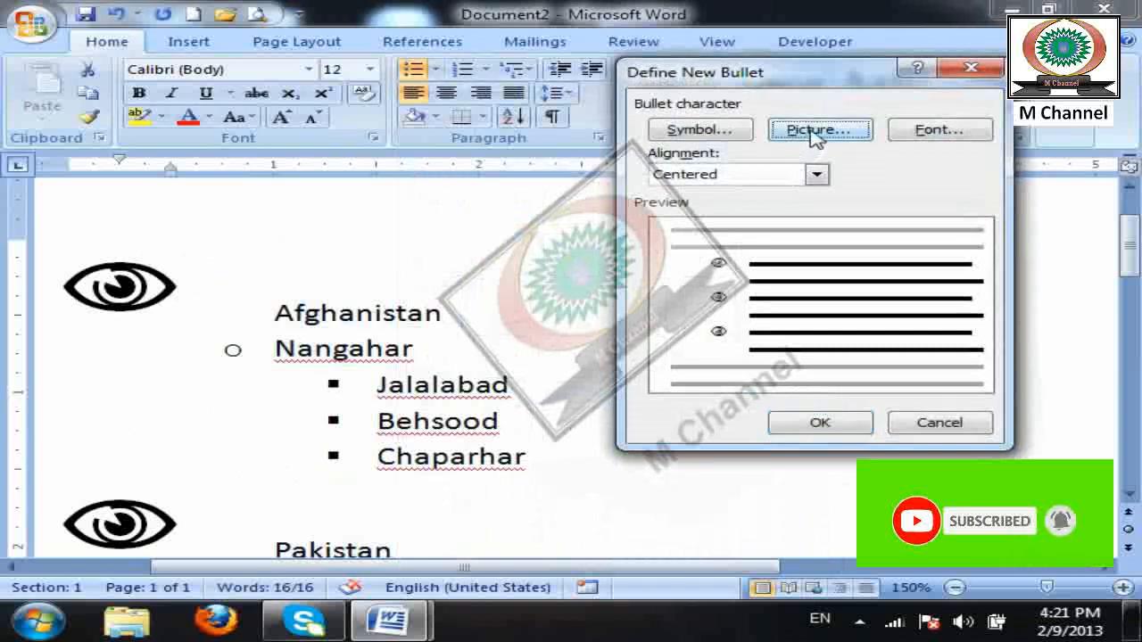
drag(764, 178, 763, 334)
click(701, 423)
click(619, 486)
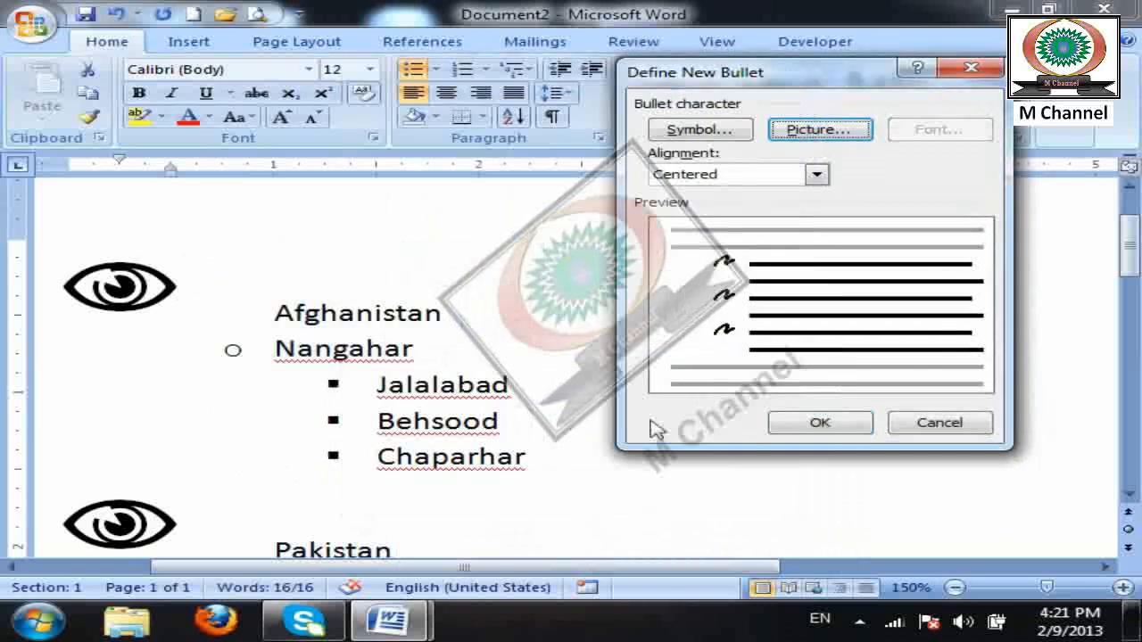
click(821, 425)
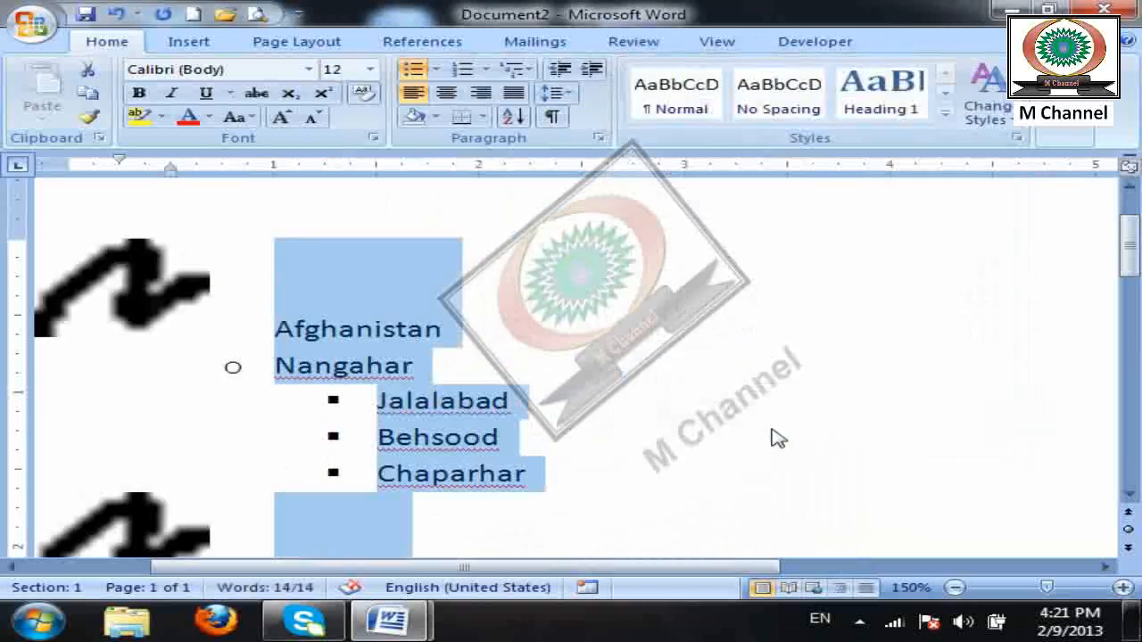
Start defining a new picture bullet for the list and import the Jellyfish image from the Sample Pictures folder.
scroll(777, 437, down, 9)
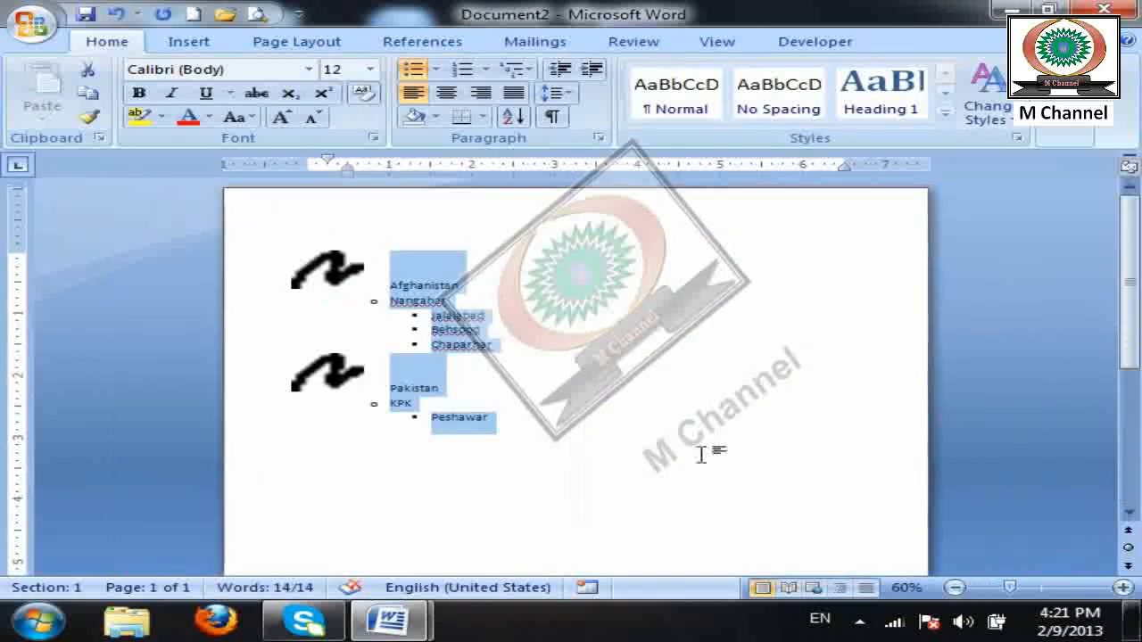
click(435, 69)
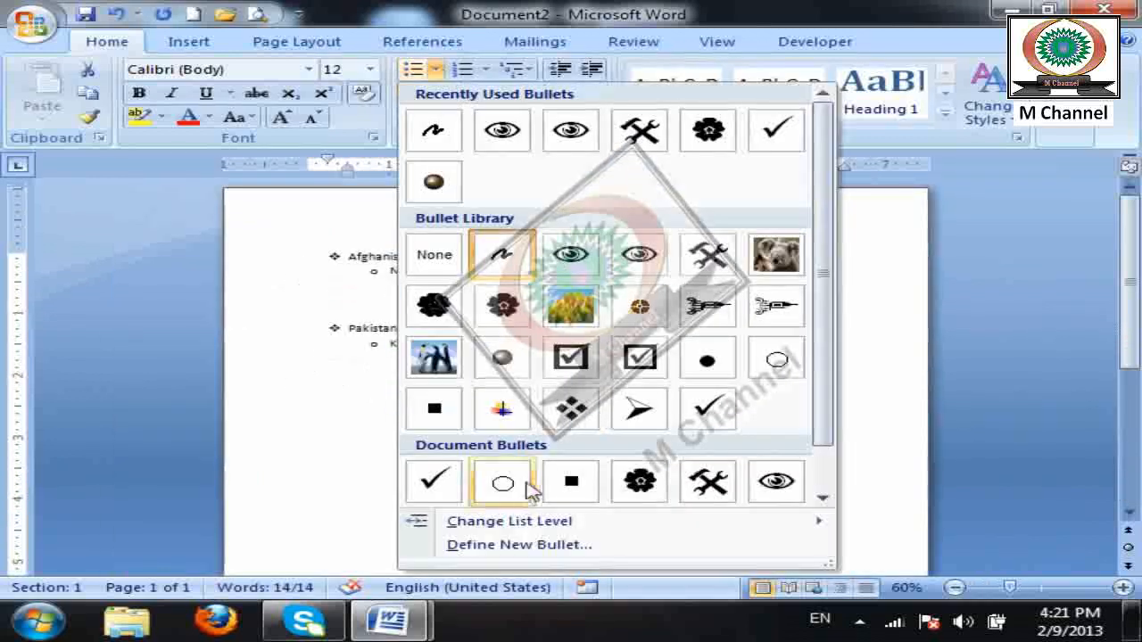
click(508, 546)
click(813, 129)
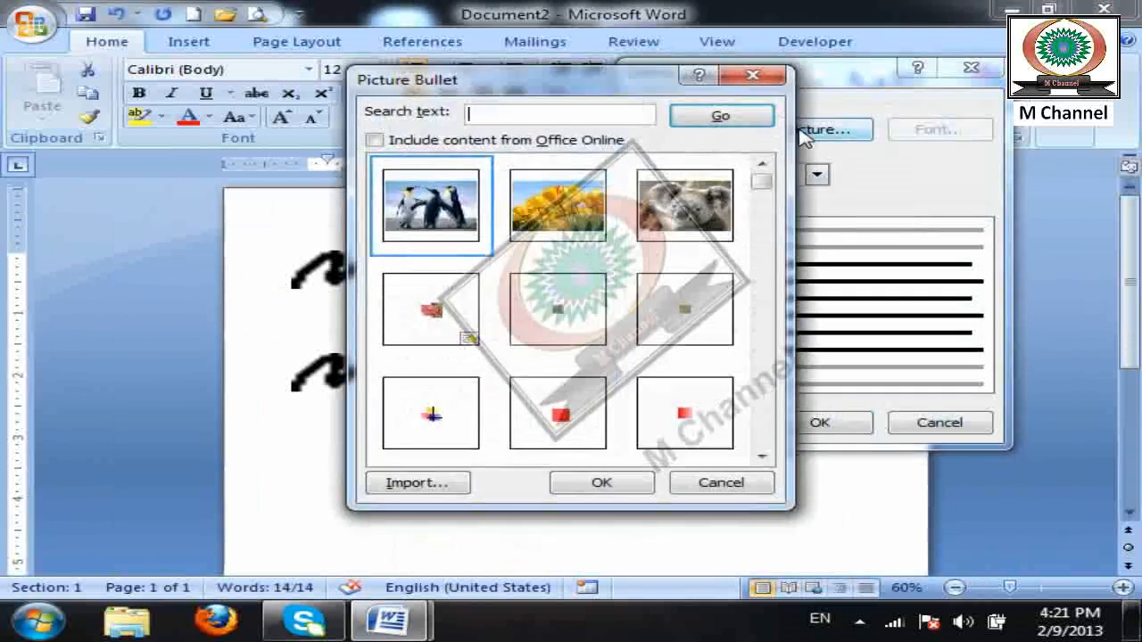
click(433, 486)
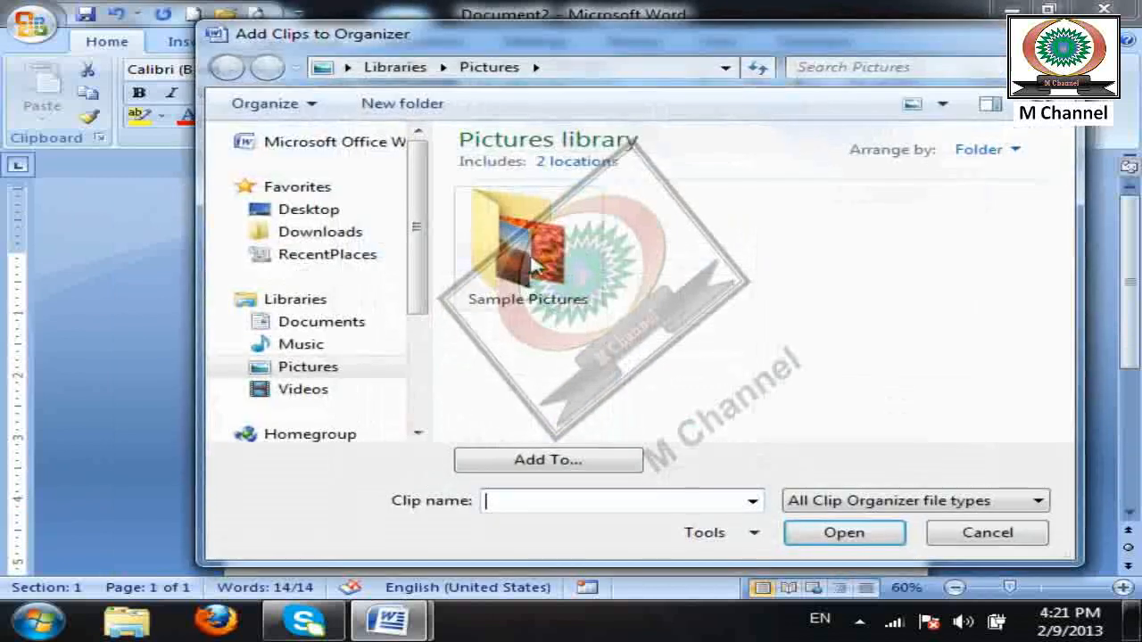
double_click(541, 277)
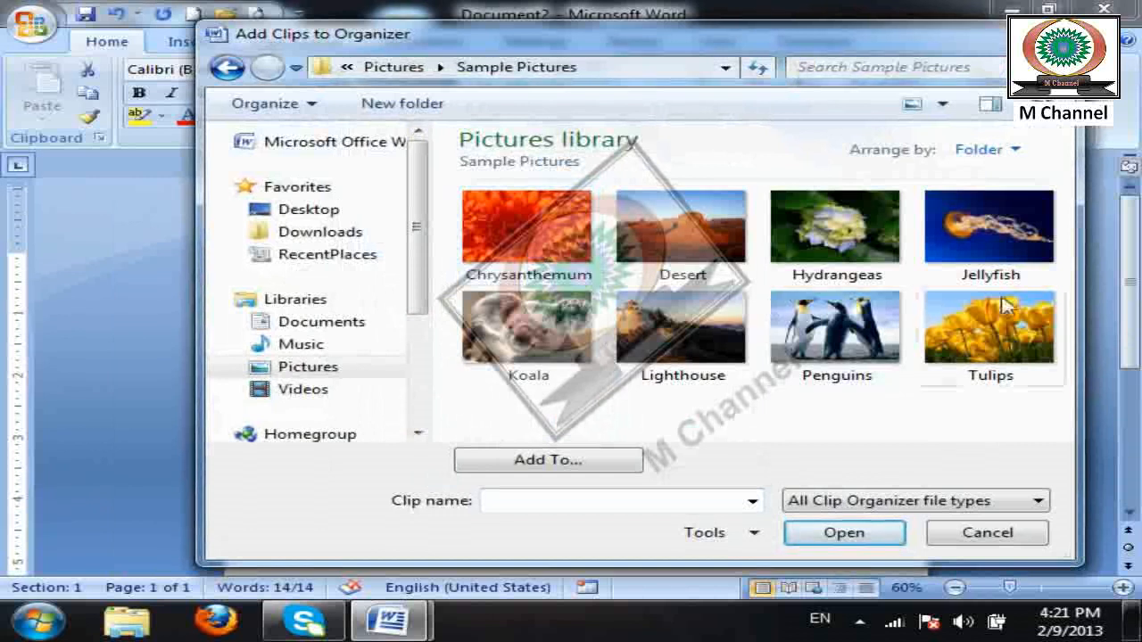
click(869, 339)
click(719, 248)
click(994, 220)
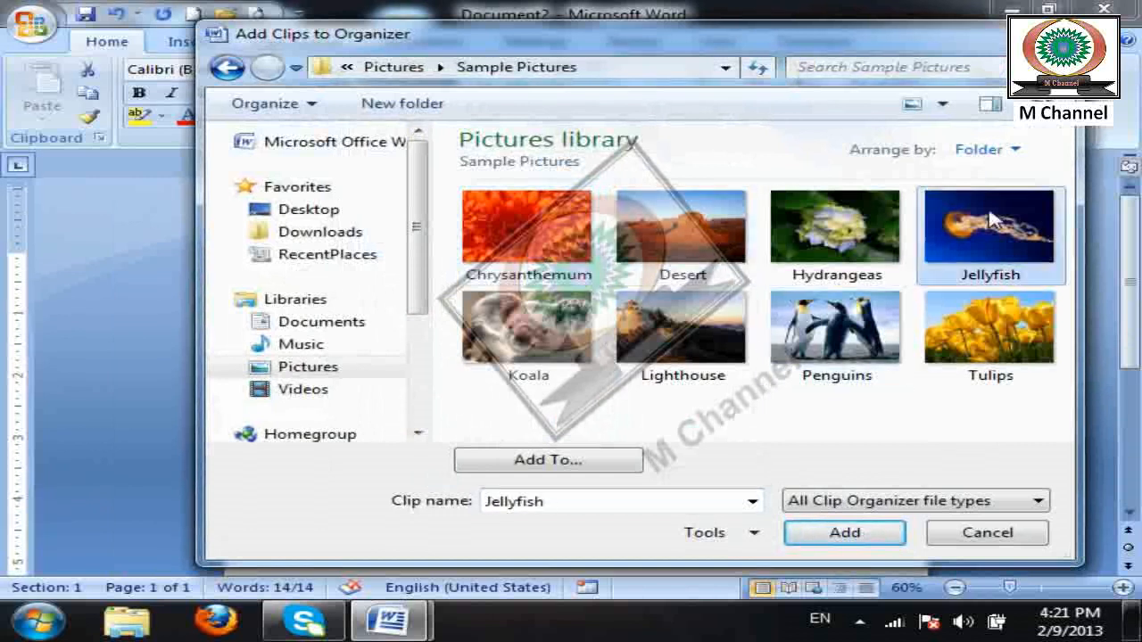
click(872, 536)
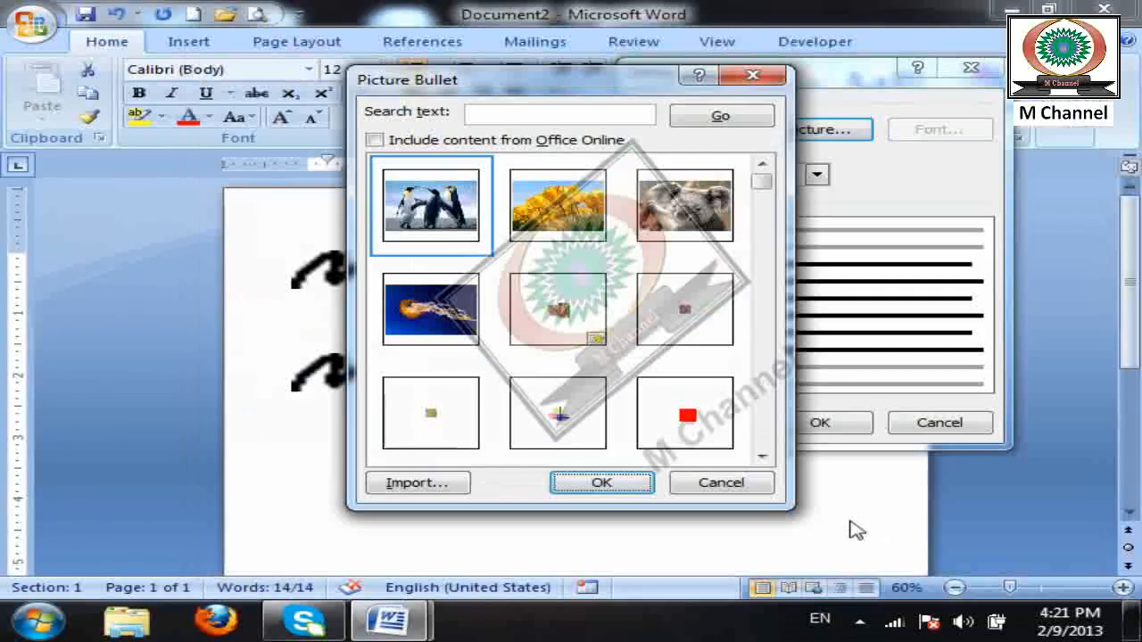
Choose the imported jellyfish picture as the new bullet and apply it to the list's top level.
click(431, 309)
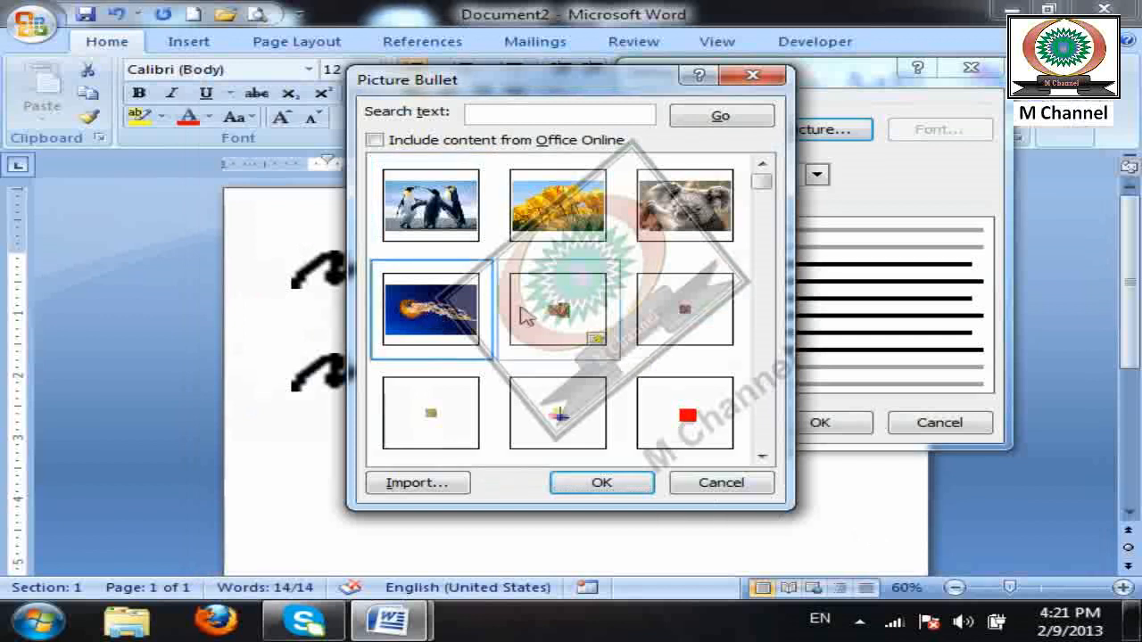
click(605, 484)
click(820, 423)
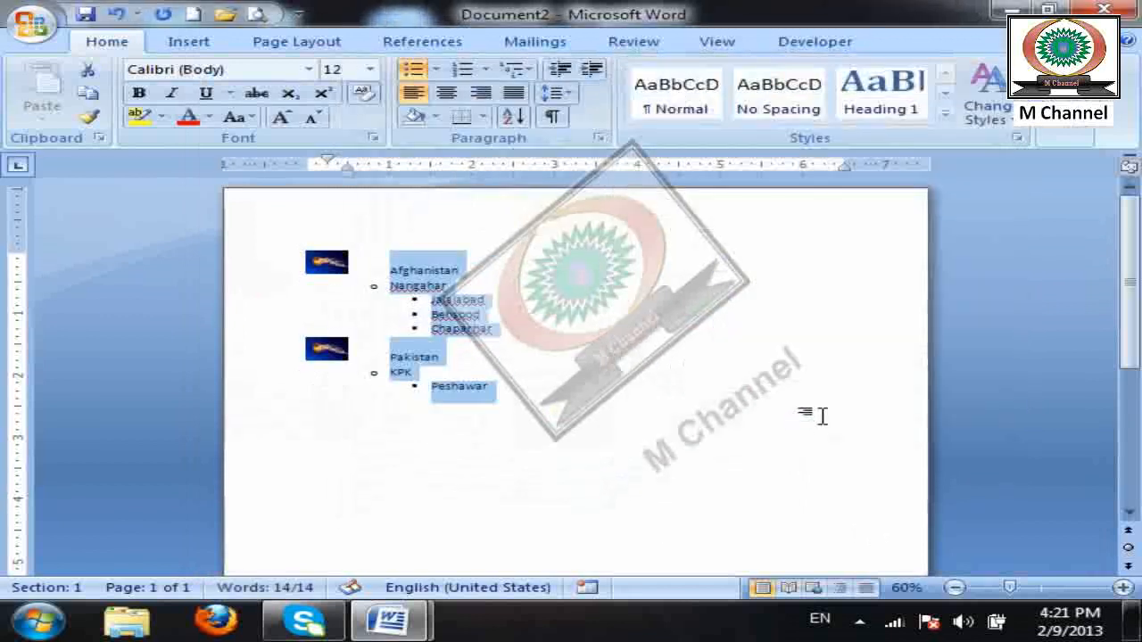
Remove the bullets from the whole selected list by choosing the None bullet style.
scroll(789, 385, up, 9)
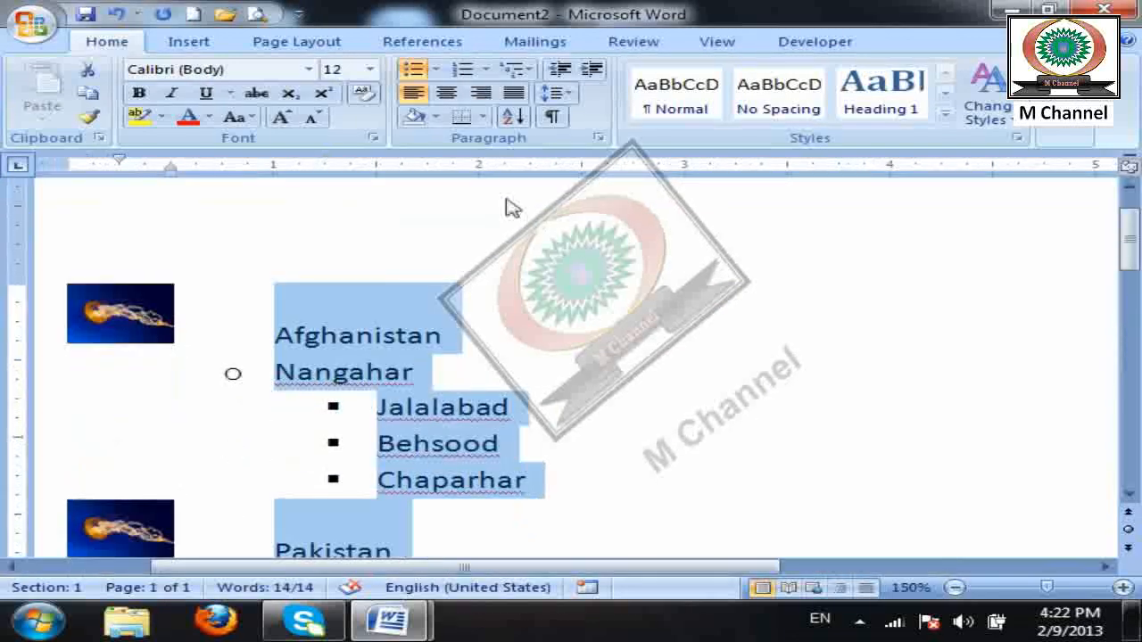
click(436, 71)
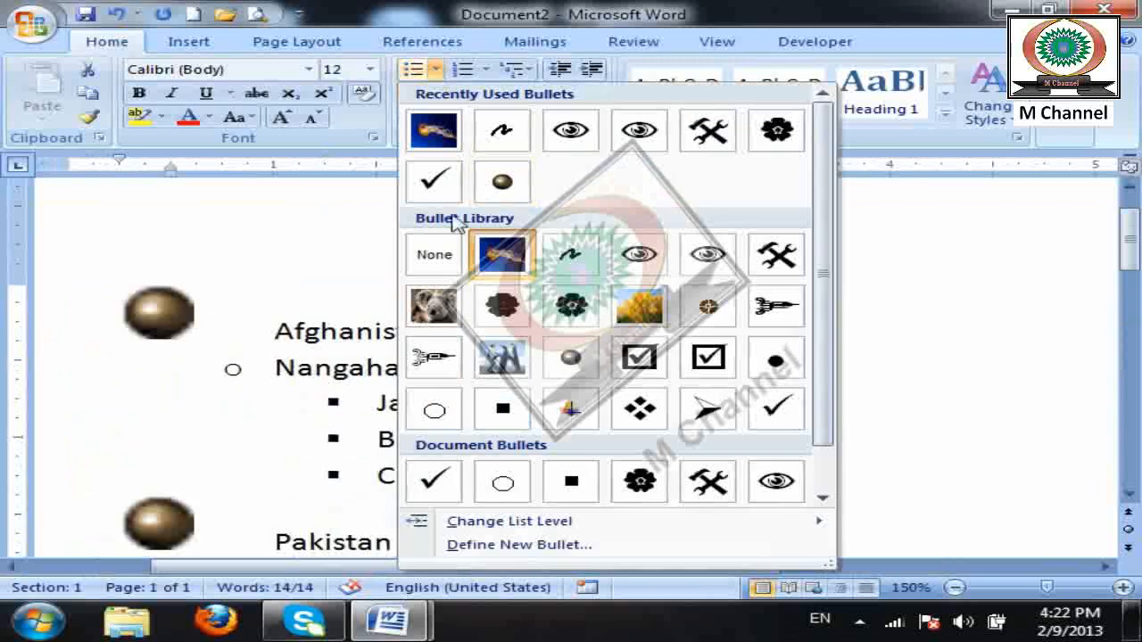
click(438, 257)
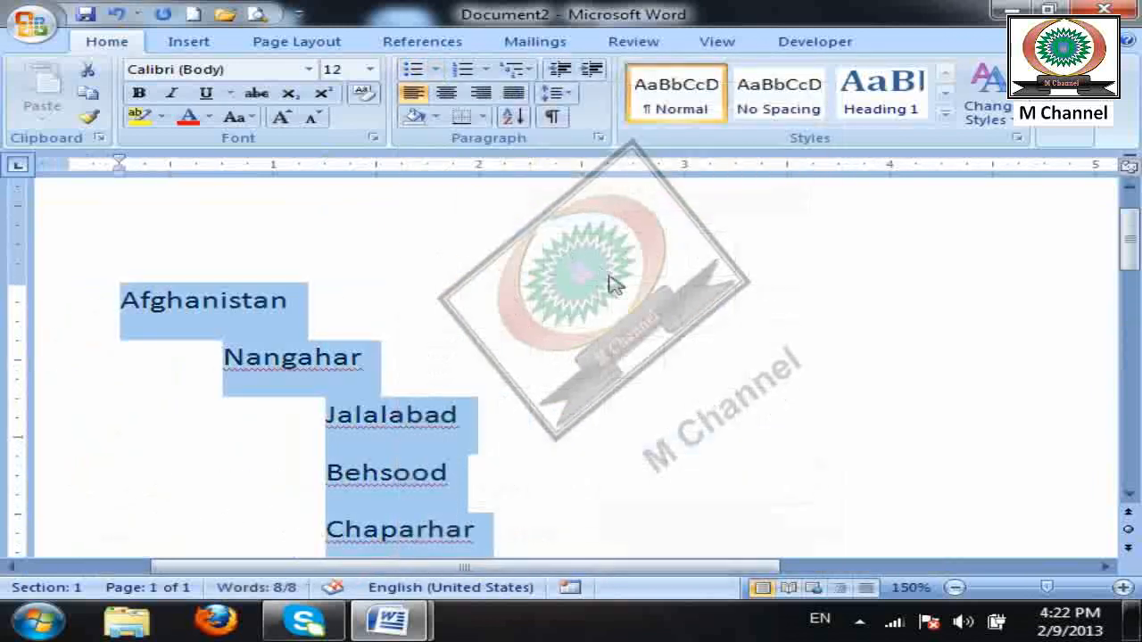
Number the whole selected list with the lowercase Roman numeral format i., ii., iii.
ctrl+scroll(619, 279, down, 4)
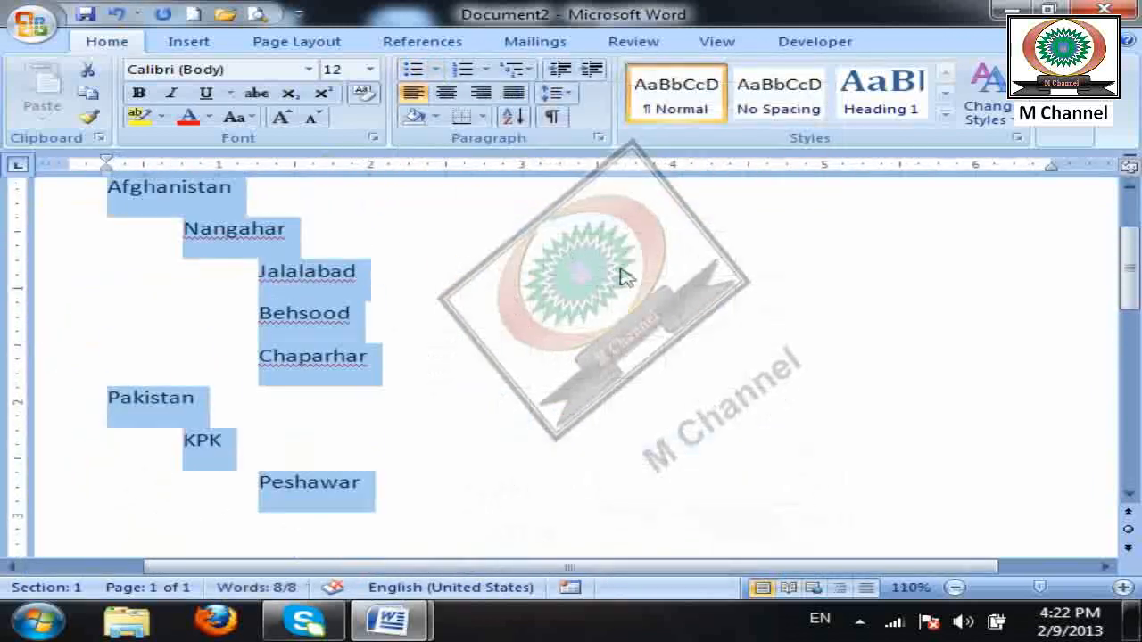
scroll(625, 277, up, 1)
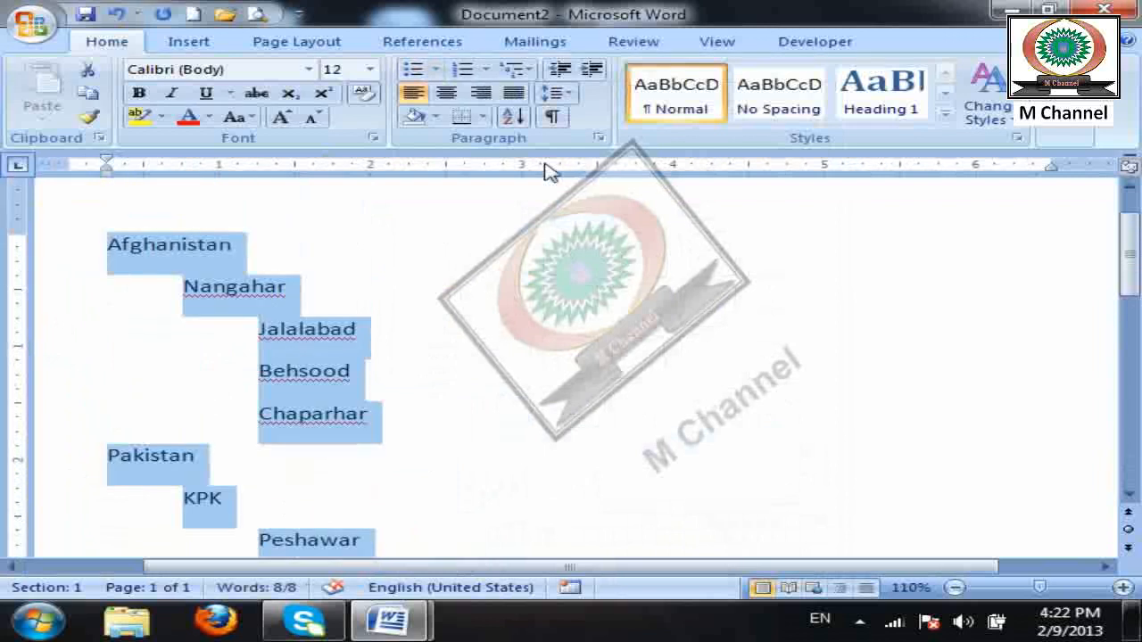
click(485, 69)
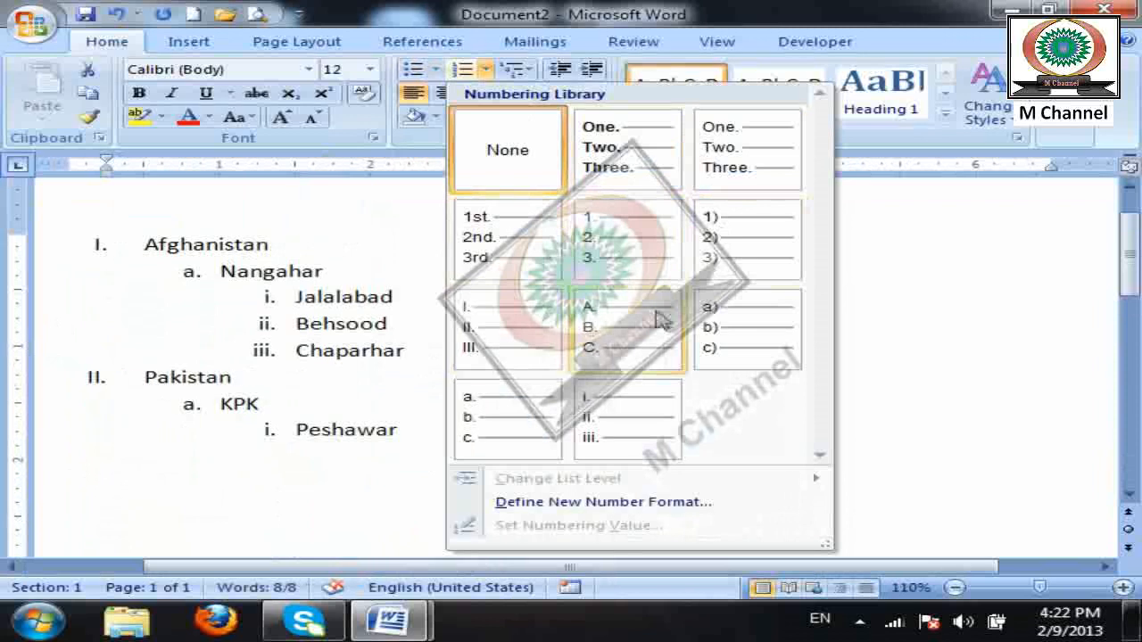
click(653, 415)
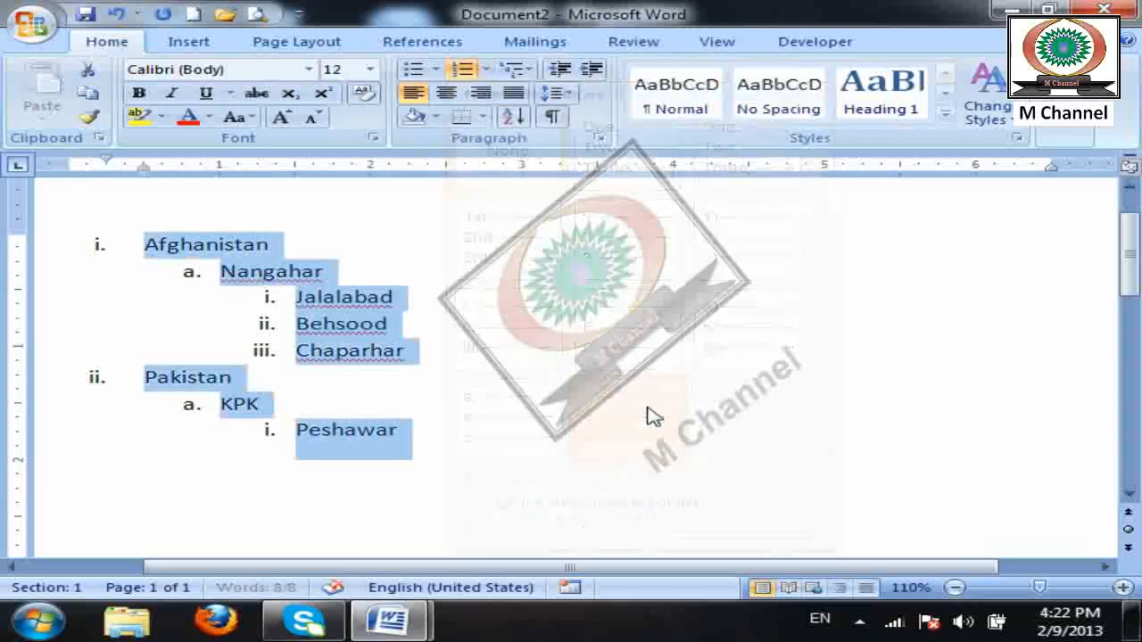
Define a new number format for the list with the 1st, 2nd, 3rd style in bold and apply it.
click(485, 70)
mouse_move(635, 505)
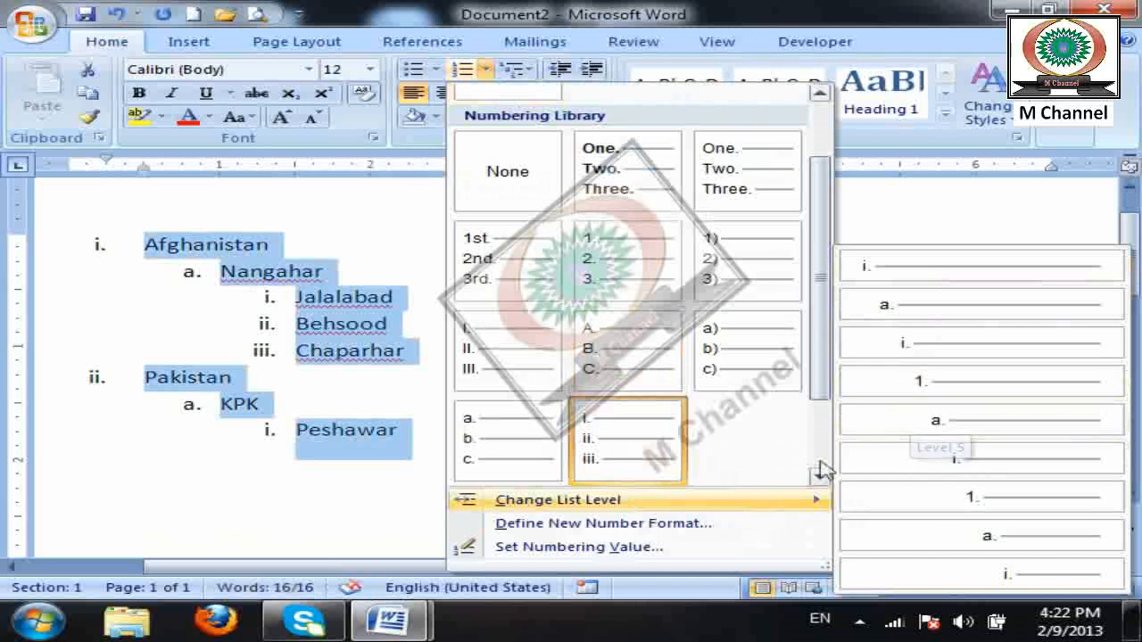
click(612, 526)
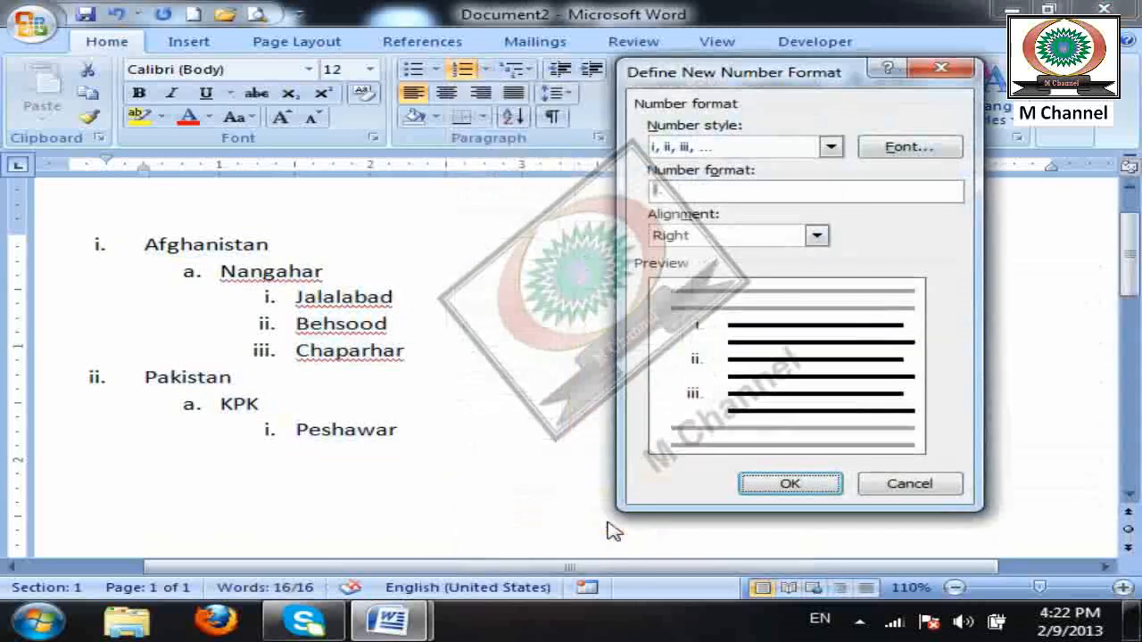
click(829, 148)
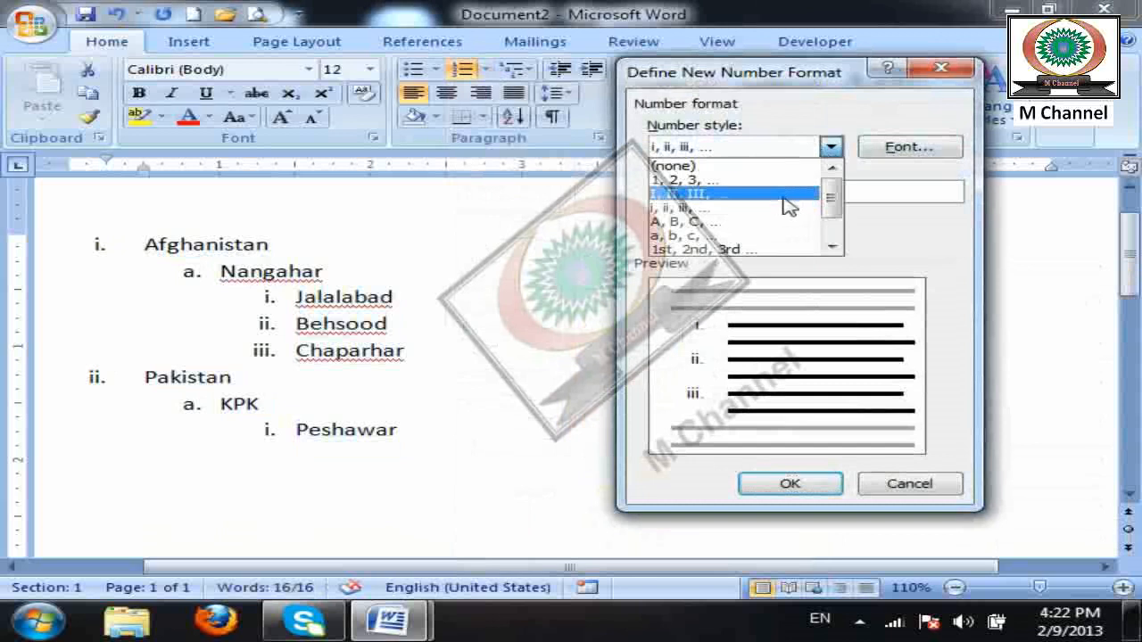
click(729, 229)
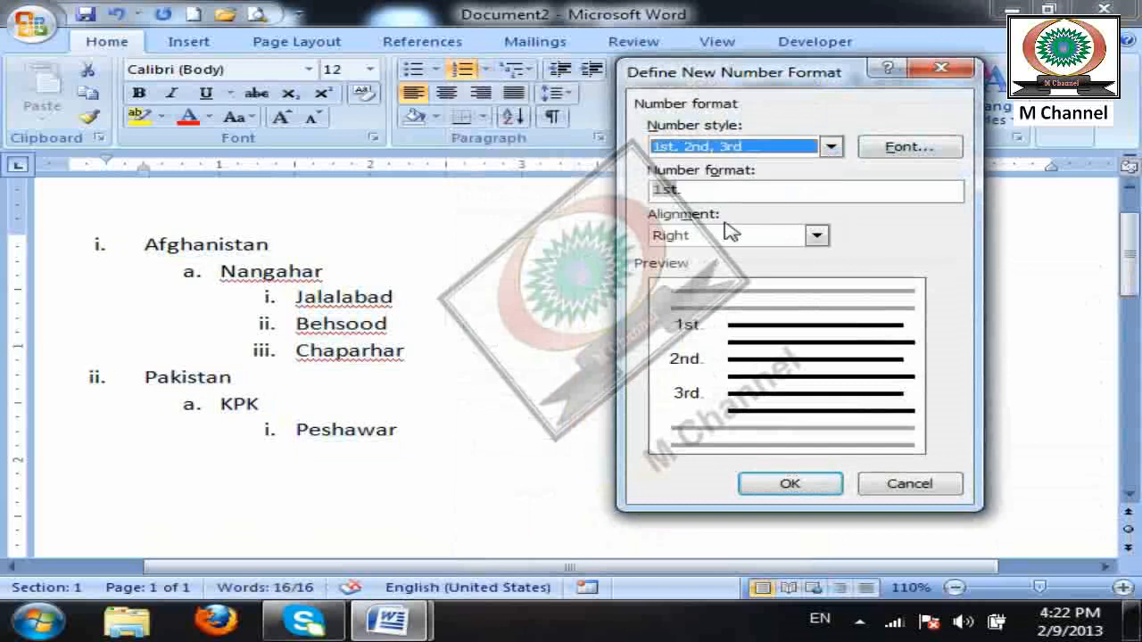
click(899, 149)
click(480, 201)
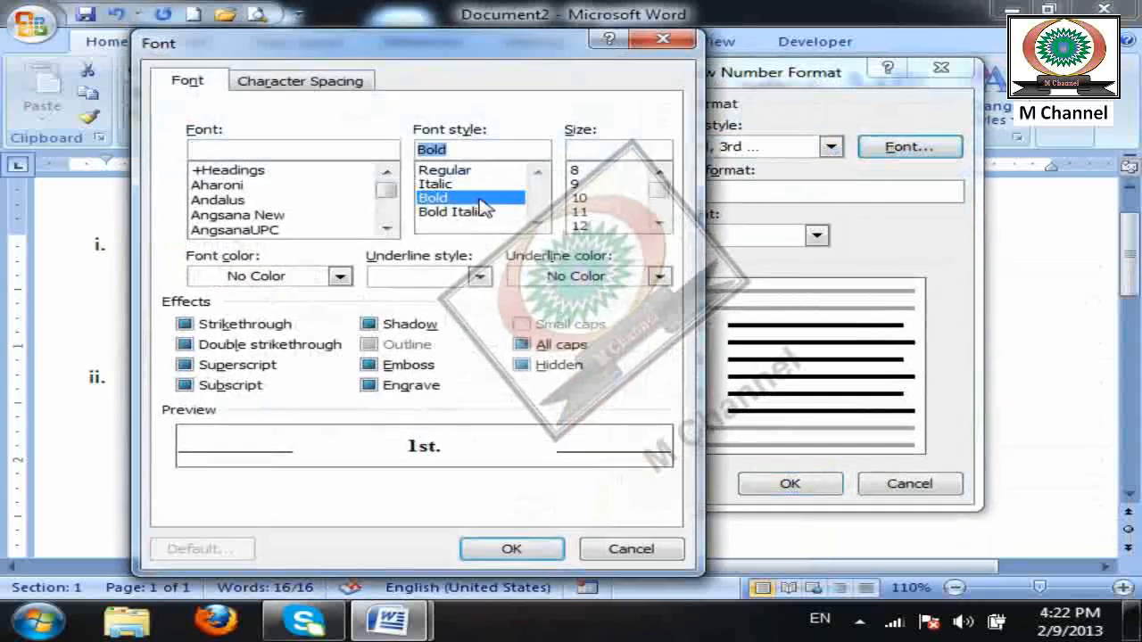
click(510, 548)
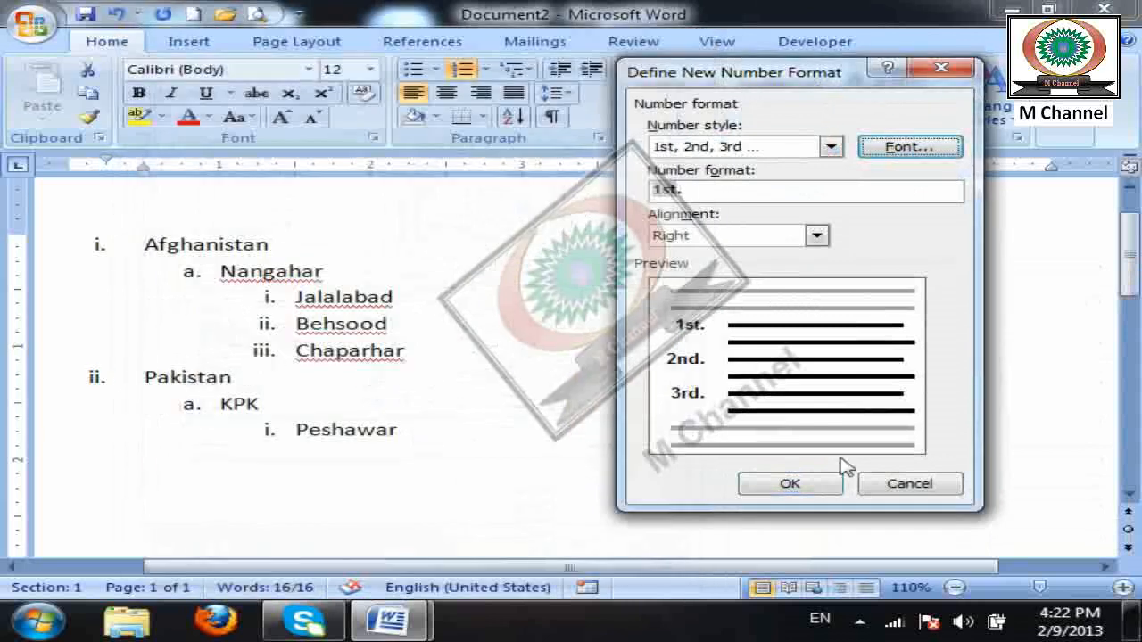
click(791, 484)
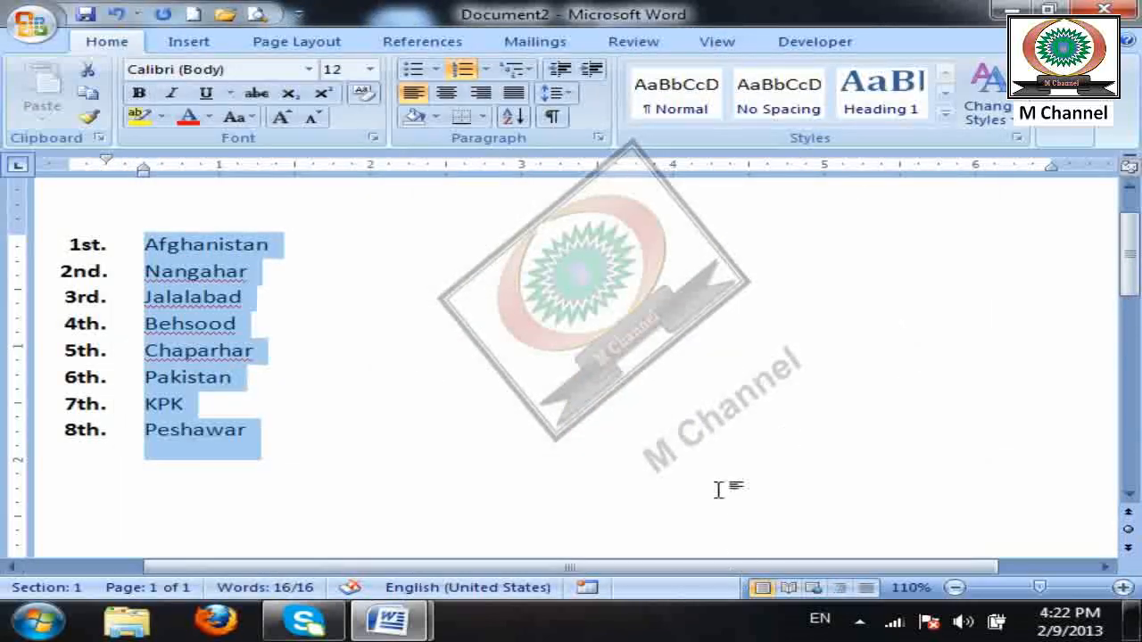
Change the Nangahar item to the second list level, numbered a.
click(233, 377)
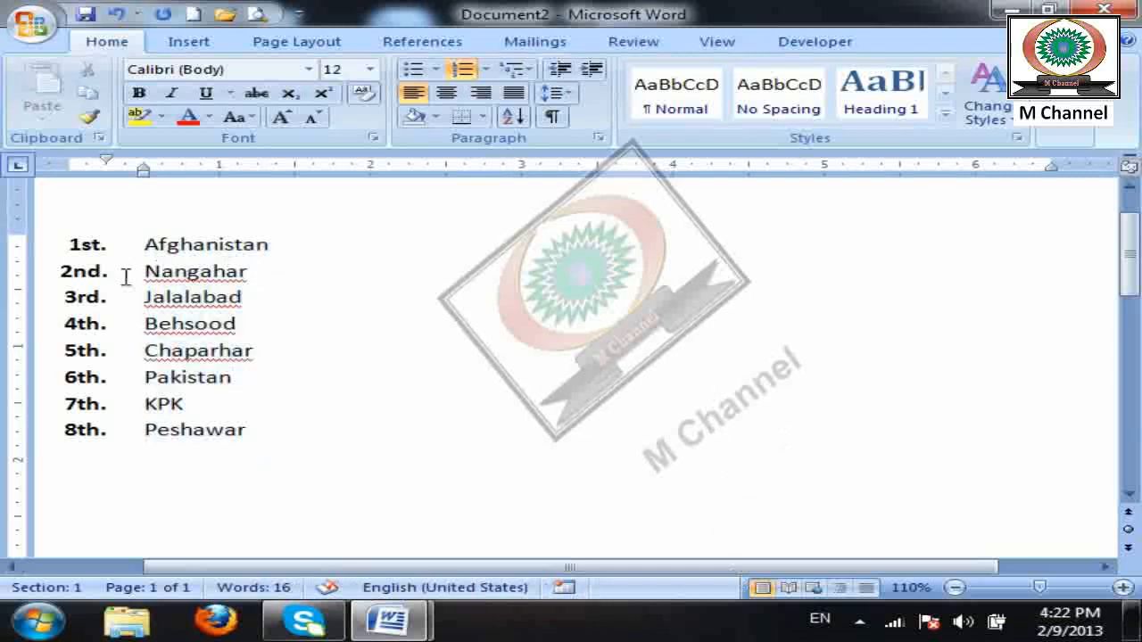
click(485, 69)
mouse_move(732, 512)
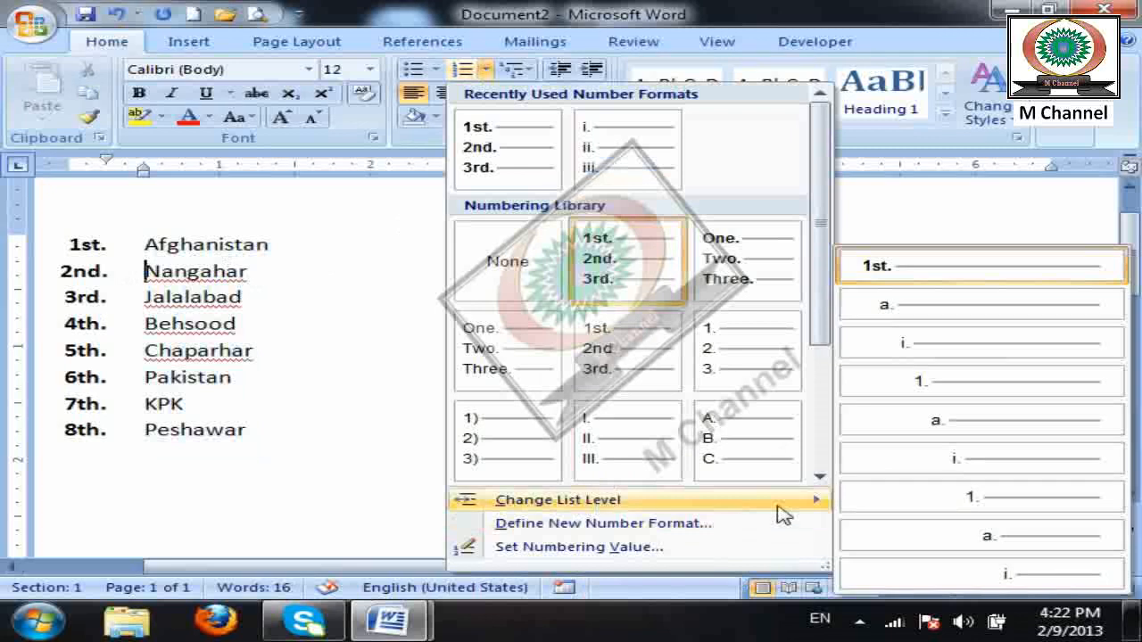
click(996, 306)
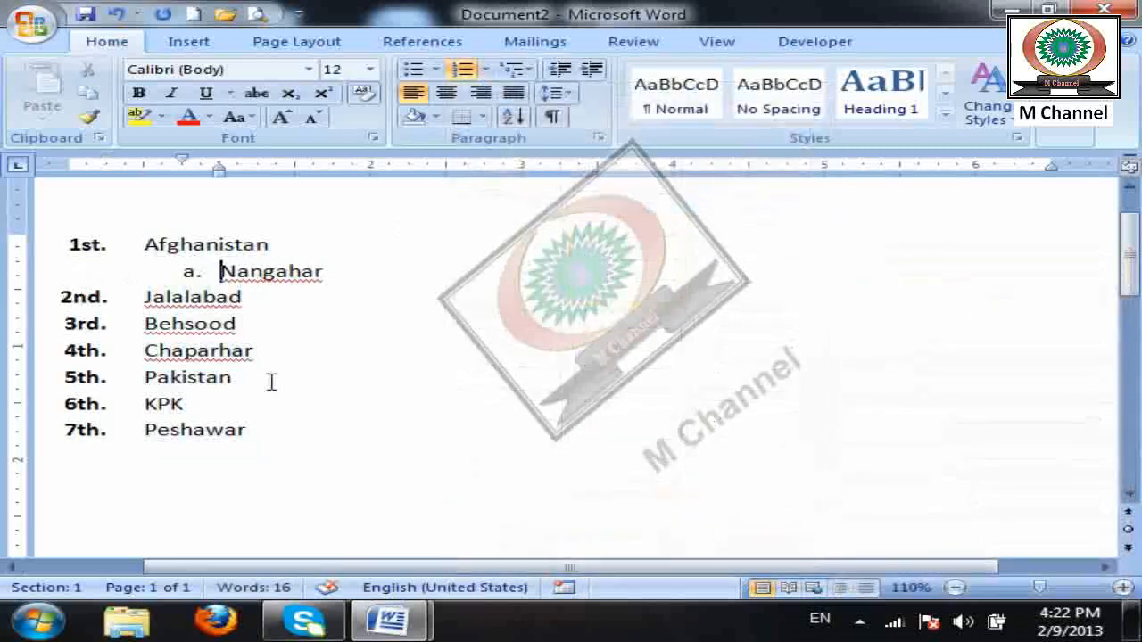
Change the Jalalabad and Behsood items to the third list level, numbered i. and ii.
click(137, 324)
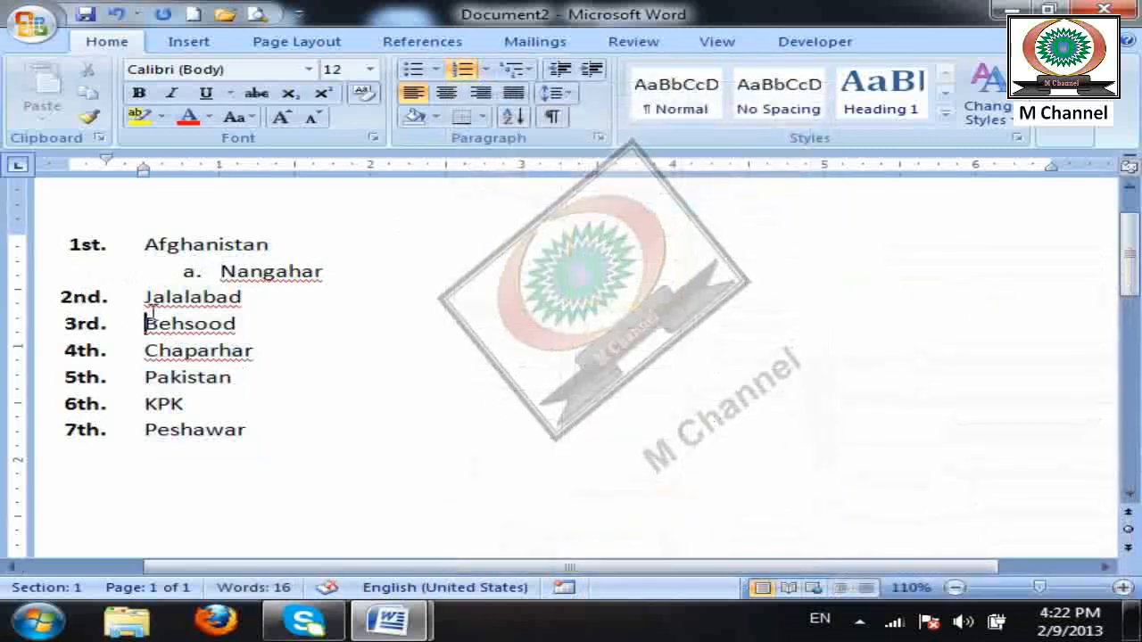
drag(146, 301, 243, 328)
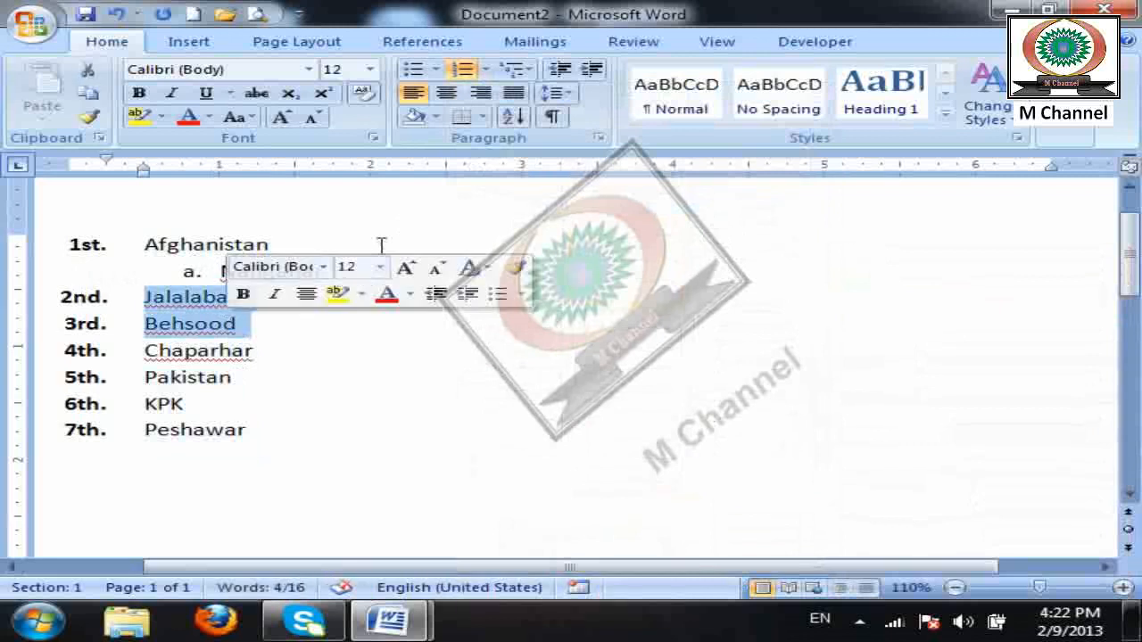
click(485, 70)
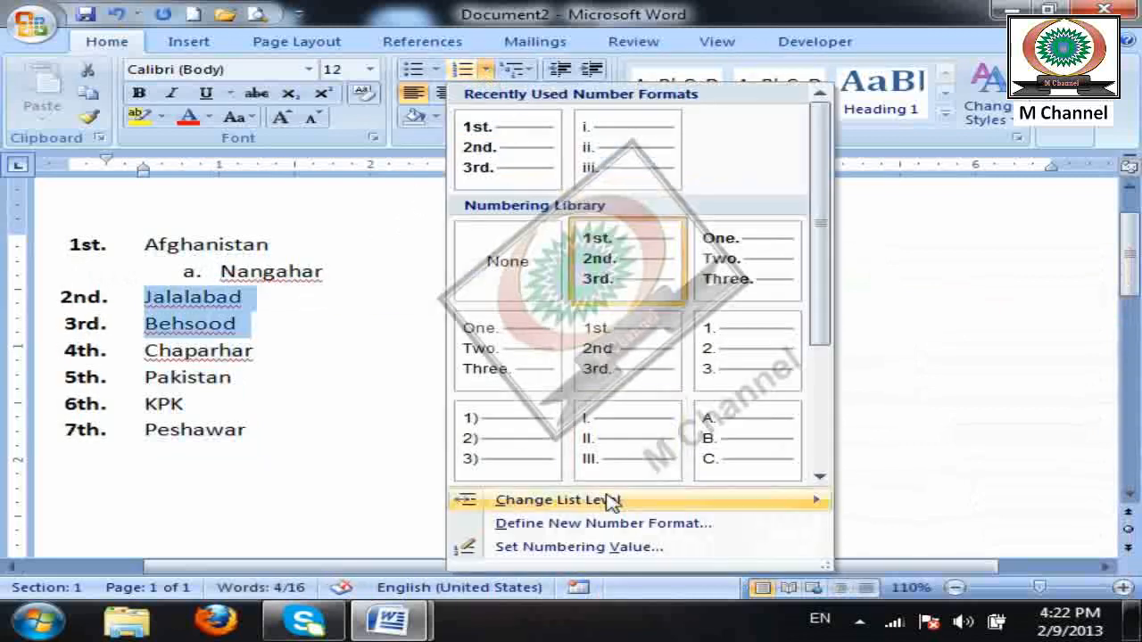
mouse_move(632, 513)
click(971, 343)
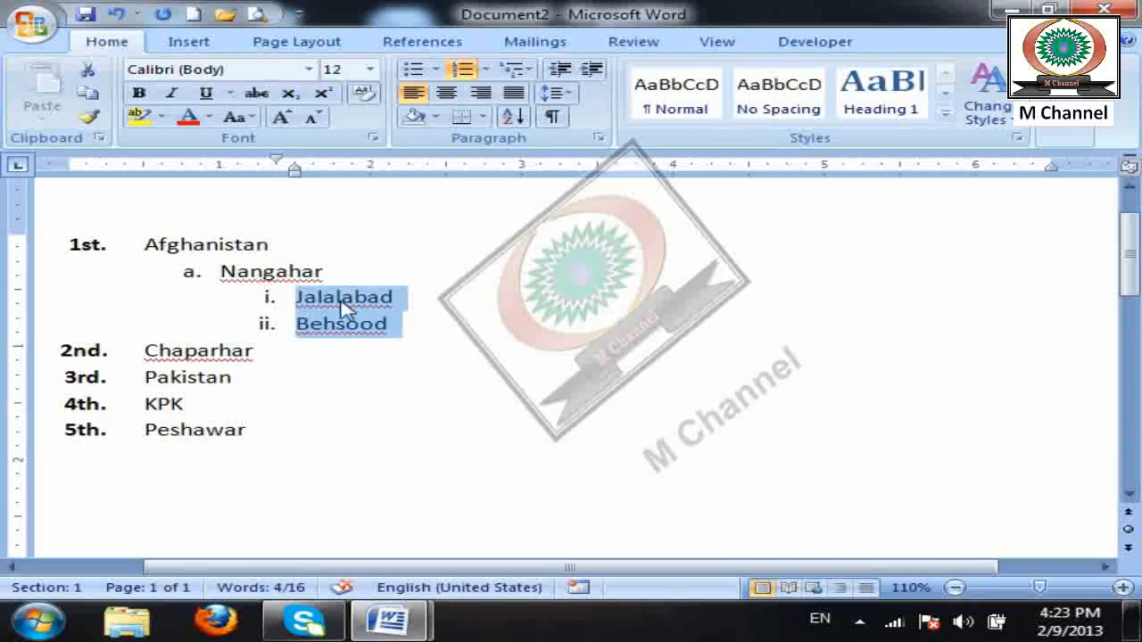
drag(294, 463, 140, 375)
click(486, 69)
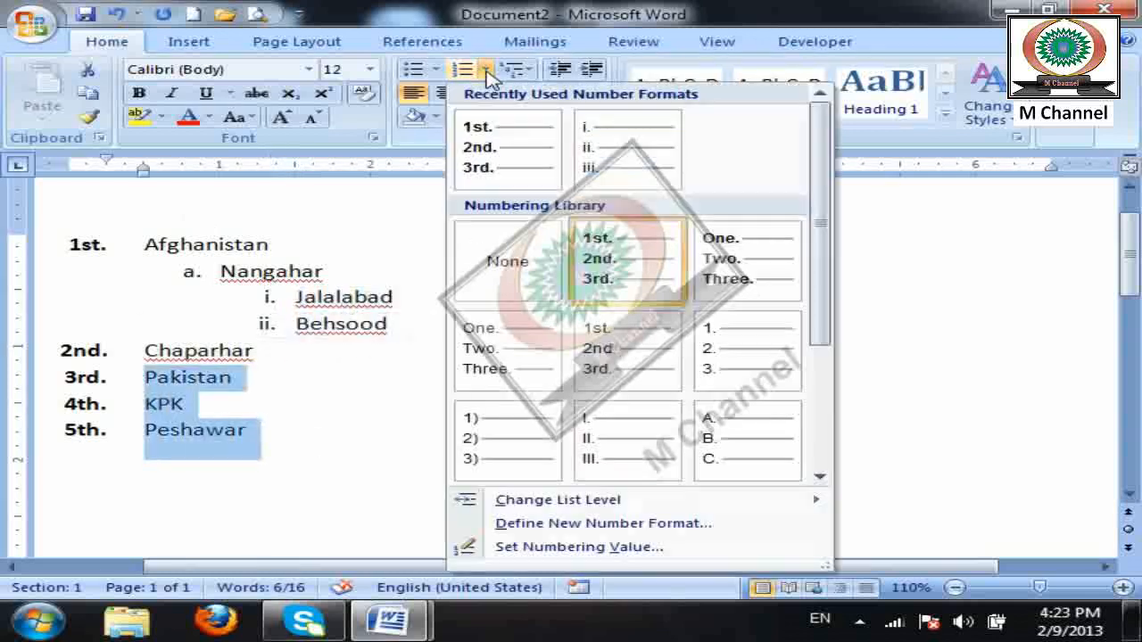
mouse_move(736, 502)
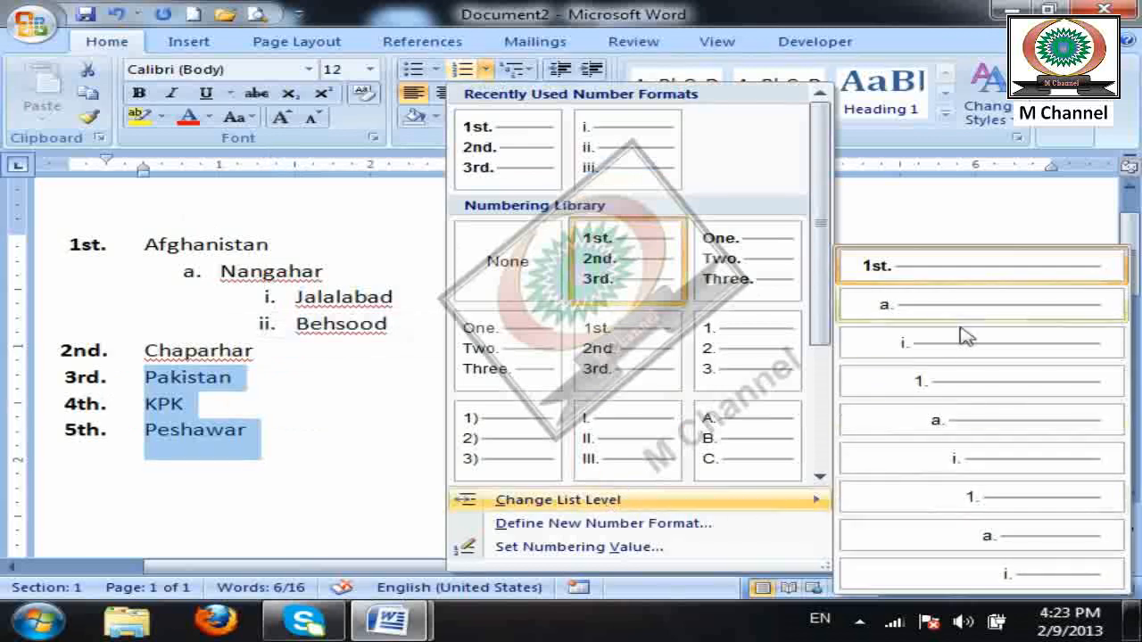
click(941, 304)
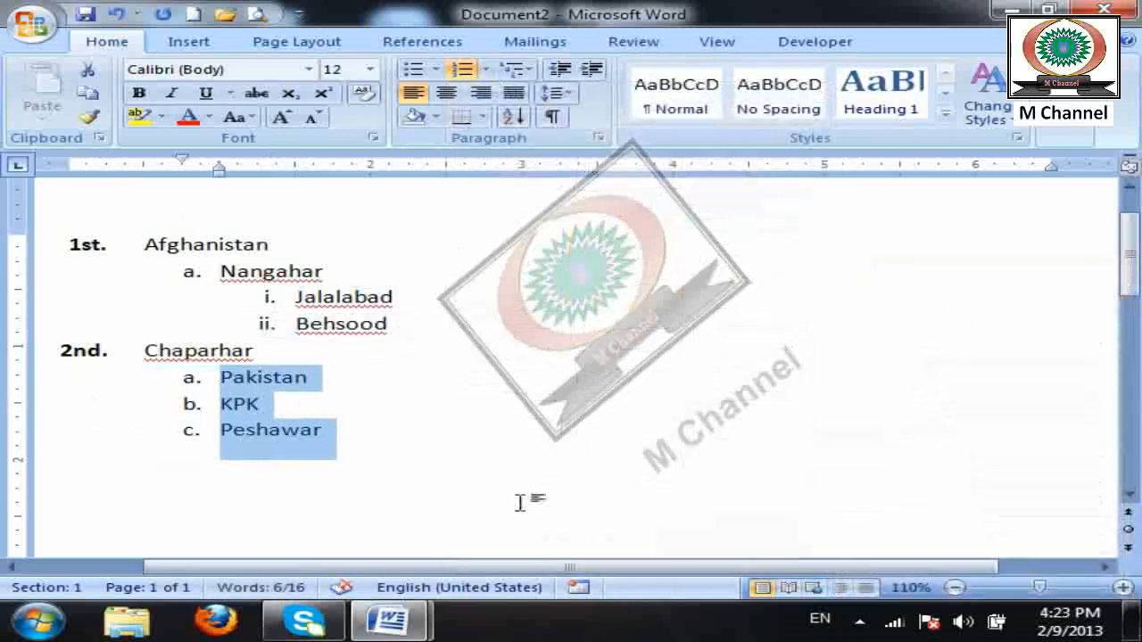
click(541, 479)
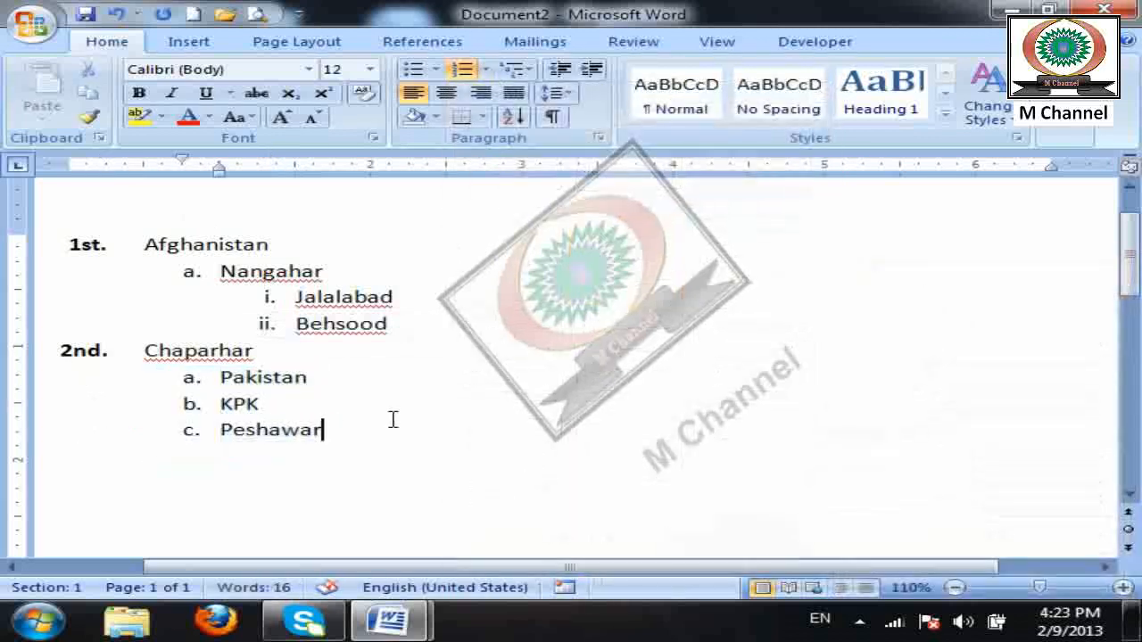
key(ctrl+z)
Change the Chaparhar item to the third list level, numbered iii.
click(223, 404)
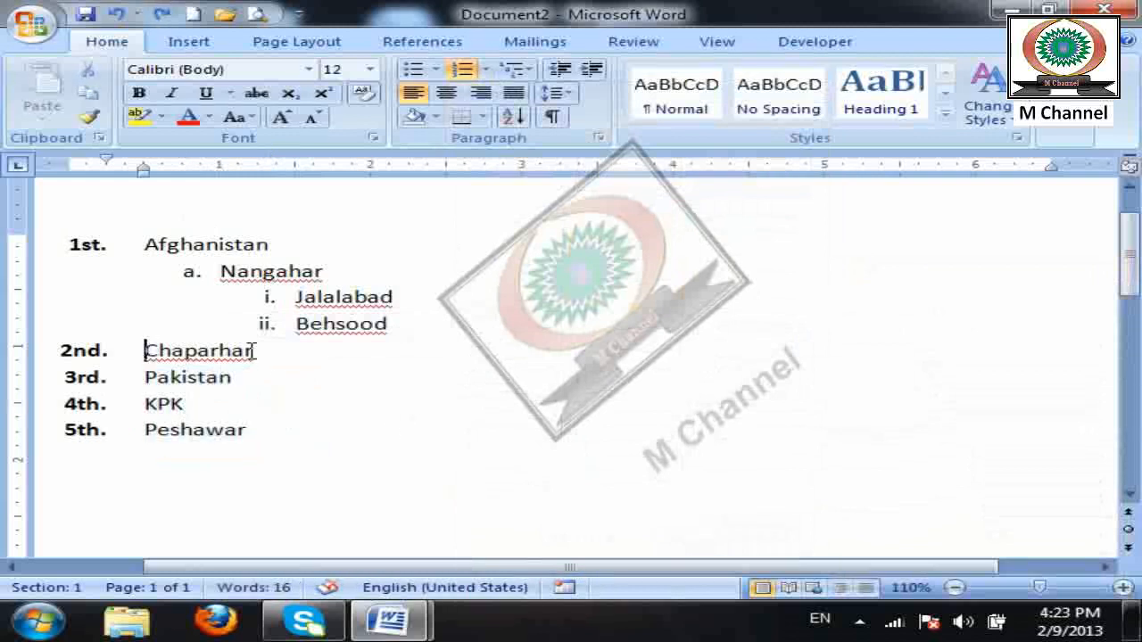
click(485, 69)
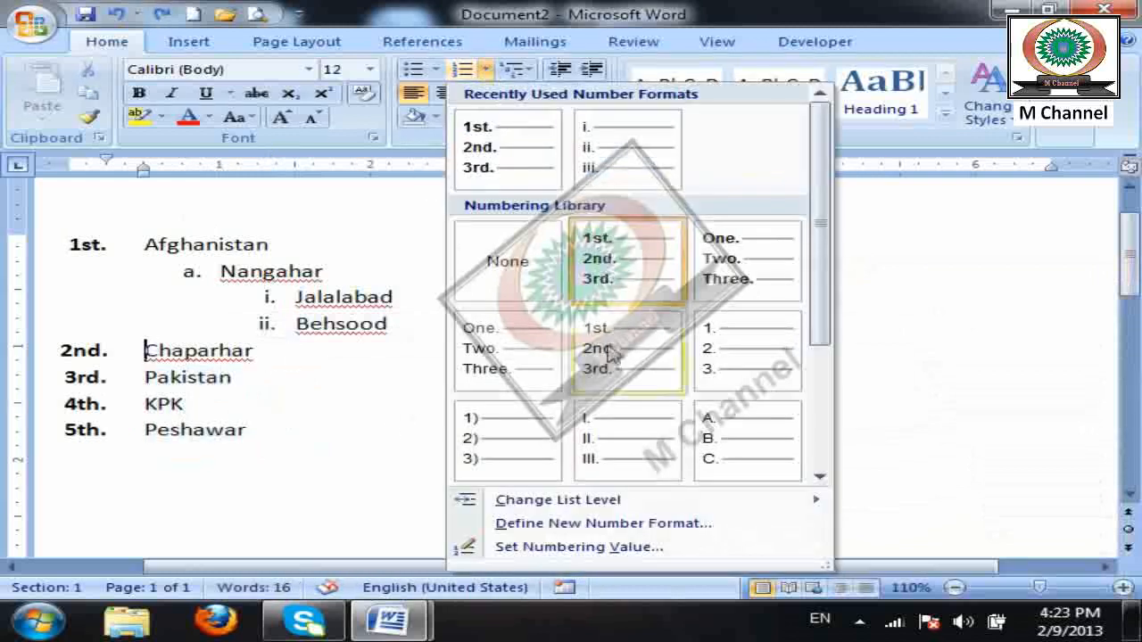
mouse_move(605, 505)
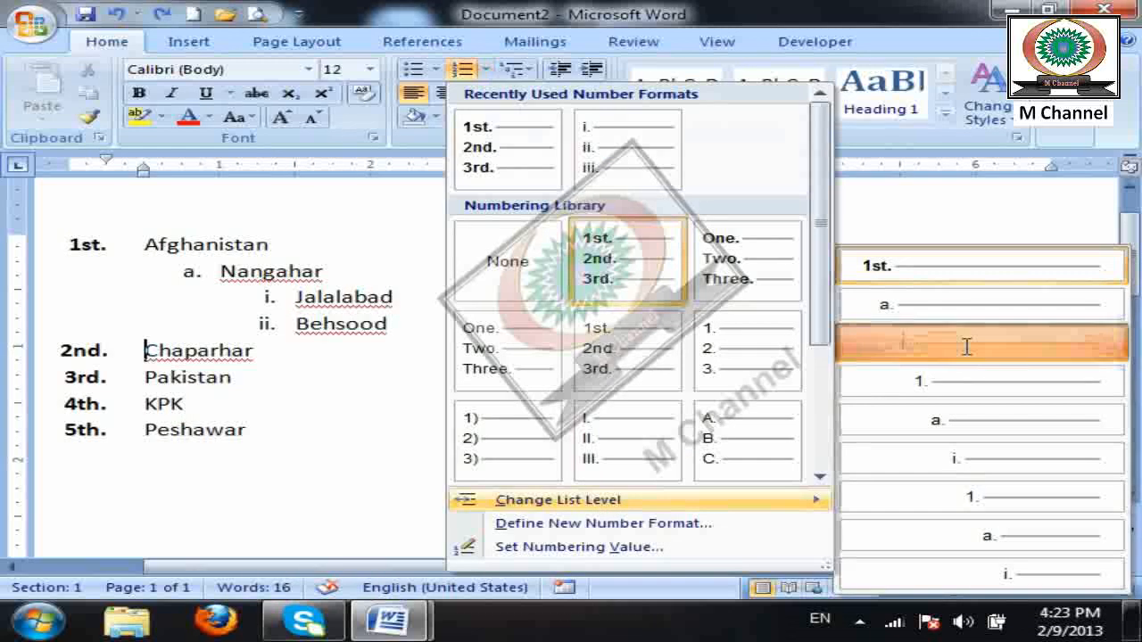
click(972, 353)
Change the KPK and Peshawar items to the second list level, numbered a. and b.
drag(286, 435, 116, 402)
click(485, 68)
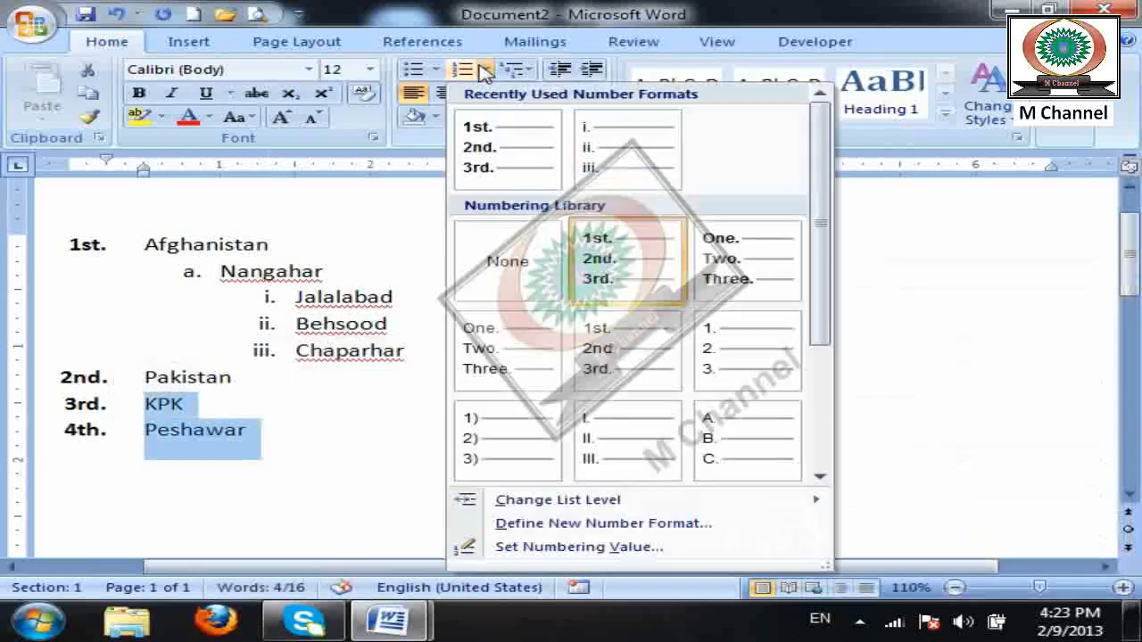
mouse_move(676, 504)
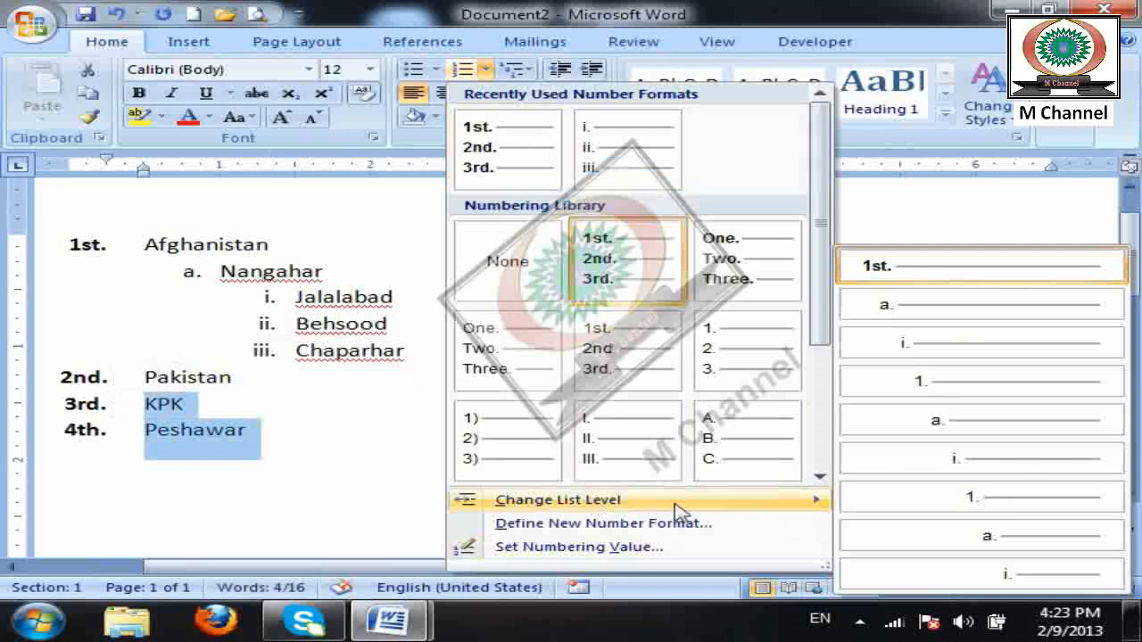
click(904, 304)
click(488, 439)
Change the Peshawar item to the third list level, numbered i., beneath KPK.
drag(489, 439, 220, 451)
click(485, 69)
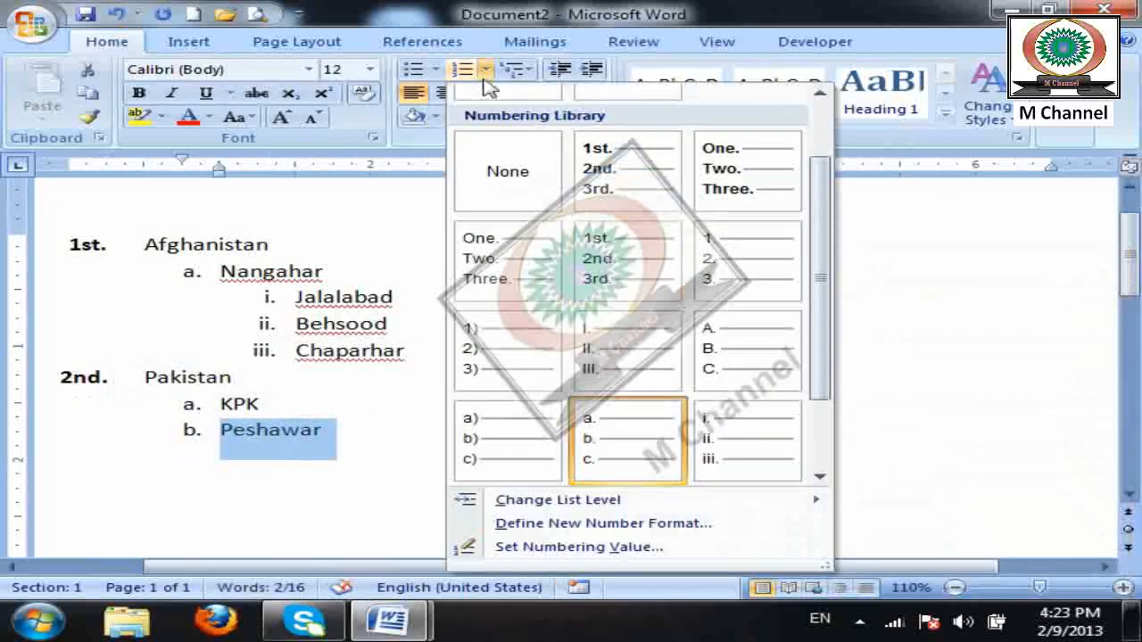
mouse_move(777, 488)
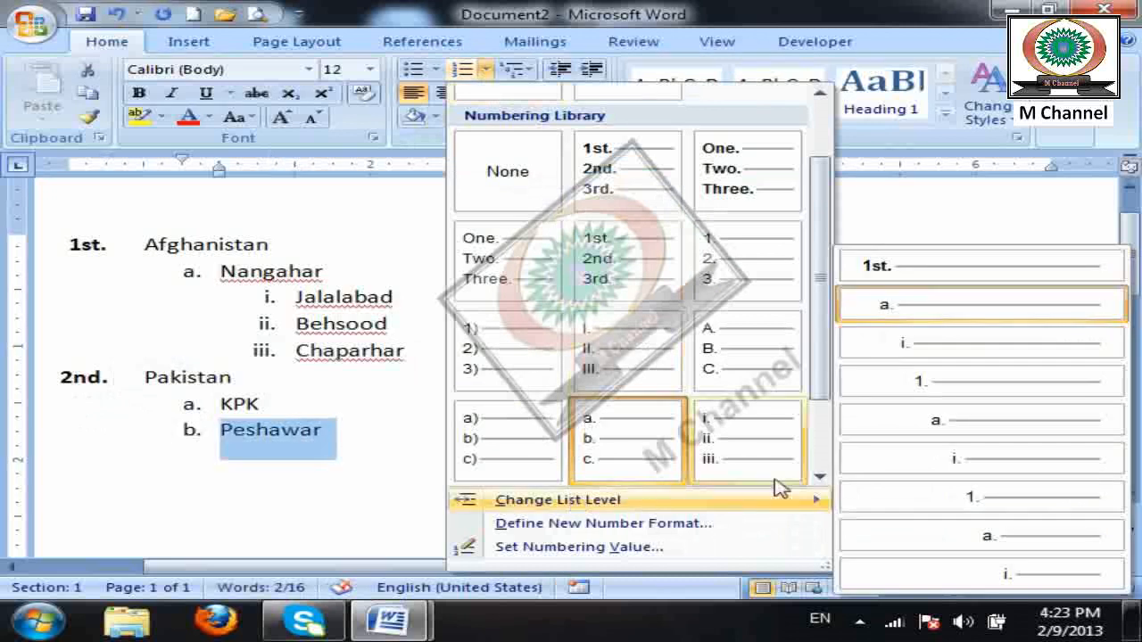
click(919, 343)
click(633, 416)
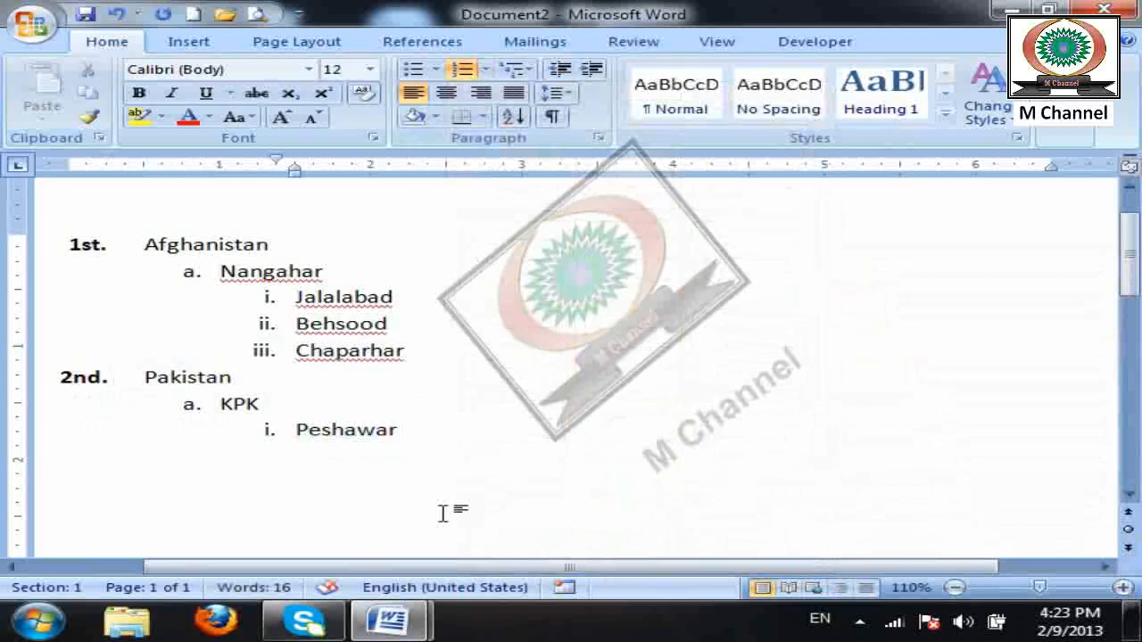
Define a new number format with the First, Second, Third style and apply it to the whole list.
drag(476, 481, 69, 252)
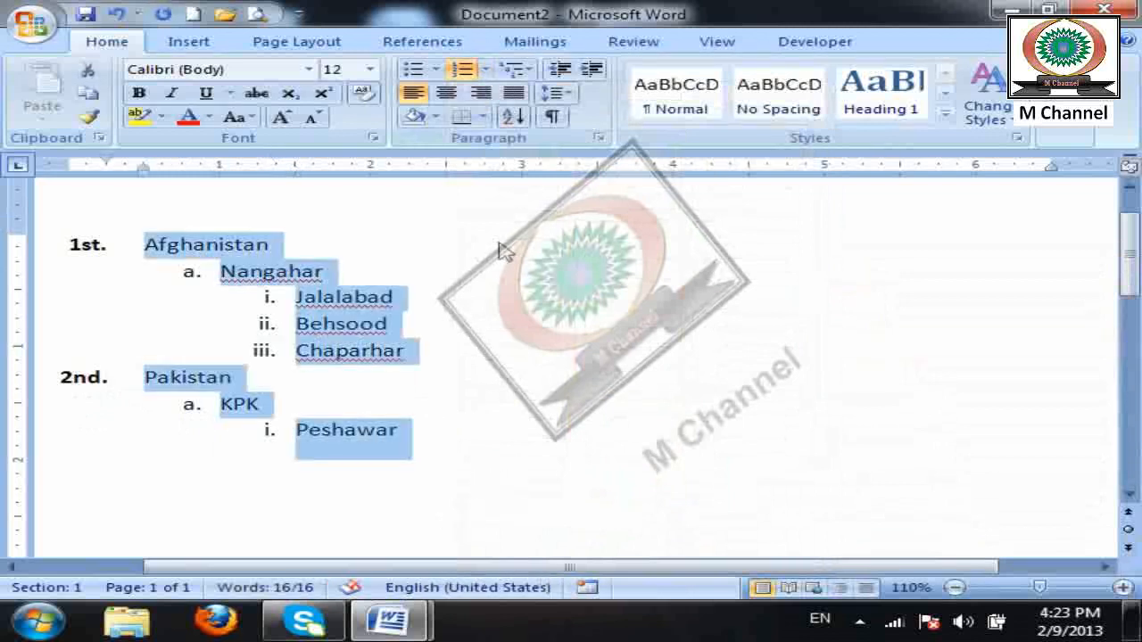
click(488, 71)
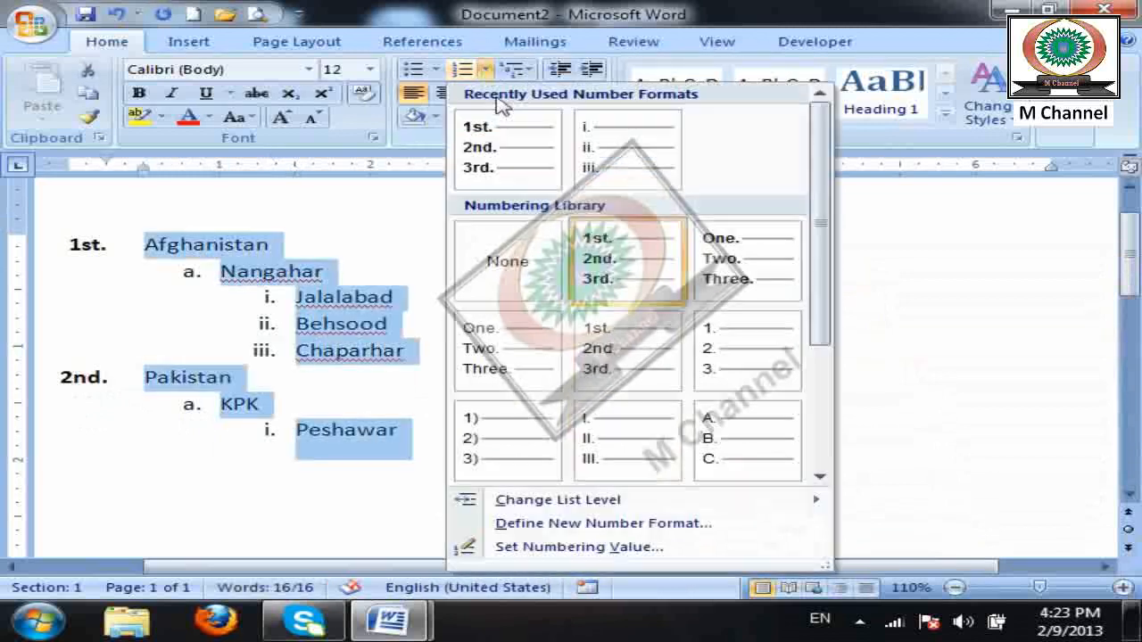
click(596, 524)
click(830, 146)
click(836, 245)
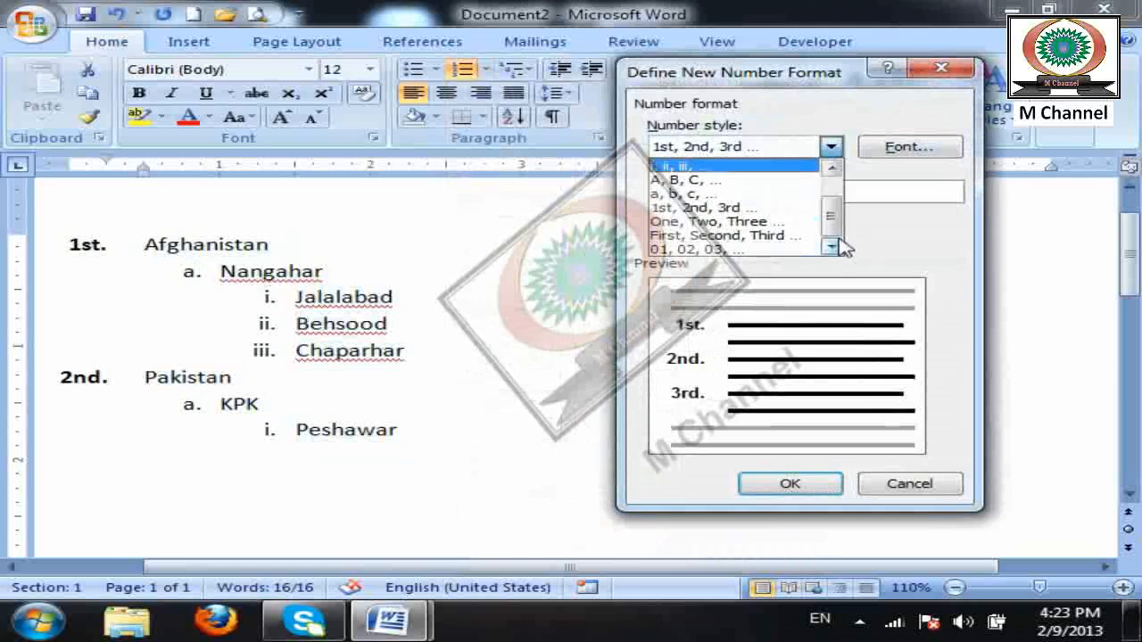
click(727, 237)
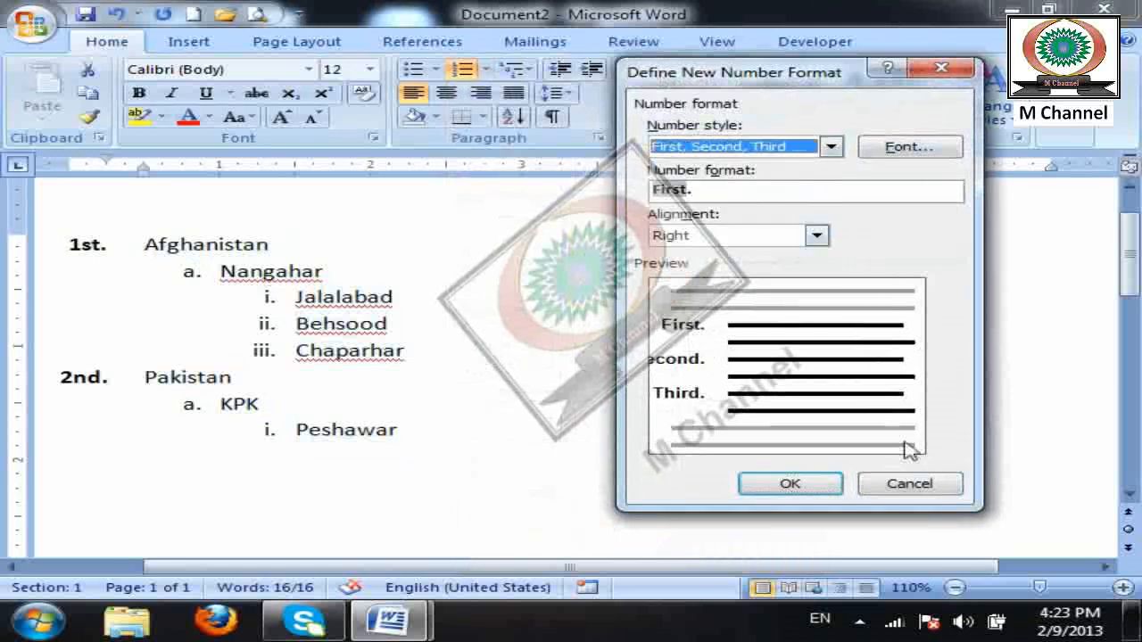
click(789, 484)
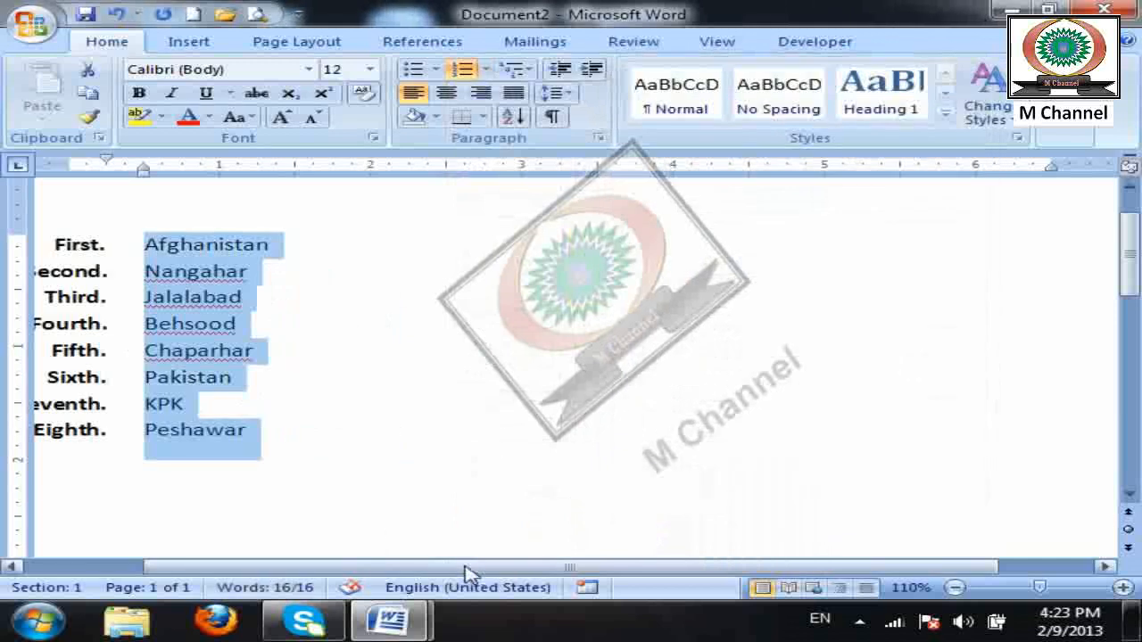
drag(450, 567, 339, 569)
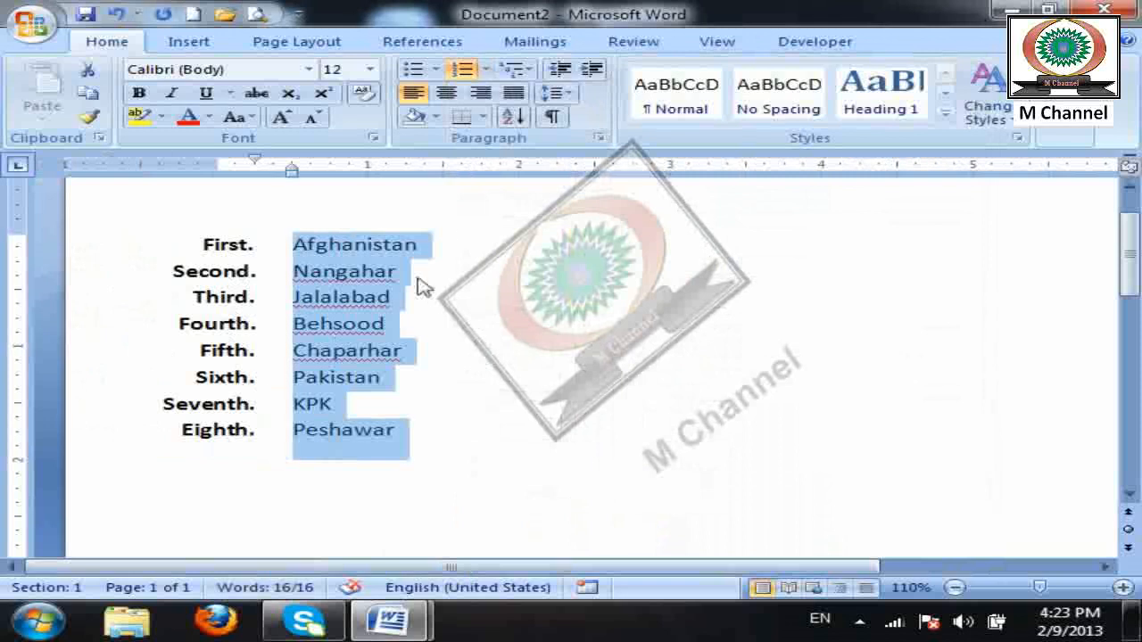
Remove the numbering from the whole list and renumber it with the 1., 2., 3. format.
click(486, 69)
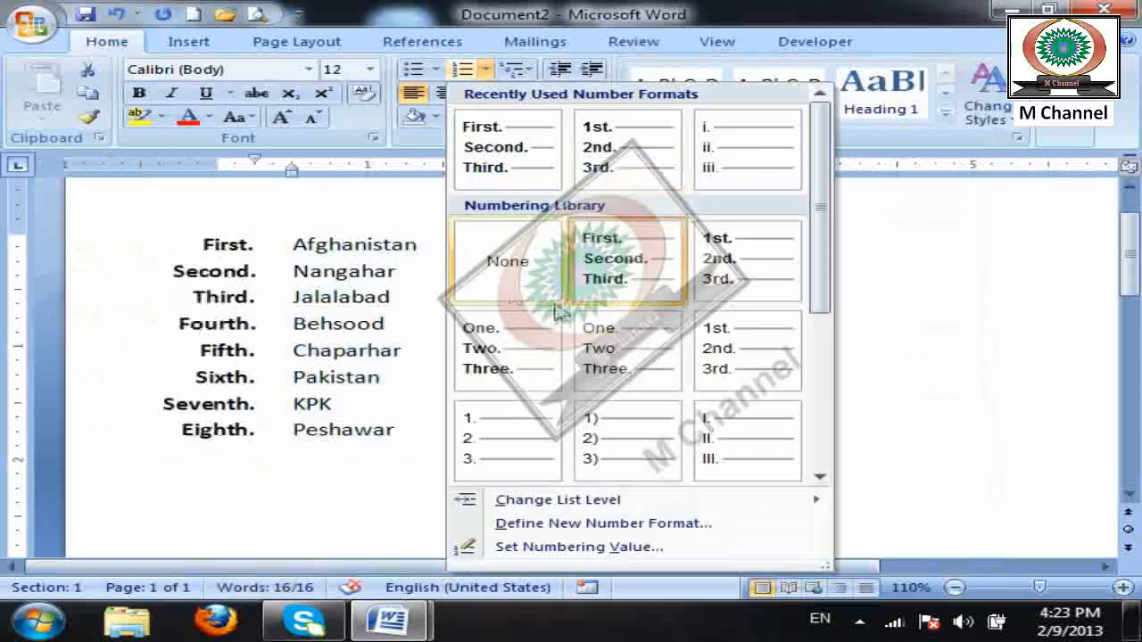
click(502, 269)
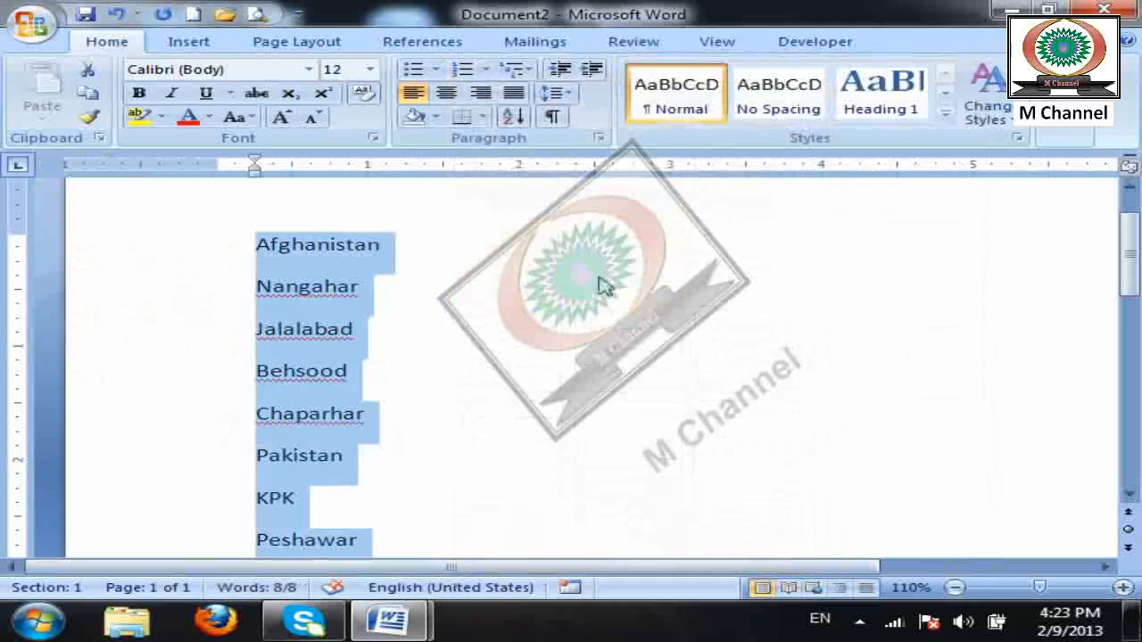
click(487, 71)
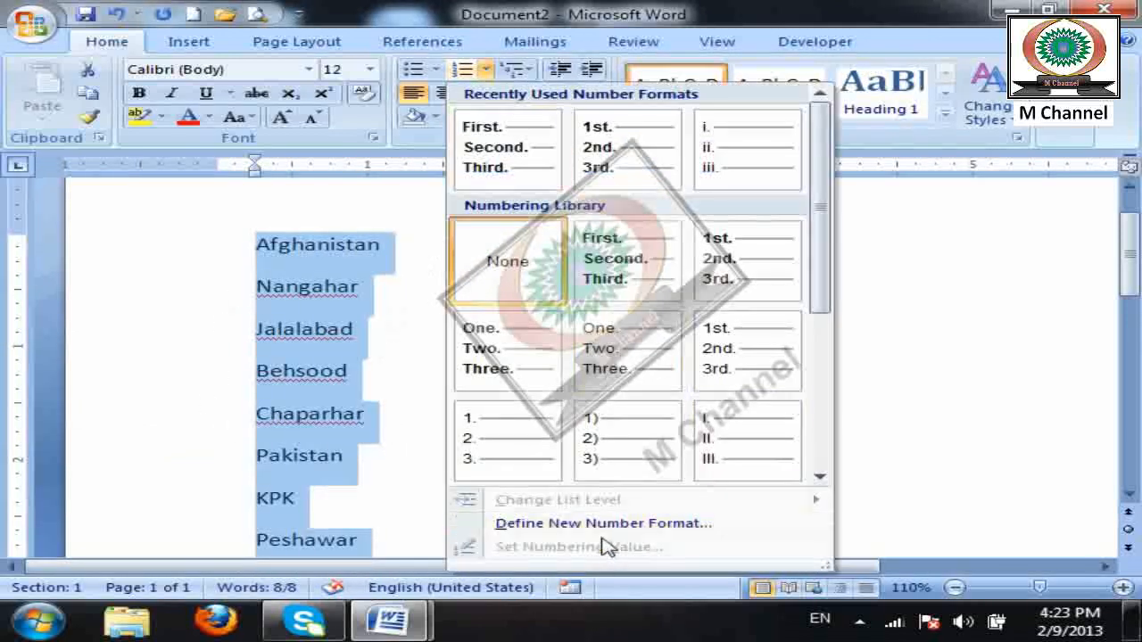
click(510, 430)
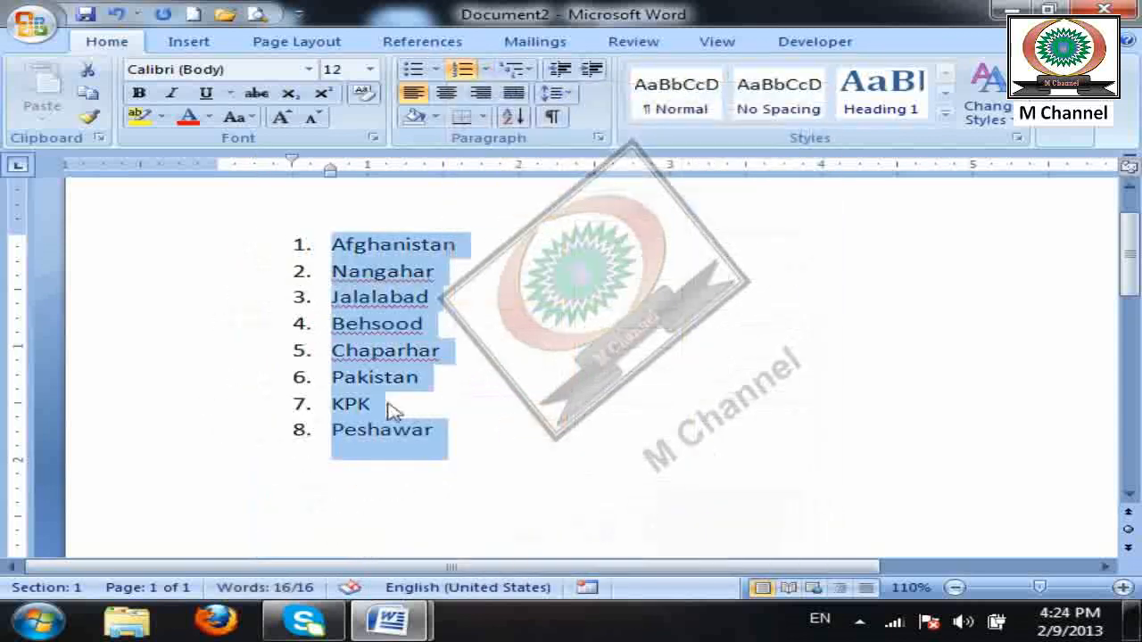
click(331, 353)
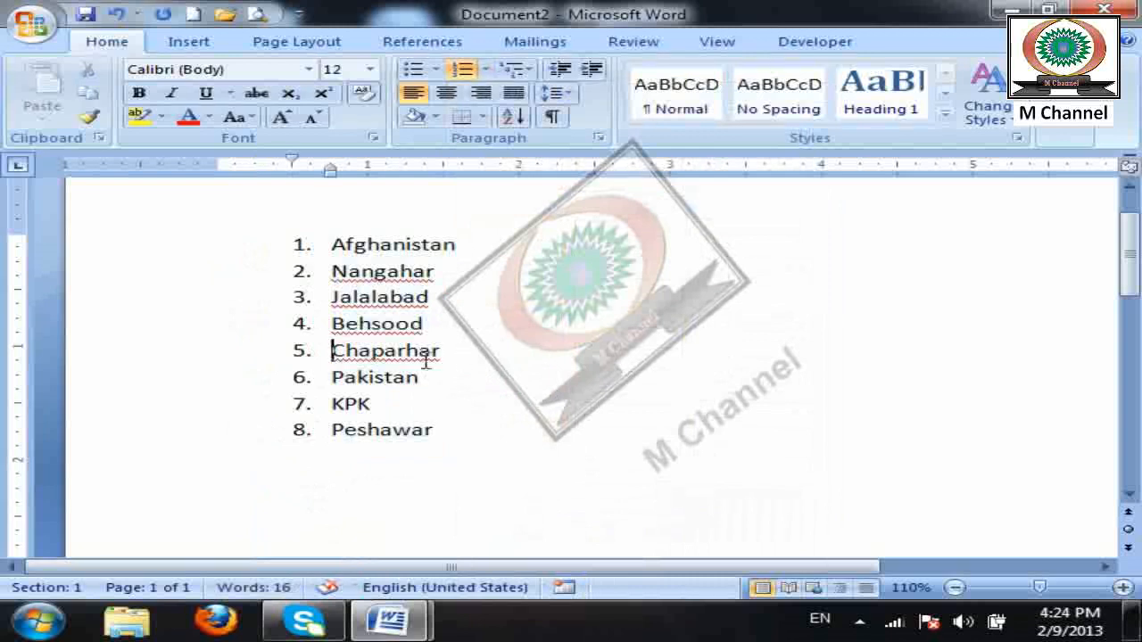
Add the items China, Russia, Iran and India to the end of the list after Peshawar.
click(465, 430)
key(Return)
text(Country)
key(BackSpace)
key(BackSpace)
key(BackSpace)
key(BackSpace)
text(China)
key(Return)
text(Russia)
key(Return)
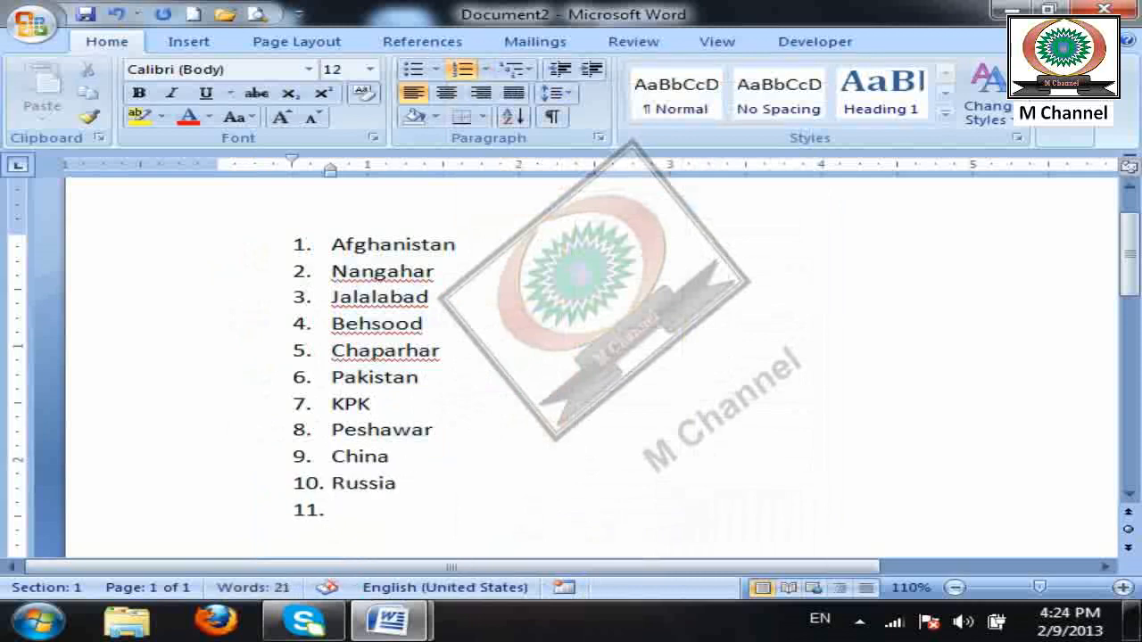
text(Iran)
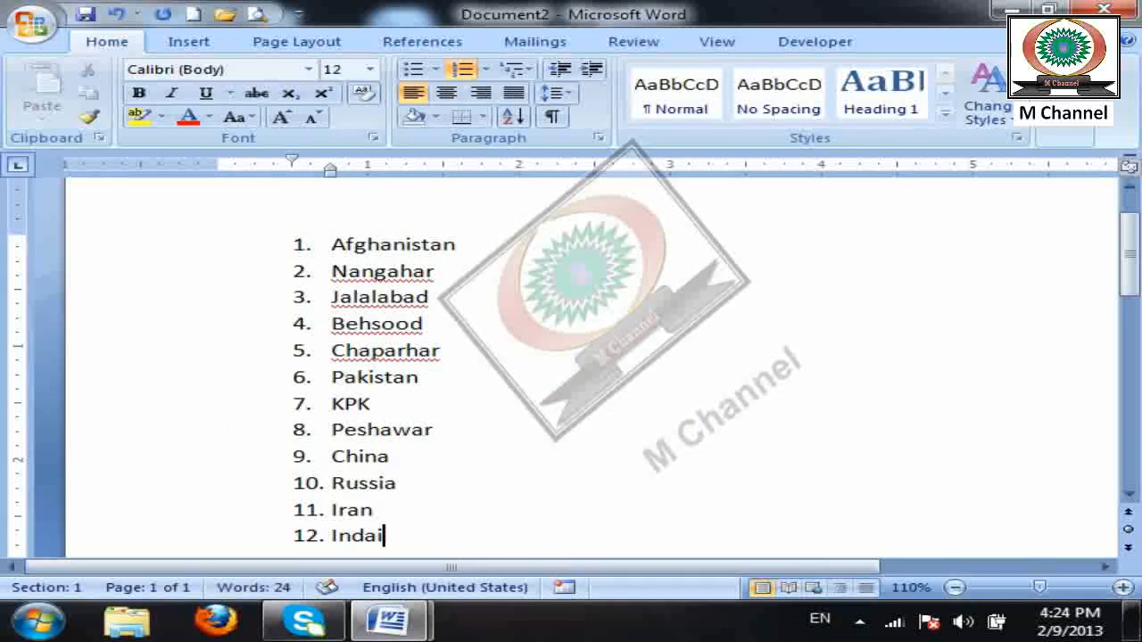
key(BackSpace)
key(BackSpace)
text(ia)
Restart the numbering at the Pakistan item as a new list with its value set to 1.
click(329, 378)
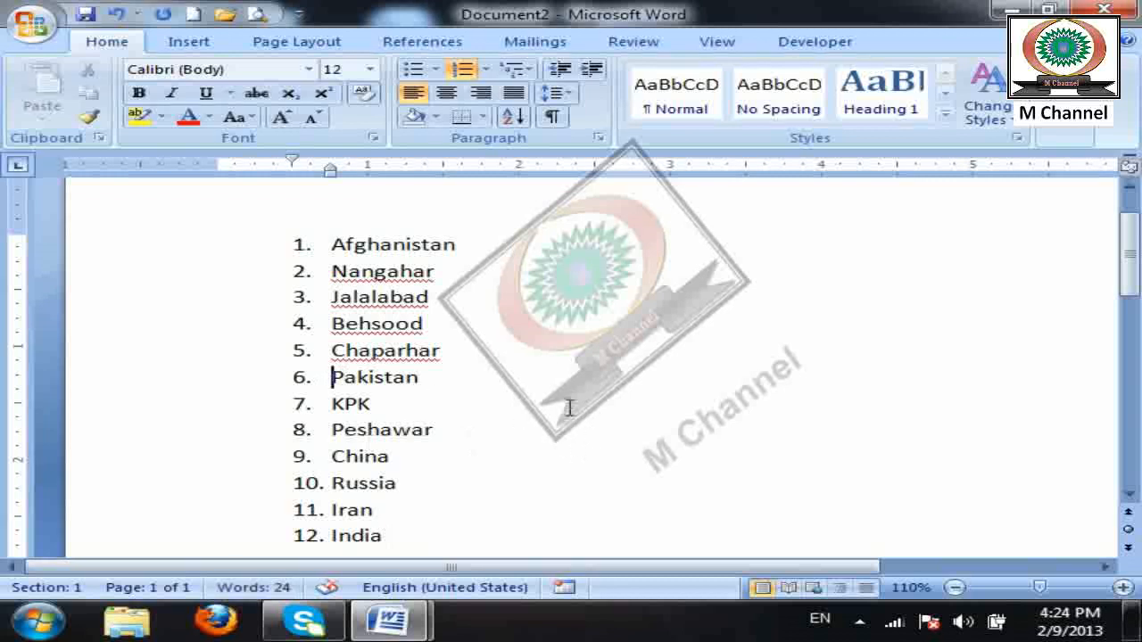
click(485, 69)
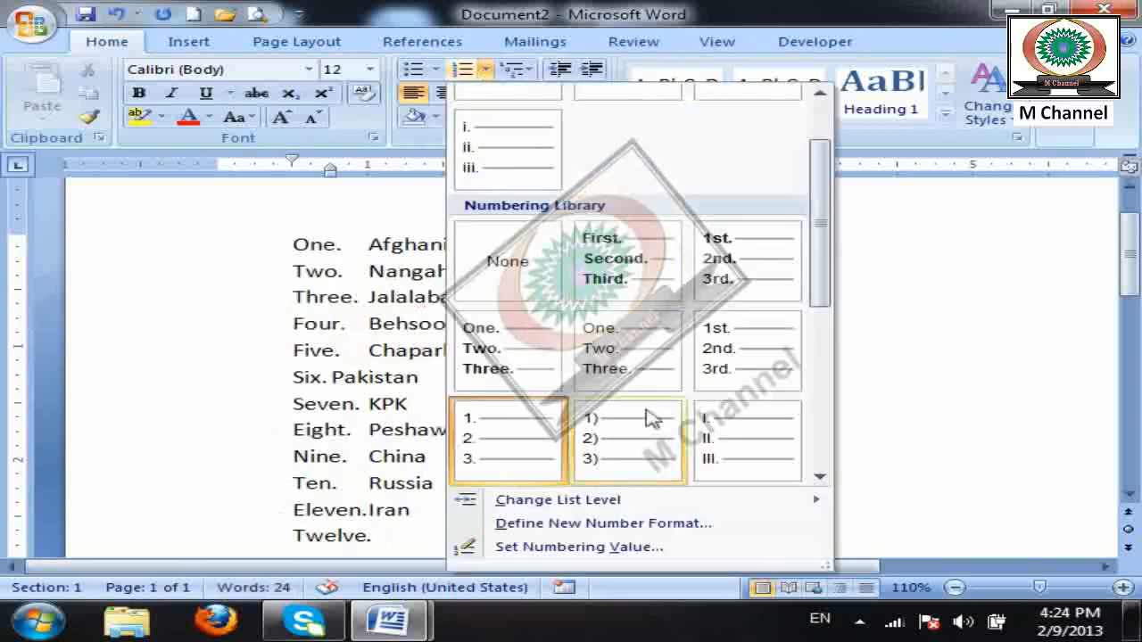
click(630, 557)
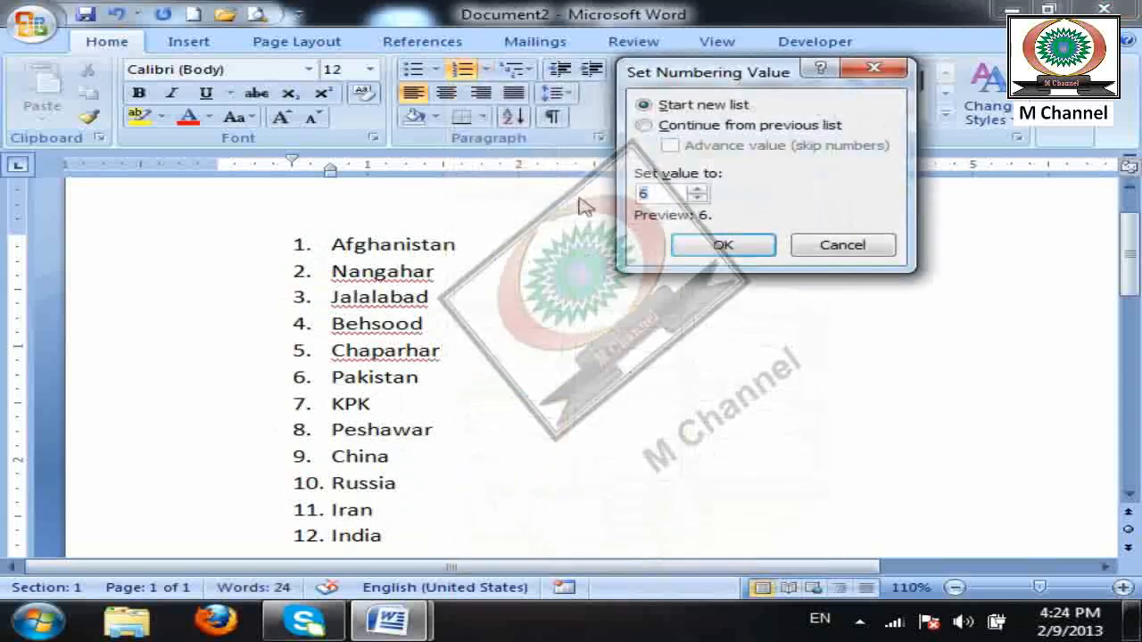
text(1)
click(744, 245)
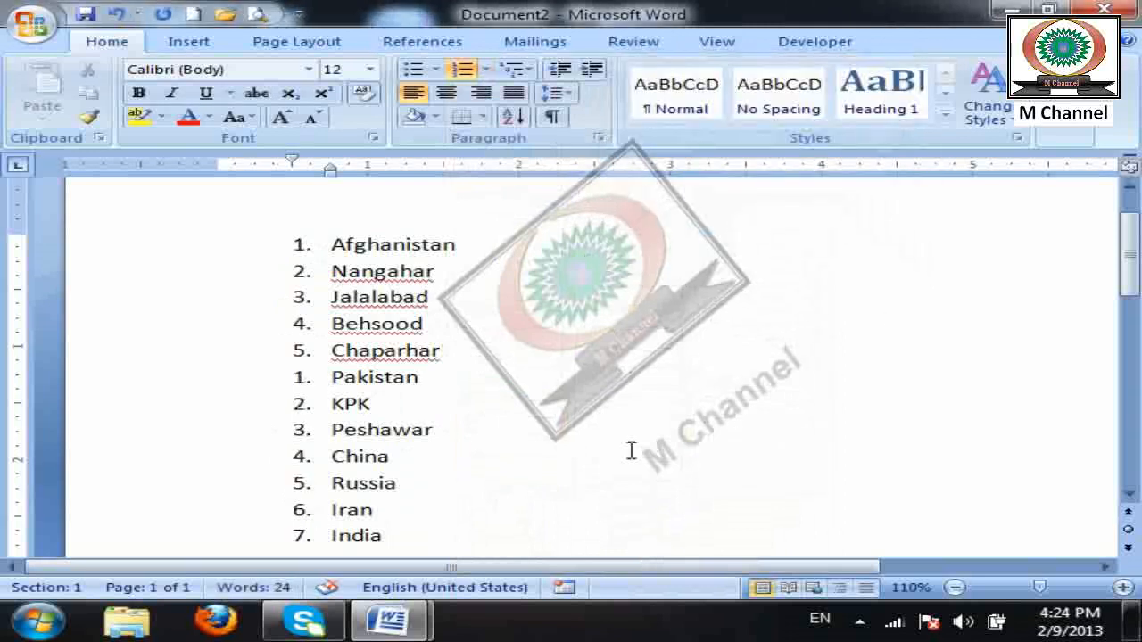
Restart the numbering at the China item as a new list with its value set to 1.
click(318, 457)
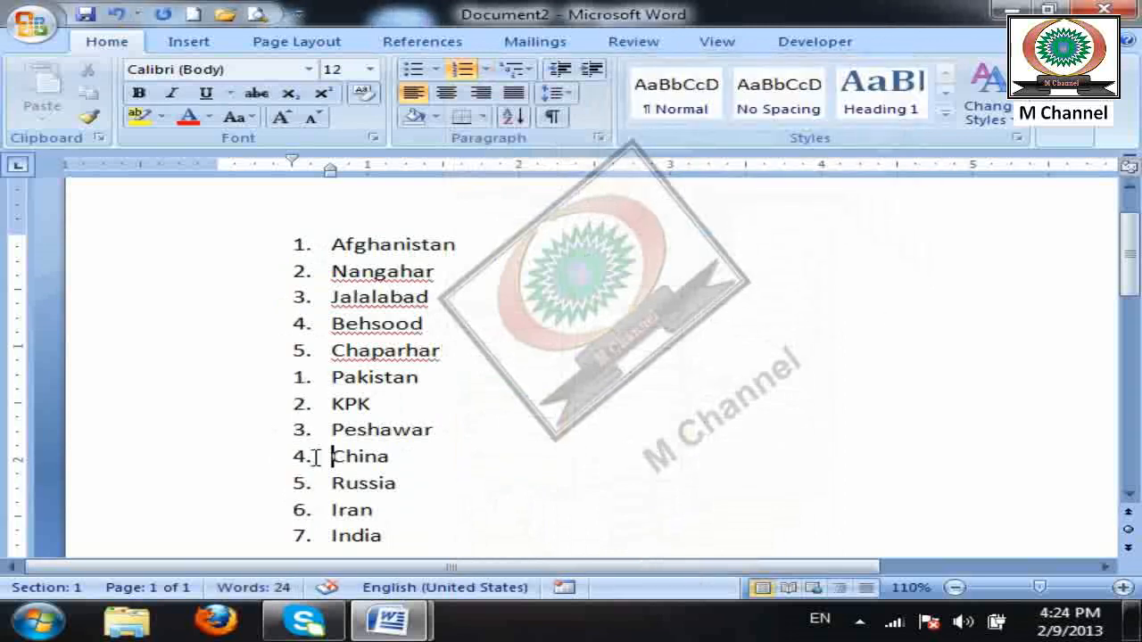
click(486, 70)
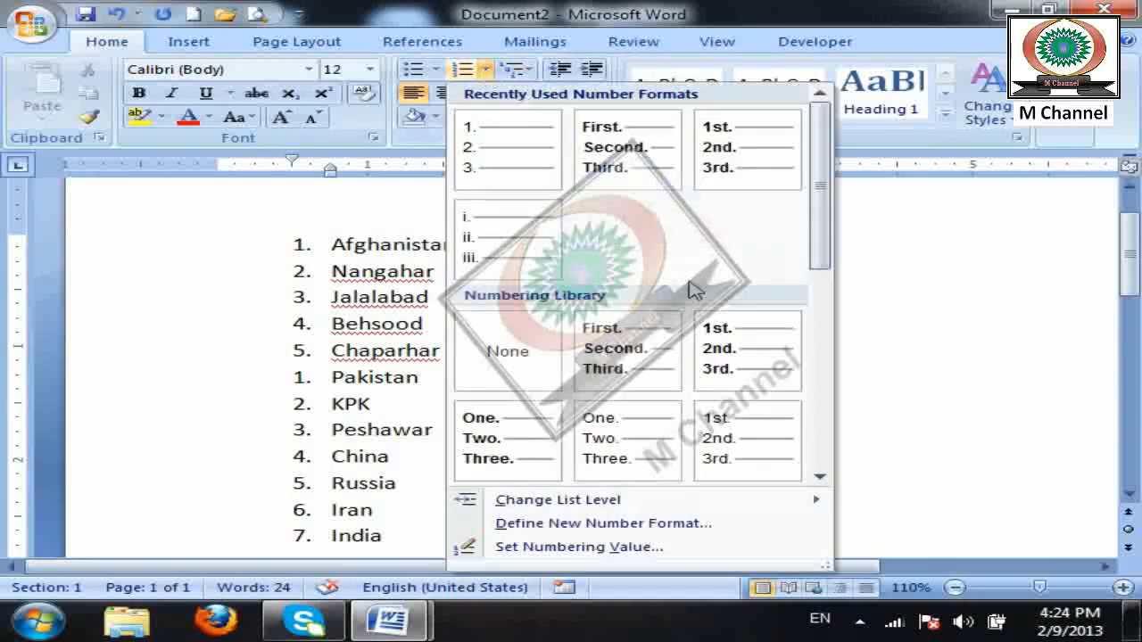
click(590, 547)
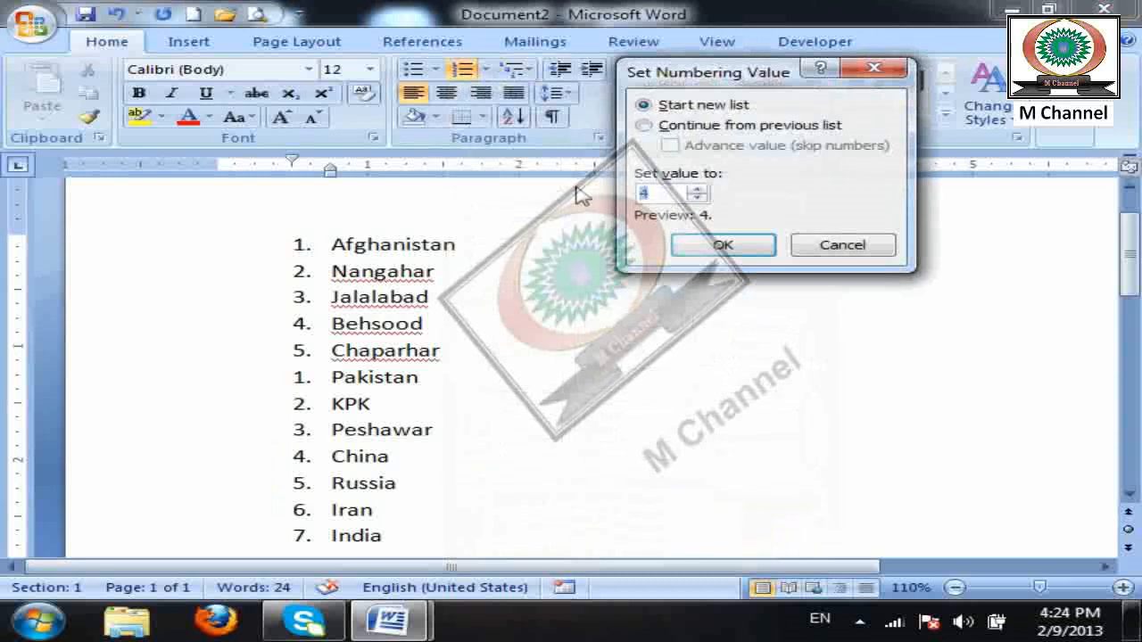
text(1)
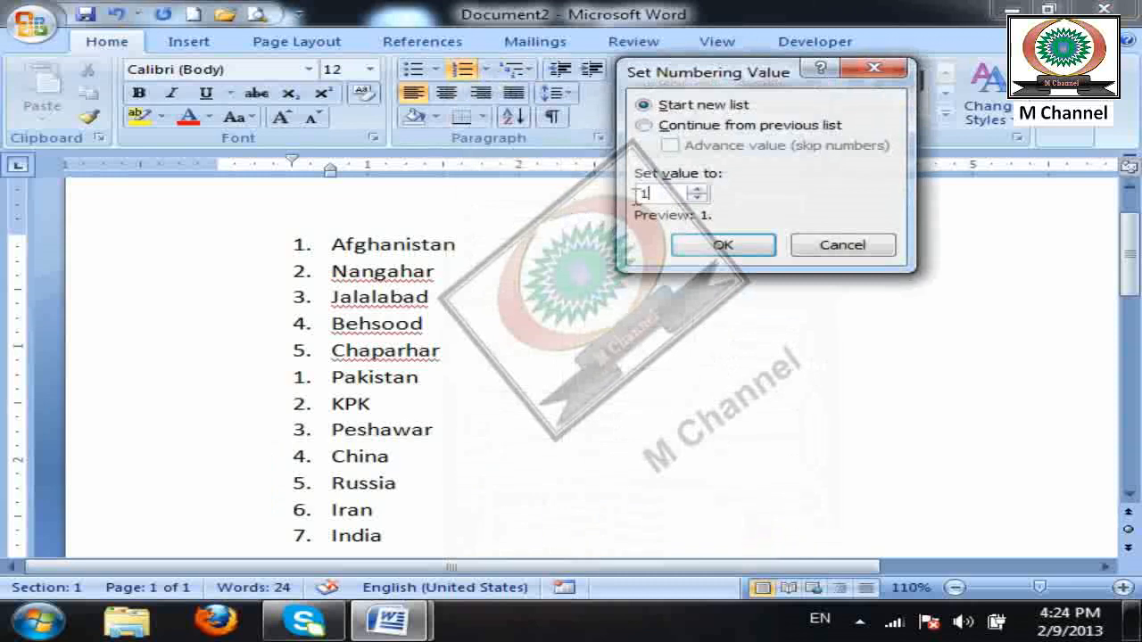
click(727, 247)
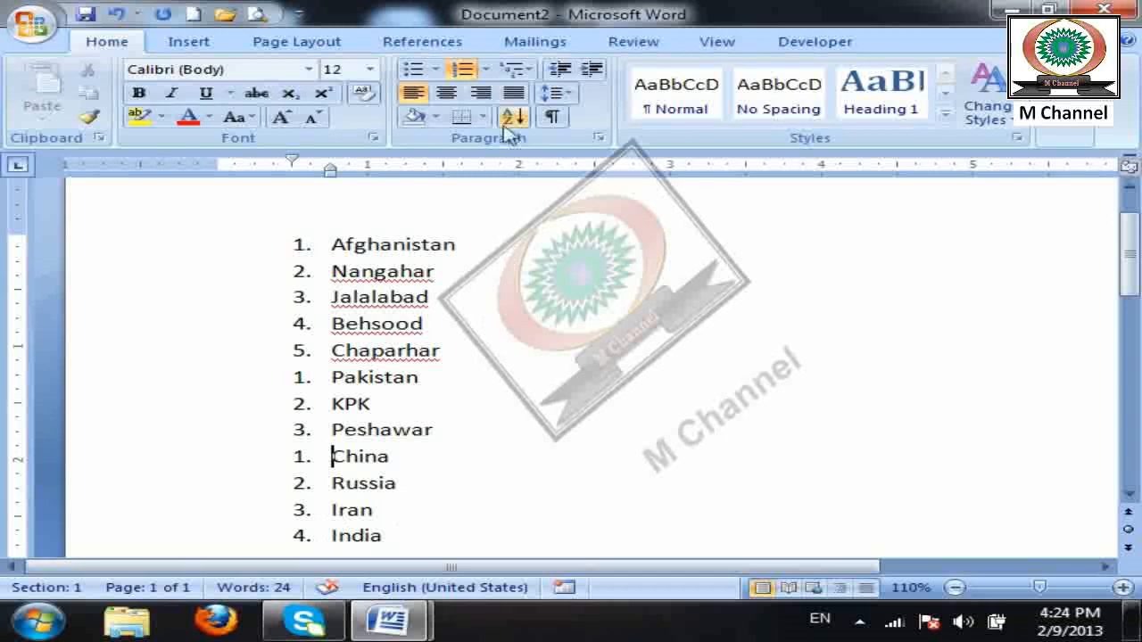
Try continuing China's numbering from the previous list with the value advanced to 100, and undo the change.
click(485, 69)
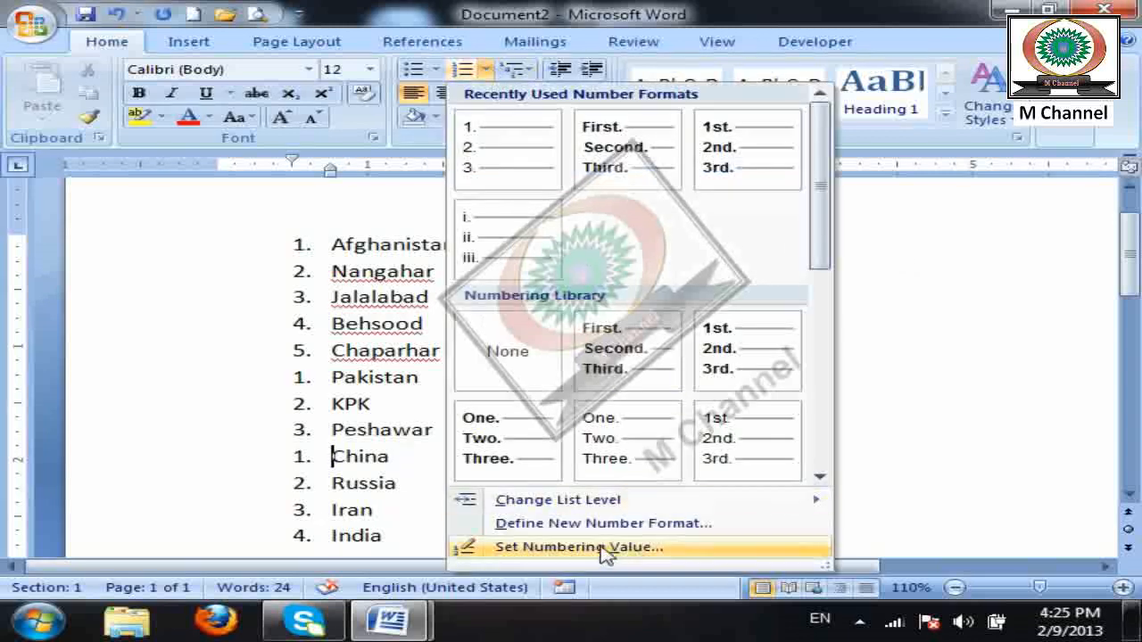
click(629, 547)
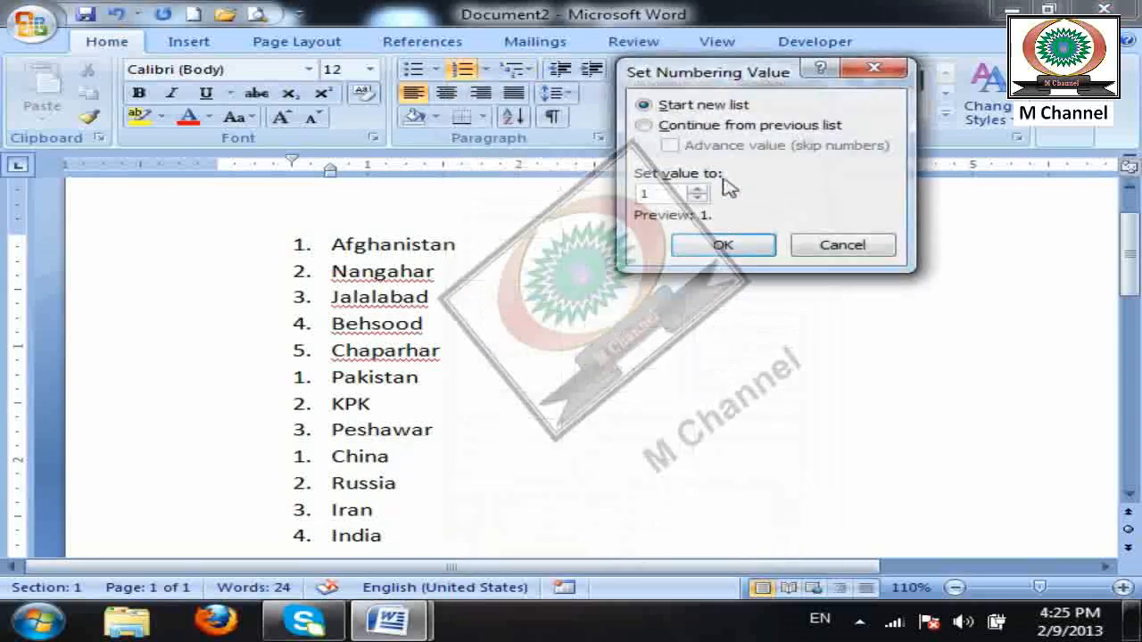
click(720, 127)
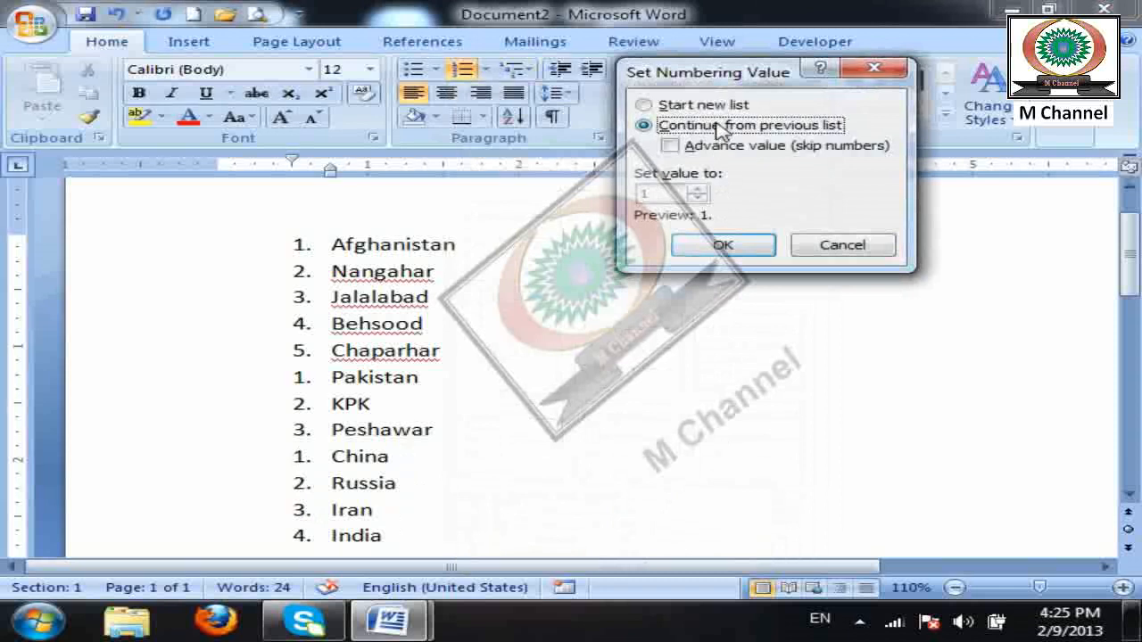
click(726, 149)
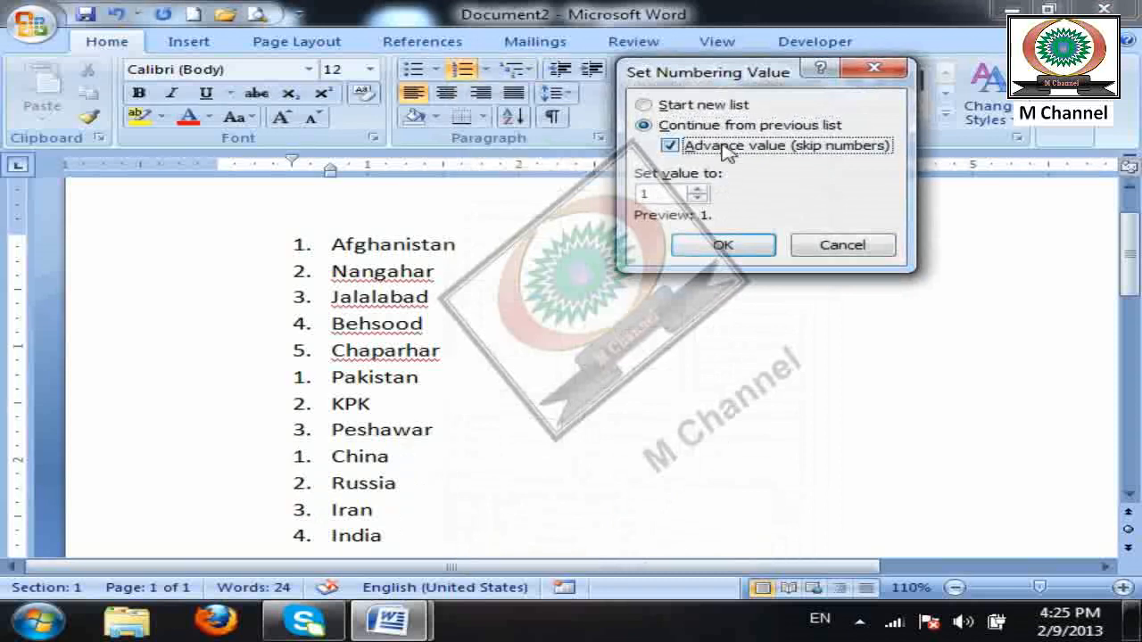
click(649, 193)
drag(667, 196, 549, 196)
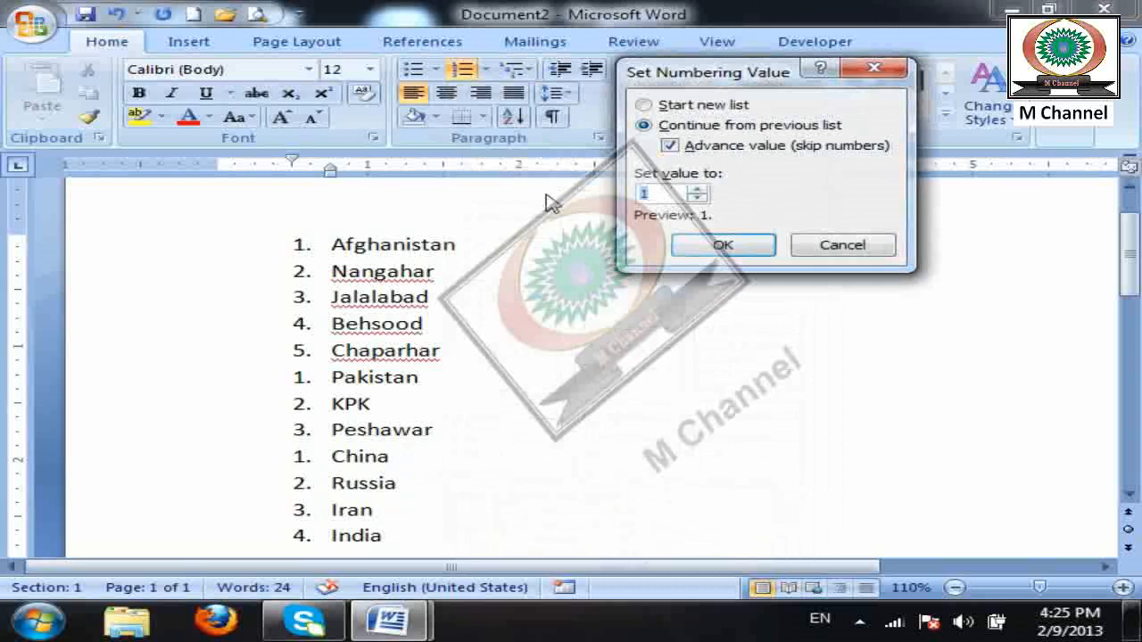
text(1)
click(721, 244)
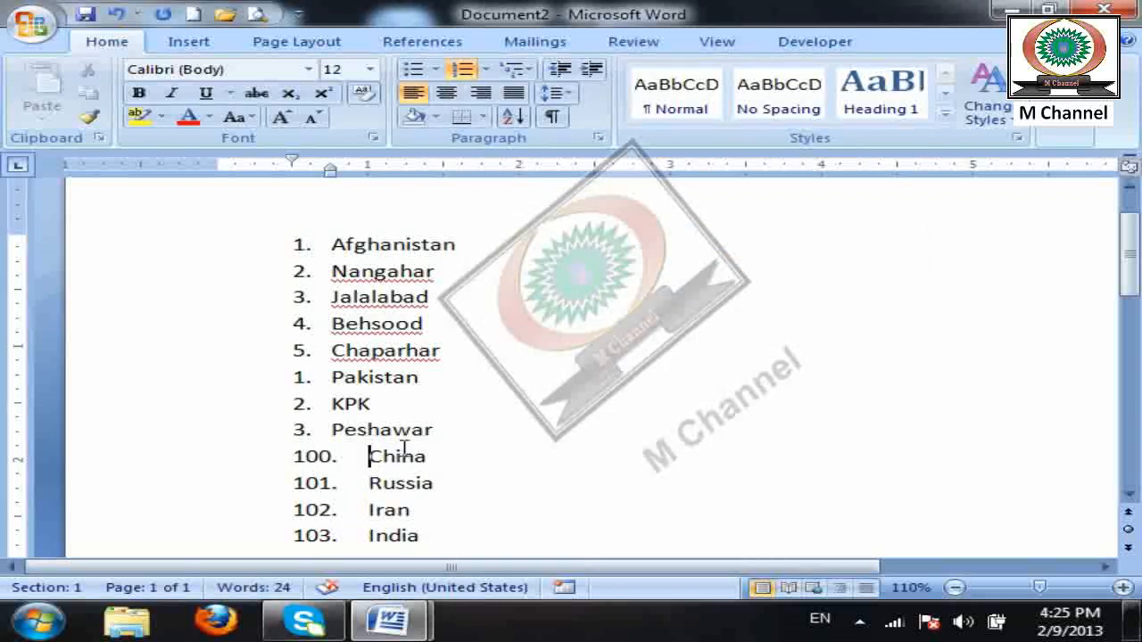
key(ctrl+z)
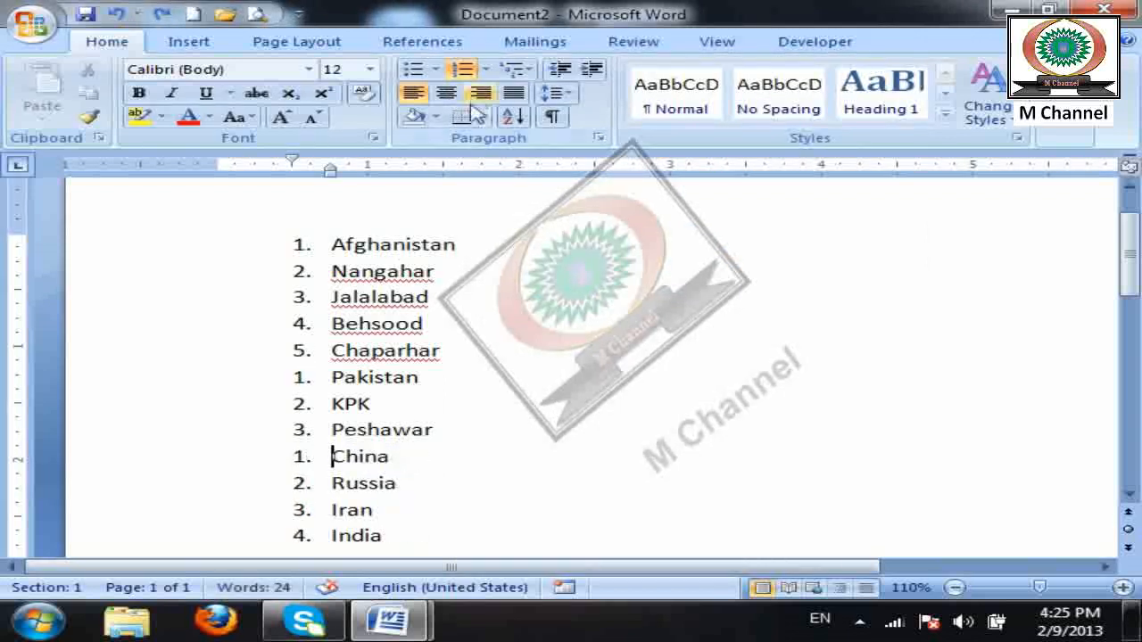
Continue China's numbering from the previous list, skipping numbers so that its value is set to 8.
click(487, 71)
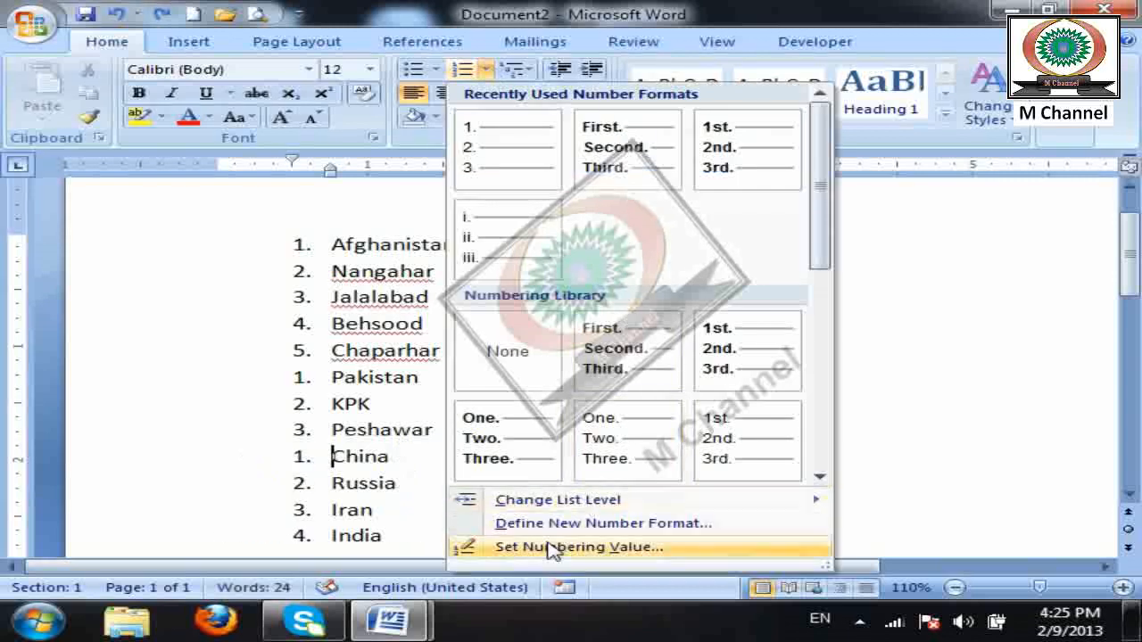
click(547, 550)
click(691, 126)
click(671, 145)
click(662, 195)
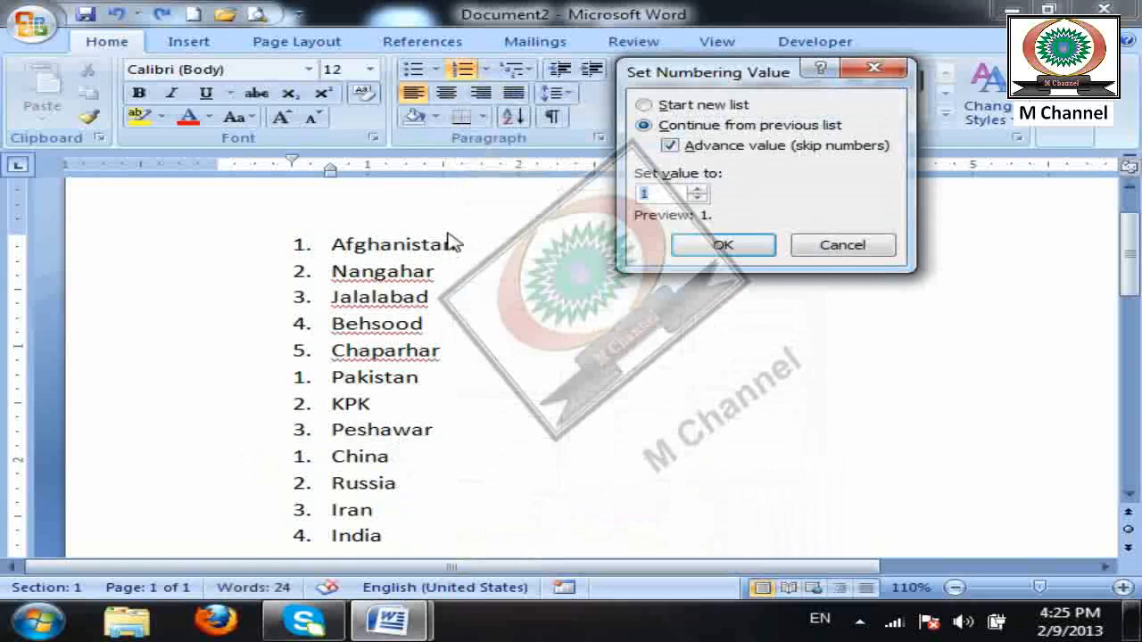
text(8)
click(694, 244)
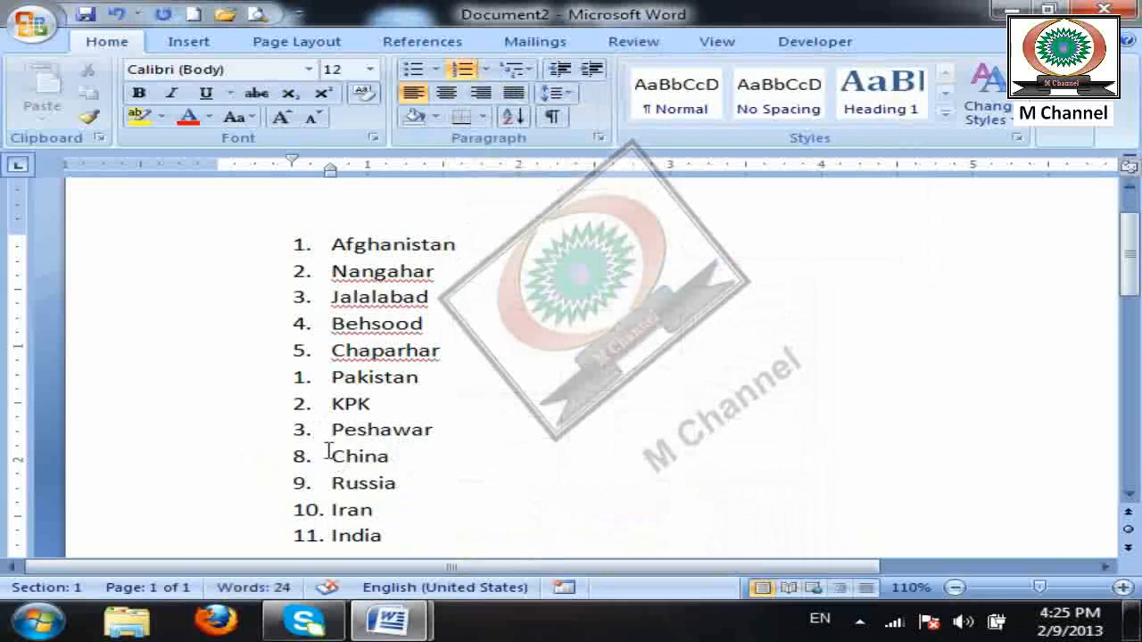
Turn off the advance value (skip numbers) option for the China item while keeping it continued from the previous list.
click(485, 69)
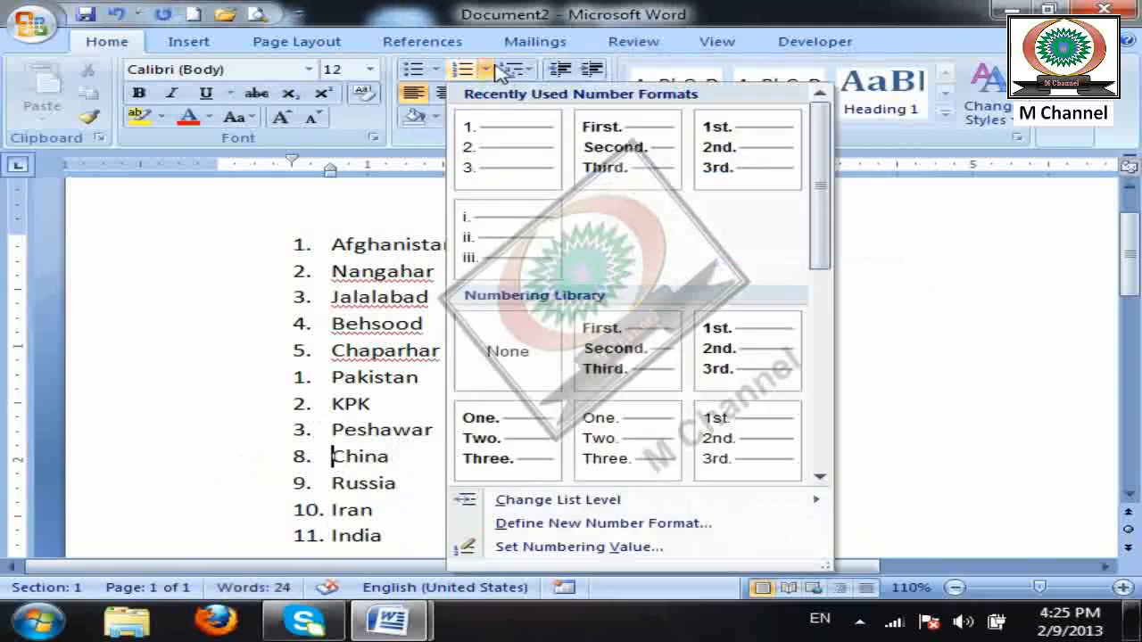
click(599, 547)
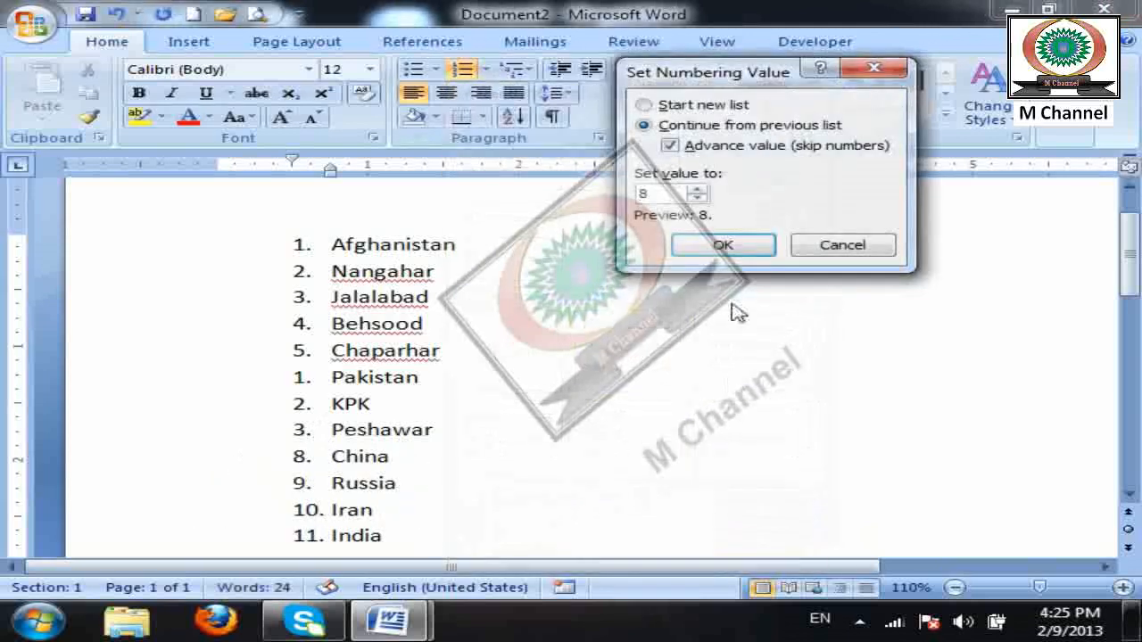
click(671, 146)
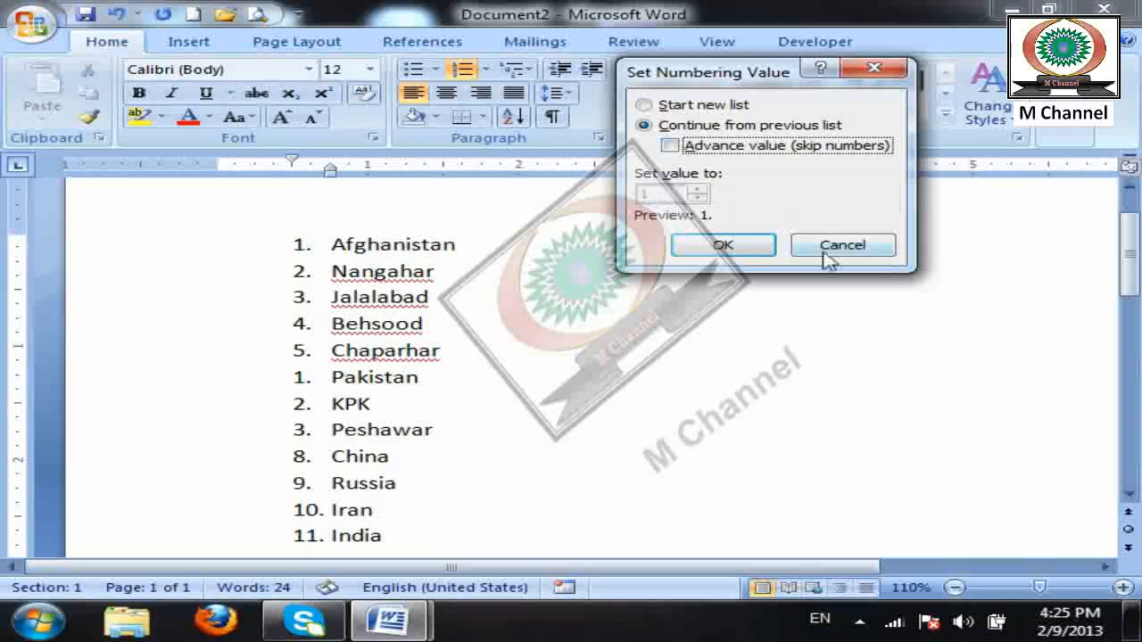
click(723, 245)
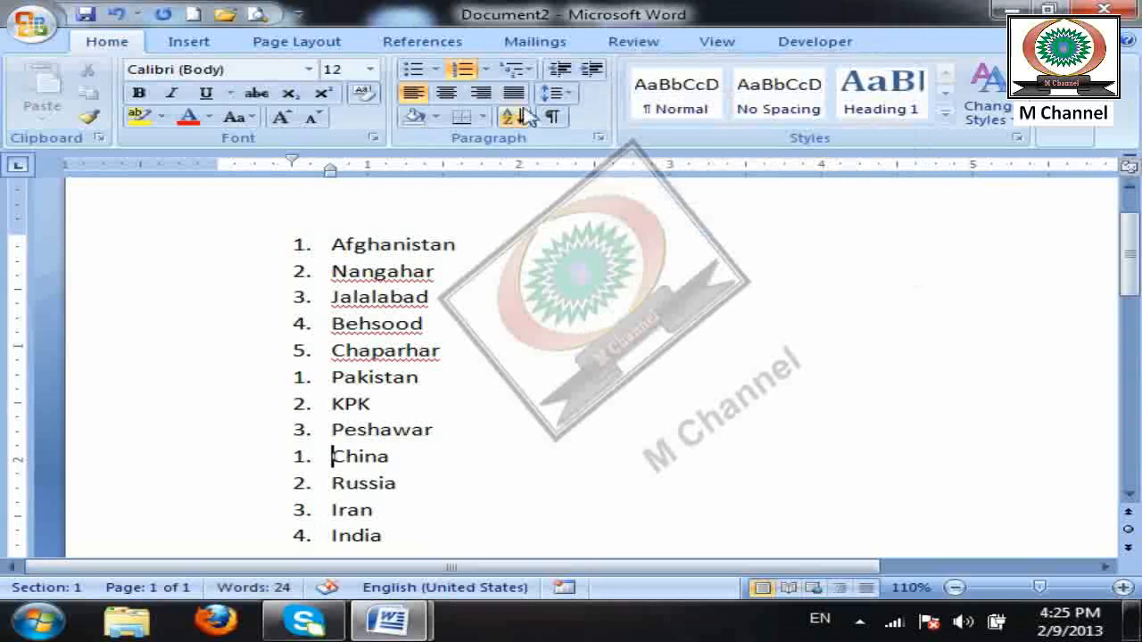
click(486, 68)
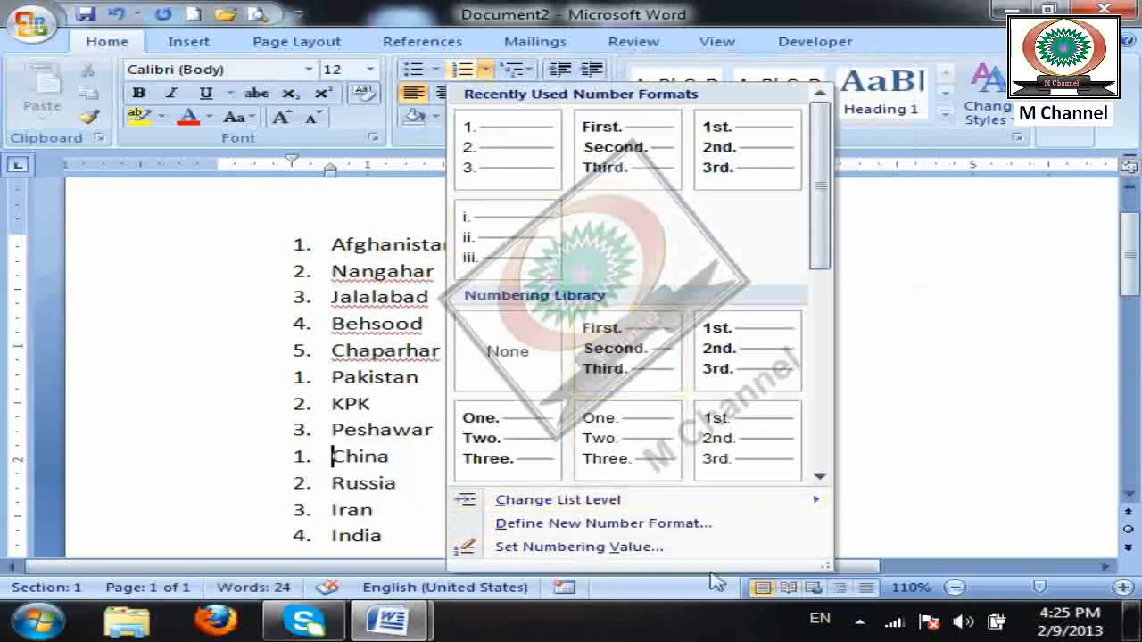
click(585, 547)
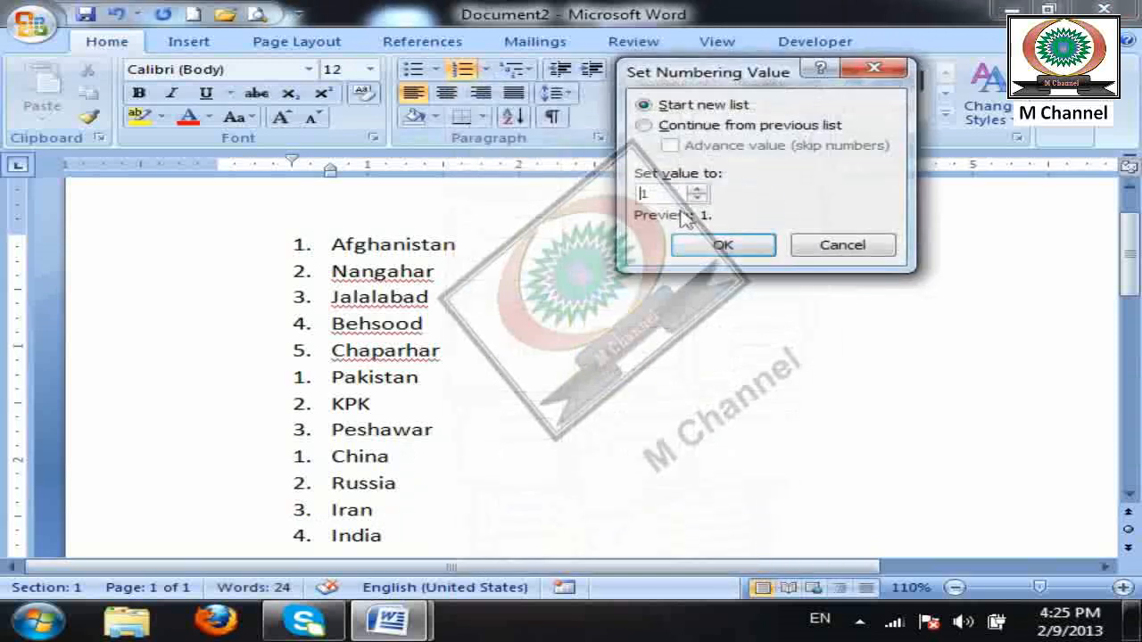
click(841, 253)
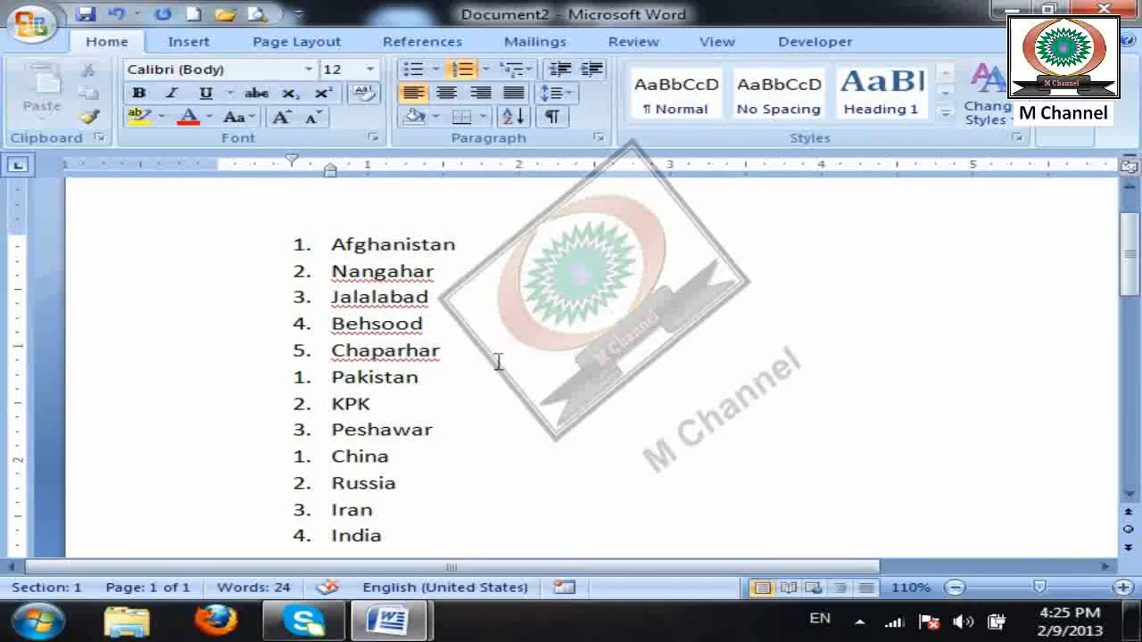
Remove the numbering from the whole list and look over the available multilevel list styles.
key(ctrl+a)
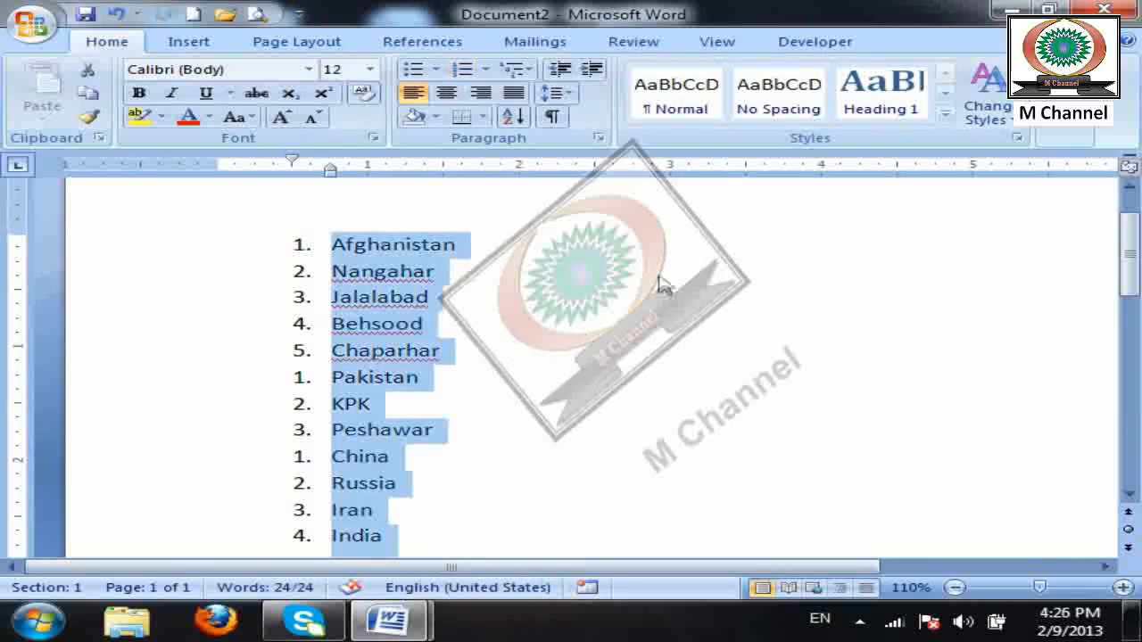
click(484, 69)
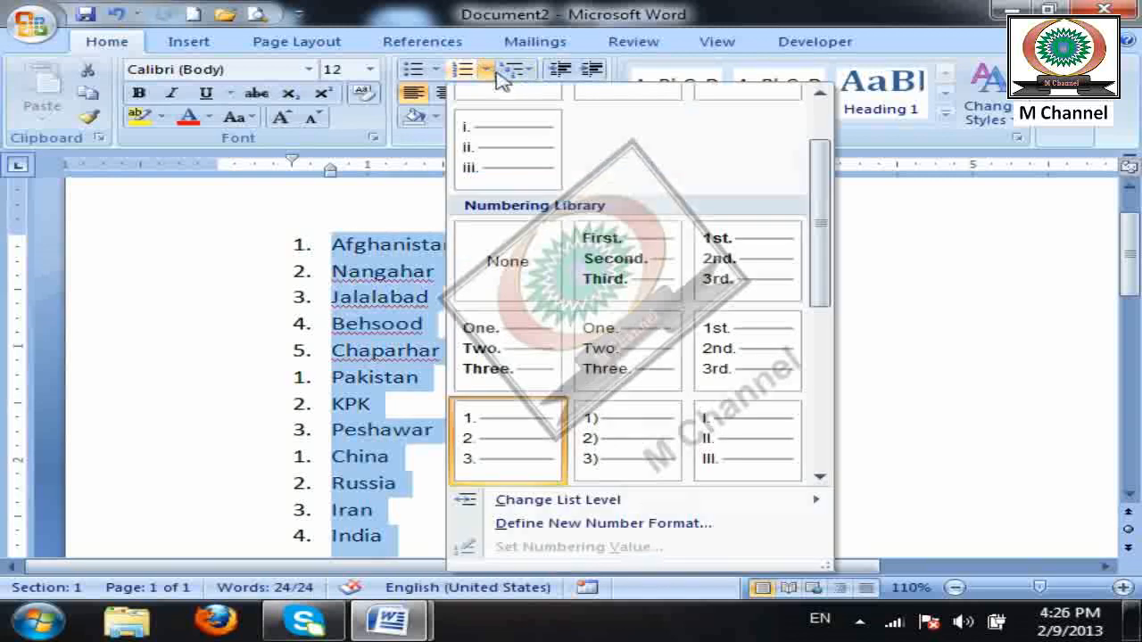
click(509, 256)
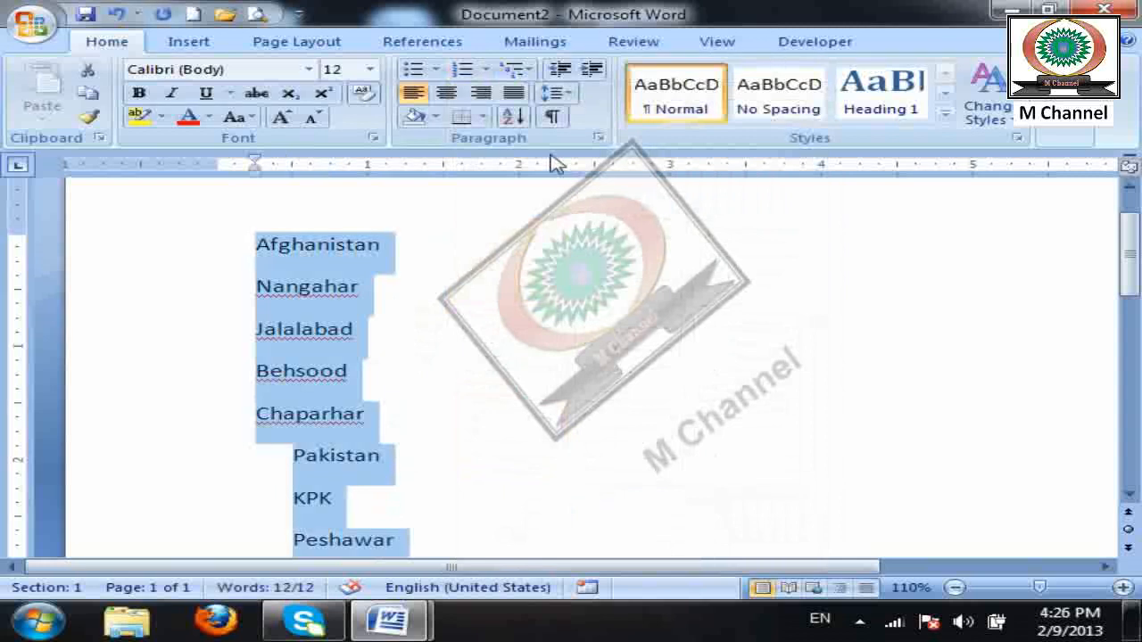
click(515, 69)
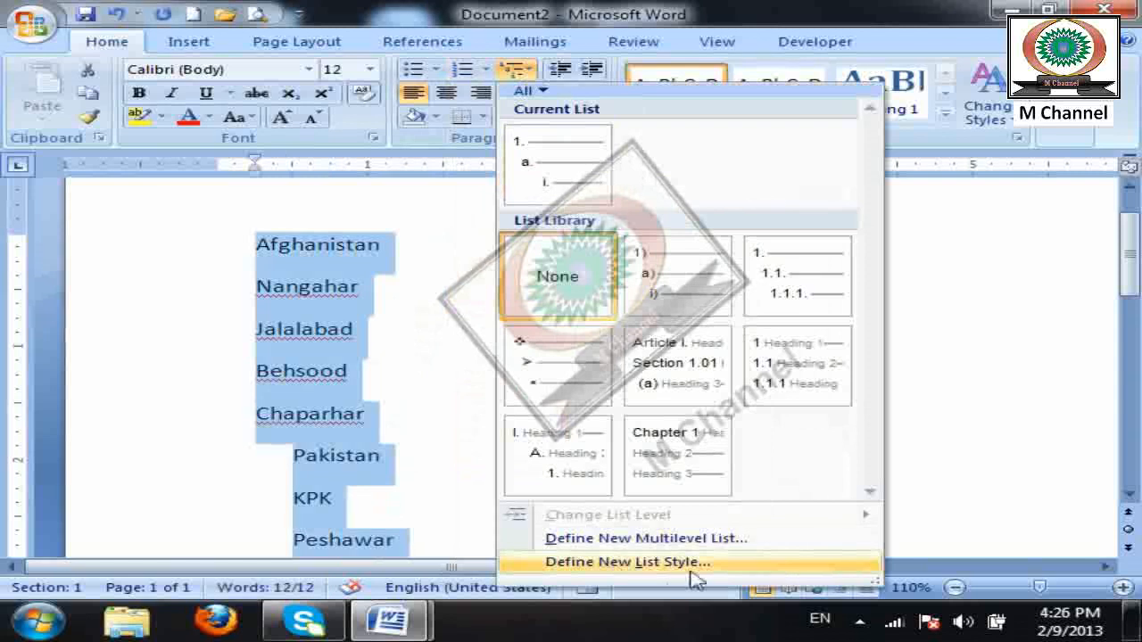
click(374, 308)
Create a new blank document and enter Microsoft Word Notes as its first line.
click(193, 14)
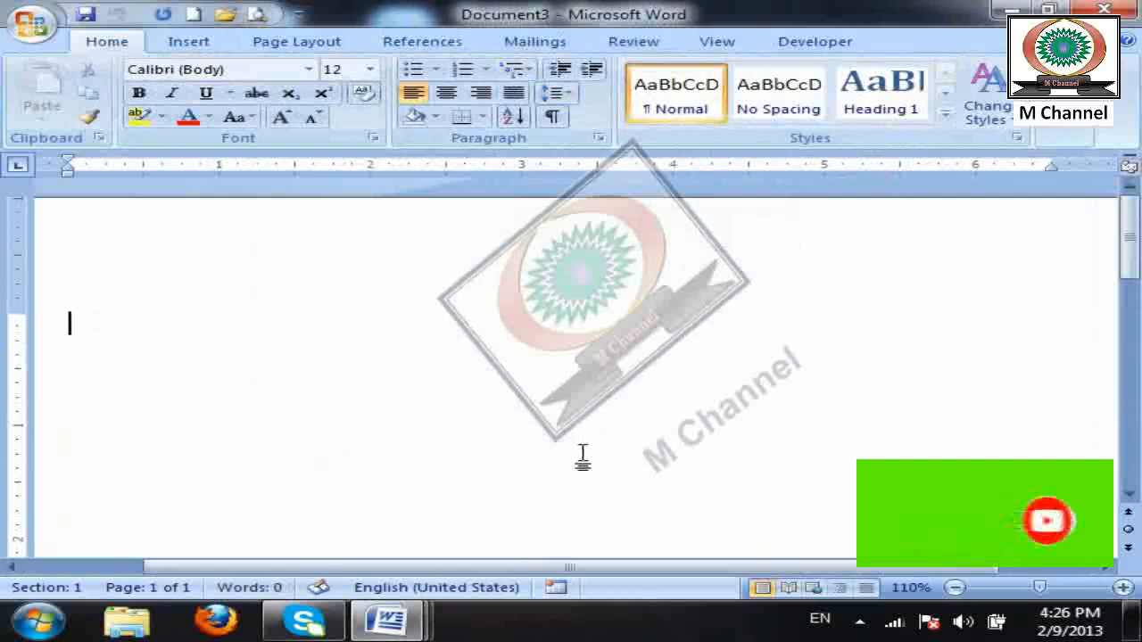
scroll(573, 482, down, 2)
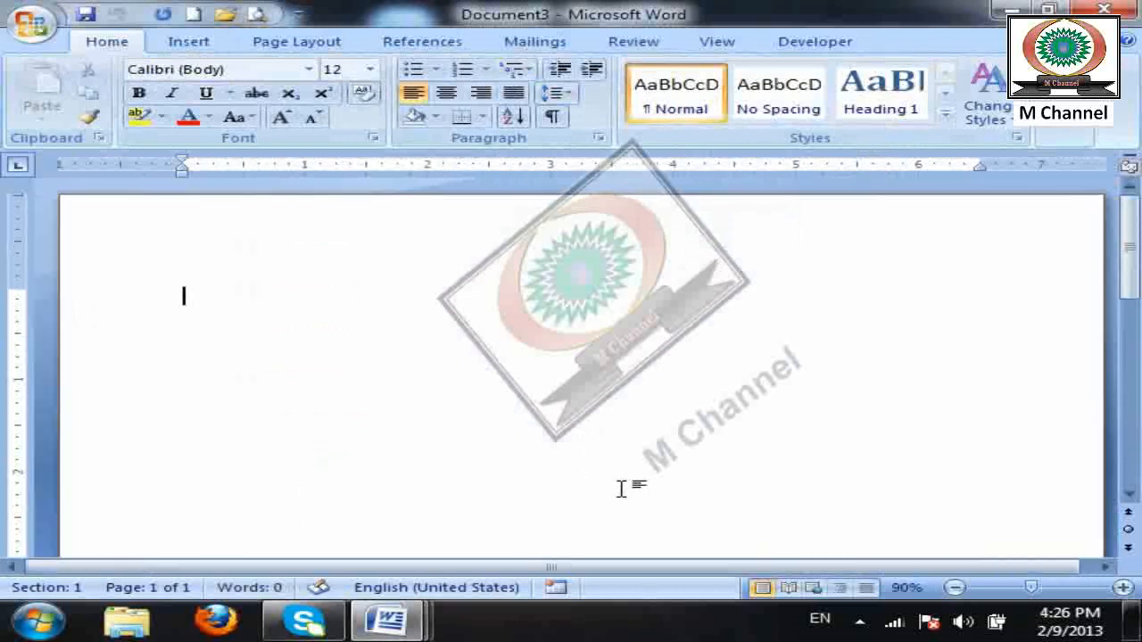
text(Microsoft Word )
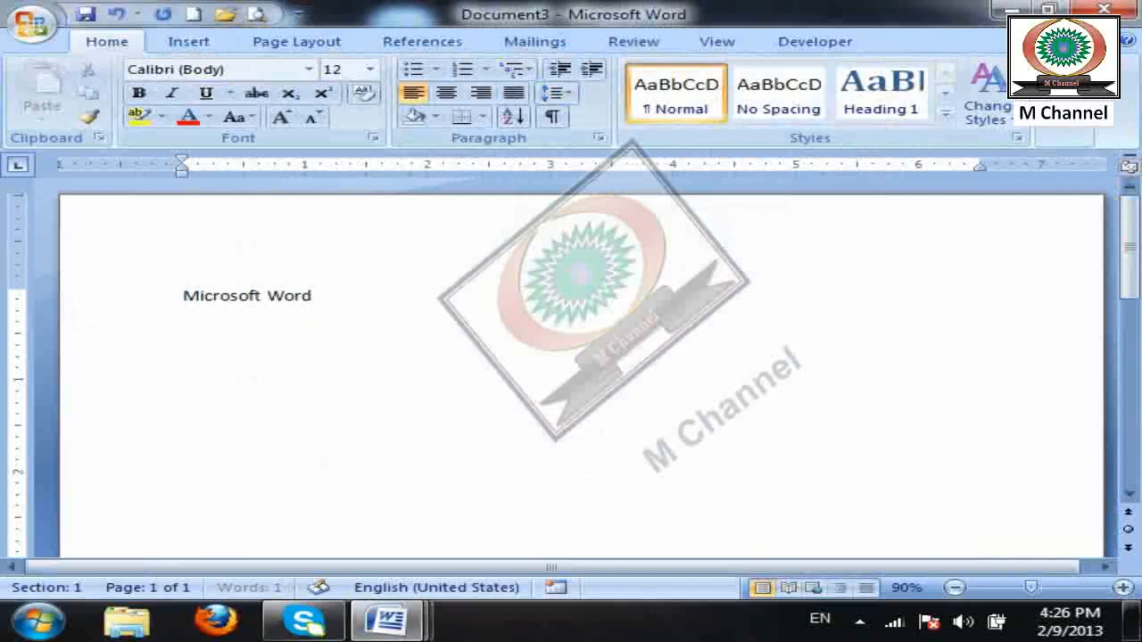
text(Notes)
key(Return)
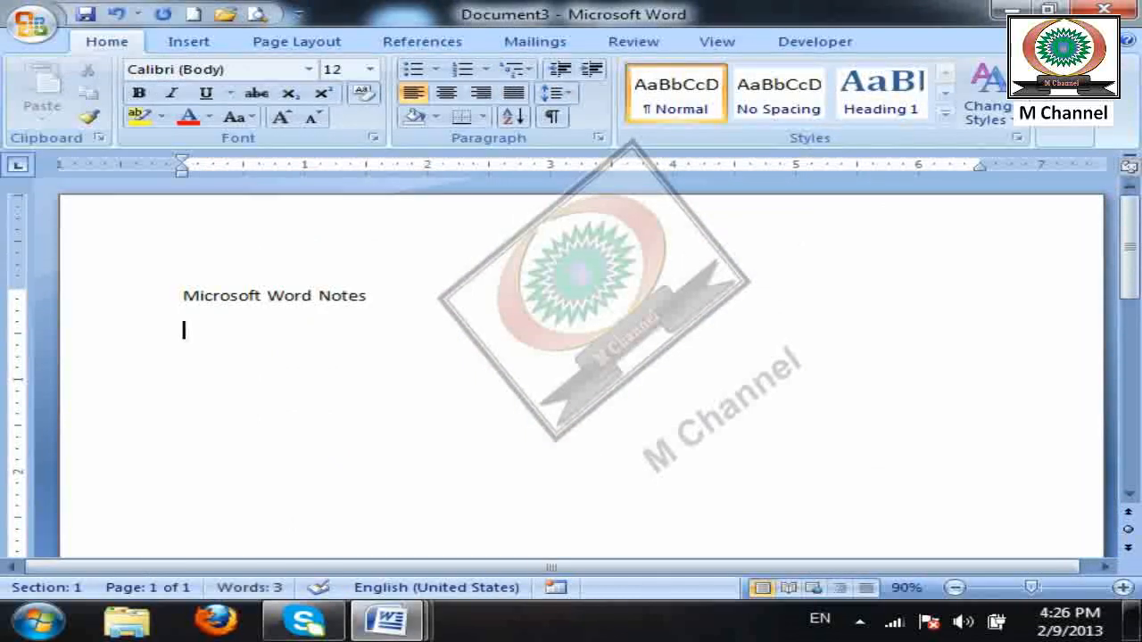
Add the lines Home Ribbon, Insert Ribbon and Page Layout Ribbon below the Microsoft Word Notes line.
text(Home Ribbo)
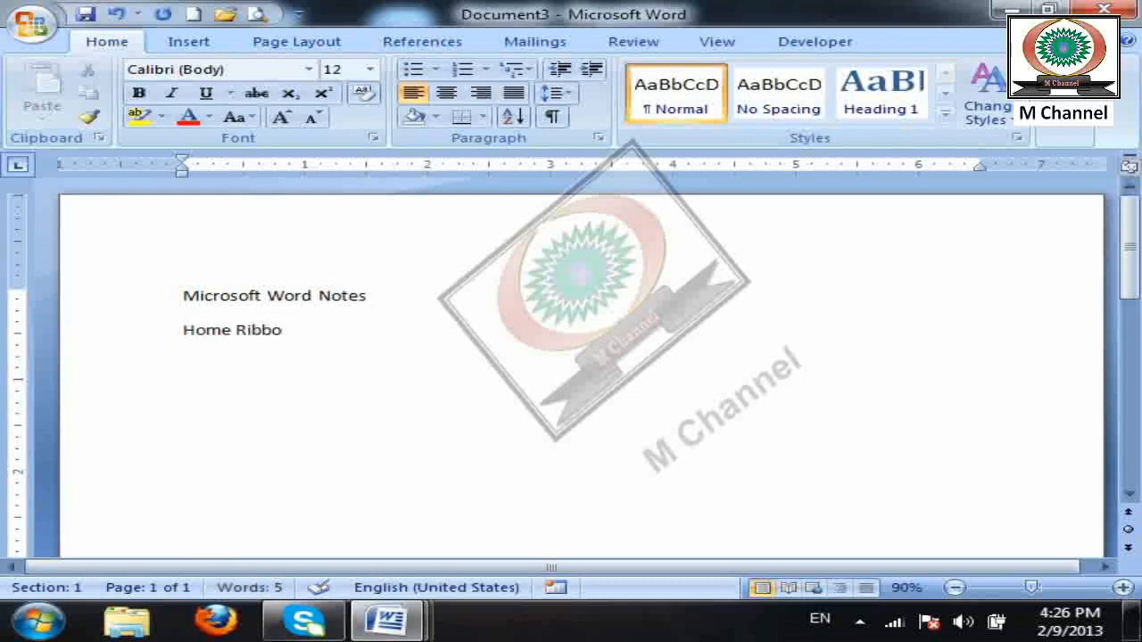
text(n)
key(Return)
text(Inser T)
key(BackSpace)
key(BackSpace)
text(t Ribbon)
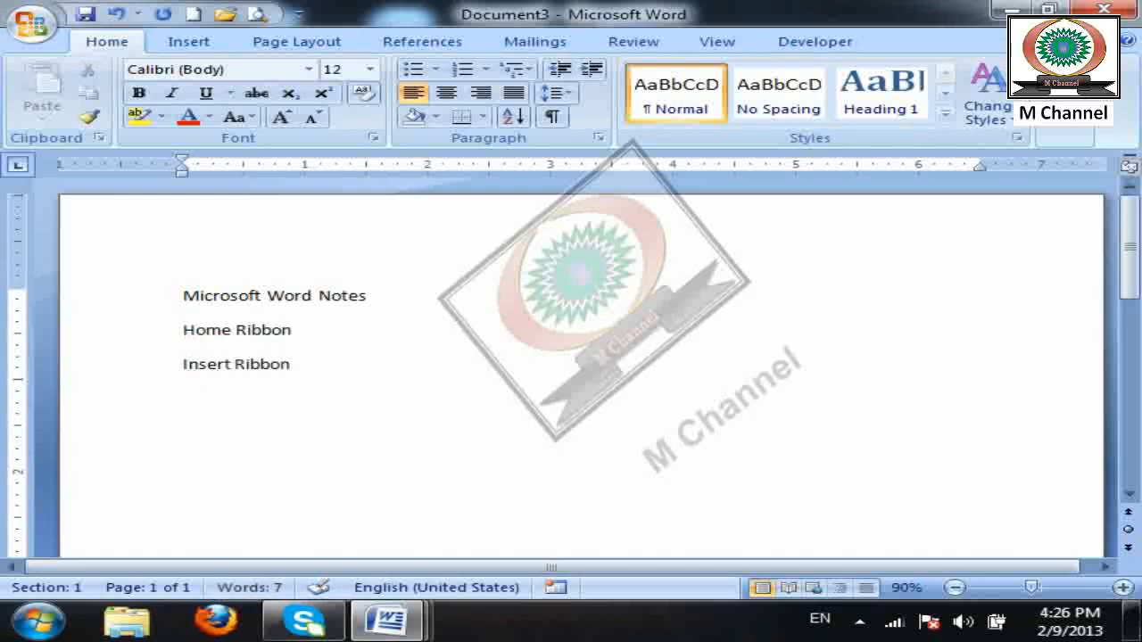
key(Return)
text(Page Layout Ribb)
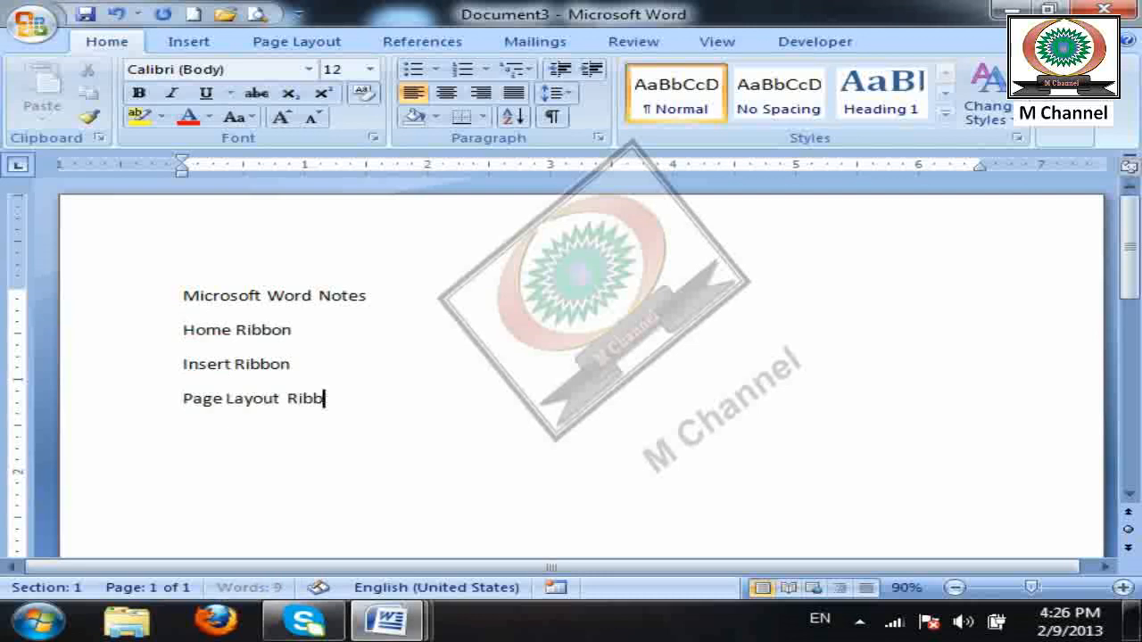
text(on)
key(Return)
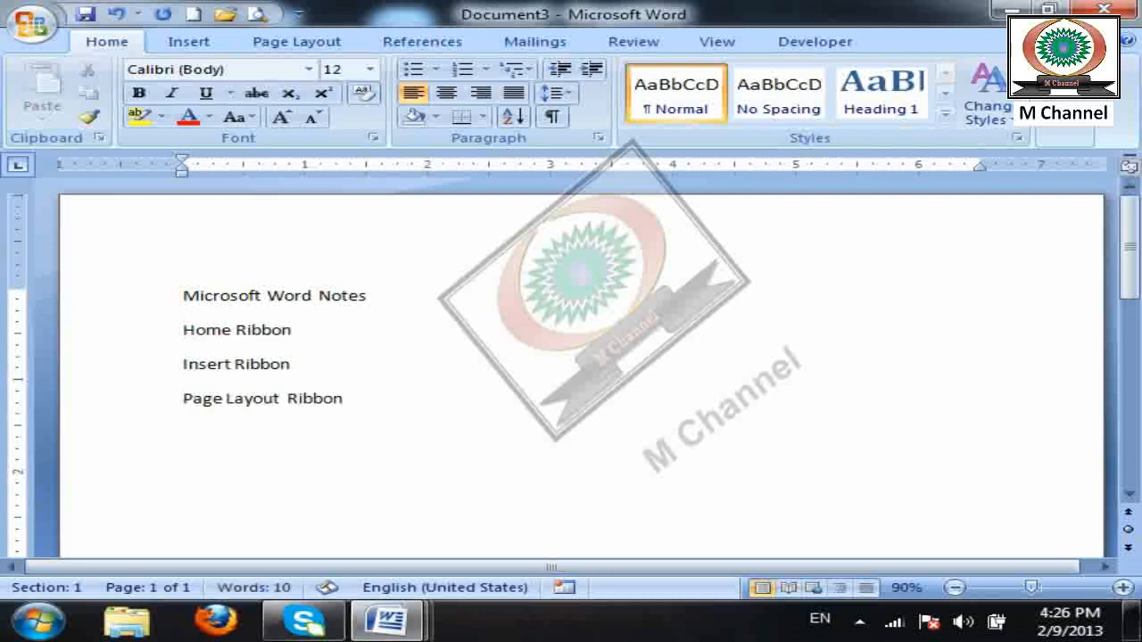
Add the lines Font, Clipboard, Paragraph and Styles between the Home Ribbon and Insert Ribbon lines.
click(391, 329)
key(Return)
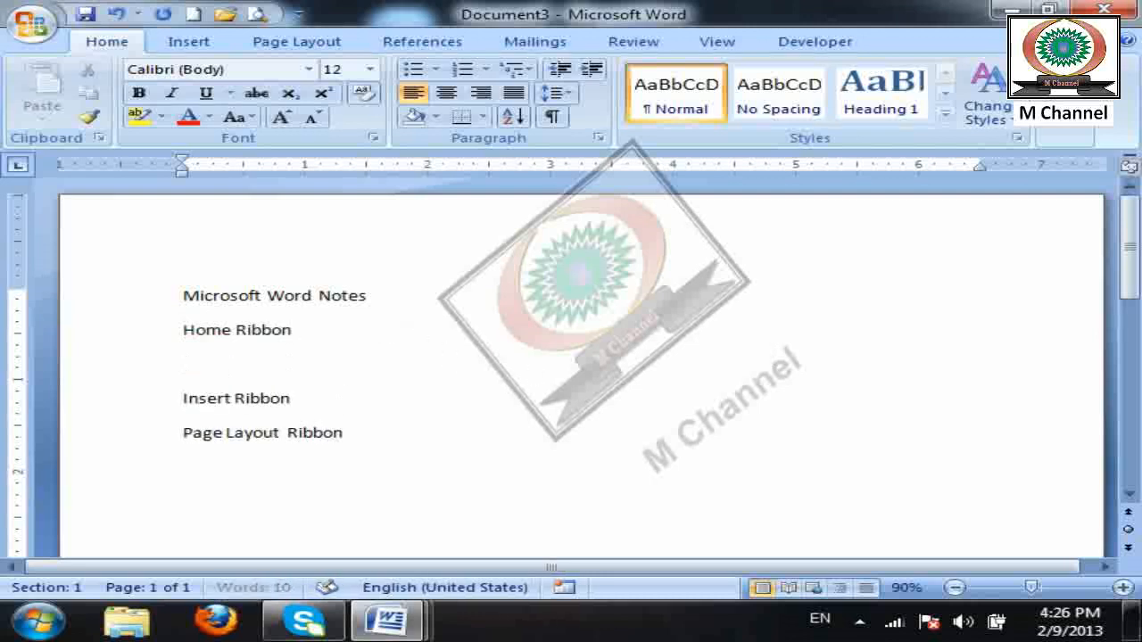
text(Font)
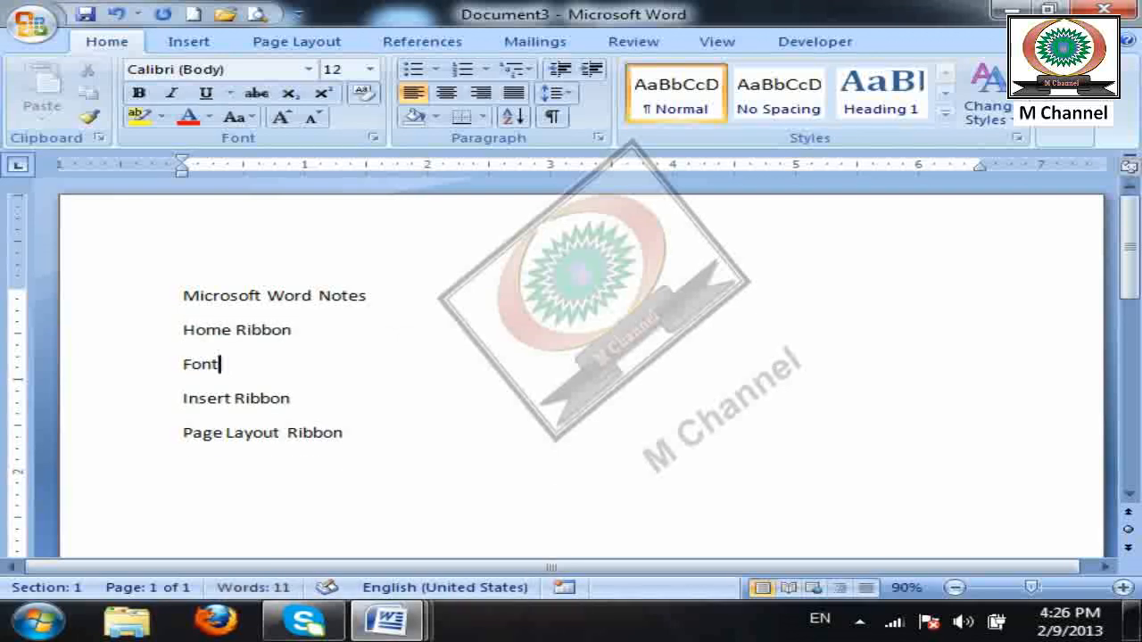
key(Return)
text(Clipboard)
key(Return)
text(Paragp)
key(BackSpace)
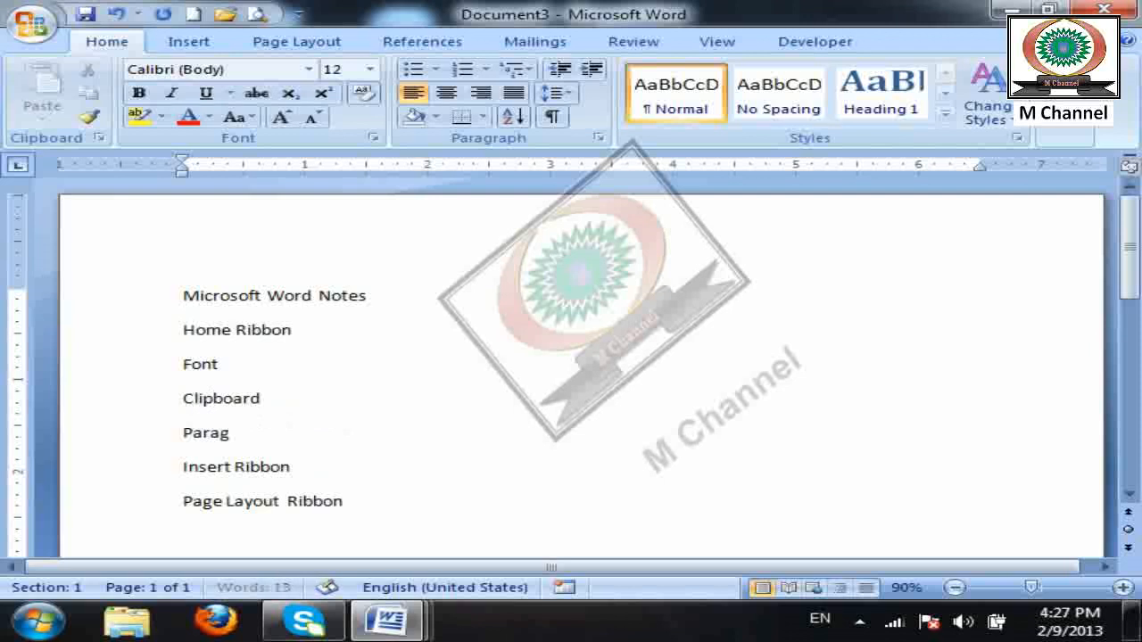
text(raph)
key(Return)
text(Styles)
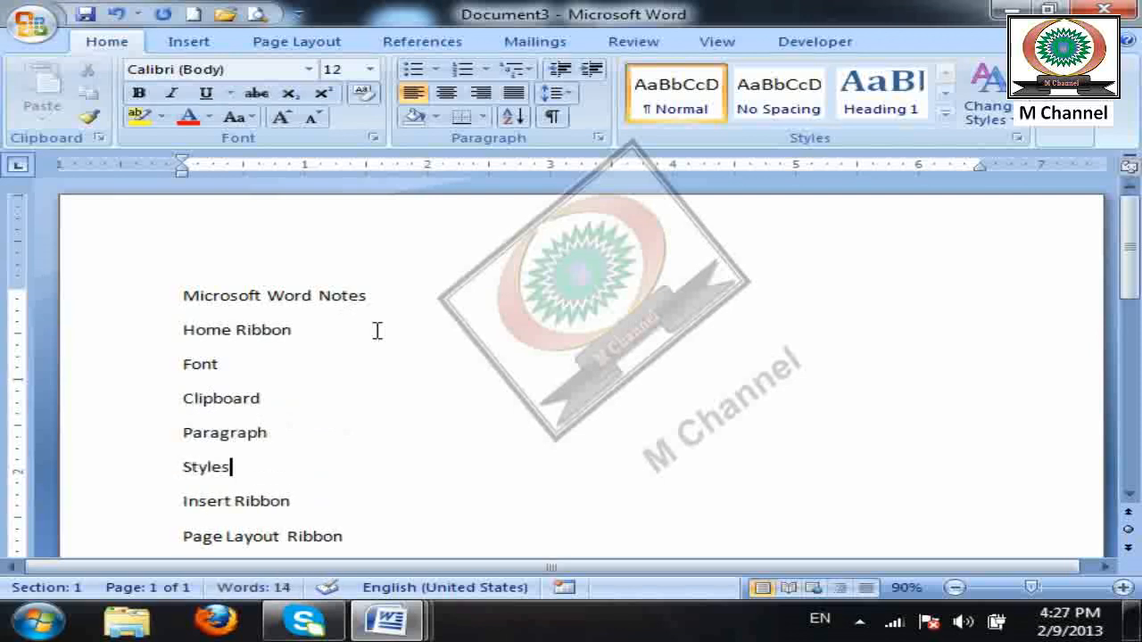
Apply the Heading 1 style to the Microsoft Word Notes line.
drag(373, 297, 222, 304)
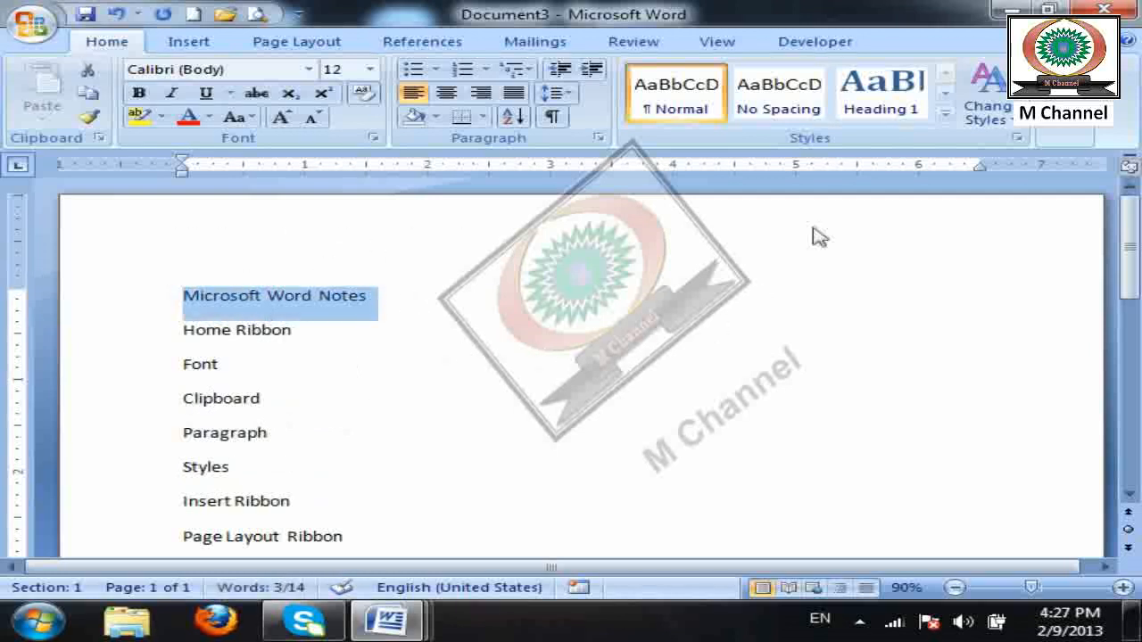
click(880, 102)
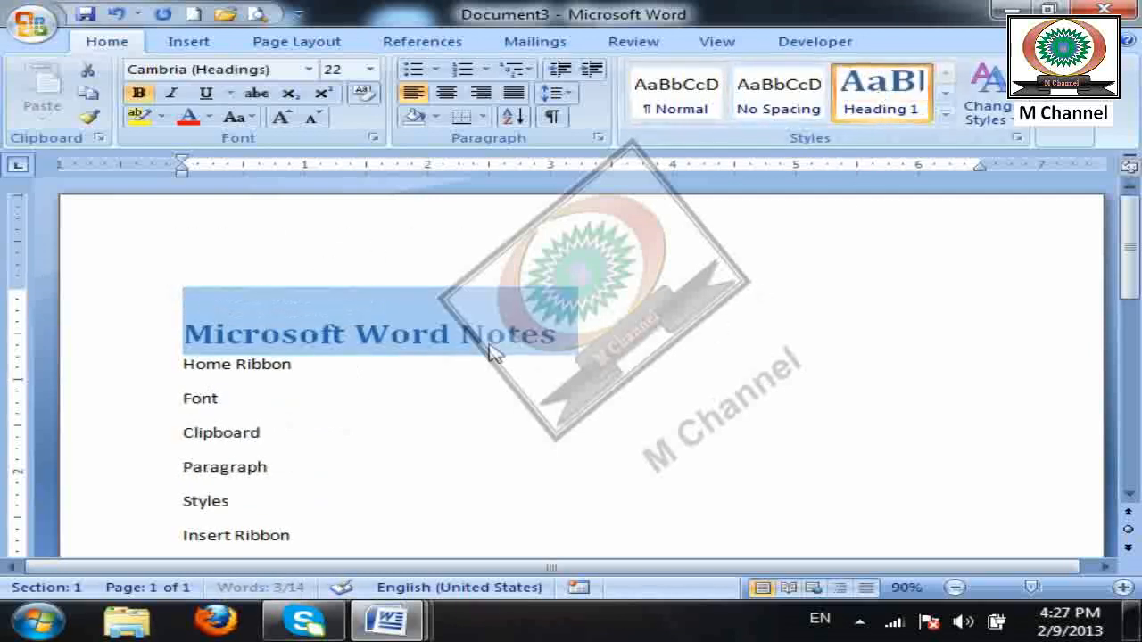
scroll(488, 349, down, 1)
click(379, 470)
Apply Heading 2 to all lines below the title, and Heading 3 to the Font, Clipboard, Paragraph and Styles lines.
drag(429, 520, 120, 336)
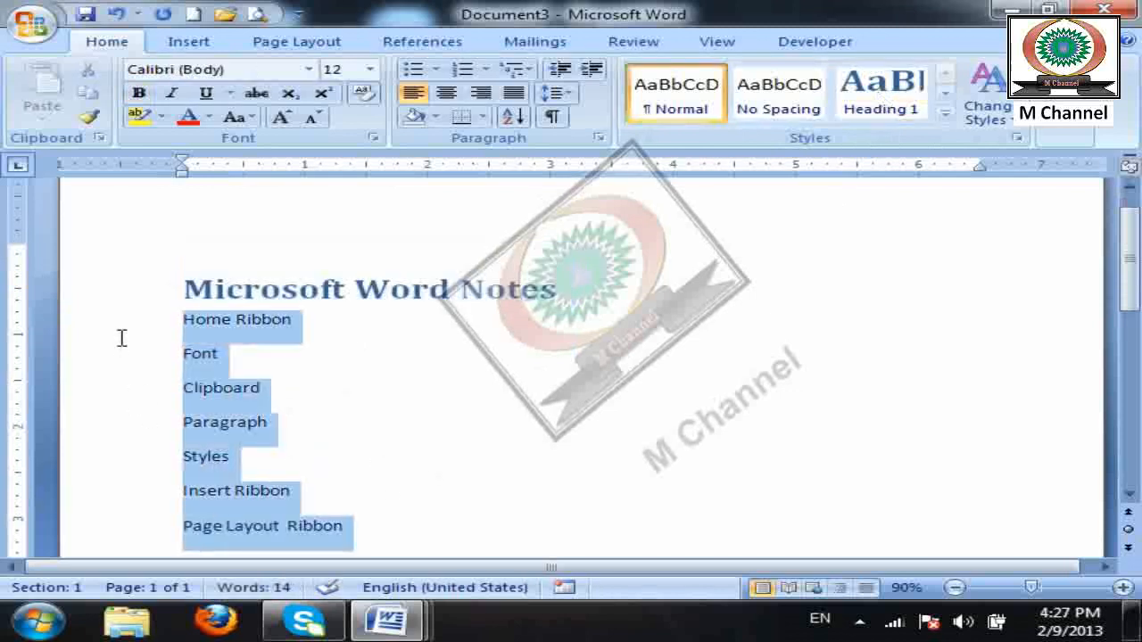
click(946, 113)
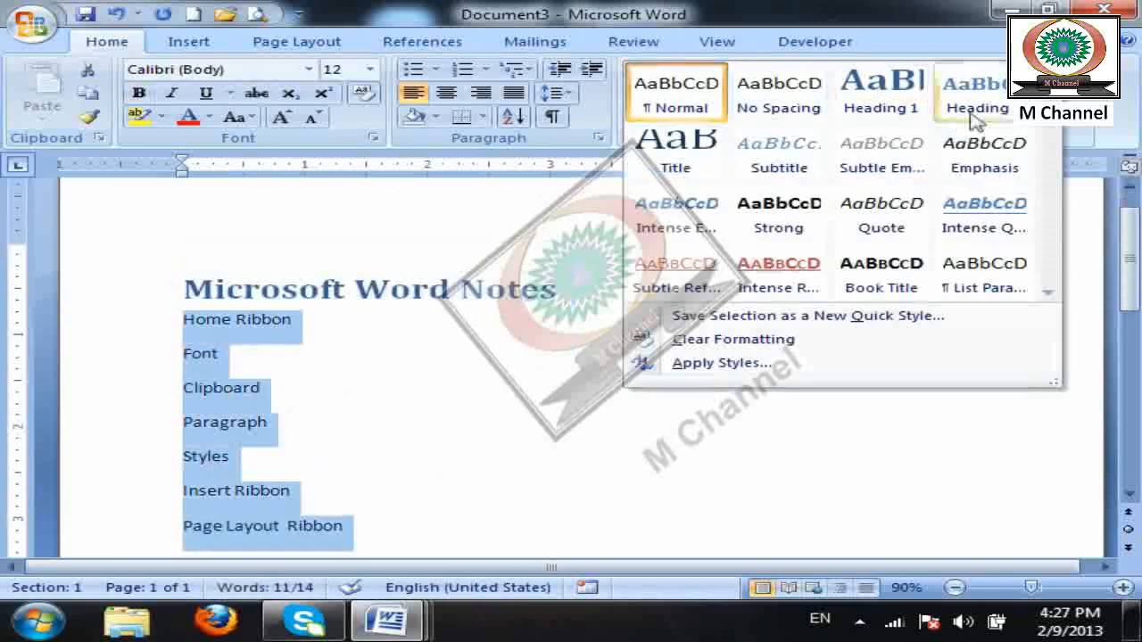
click(972, 99)
click(596, 432)
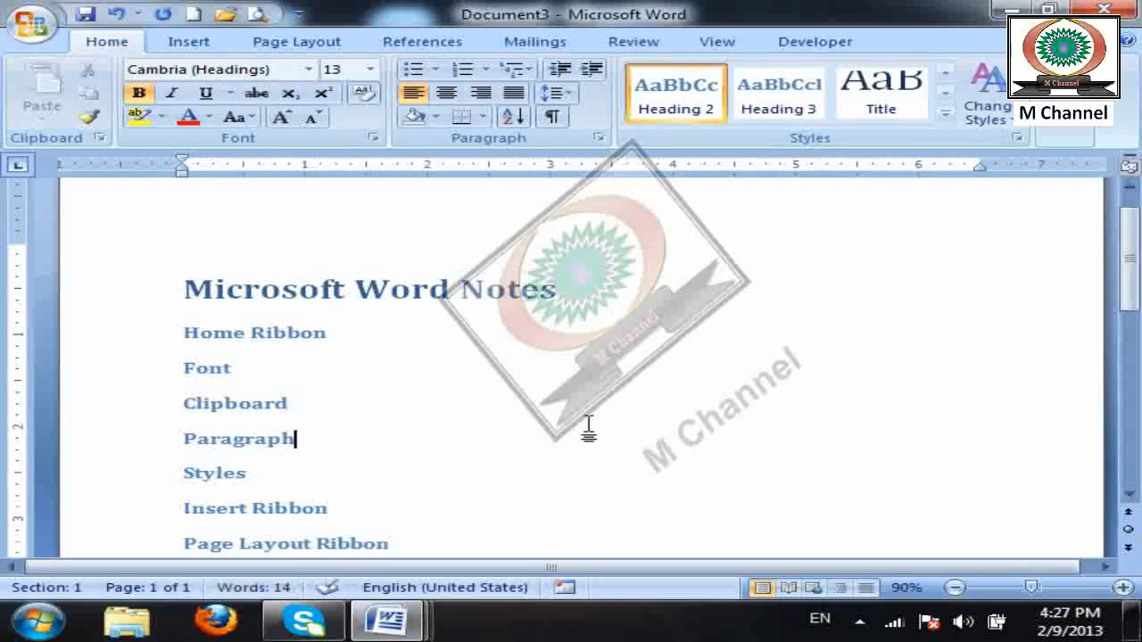
drag(267, 474, 158, 380)
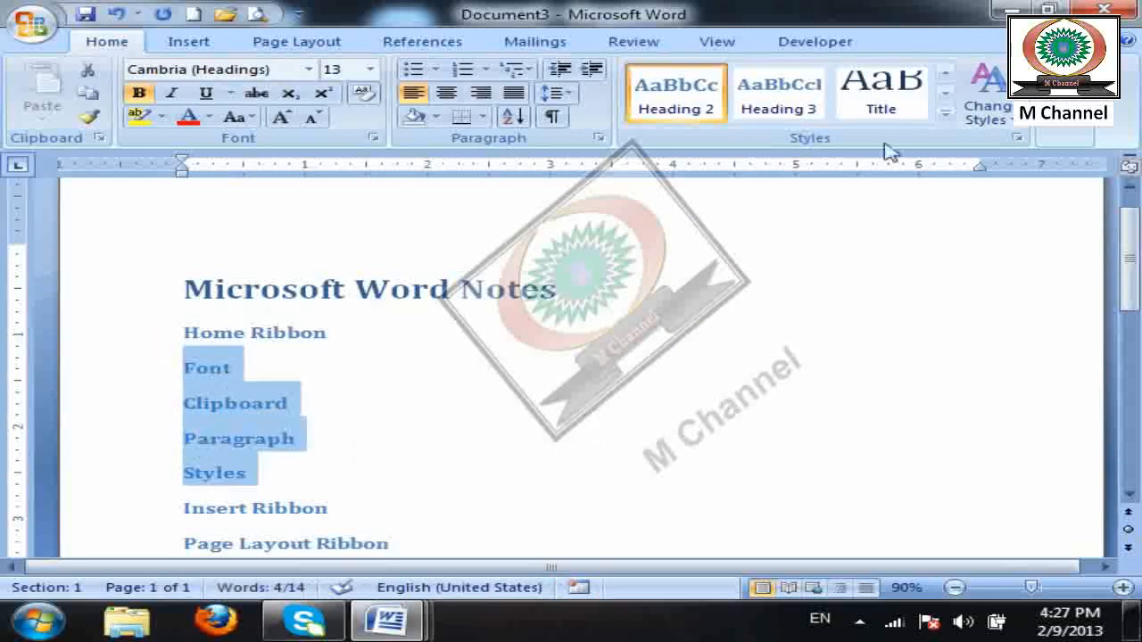
click(779, 99)
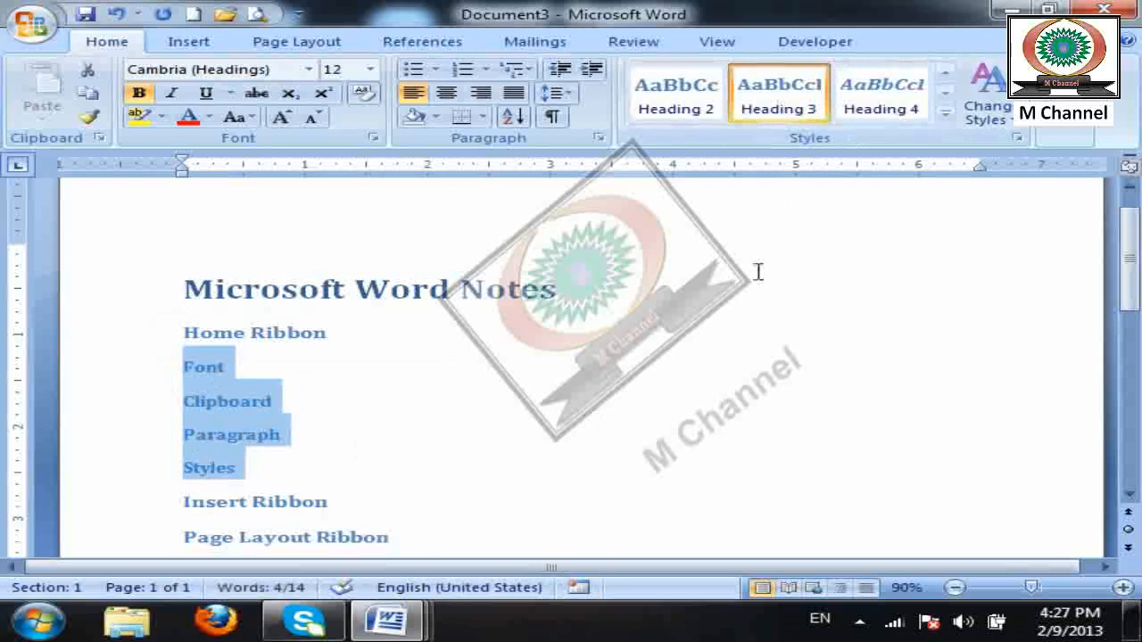
Apply the Article I / Section 1.01 / (a) multilevel list style to the entire outline.
scroll(687, 427, down, 2)
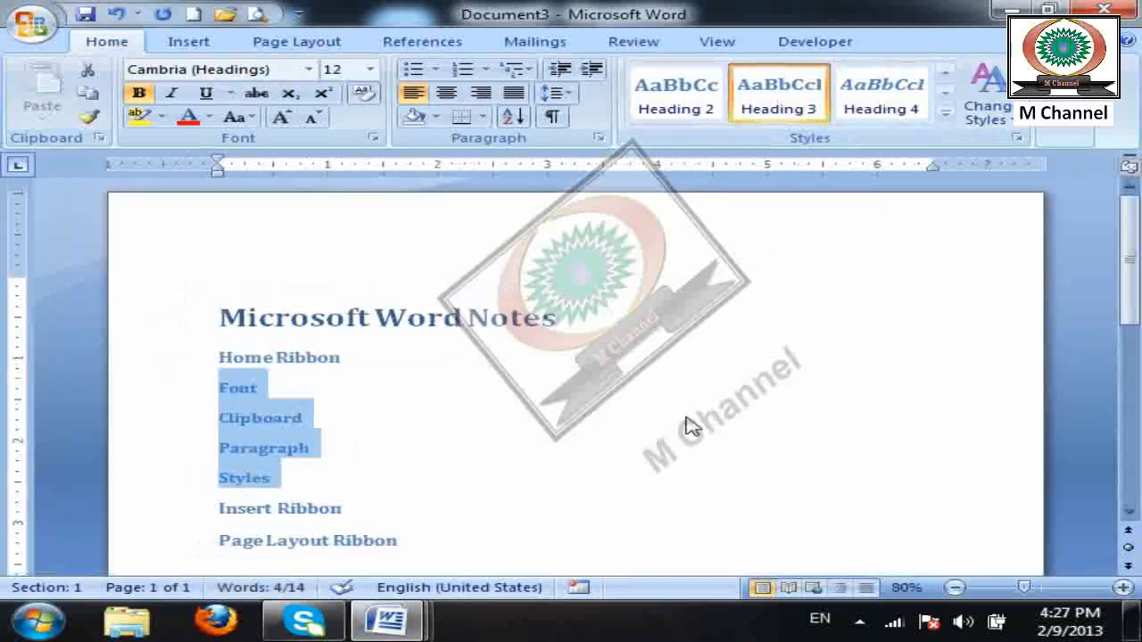
key(ctrl+a)
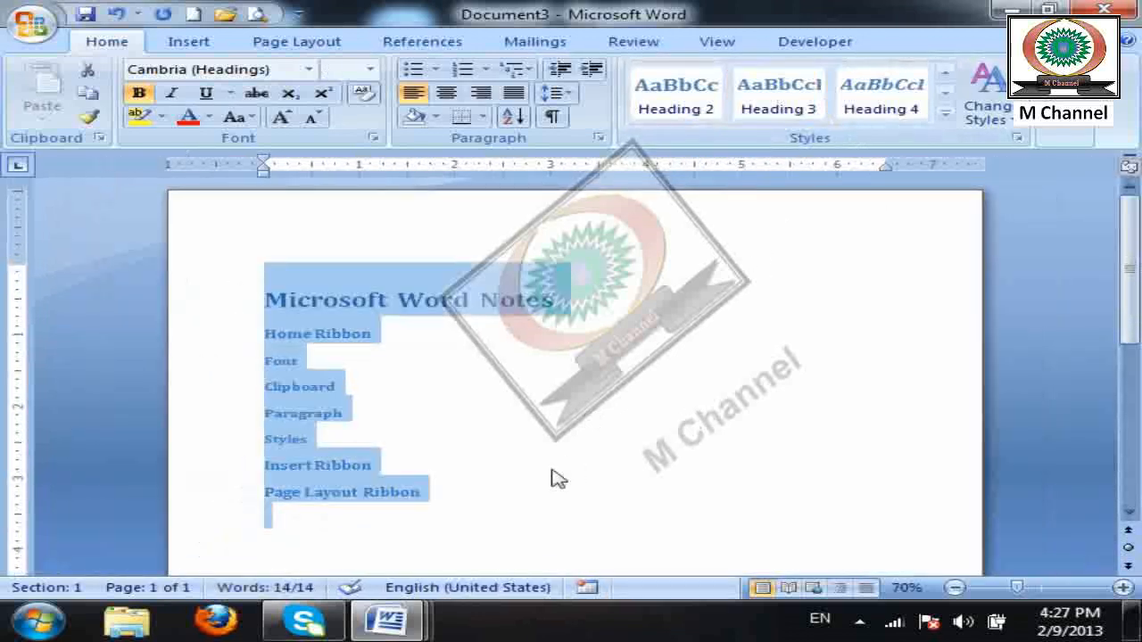
click(500, 525)
drag(500, 526, 219, 298)
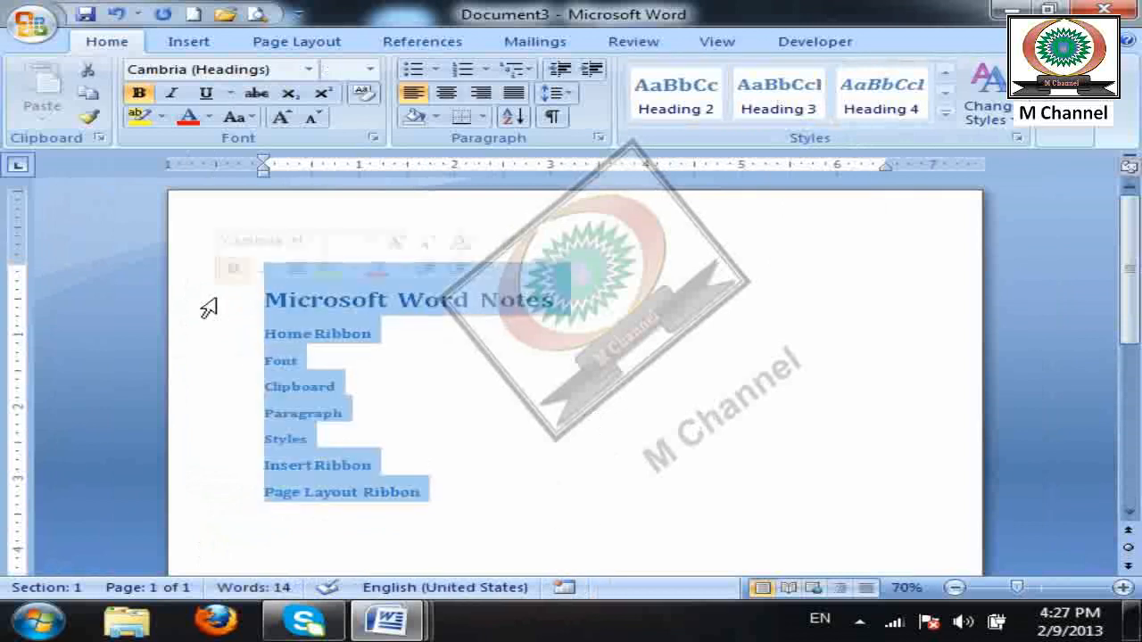
click(526, 69)
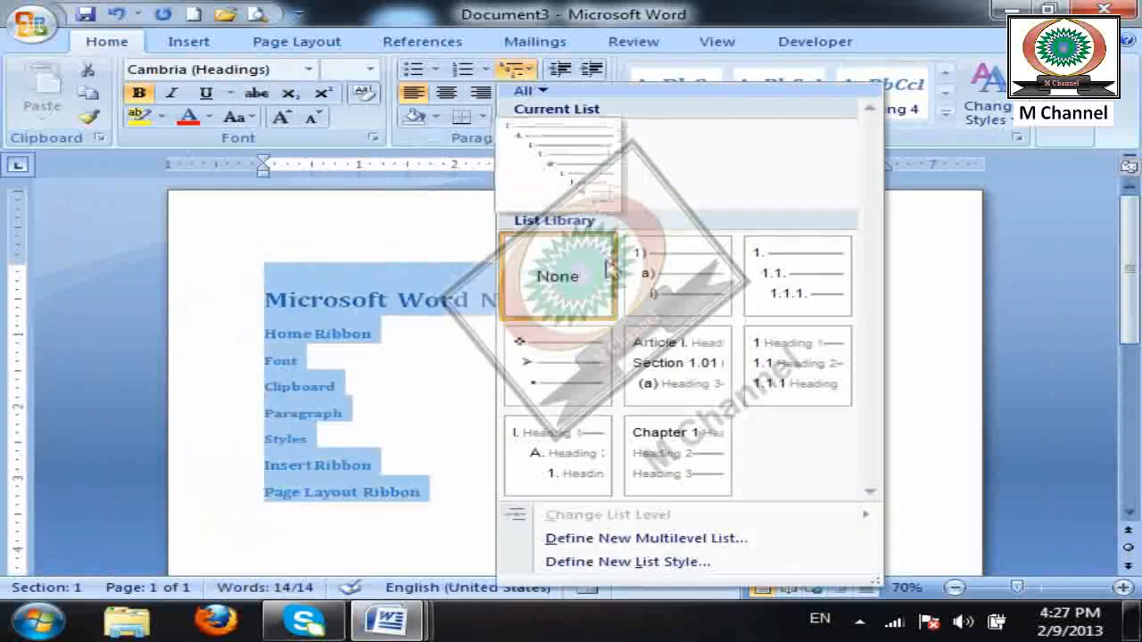
click(683, 379)
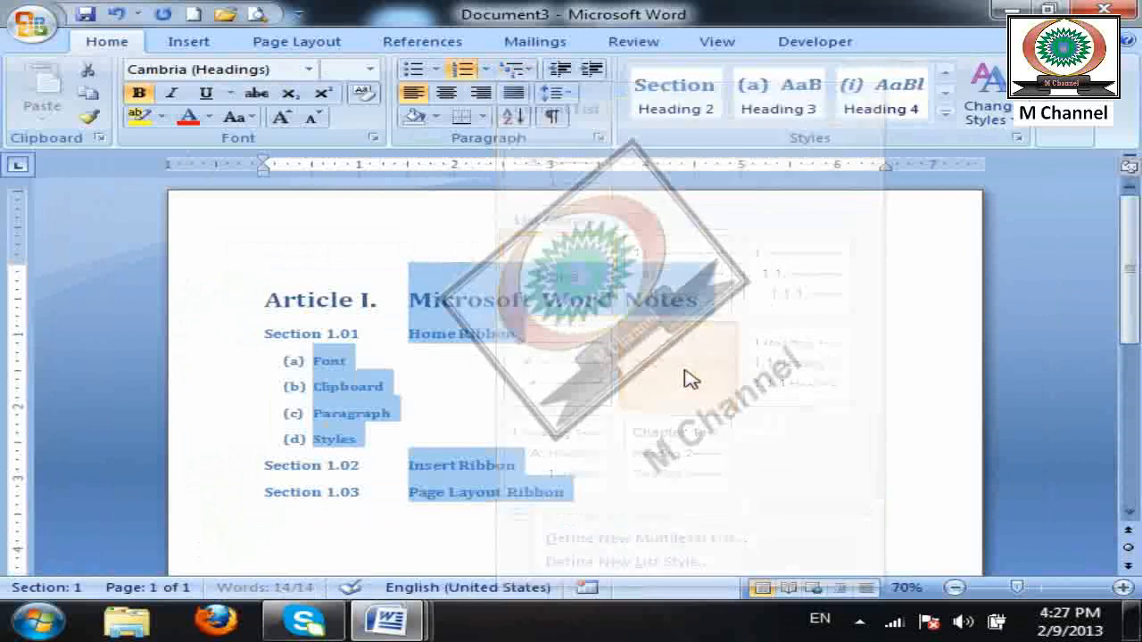
click(622, 401)
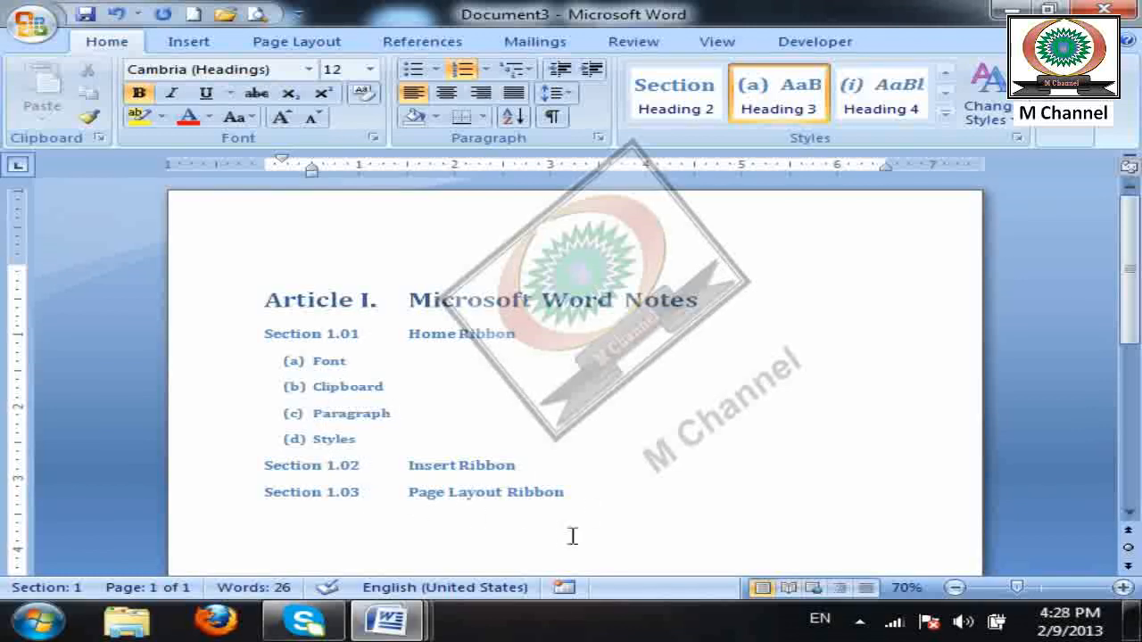
Remove the multilevel list numbering from the whole outline and reset all its lines to the Normal style.
key(ctrl+a)
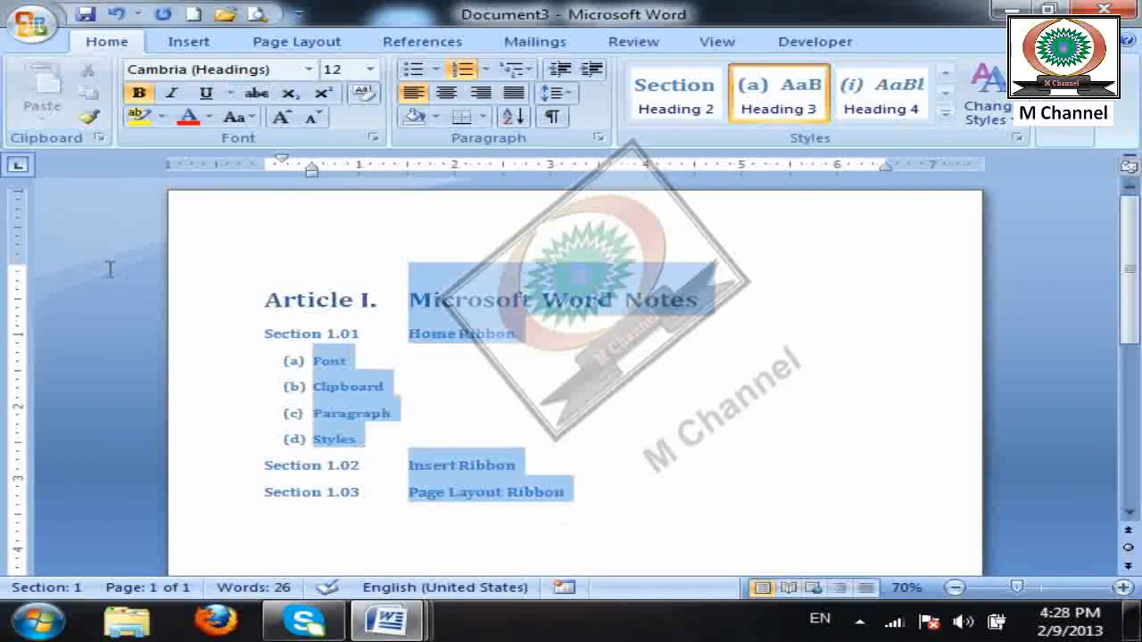
click(516, 70)
click(562, 275)
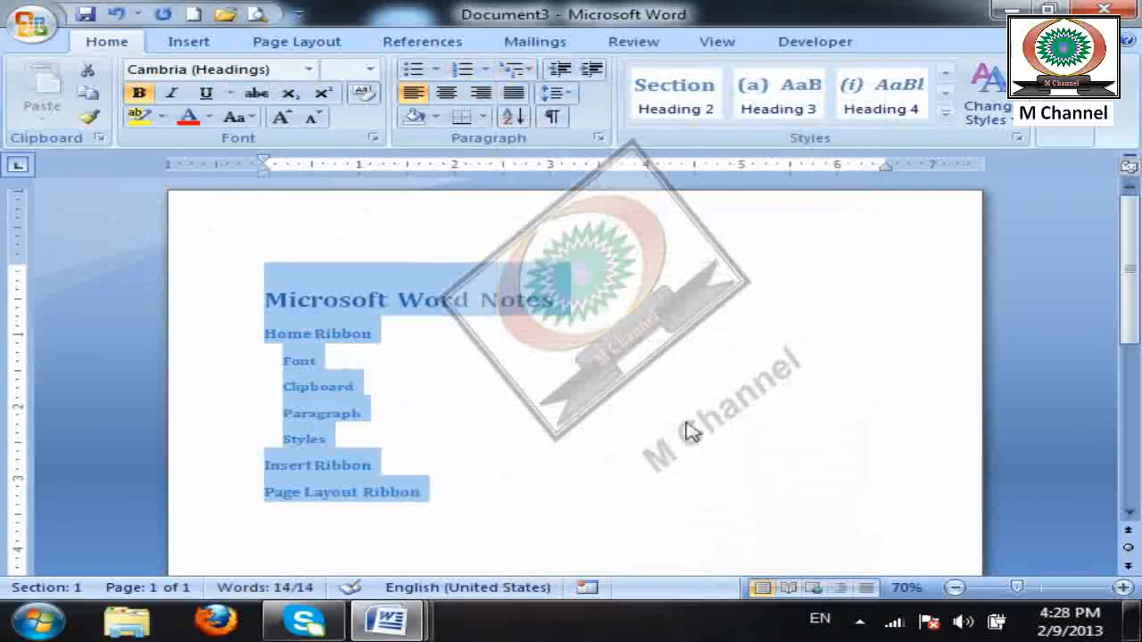
click(946, 116)
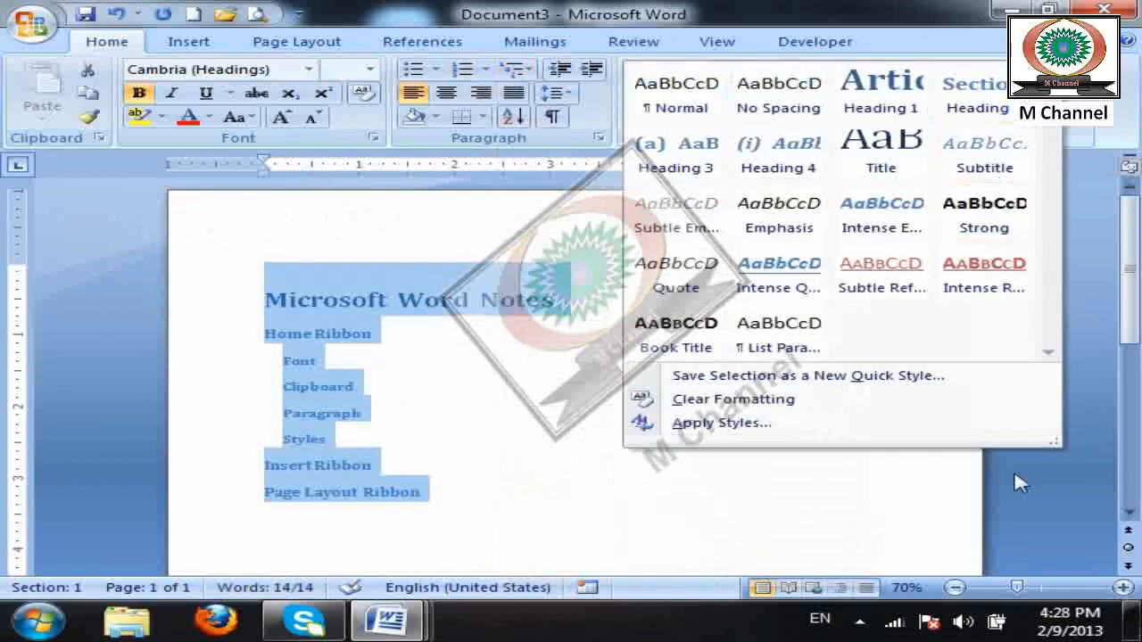
click(703, 105)
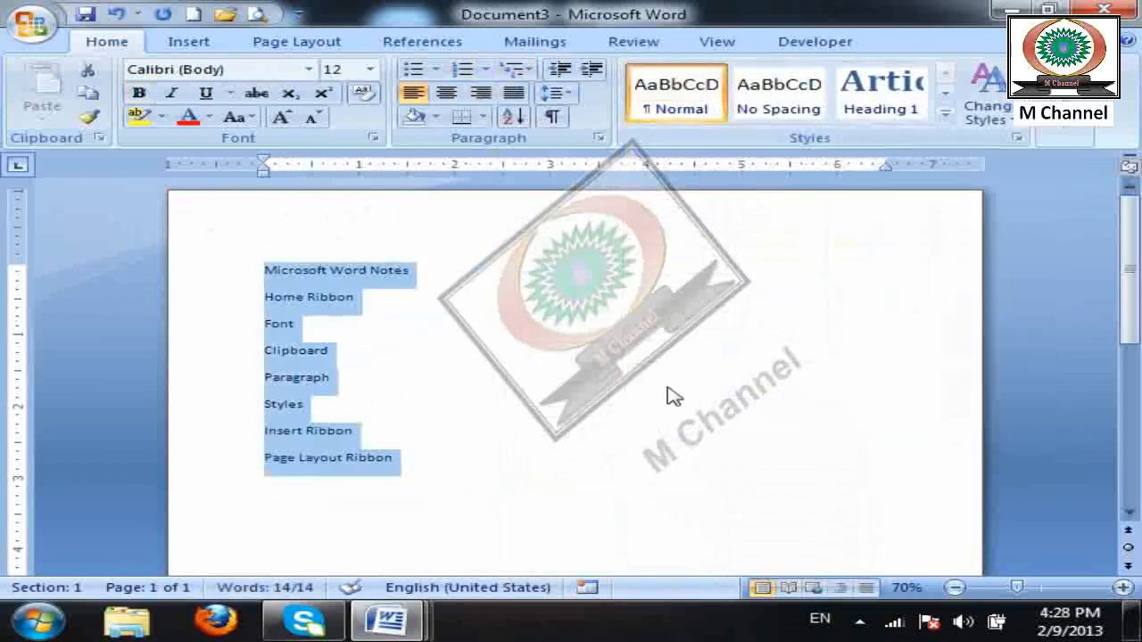
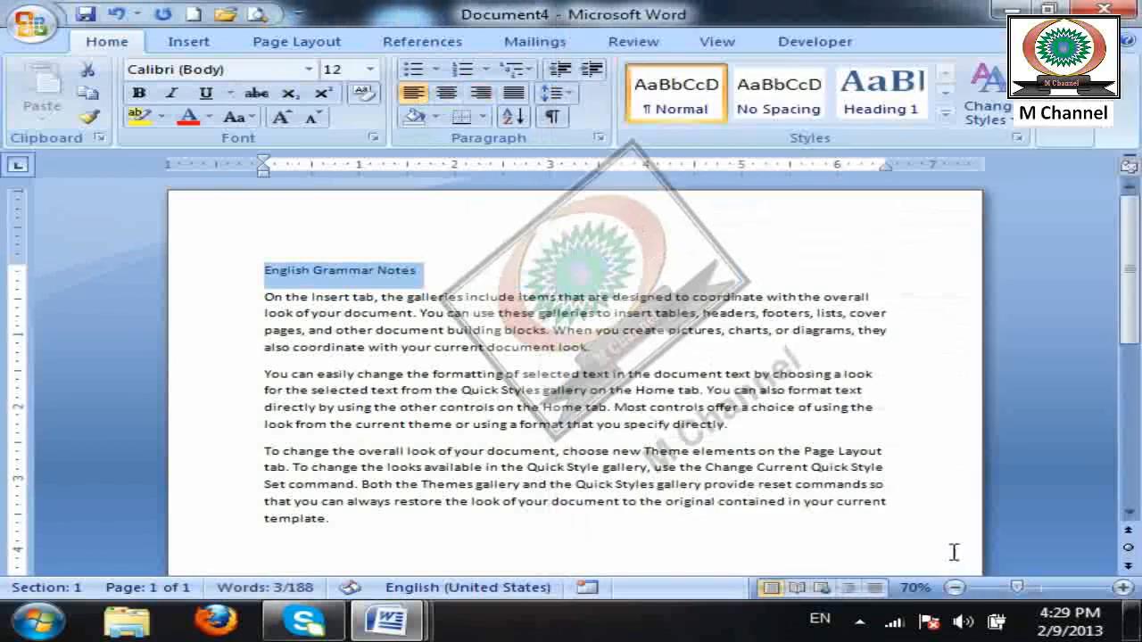
Set the outline level of the English Grammar Notes title to Level 1.
click(586, 235)
drag(586, 234, 13, 253)
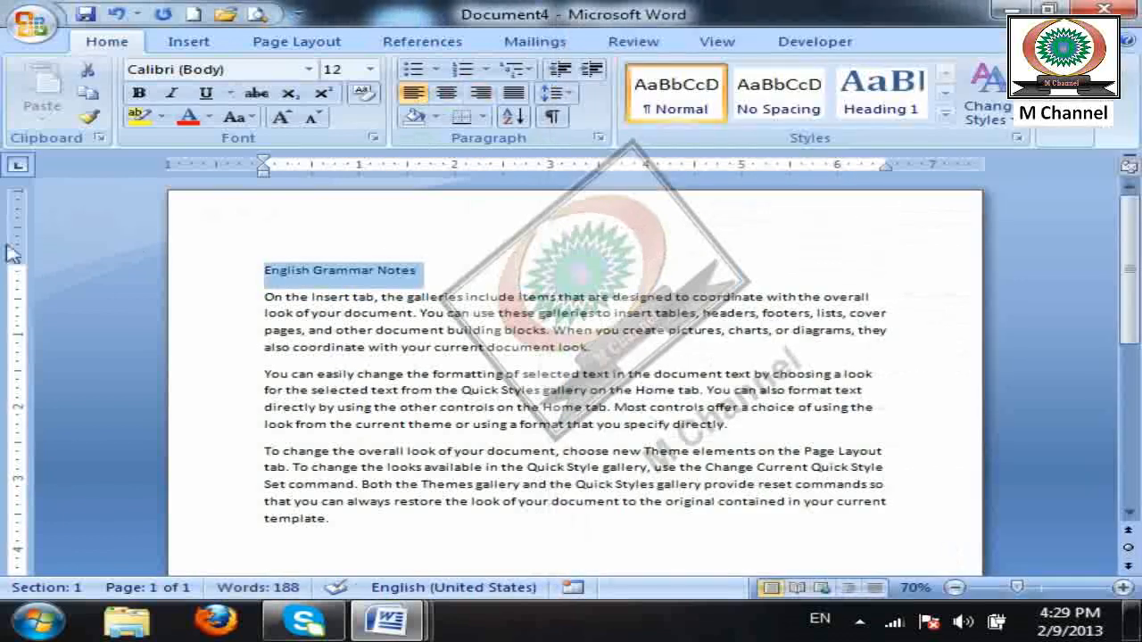
click(598, 138)
click(743, 131)
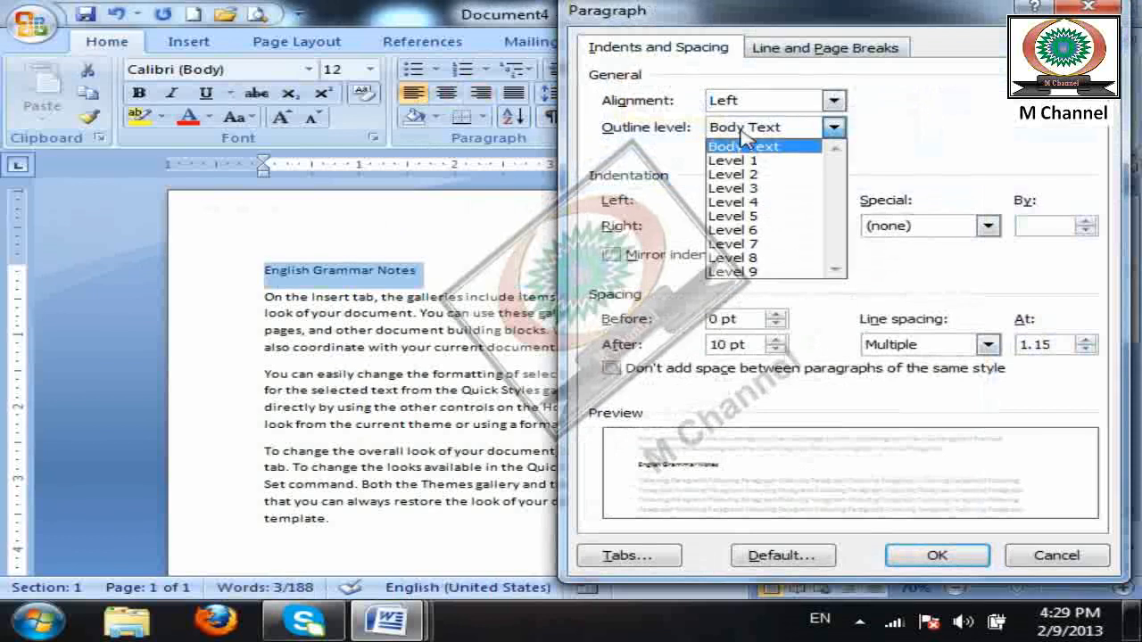
click(740, 161)
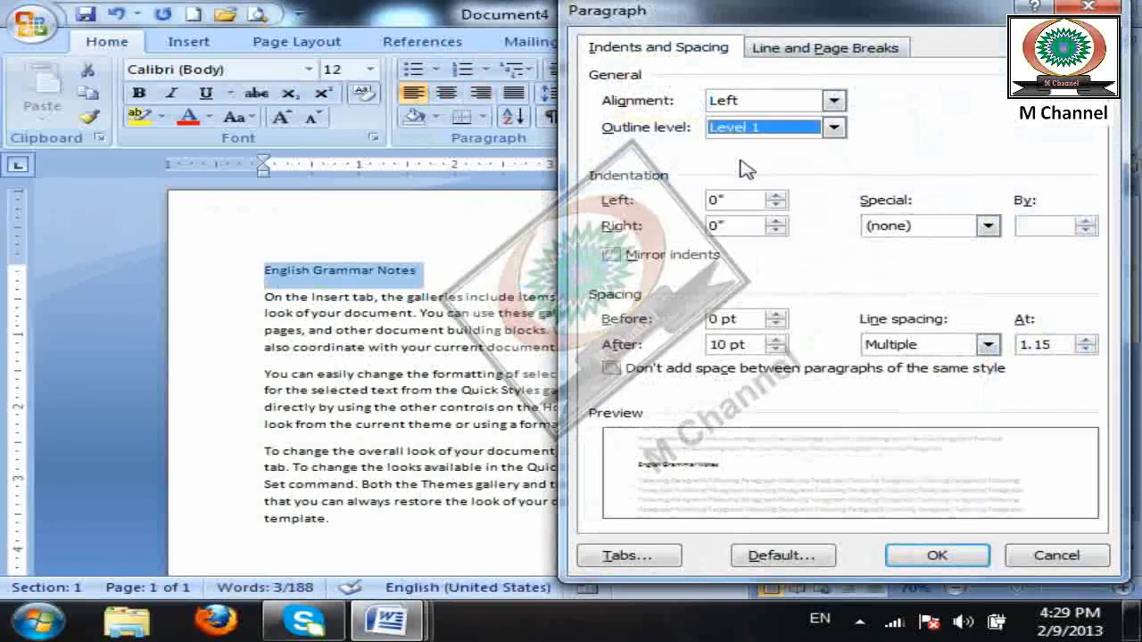
click(936, 555)
click(507, 275)
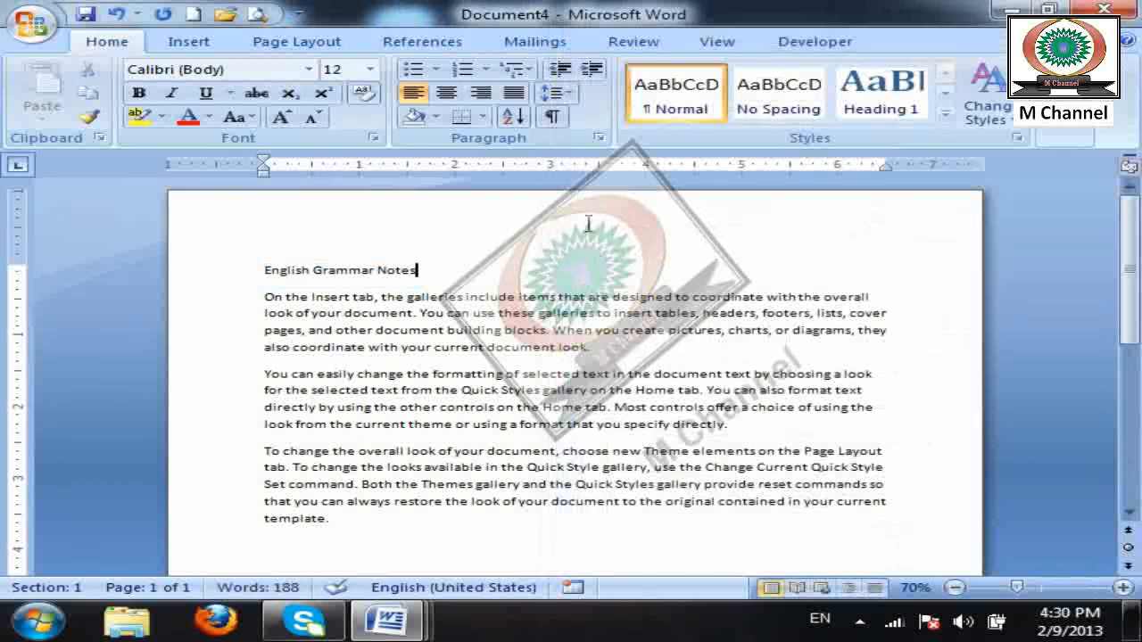
Set the alignment of the English Grammar Notes title to Centered in the paragraph settings.
click(598, 137)
click(833, 100)
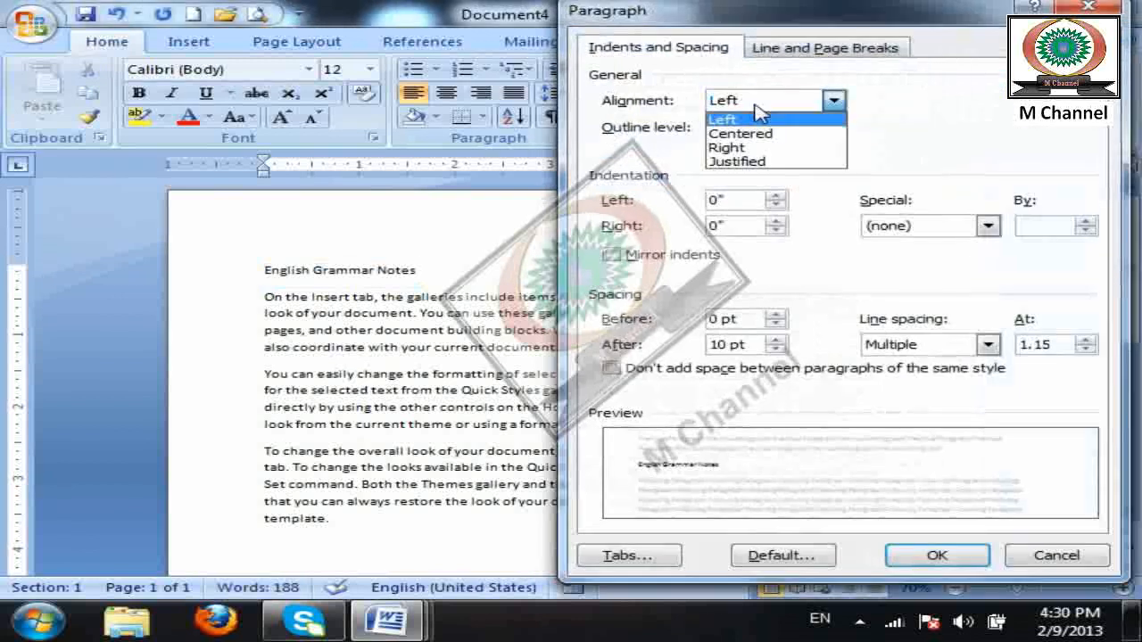
click(748, 135)
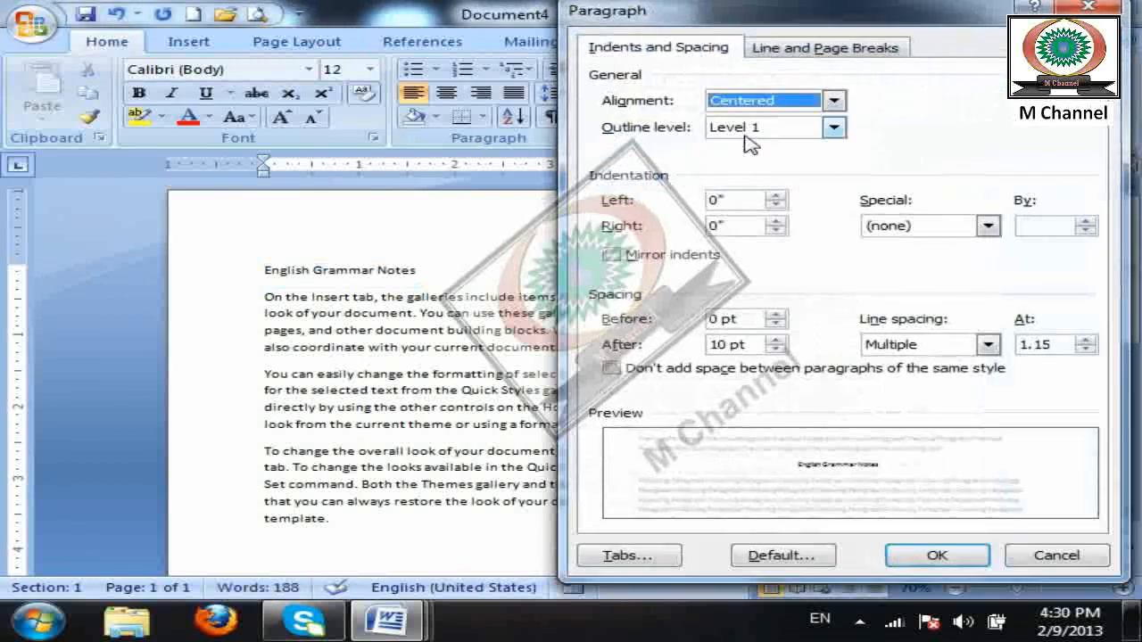
click(937, 555)
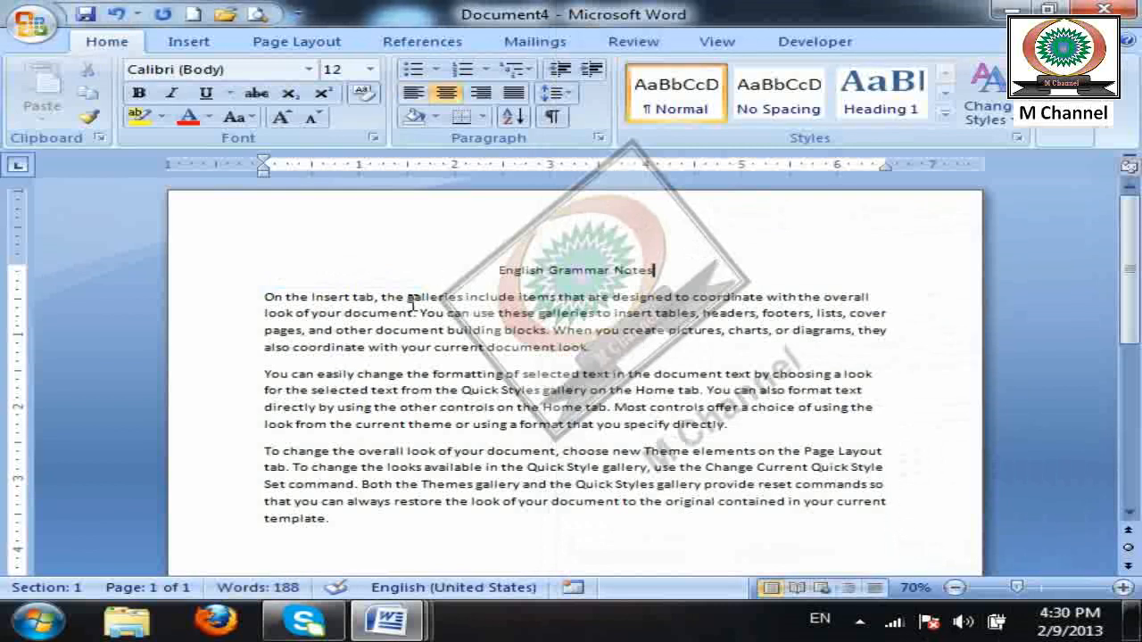
Set the left indentation of the three body paragraphs below the title to 1".
click(598, 137)
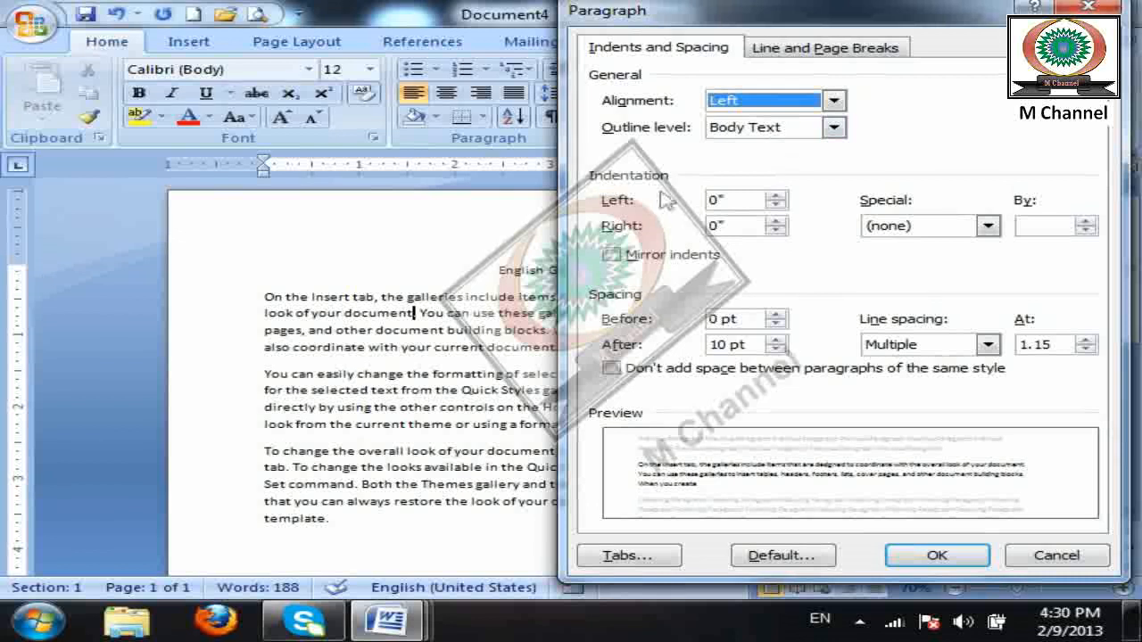
click(1053, 556)
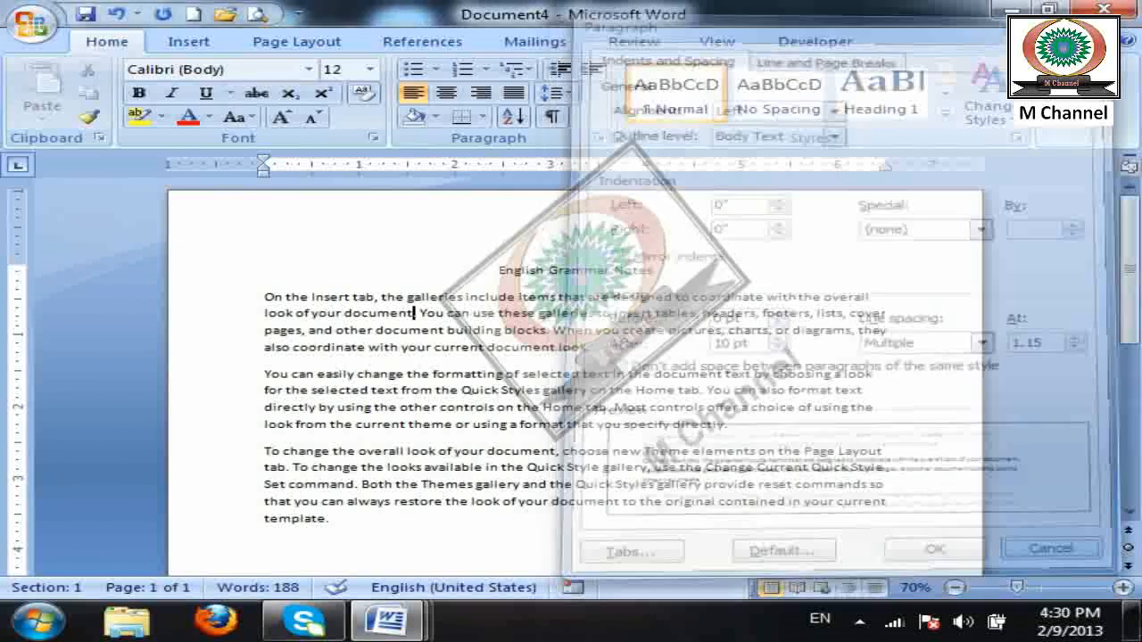
drag(406, 546, 129, 303)
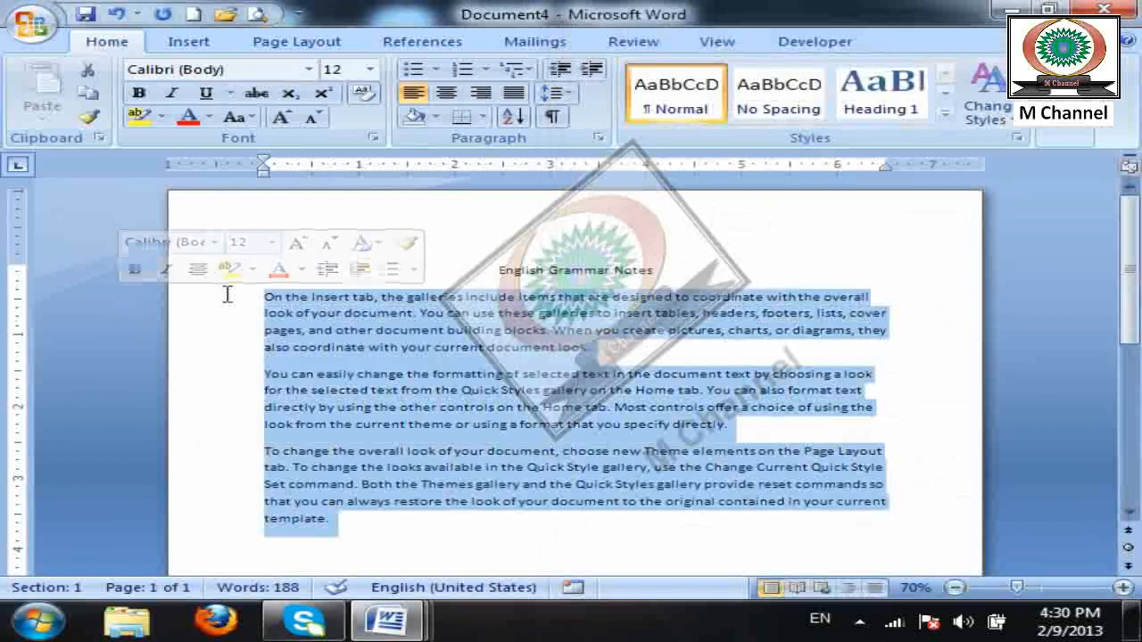
click(599, 137)
click(775, 195)
drag(775, 195, 775, 196)
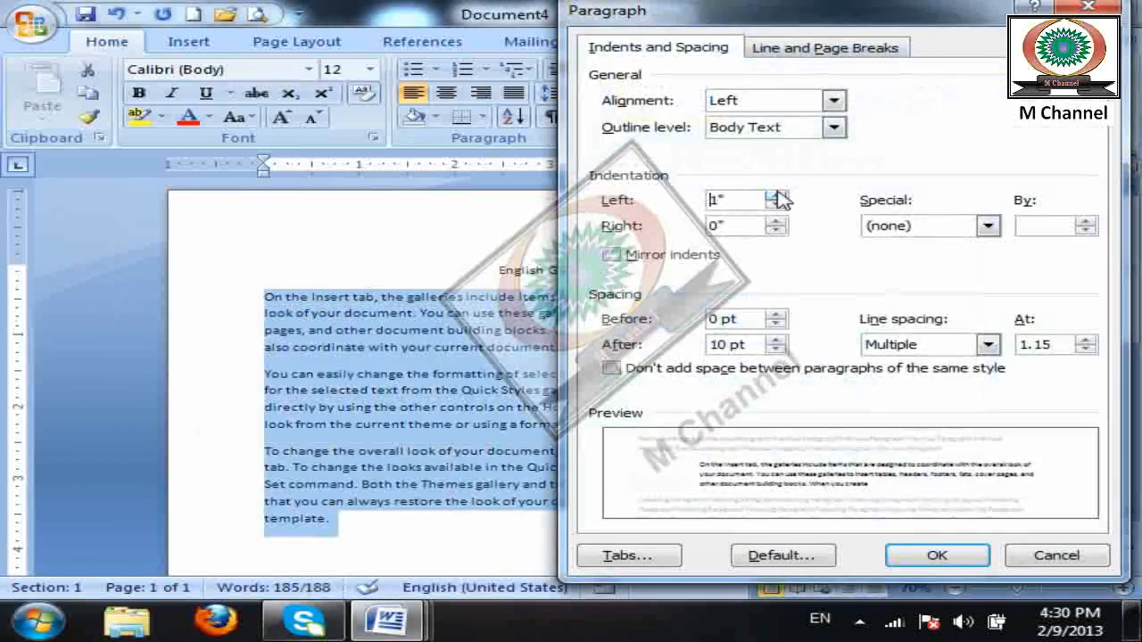
click(936, 556)
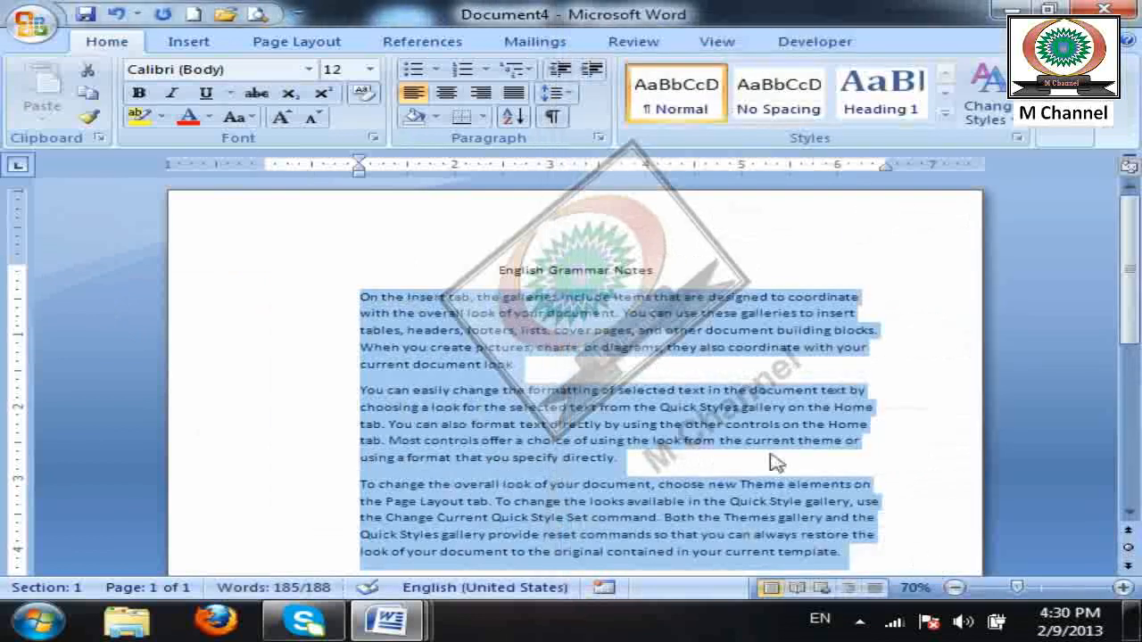
Set the left indentation of the three body paragraphs to 0" in the paragraph settings.
click(598, 138)
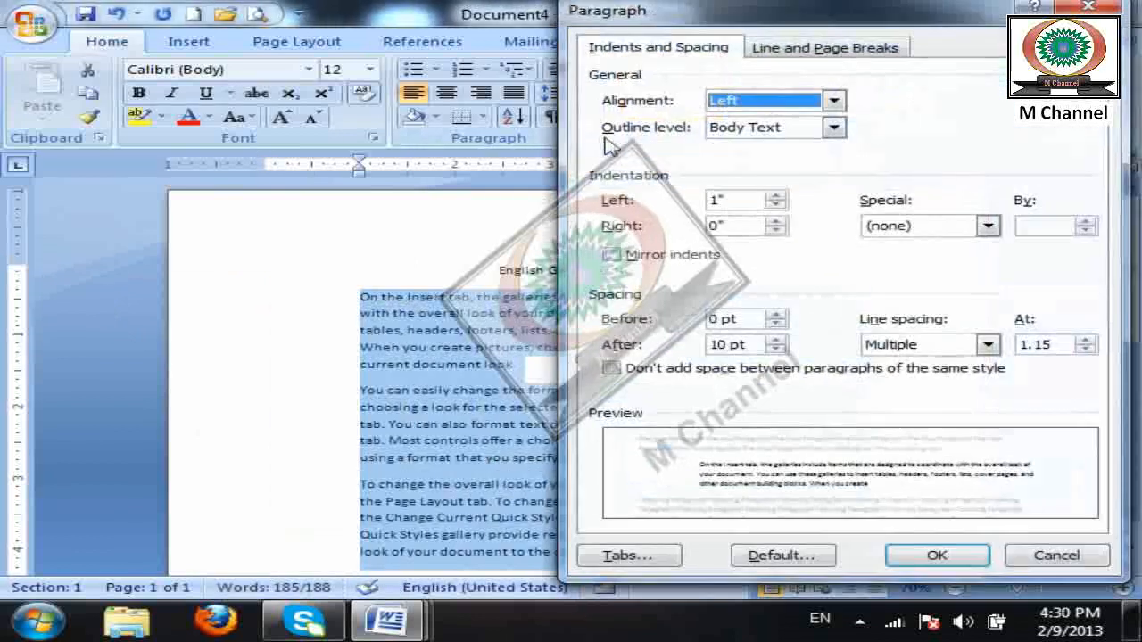
double_click(775, 205)
drag(775, 204, 775, 205)
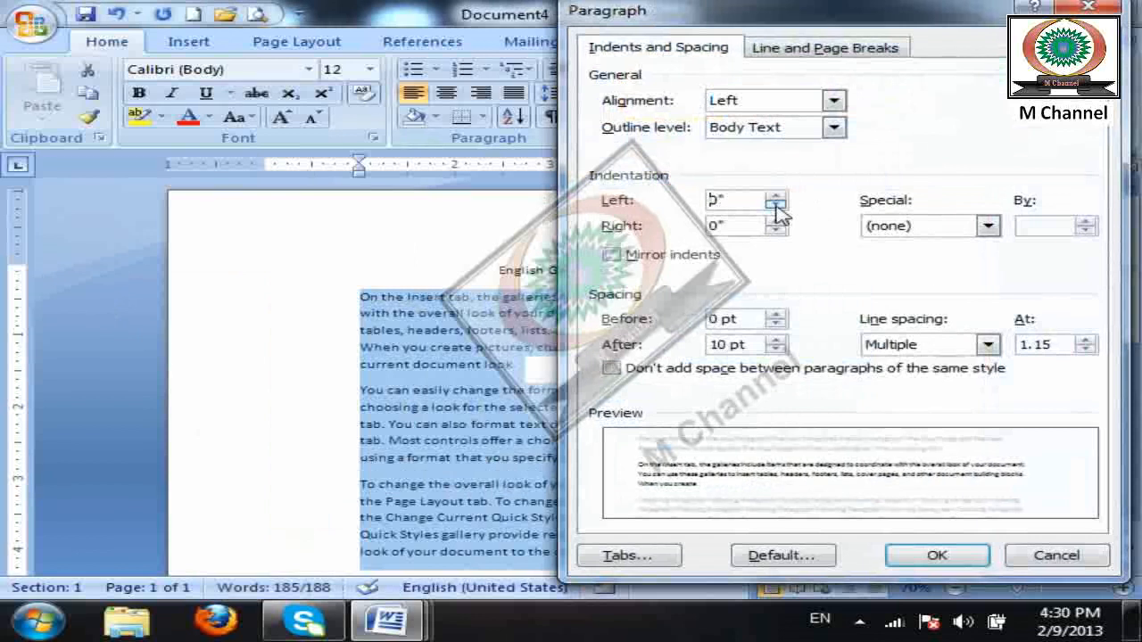
click(947, 562)
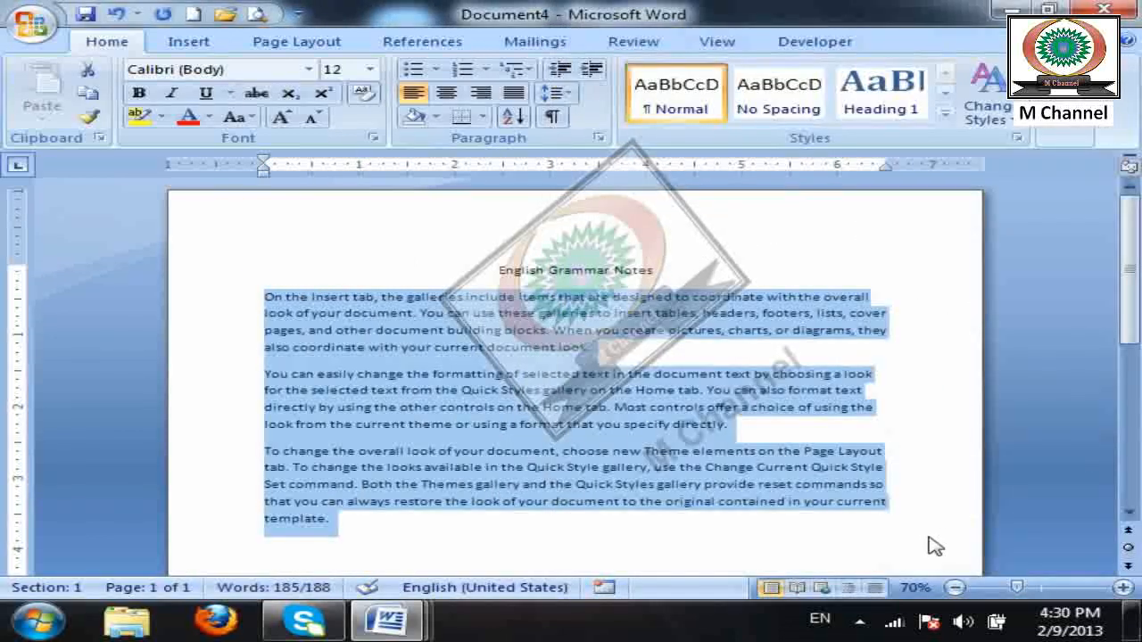
Increase the indent of the three body paragraphs by three levels, and decrease it by three levels again.
click(591, 70)
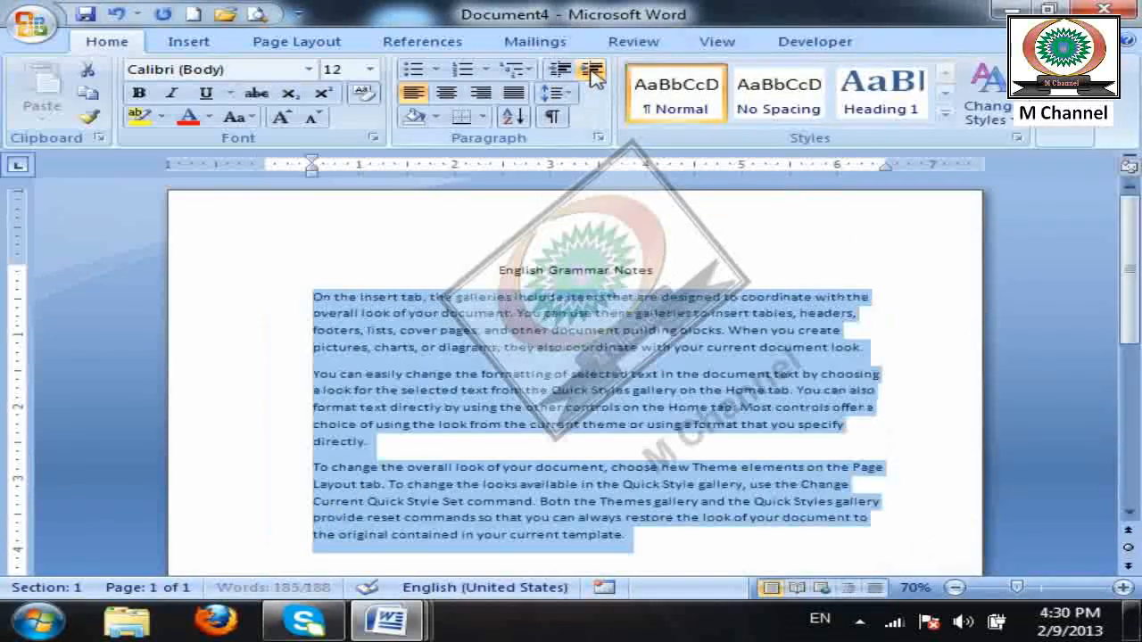
click(591, 69)
click(591, 70)
click(559, 71)
click(559, 71)
click(560, 70)
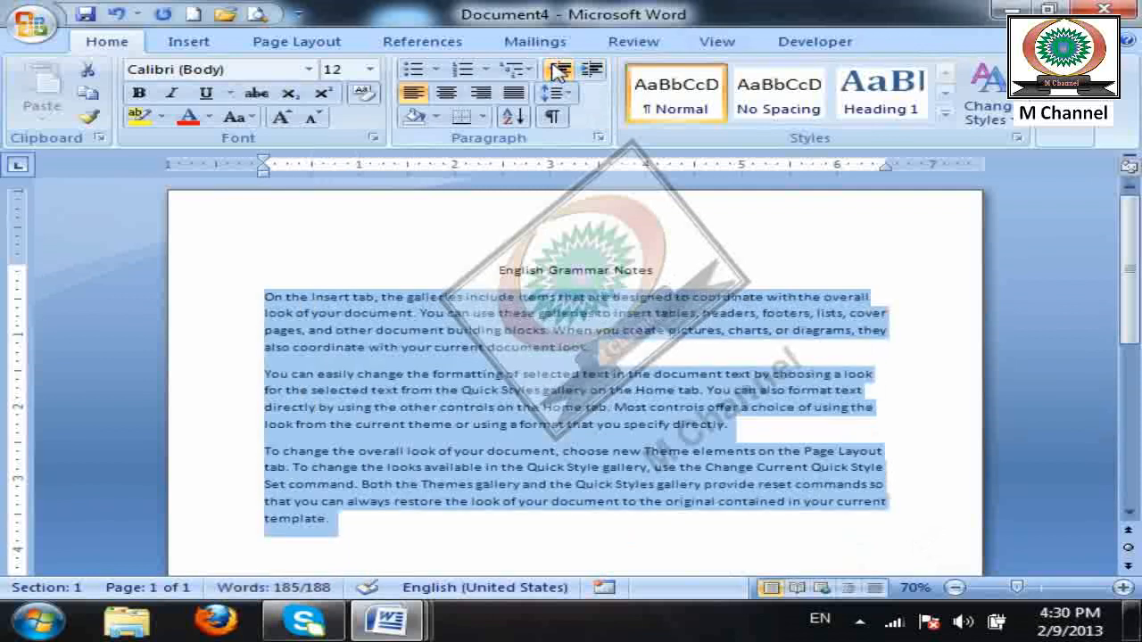
Set the right indentation of the three body paragraphs to 2.7" in the paragraph settings.
click(597, 137)
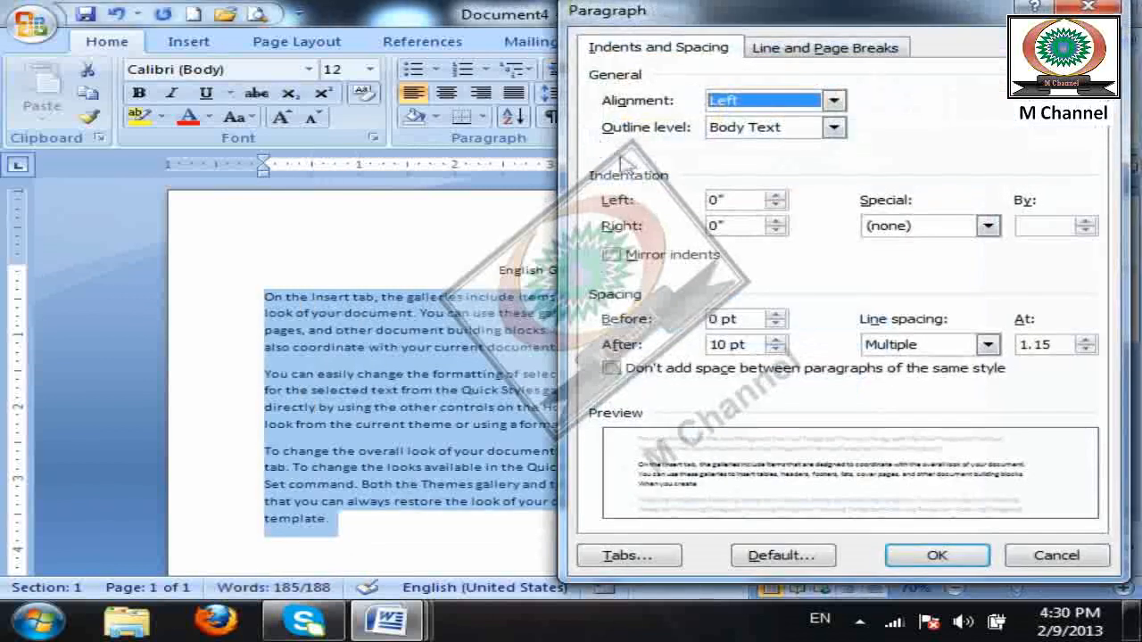
drag(810, 25, 300, 23)
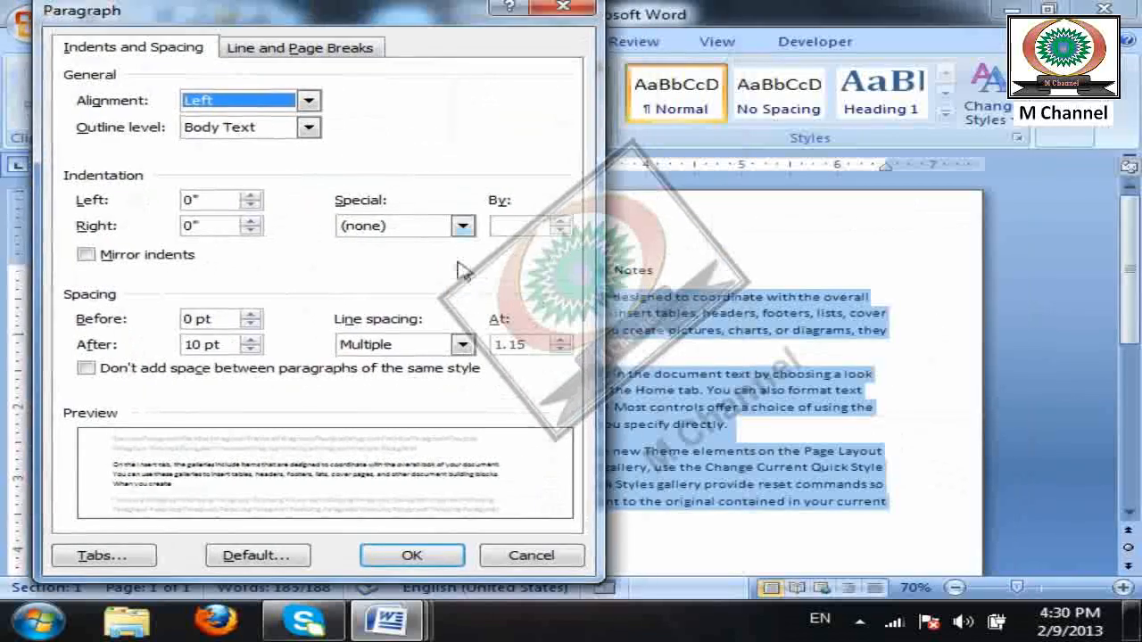
click(251, 221)
click(251, 221)
click(250, 221)
click(251, 221)
click(251, 221)
click(251, 221)
click(251, 221)
click(251, 221)
click(251, 221)
click(251, 221)
click(250, 221)
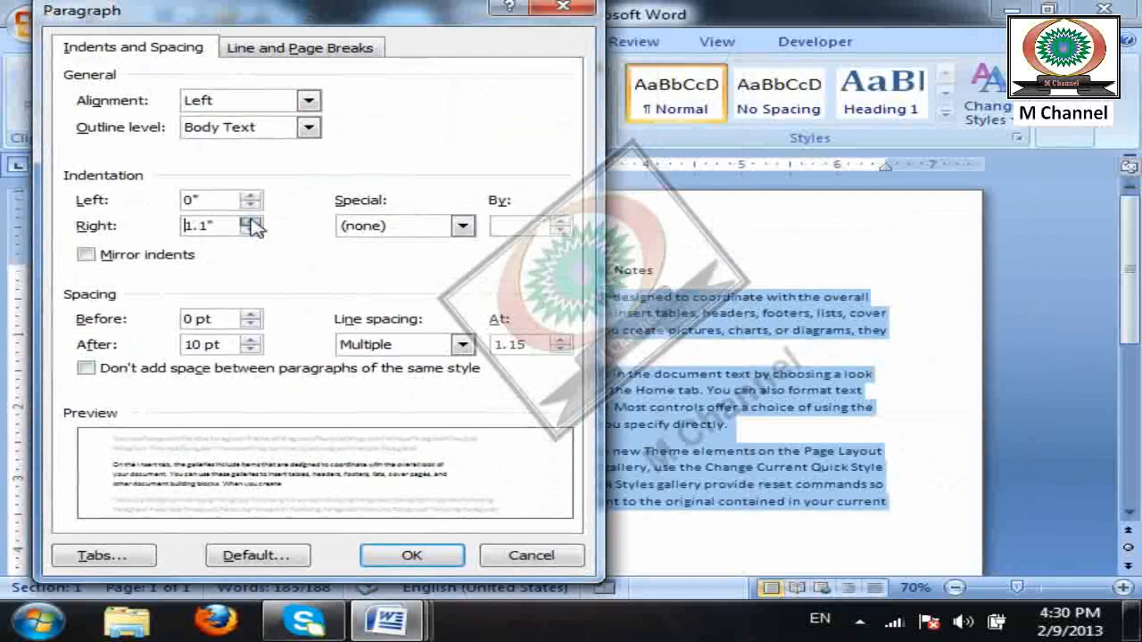
click(251, 222)
click(406, 554)
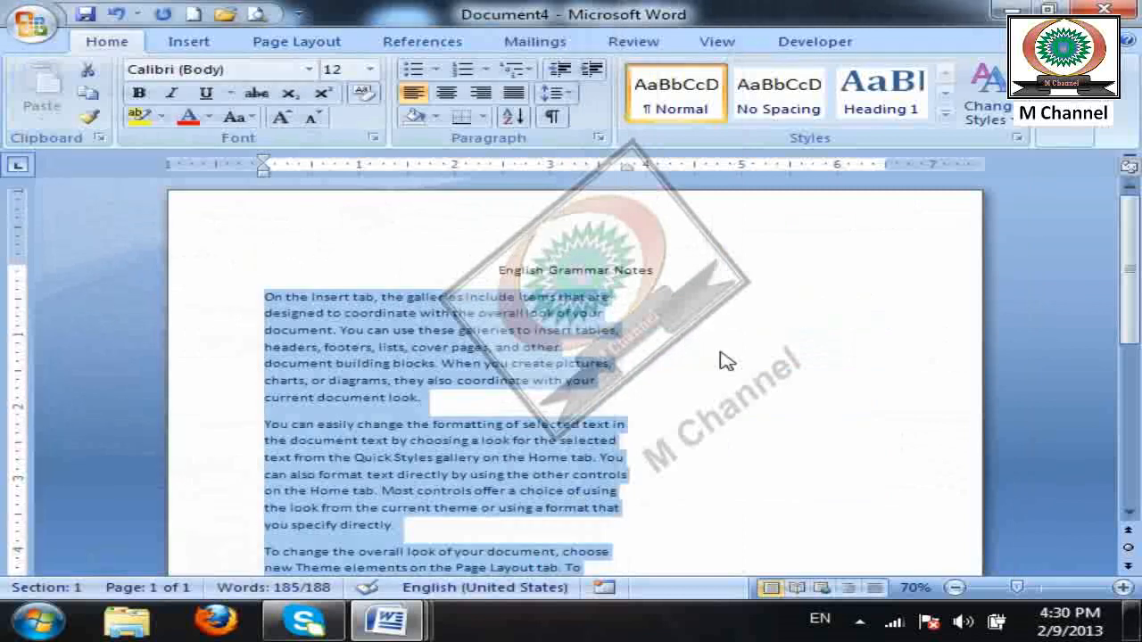
Set the right indentation of the three body paragraphs to 0".
click(598, 137)
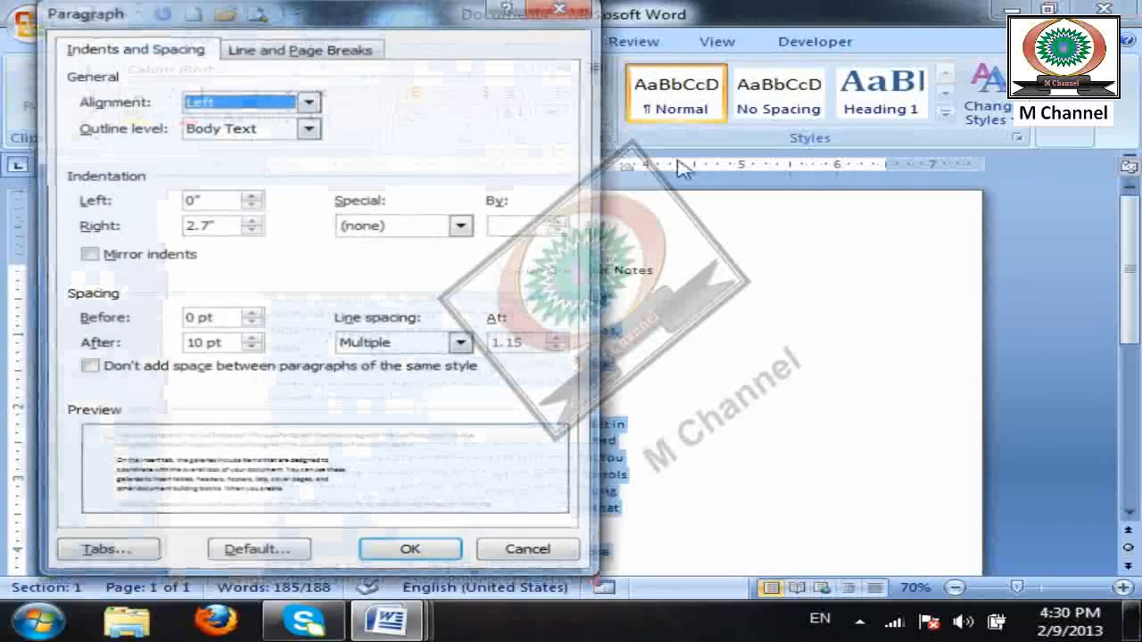
drag(223, 225, 87, 229)
text(0)
click(414, 553)
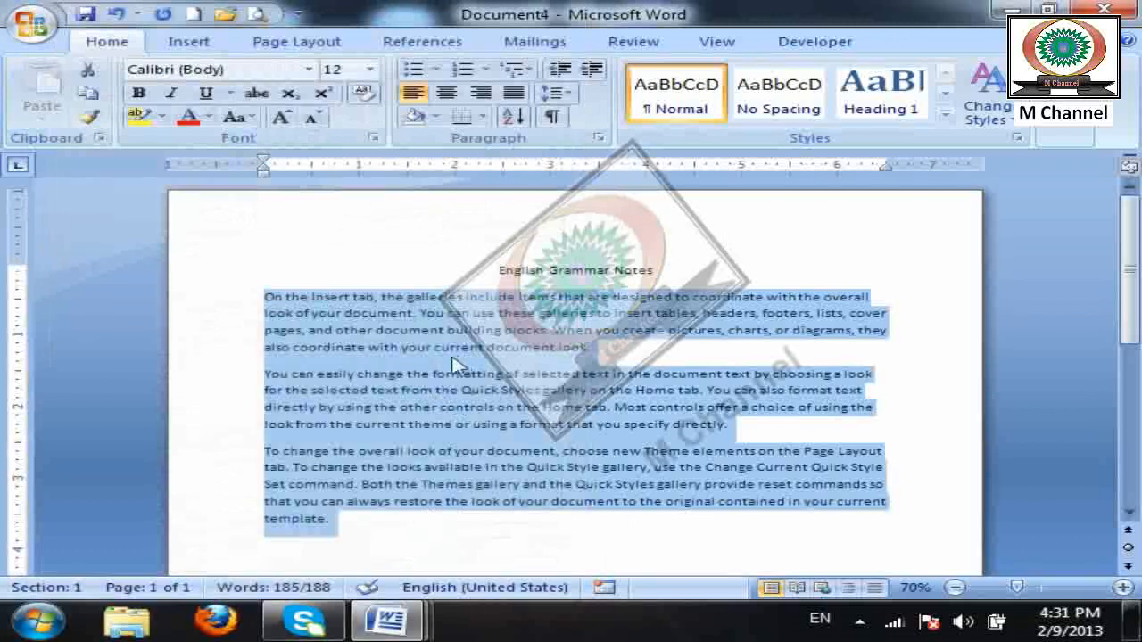
click(599, 138)
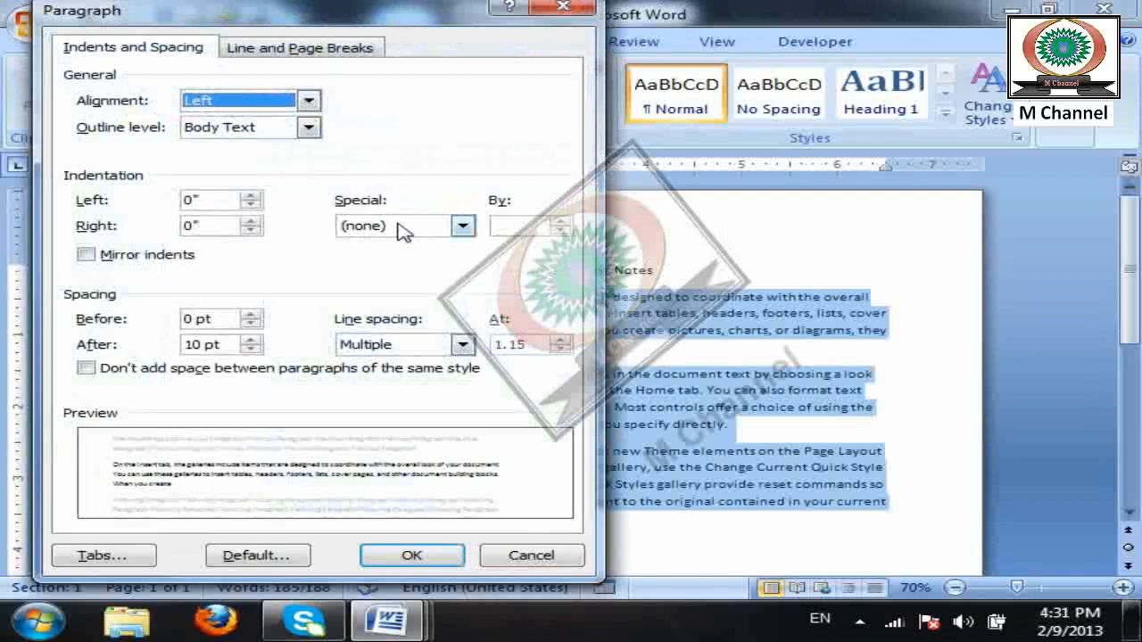
click(531, 554)
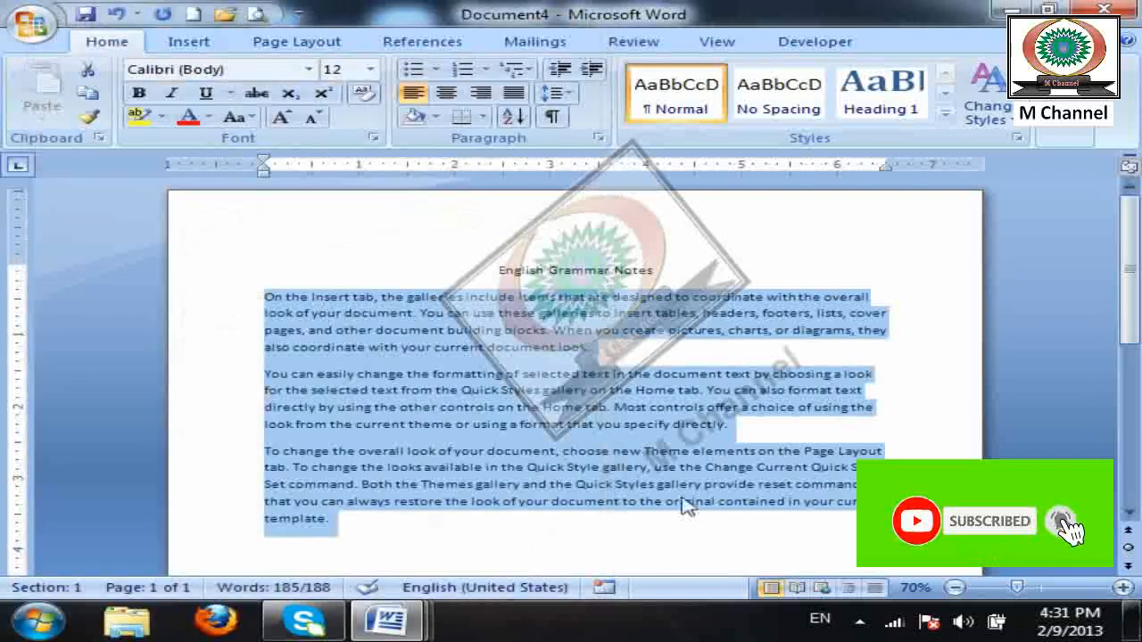
Indent the first line of each body paragraph individually by one tab, from the first paragraph to the third.
scroll(688, 502, up, 1)
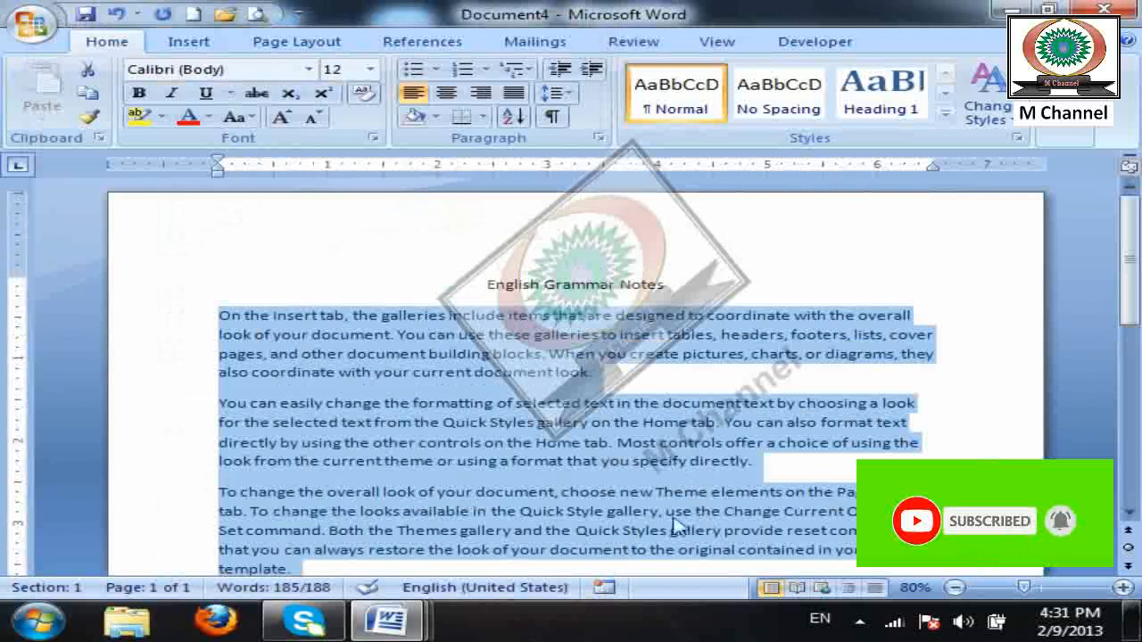
click(664, 379)
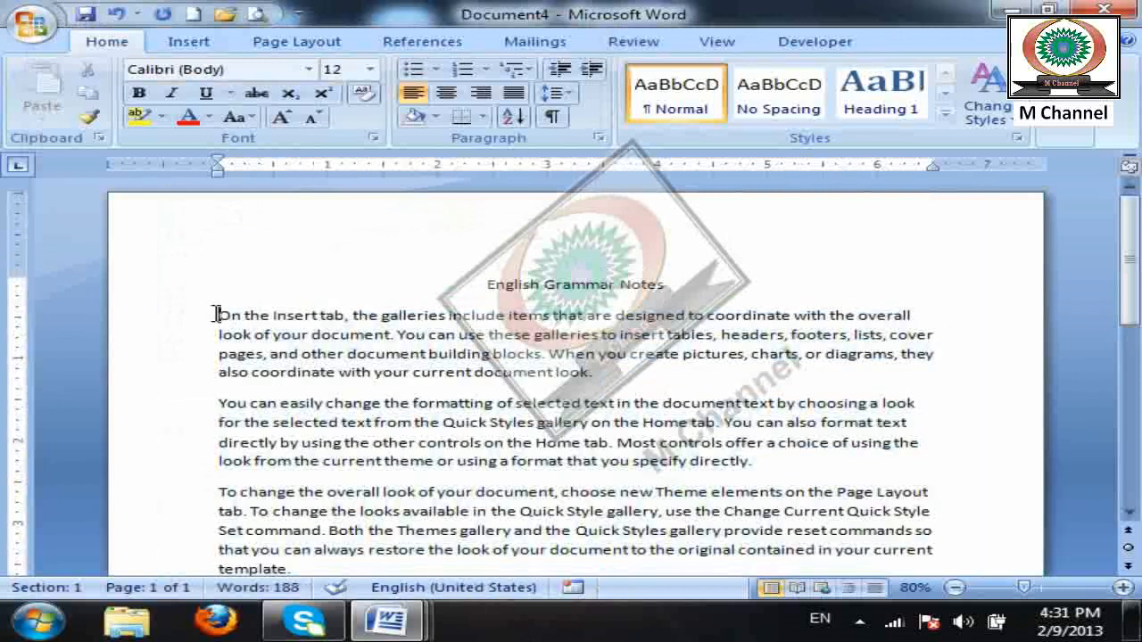
key(Tab)
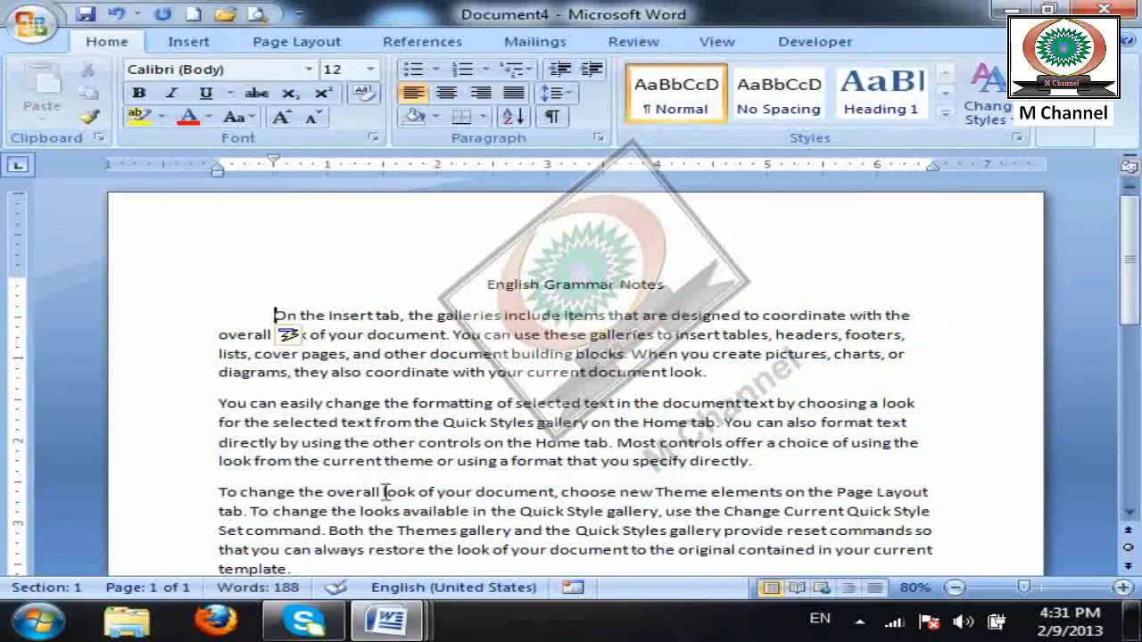
click(213, 403)
key(Tab)
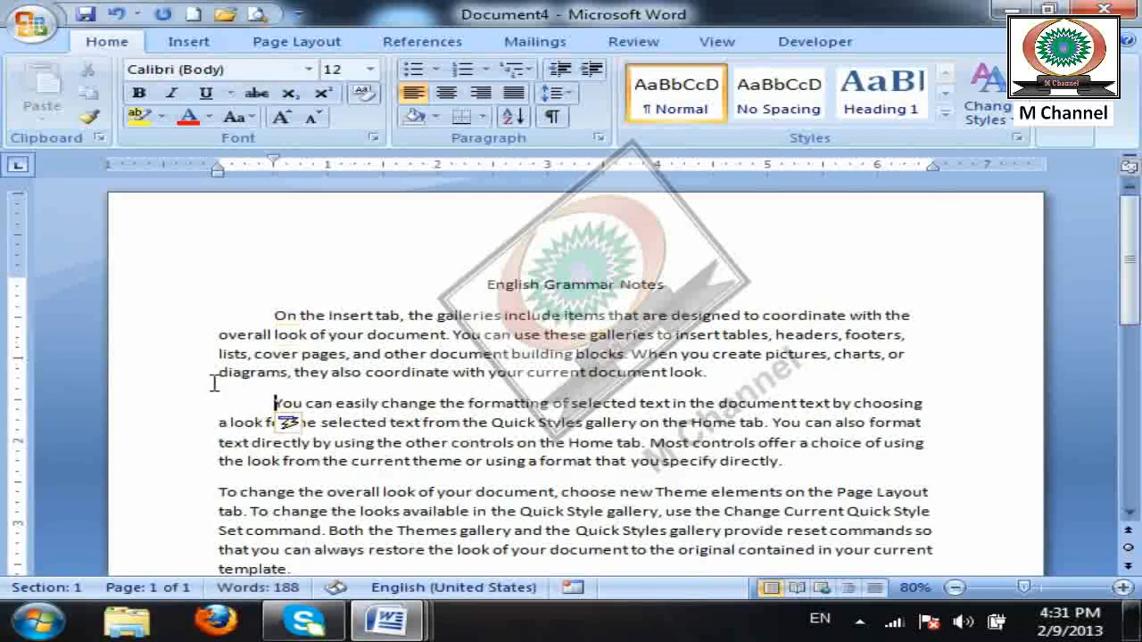
click(208, 488)
key(Tab)
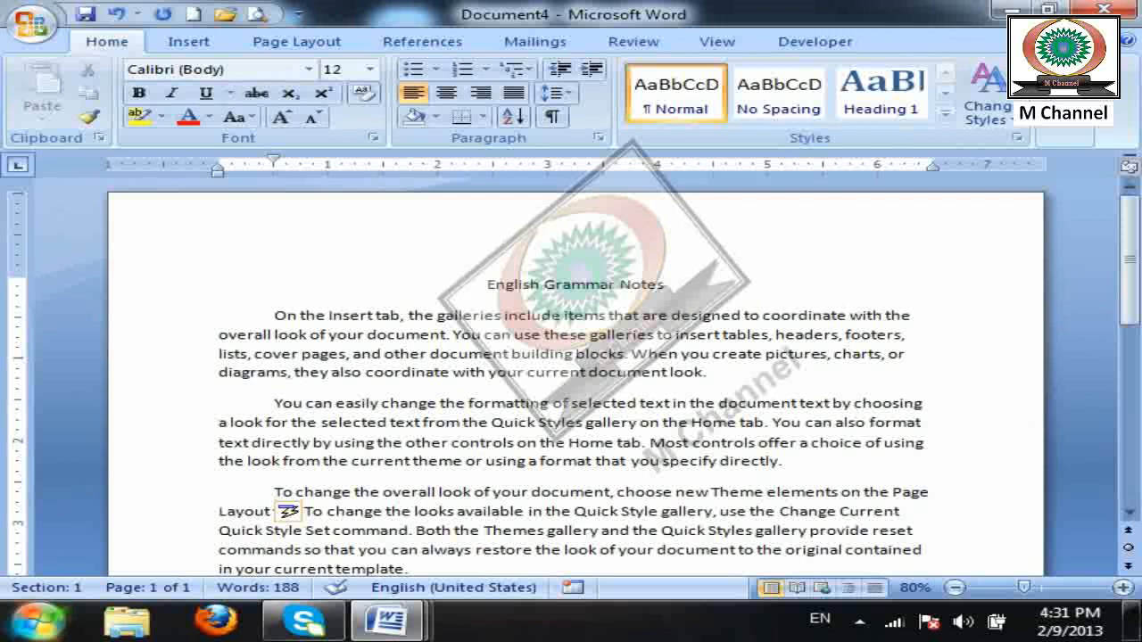
Remove the first-line indent from each body paragraph individually, working from the third paragraph up to the first.
key(BackSpace)
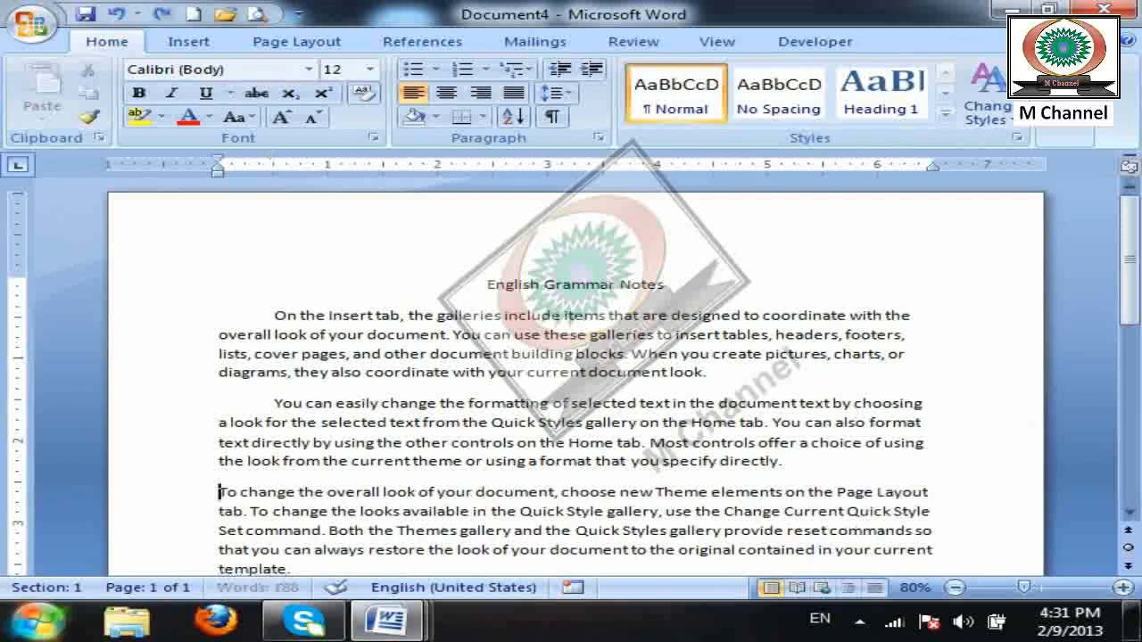
key(ctrl+Up)
key(BackSpace)
key(ctrl+Up)
key(BackSpace)
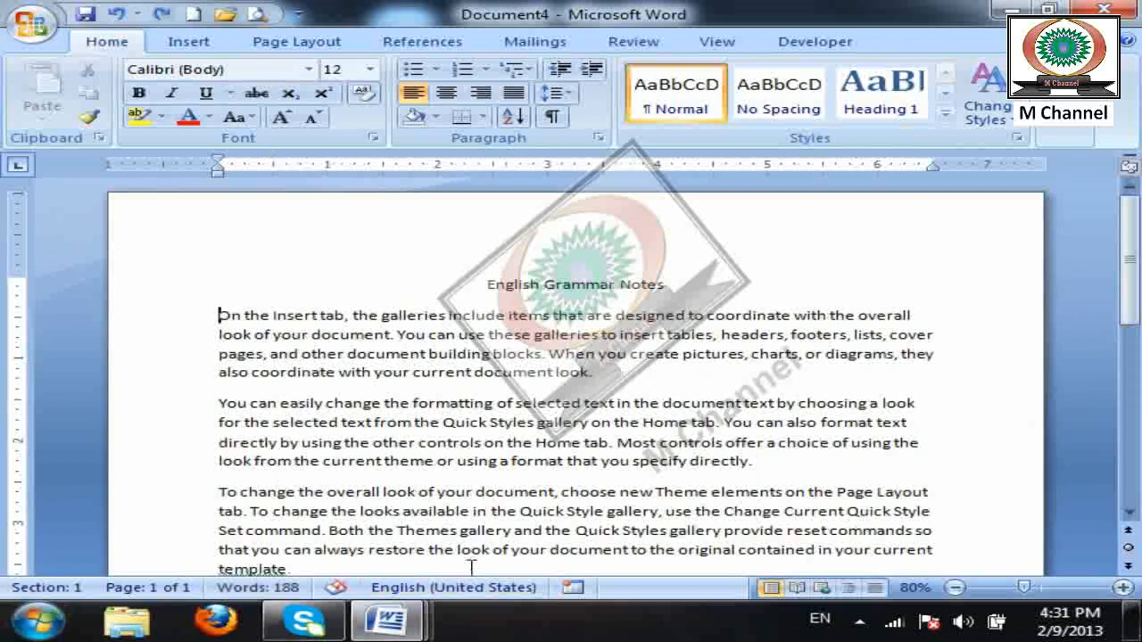
Select all three body paragraphs and apply a First line special indentation of 0.5" in the paragraph settings.
ctrl+scroll(484, 558, down, 3)
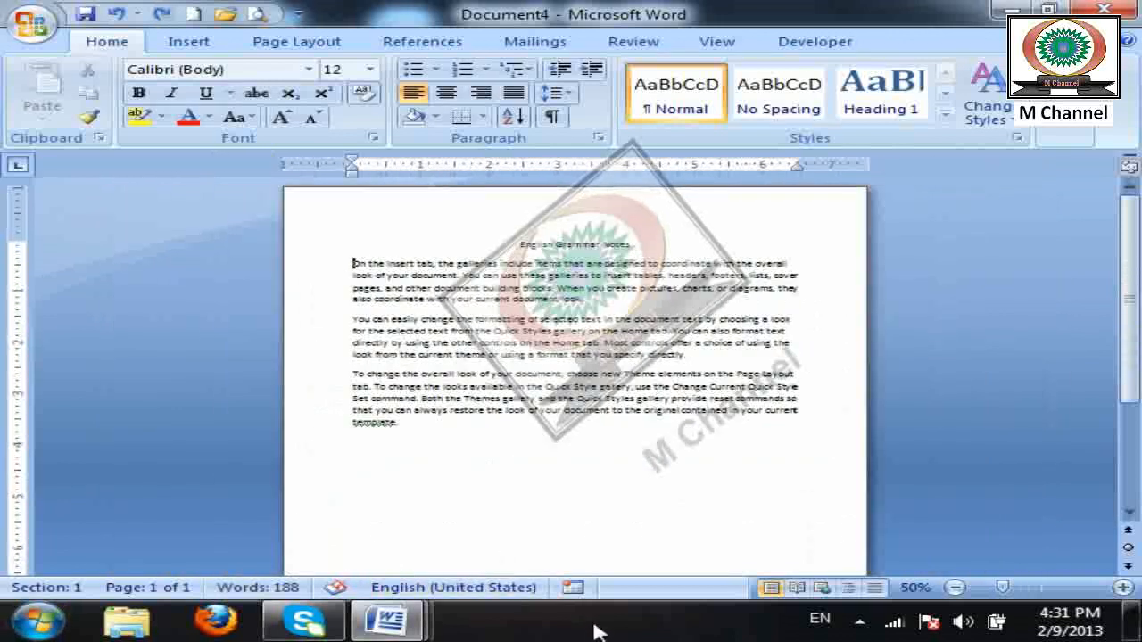
drag(443, 487, 204, 255)
drag(497, 476, 236, 266)
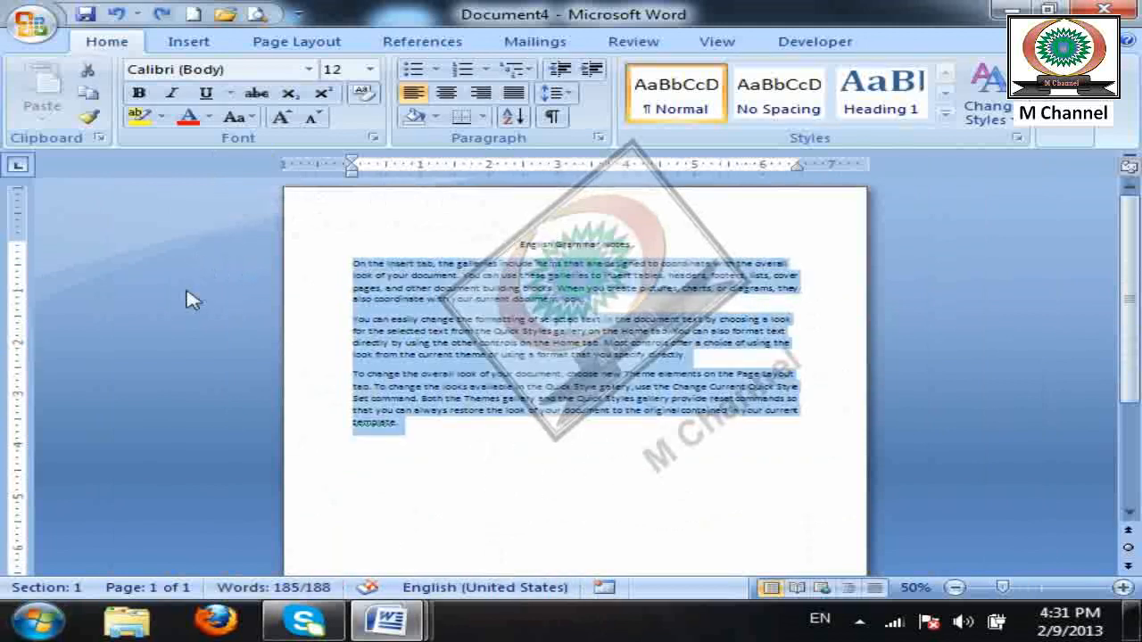
click(597, 139)
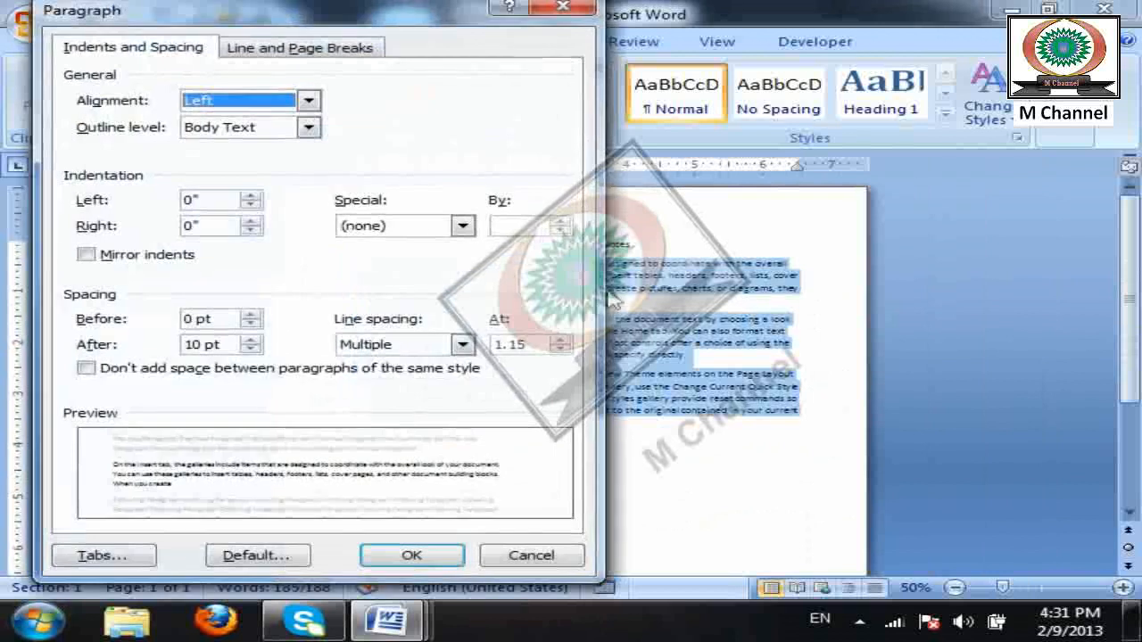
click(409, 225)
click(343, 260)
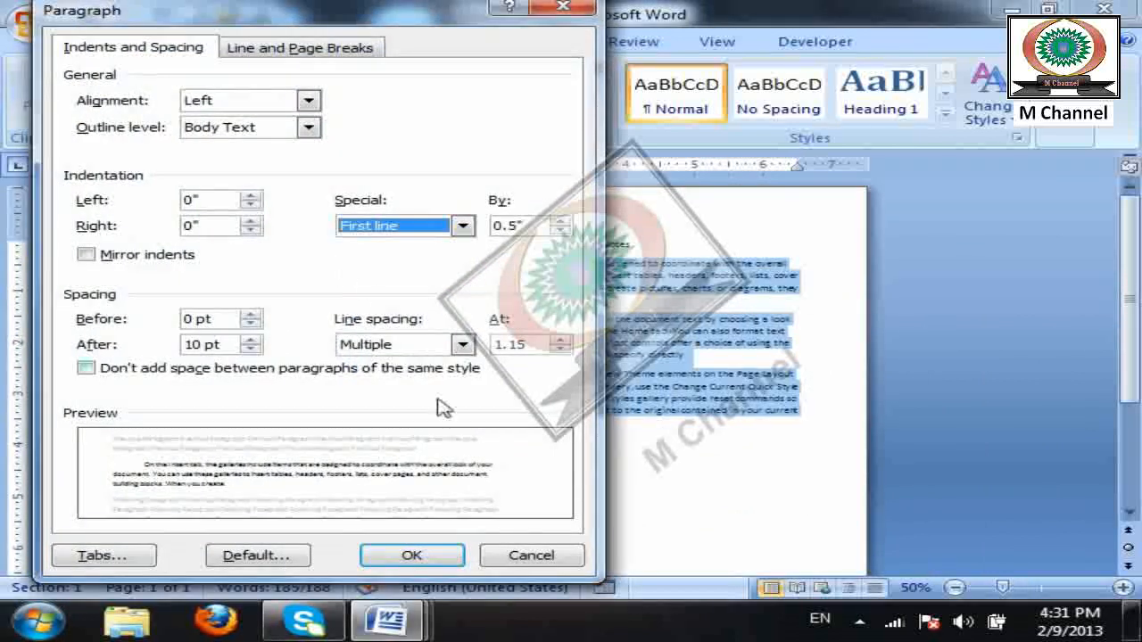
click(416, 552)
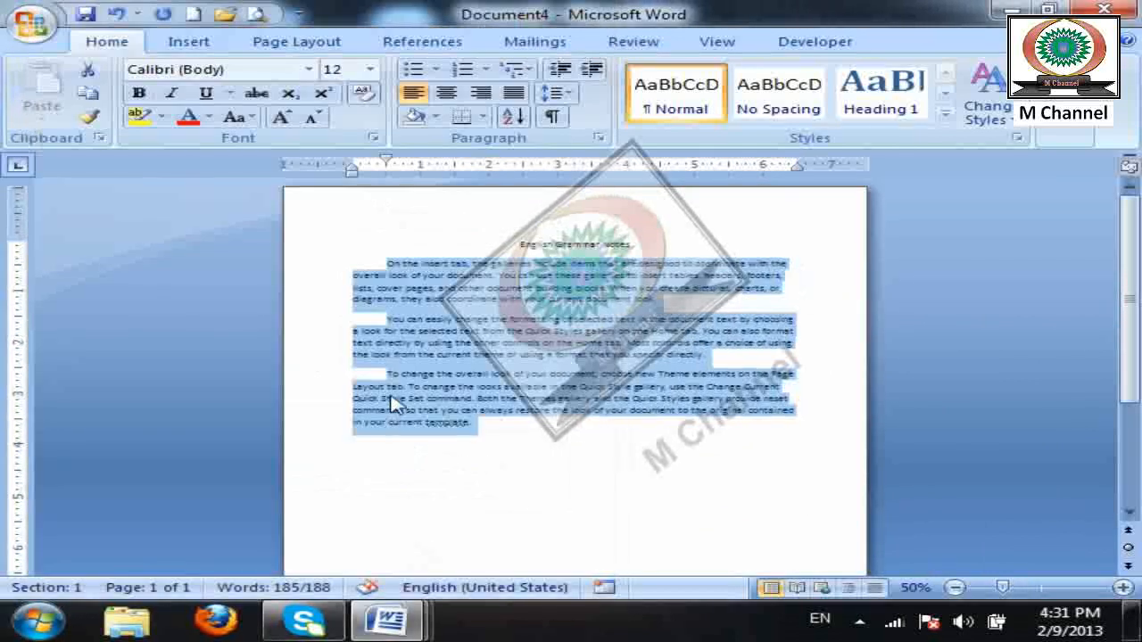
Set the special indentation of the three body paragraphs to (none).
scroll(406, 411, up, 3)
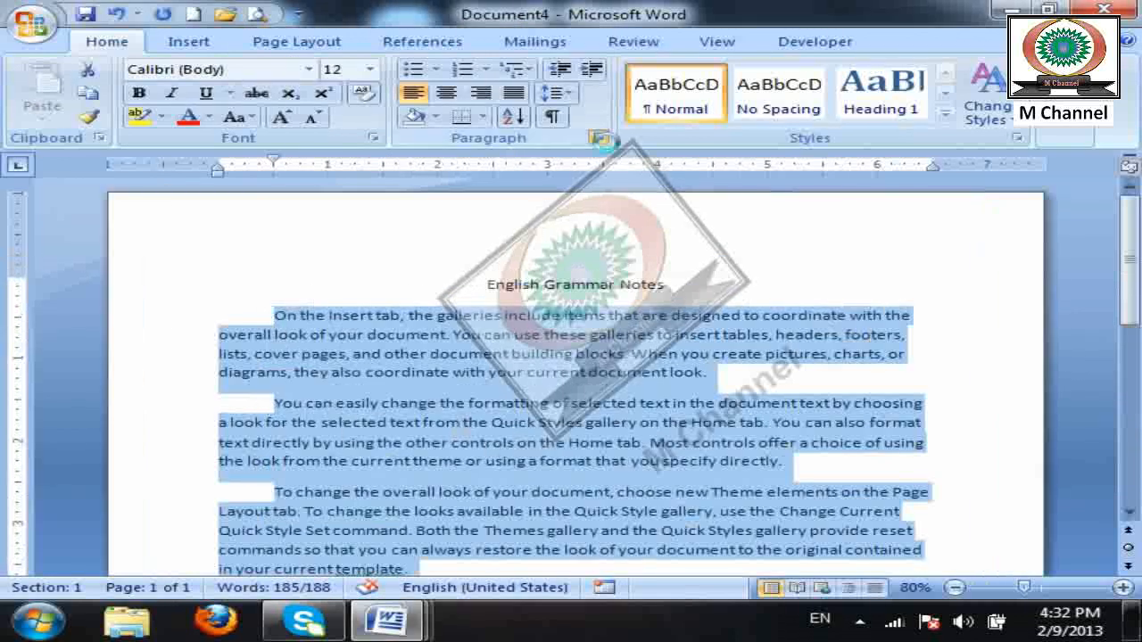
click(598, 137)
click(370, 225)
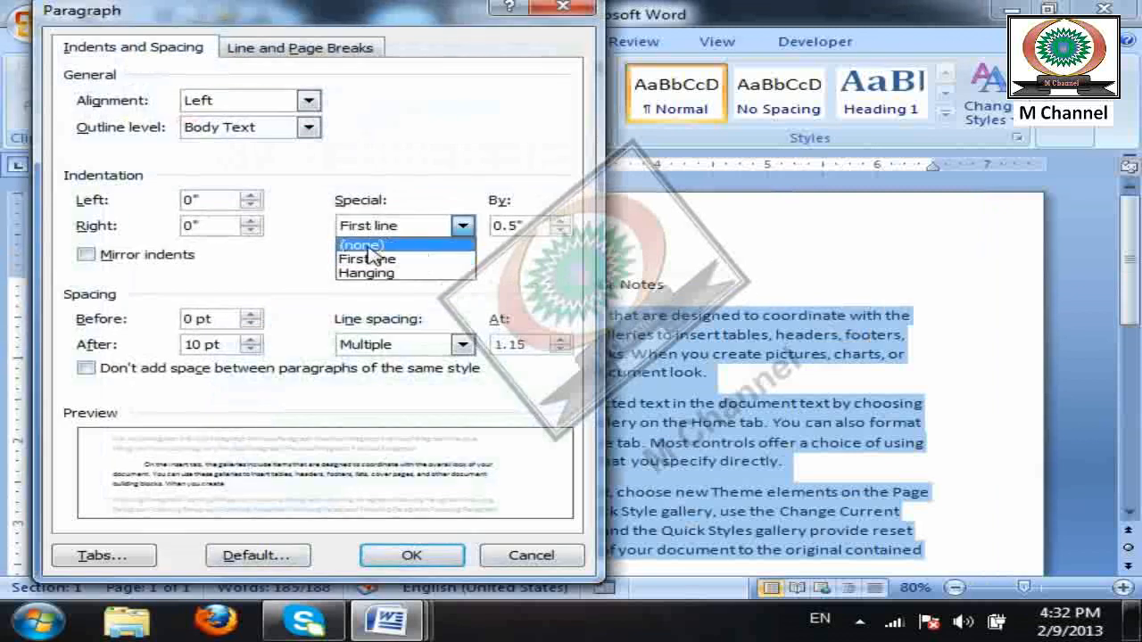
click(369, 243)
click(421, 557)
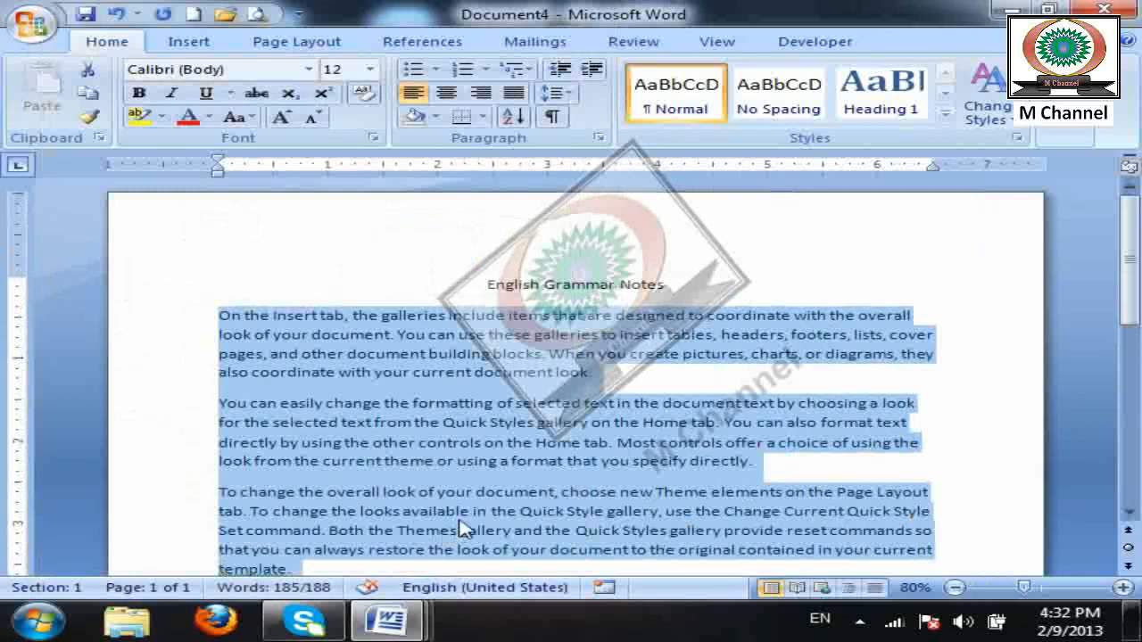
Apply a Hanging special indentation of 0.5" to the three body paragraphs.
click(598, 138)
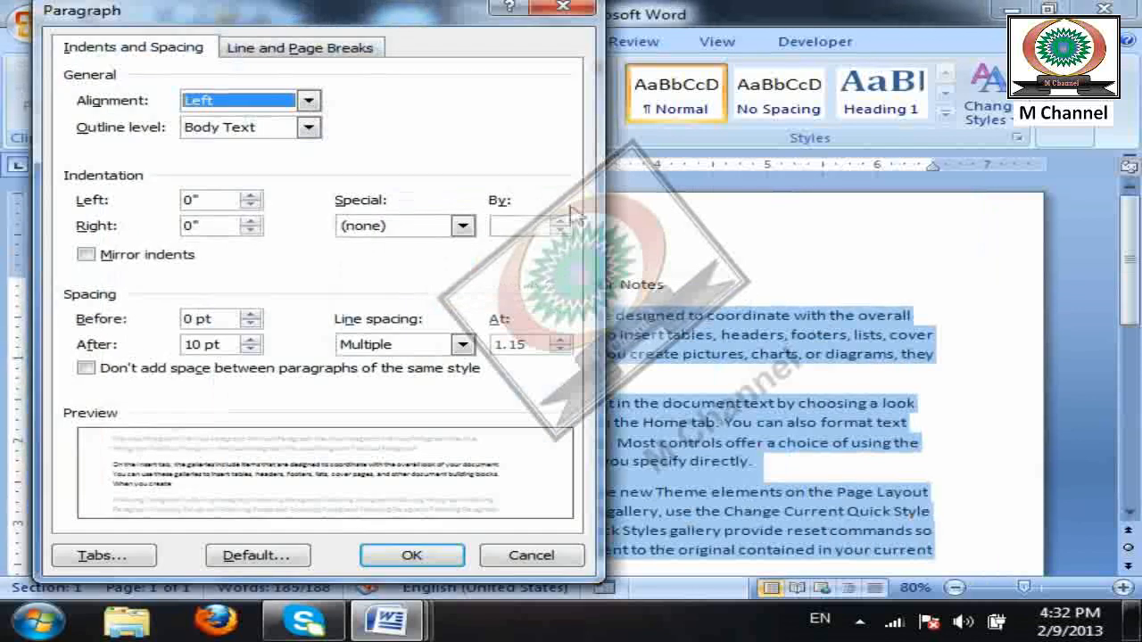
click(418, 228)
click(360, 273)
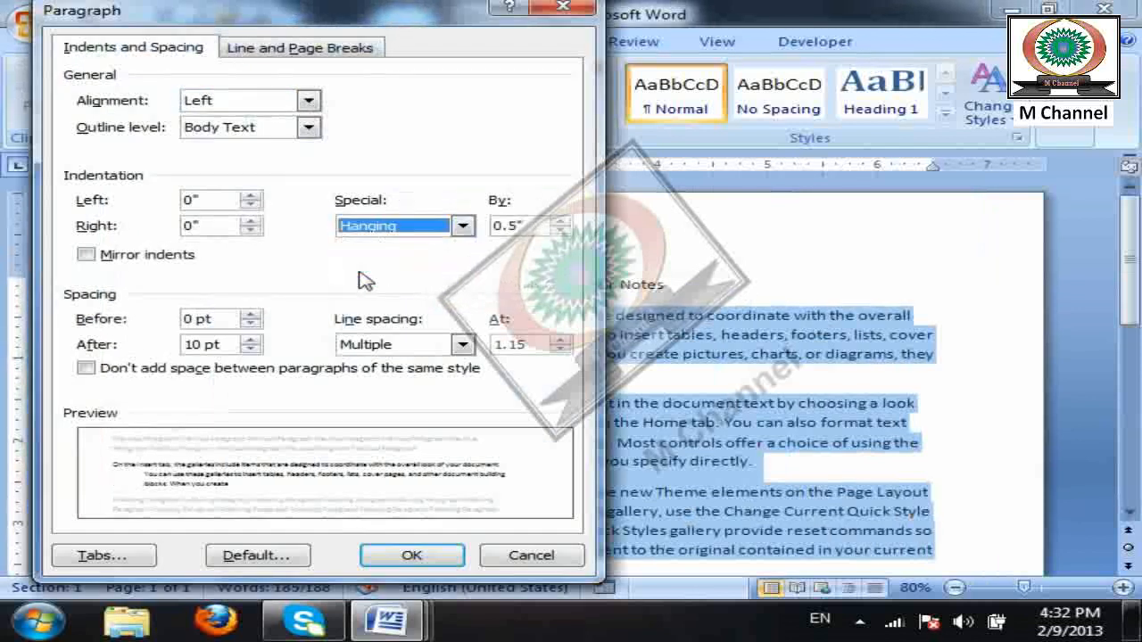
drag(335, 18, 652, 80)
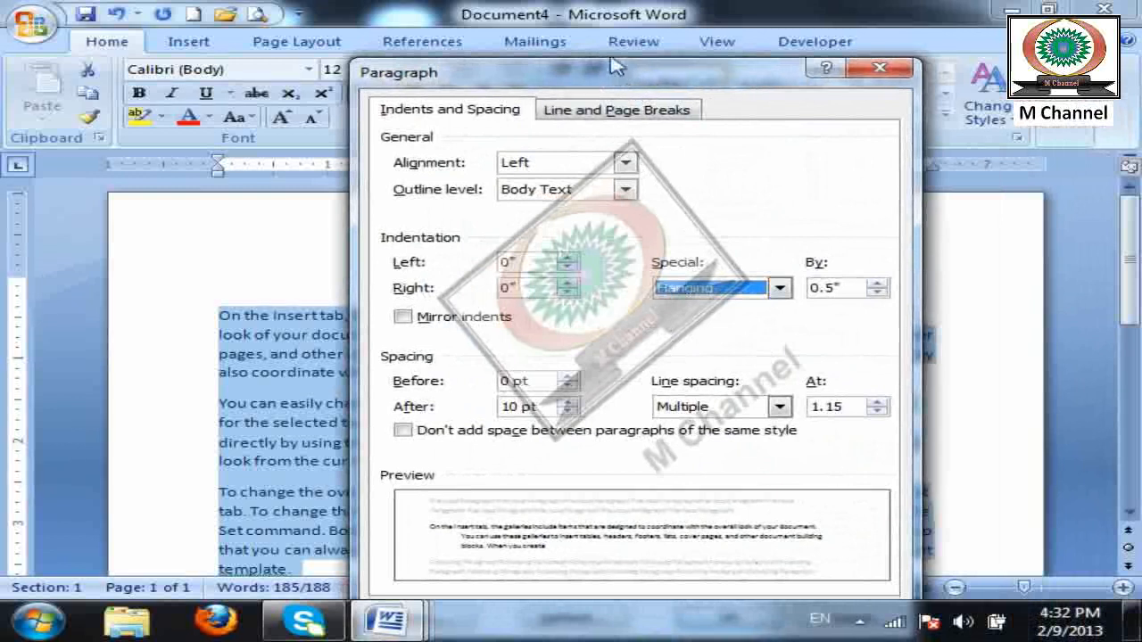
drag(615, 69, 614, 7)
click(722, 558)
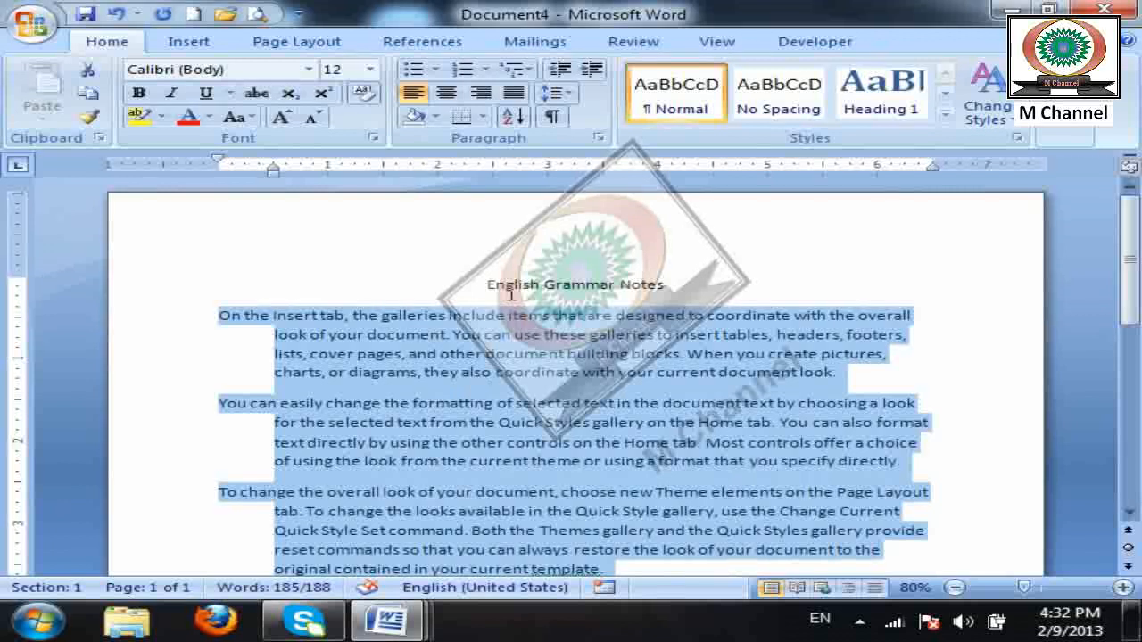
Change the special indentation of the three body paragraphs to First line by 1.5".
click(599, 137)
click(778, 226)
click(734, 259)
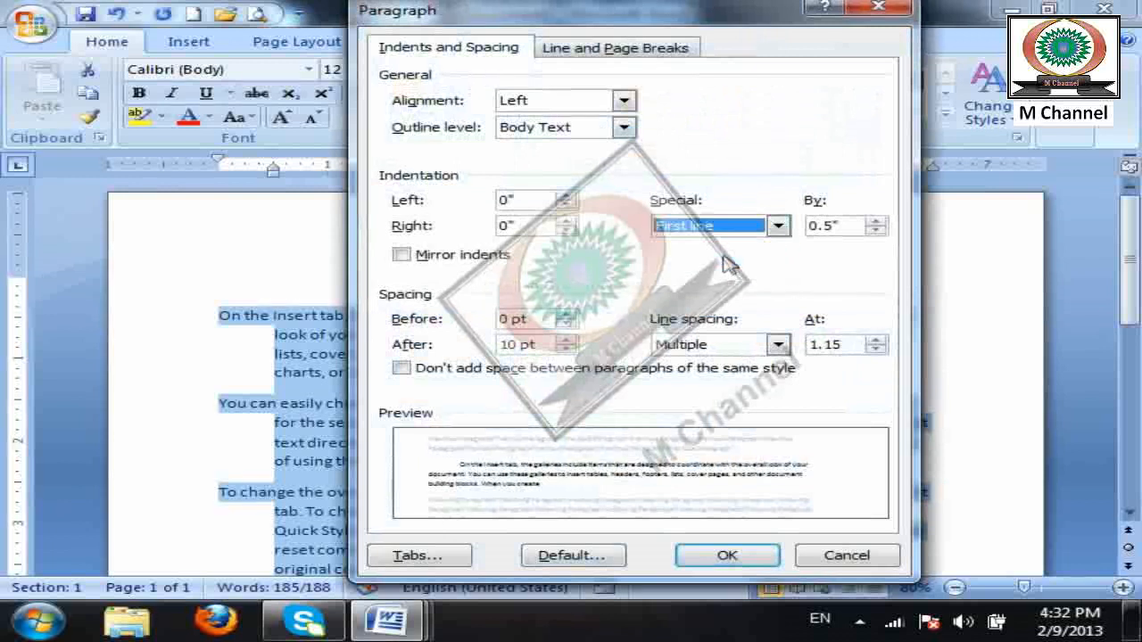
click(877, 222)
click(877, 221)
click(877, 221)
click(877, 221)
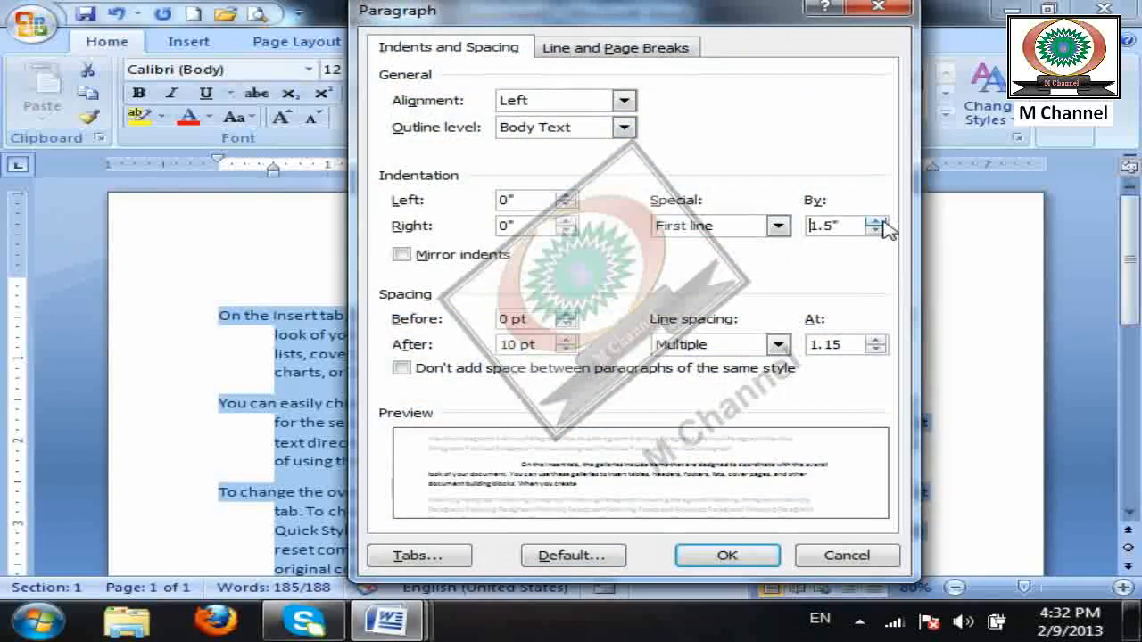
click(731, 554)
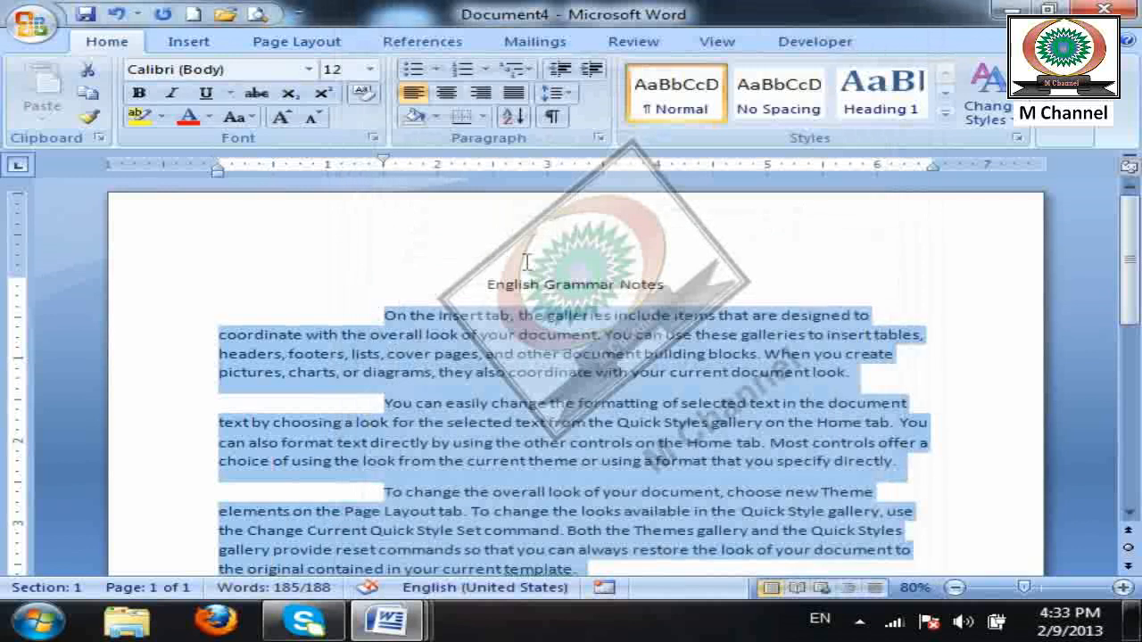
Set the special indentation of the three selected body paragraphs back to (none).
click(598, 138)
click(778, 227)
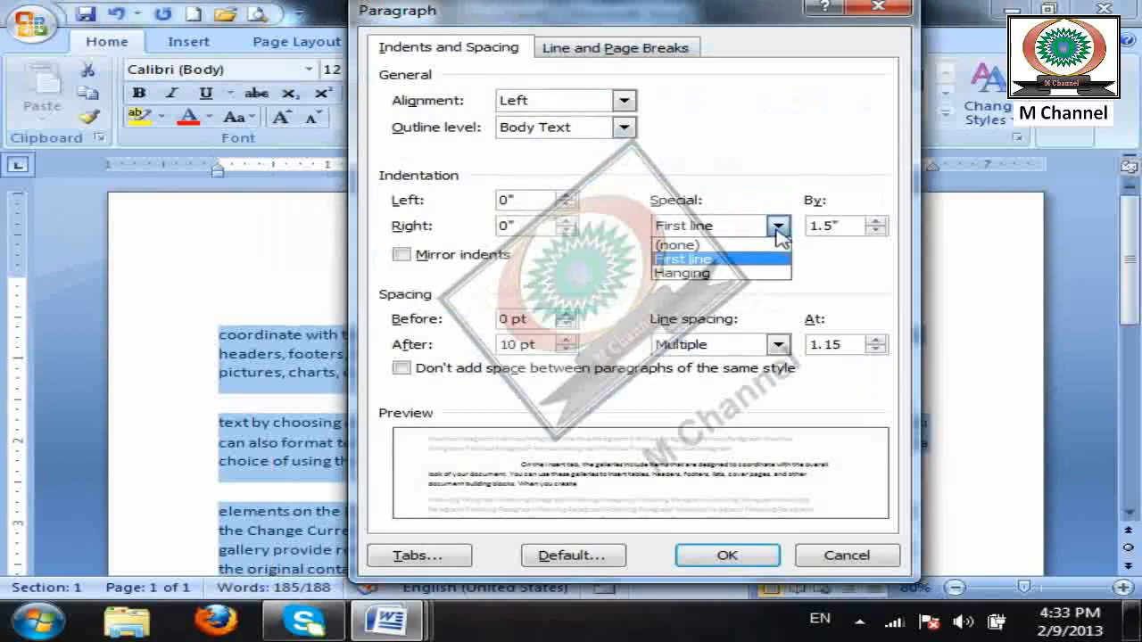
click(683, 245)
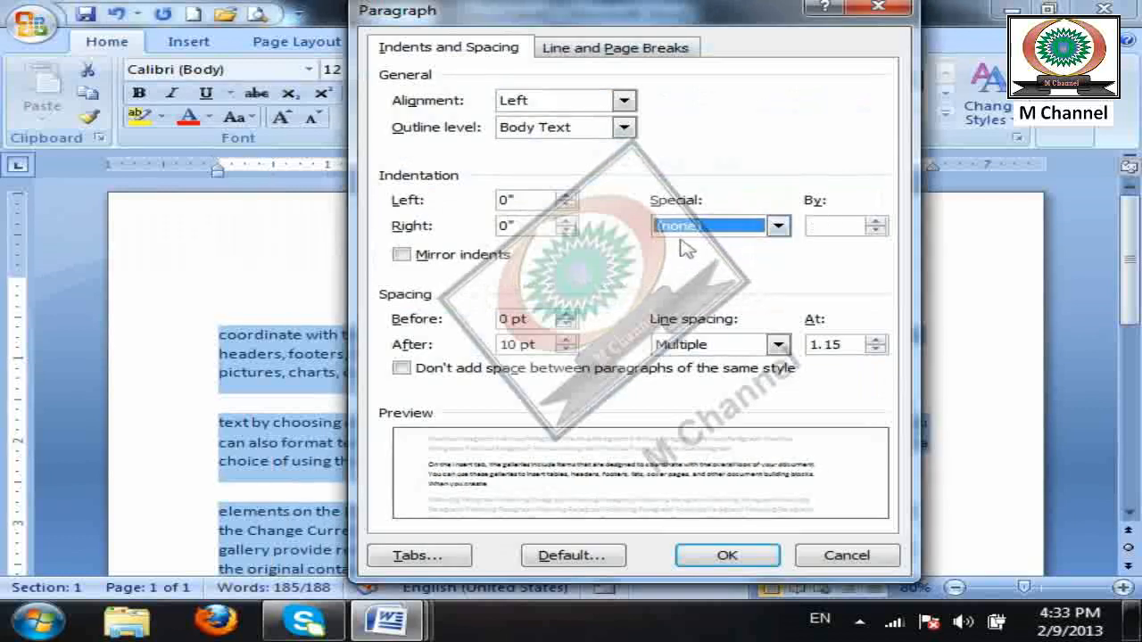
click(741, 554)
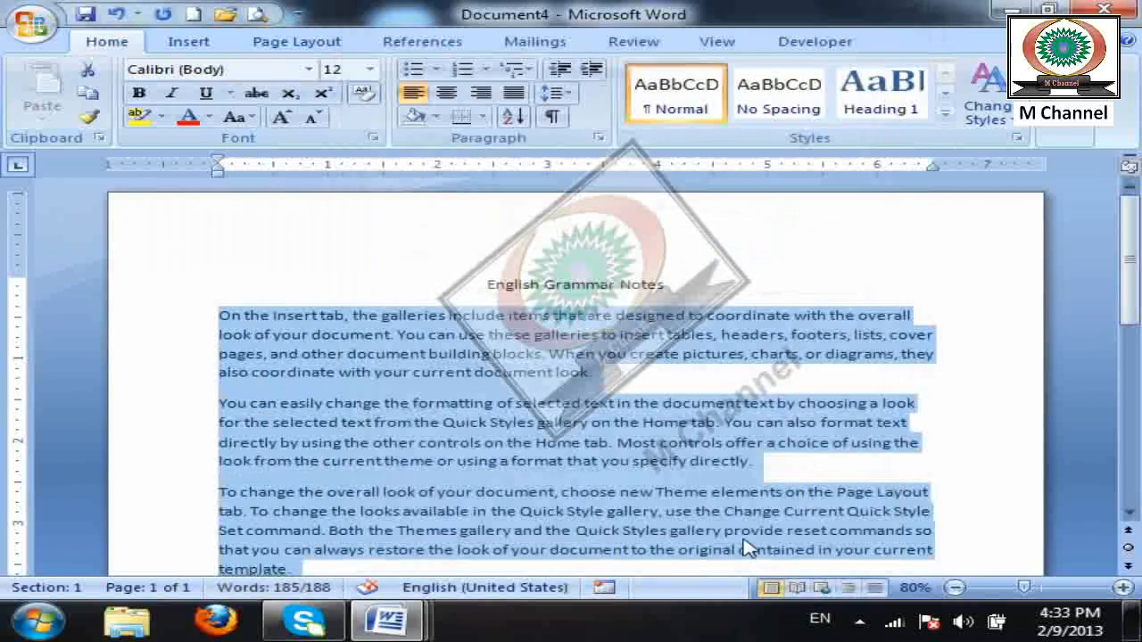
click(598, 138)
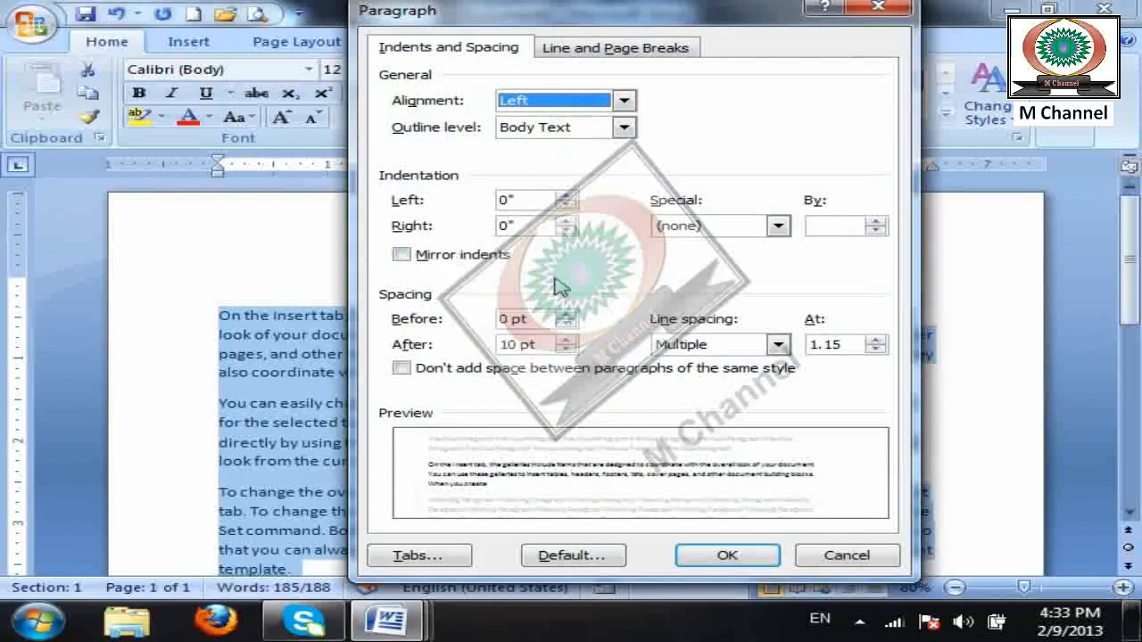
click(490, 258)
click(490, 259)
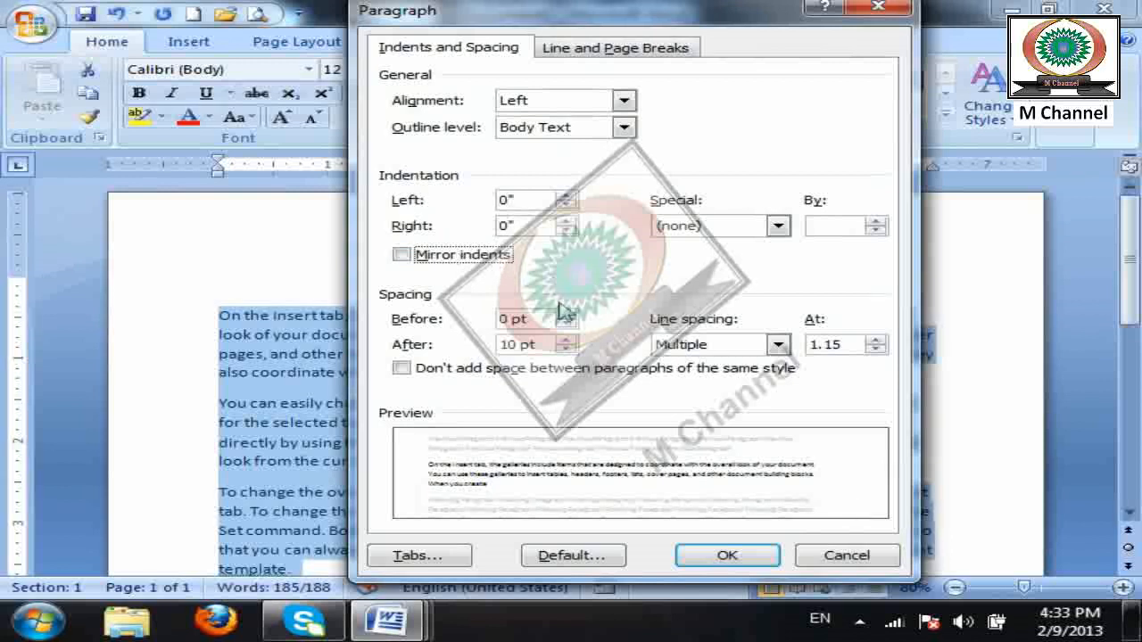
click(830, 553)
Insert a page break on the empty line below the third body paragraph to start a second page.
scroll(803, 509, down, 1)
click(745, 497)
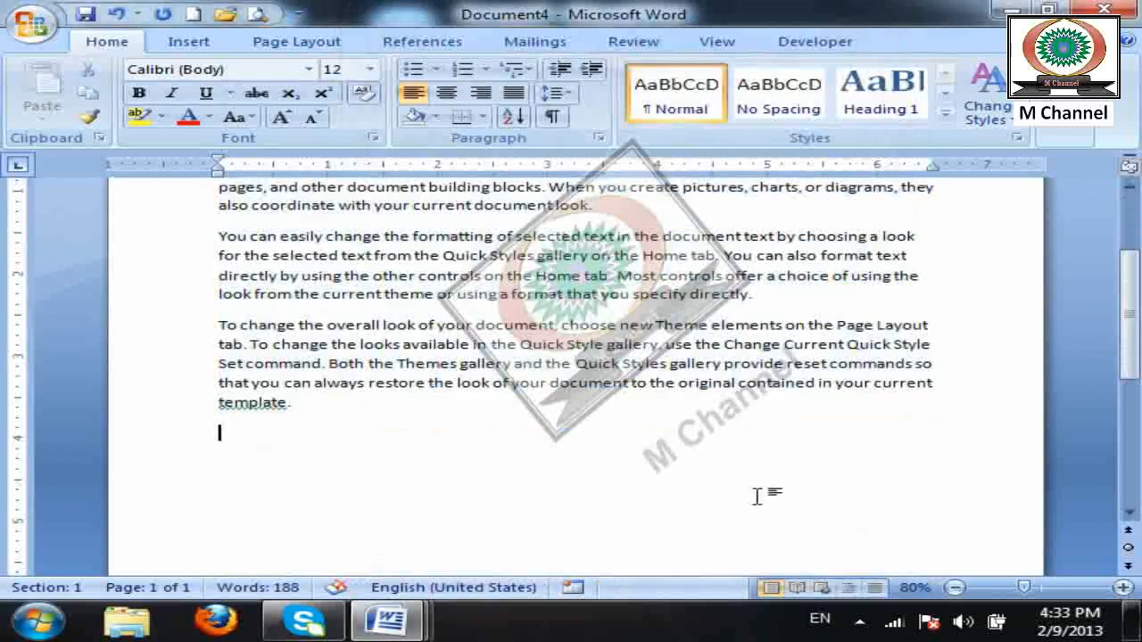
key(ctrl+Return)
Capture the two side-by-side pages with Snipping Tool and hand-label the facing edges as inside and the outer edges as outside.
scroll(759, 496, down, 4)
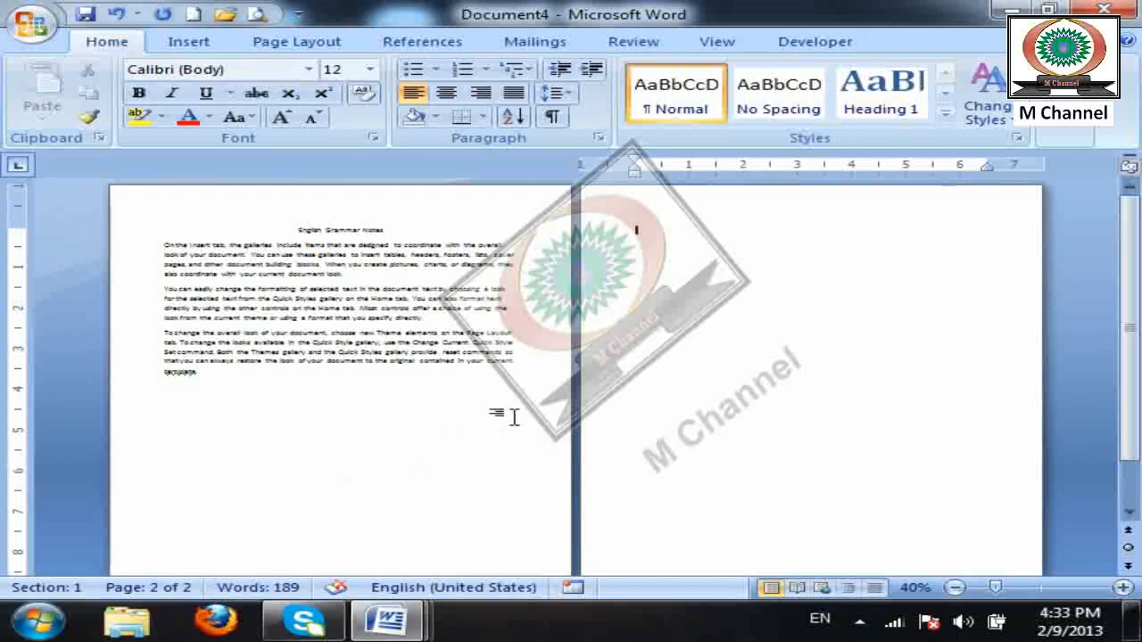
scroll(571, 384, down, 2)
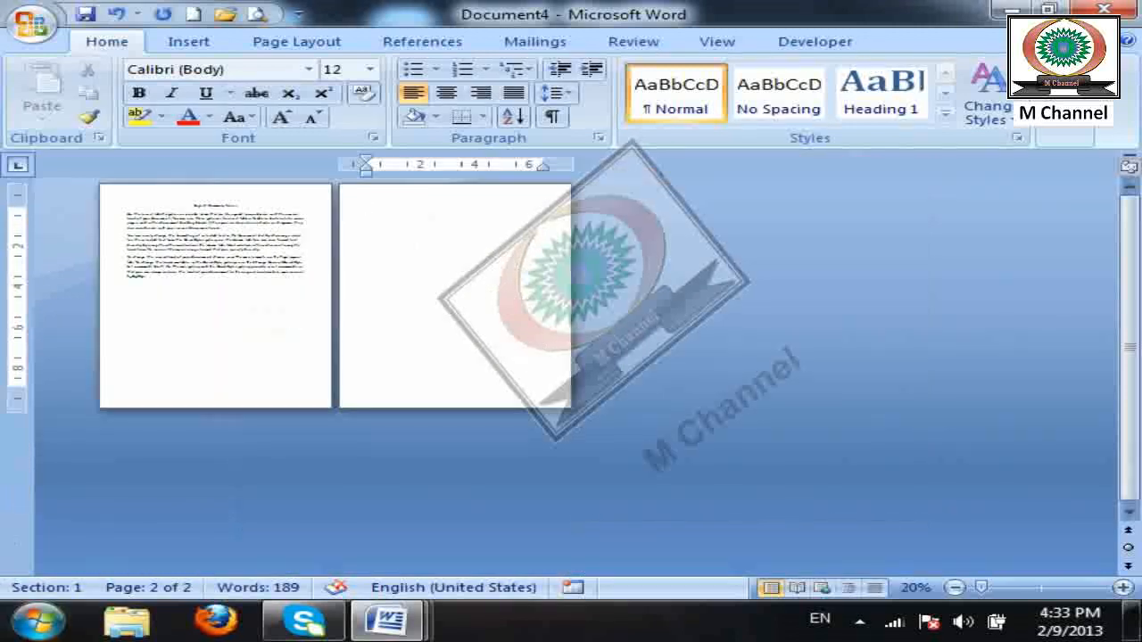
click(37, 622)
click(136, 306)
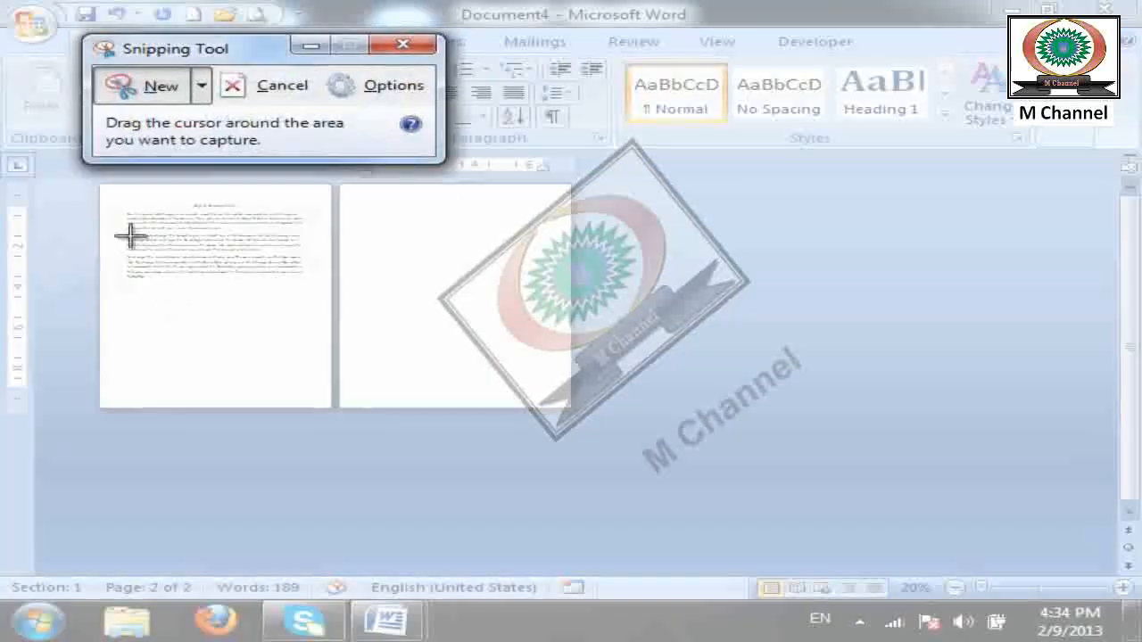
drag(82, 169, 746, 473)
mouse_move(453, 253)
mouse_down()
mouse_move(383, 212)
mouse_move(383, 457)
mouse_move(428, 215)
mouse_move(393, 492)
mouse_move(469, 530)
mouse_up()
mouse_move(573, 526)
mouse_down()
mouse_move(663, 523)
mouse_move(752, 479)
mouse_move(772, 484)
mouse_up()
mouse_move(615, 323)
mouse_down()
mouse_move(451, 146)
mouse_move(95, 283)
mouse_move(186, 316)
mouse_move(193, 297)
mouse_move(259, 284)
mouse_up()
mouse_move(754, 192)
mouse_down()
mouse_move(782, 242)
mouse_move(838, 185)
mouse_move(890, 169)
mouse_move(940, 203)
mouse_up()
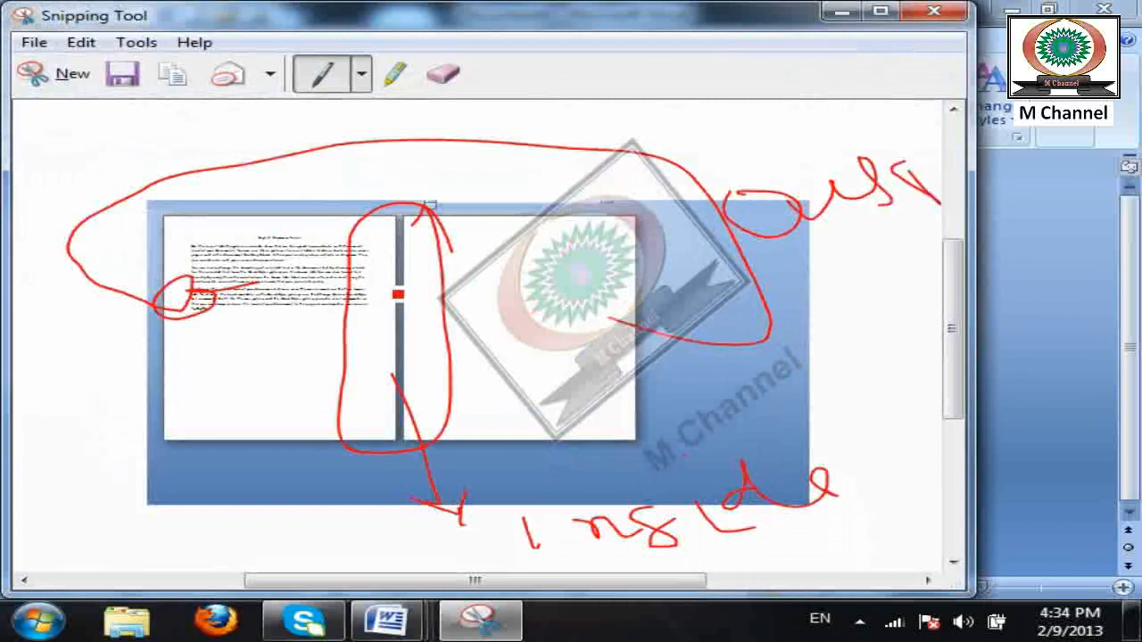
Draw further pen marks over the outer edge and the inner margins of the snip, and close Snipping Tool without saving.
mouse_move(553, 148)
mouse_down()
mouse_move(604, 132)
mouse_move(579, 186)
mouse_move(616, 187)
mouse_move(736, 100)
mouse_up()
drag(612, 109, 571, 166)
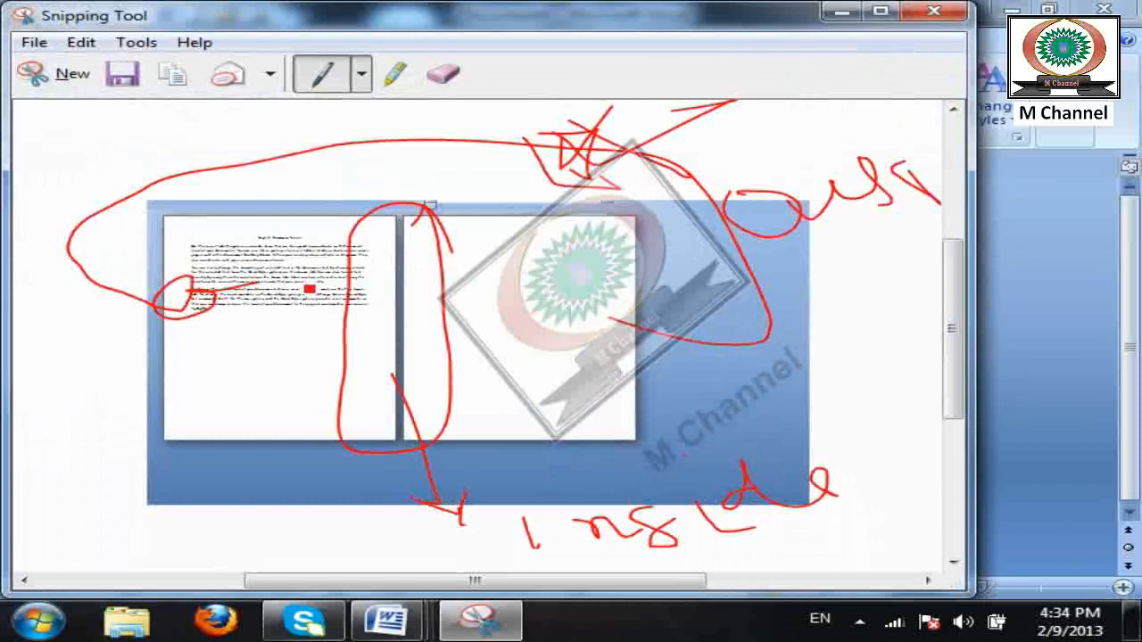
mouse_move(333, 230)
mouse_down()
mouse_move(339, 313)
mouse_move(322, 357)
mouse_up()
drag(390, 252, 368, 305)
drag(380, 318, 372, 336)
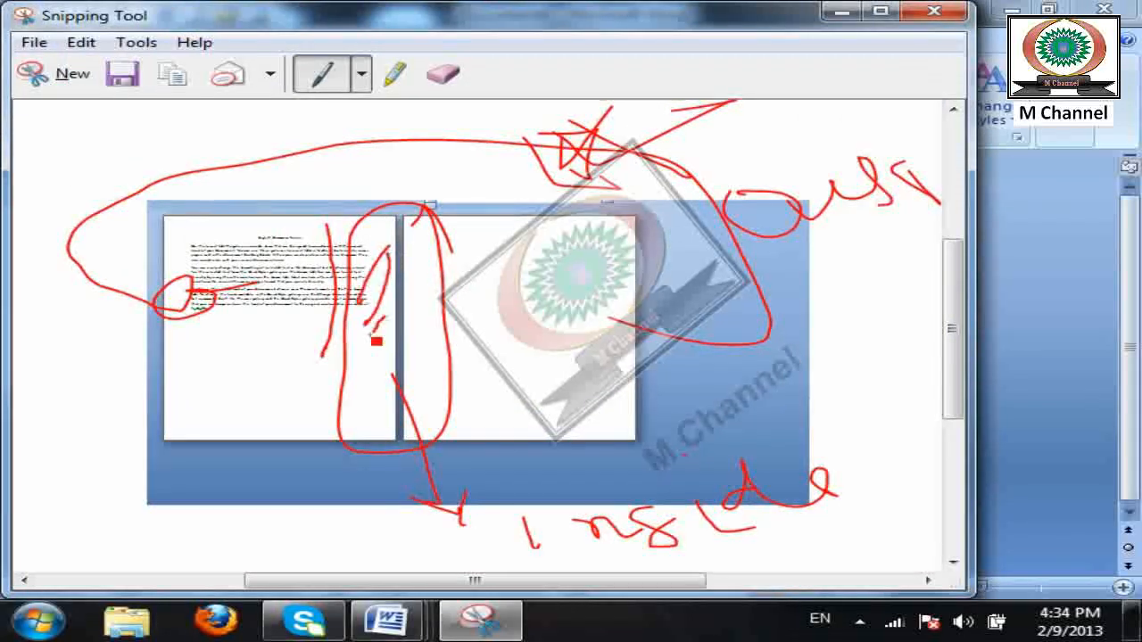
drag(419, 230, 418, 348)
drag(368, 246, 452, 256)
drag(375, 268, 446, 268)
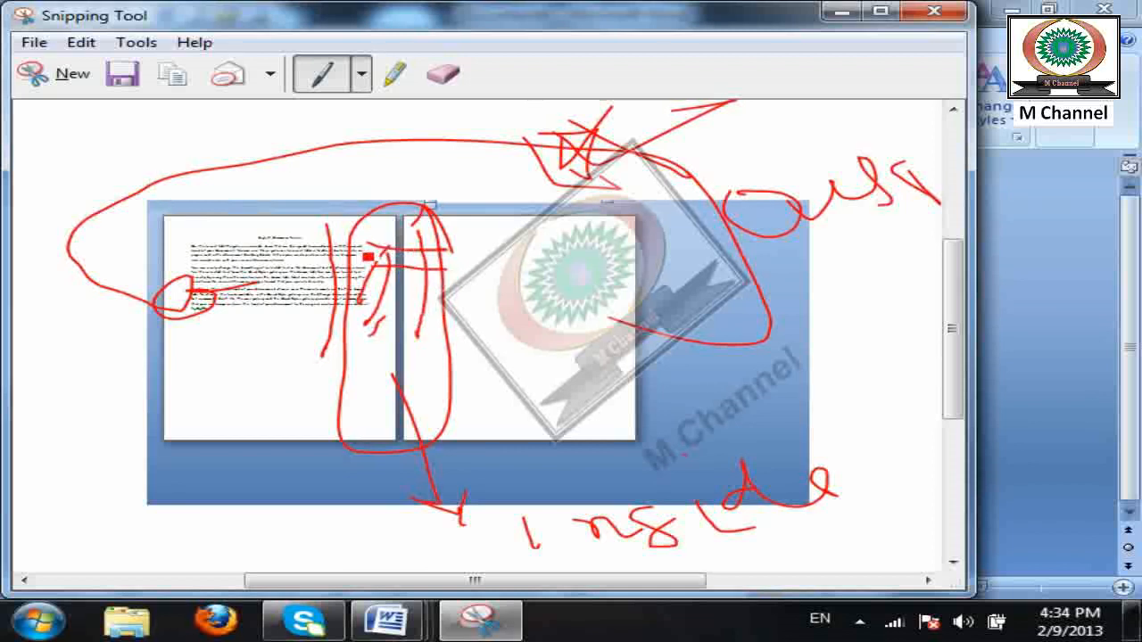
mouse_move(395, 235)
mouse_down()
mouse_move(392, 310)
mouse_move(427, 242)
mouse_move(451, 290)
mouse_move(468, 258)
mouse_up()
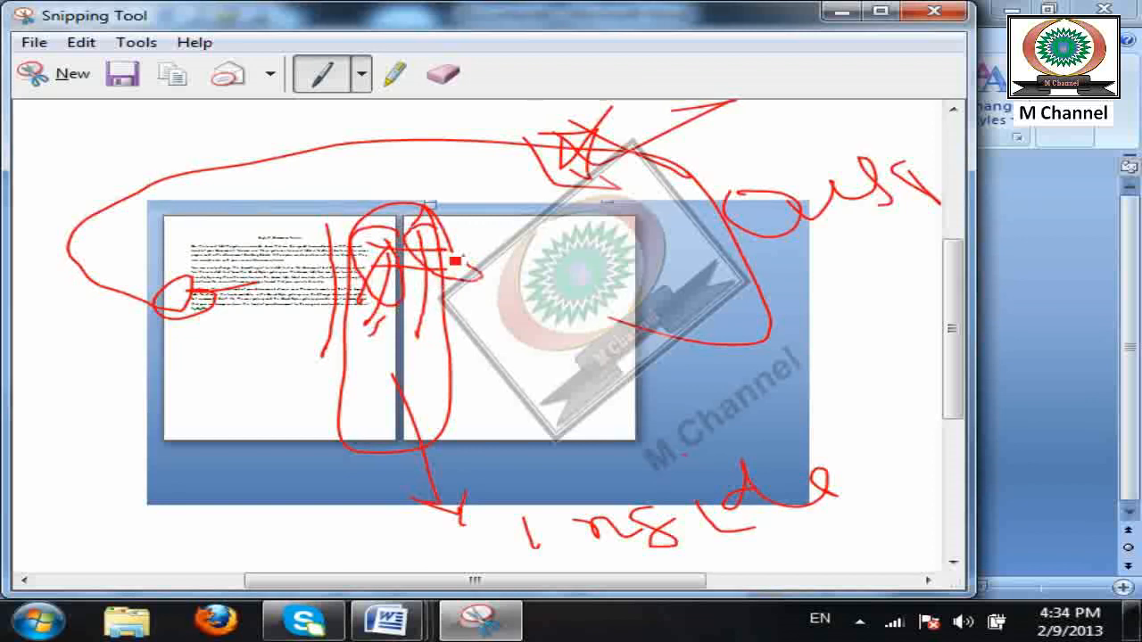
click(933, 11)
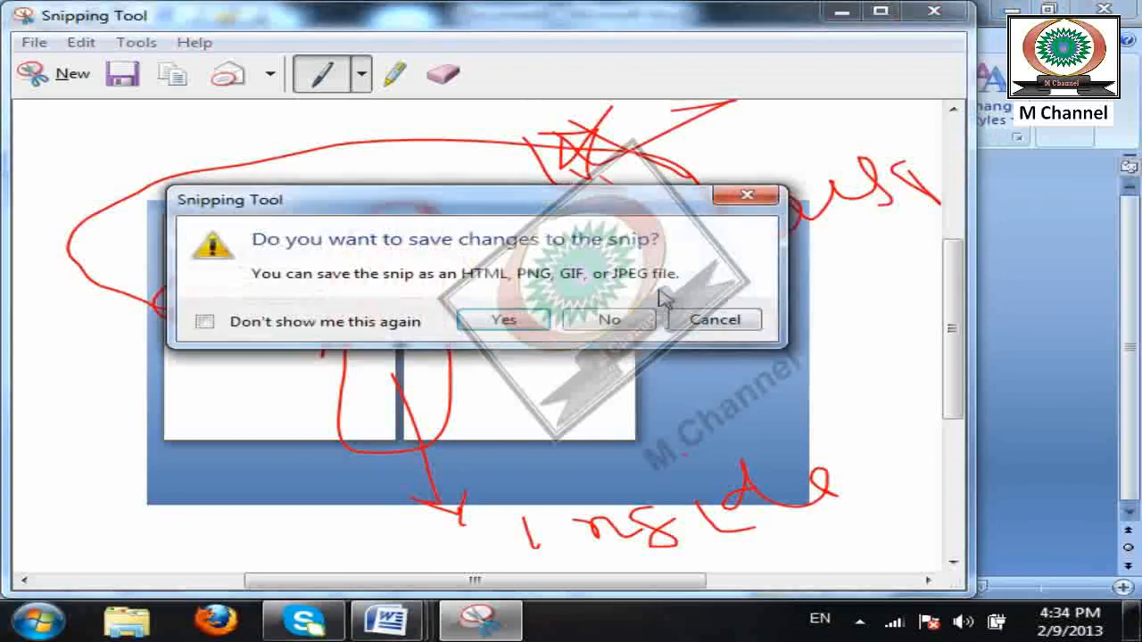
click(625, 321)
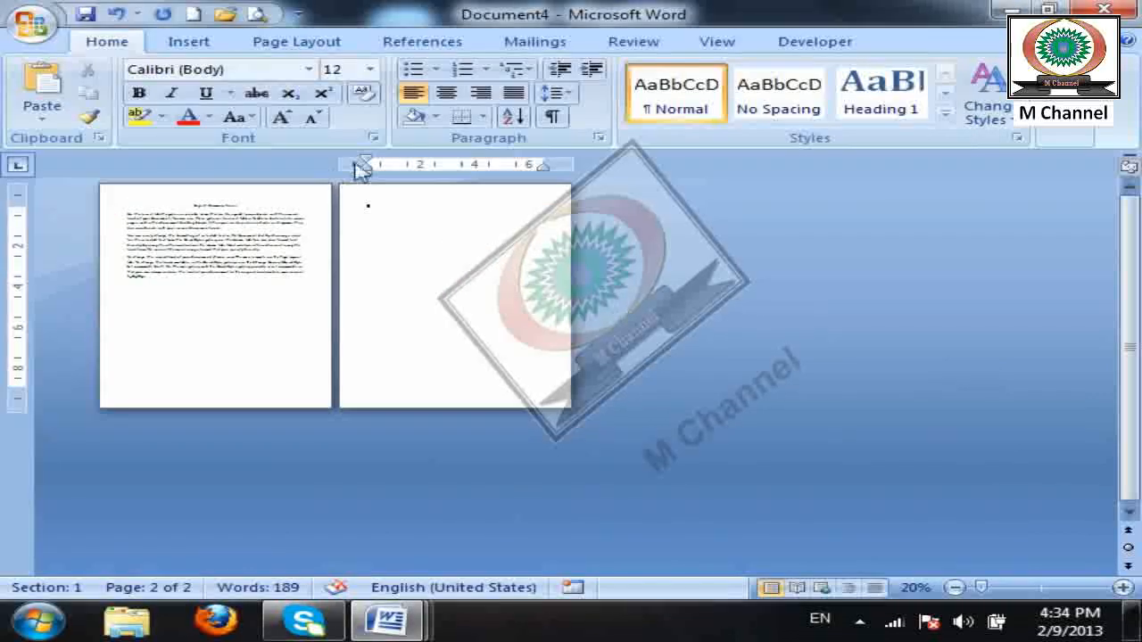
Enable mirror indents for the paragraph on the second page and set the inside indentation to 0.6".
click(599, 139)
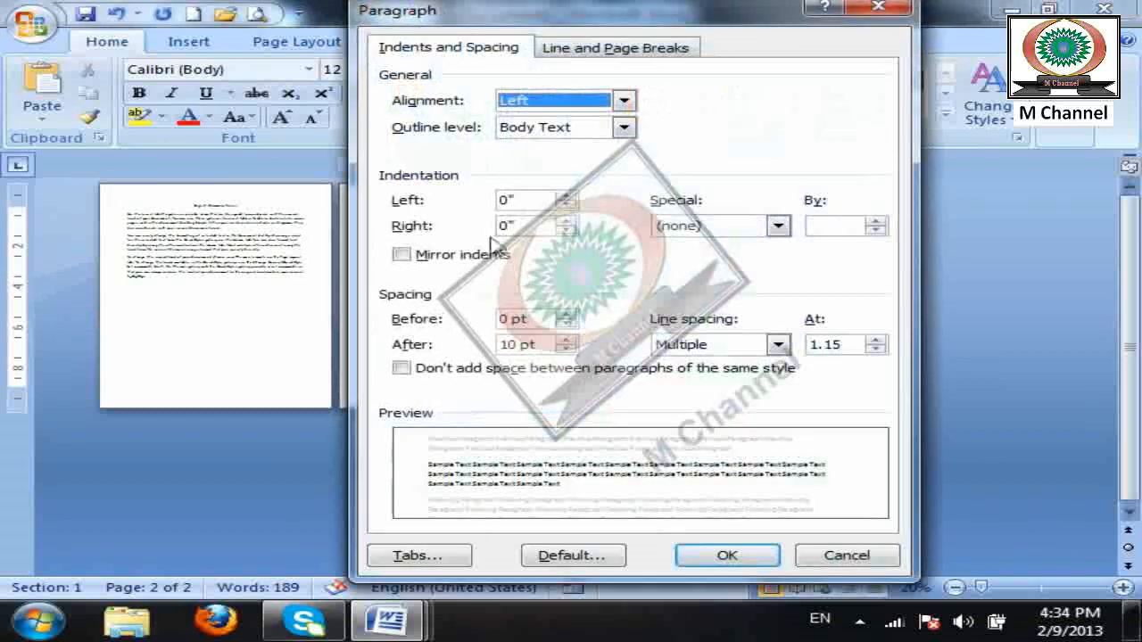
click(439, 256)
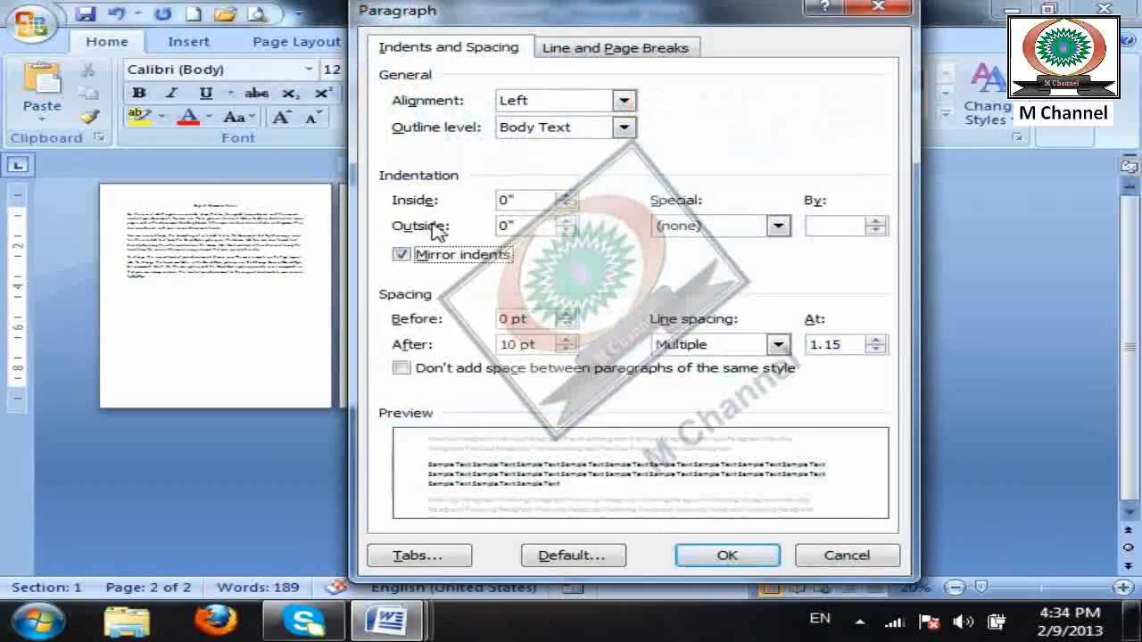
click(566, 196)
click(565, 196)
click(565, 195)
click(566, 195)
click(566, 196)
click(565, 195)
Set the mirrored outside indentation to 0.6" and apply the paragraph settings.
click(565, 221)
click(565, 222)
click(566, 221)
click(566, 221)
click(566, 221)
click(565, 221)
click(565, 221)
click(566, 221)
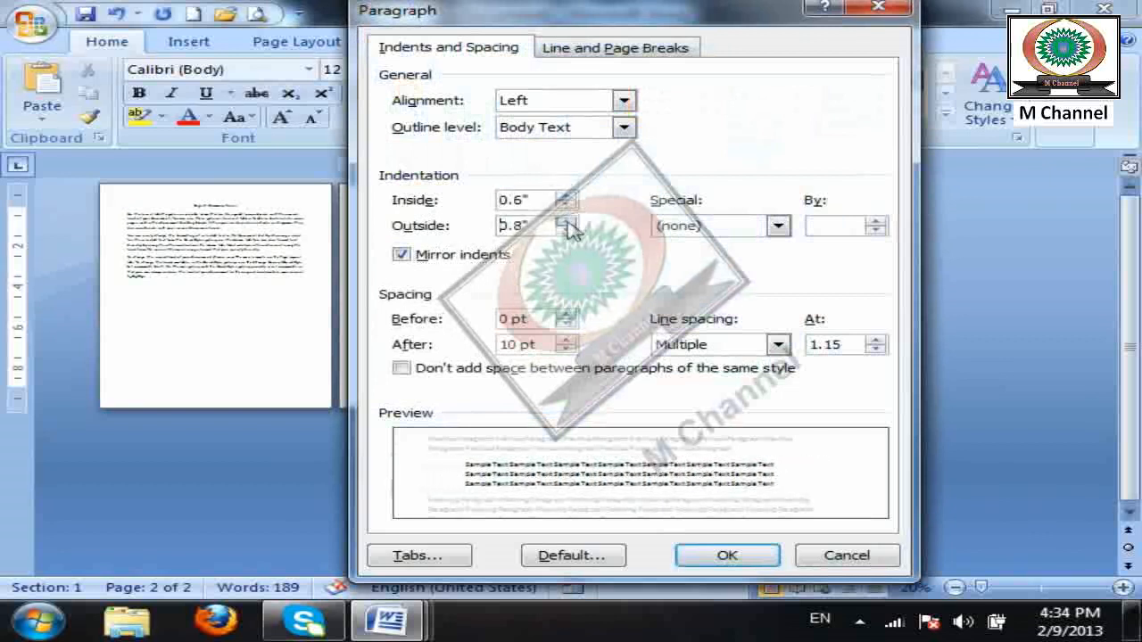
click(565, 231)
click(565, 231)
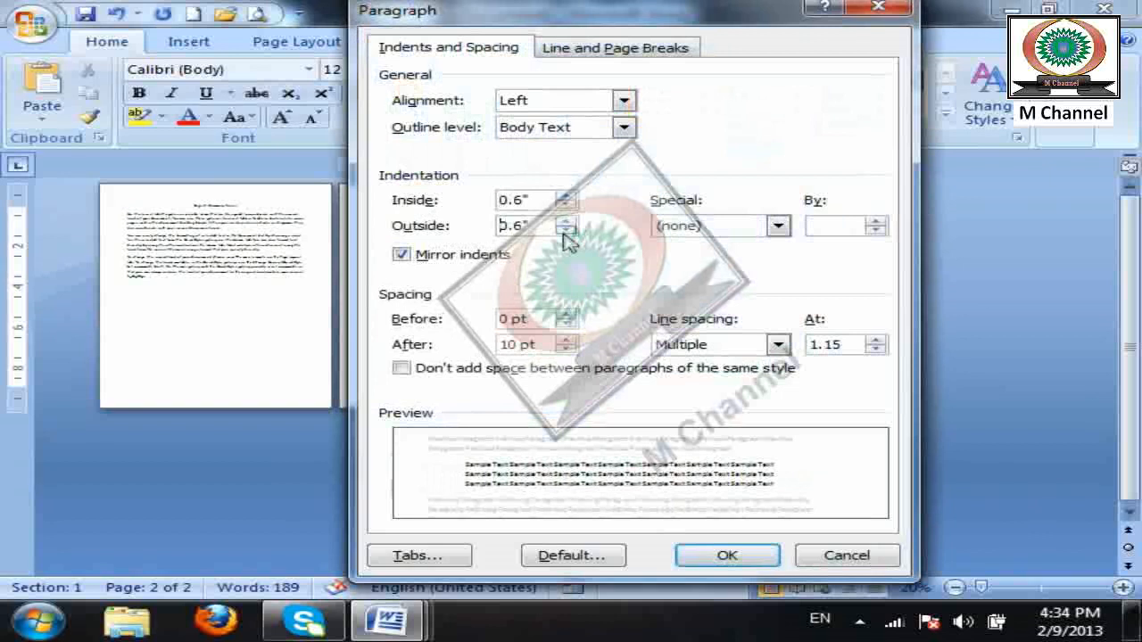
click(727, 555)
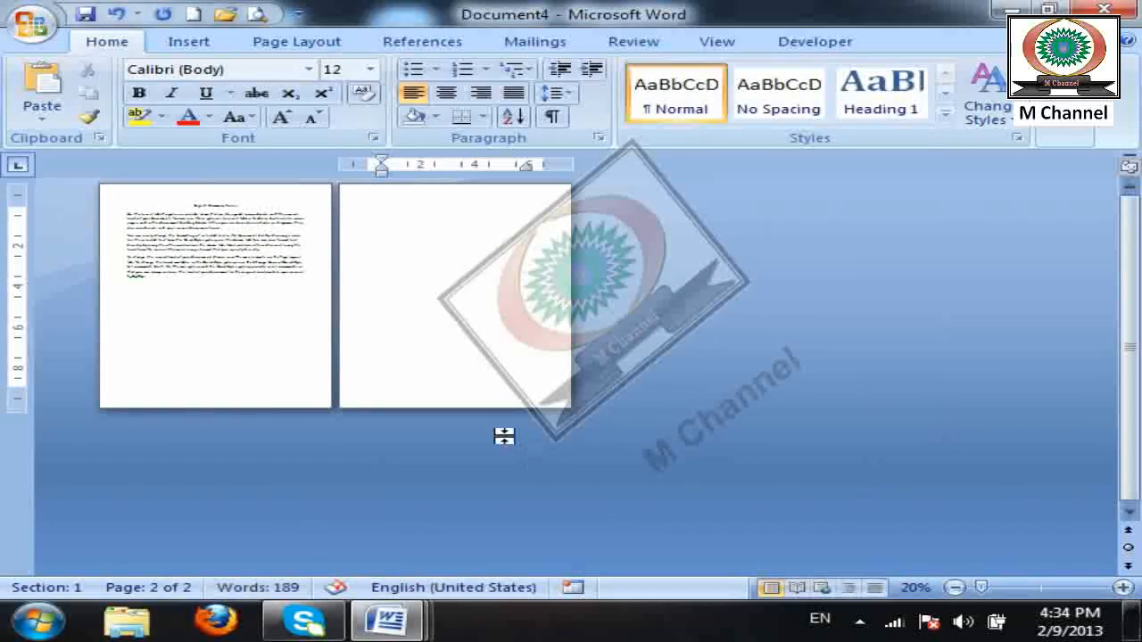
Create a new blank document and look at its paragraph settings without changing them.
scroll(504, 435, up, 9)
scroll(504, 428, down, 7)
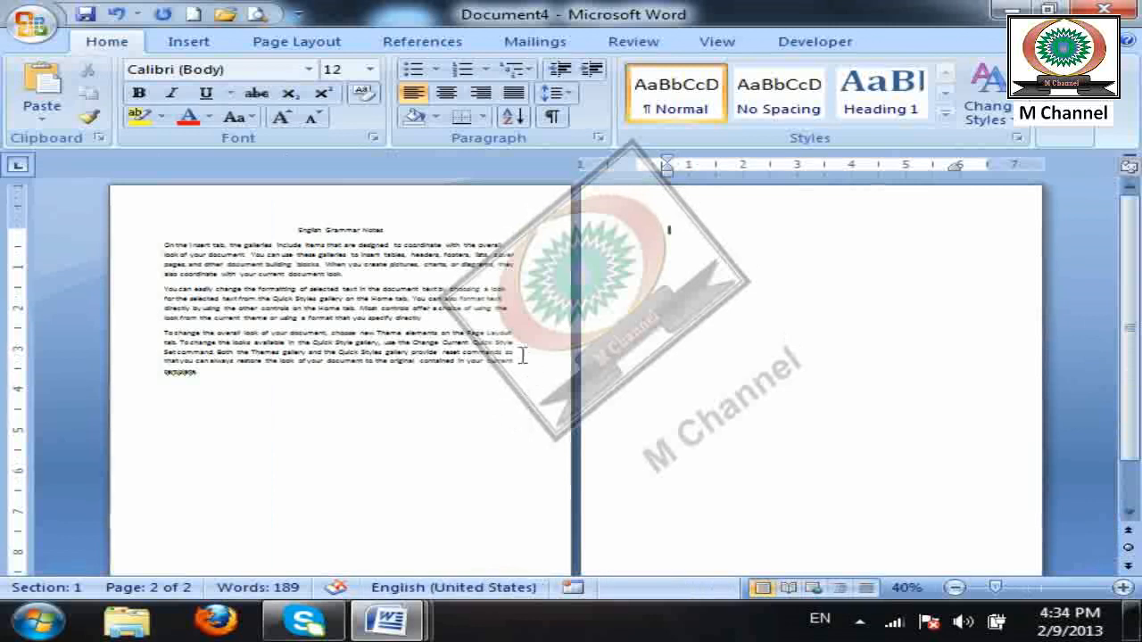
click(194, 13)
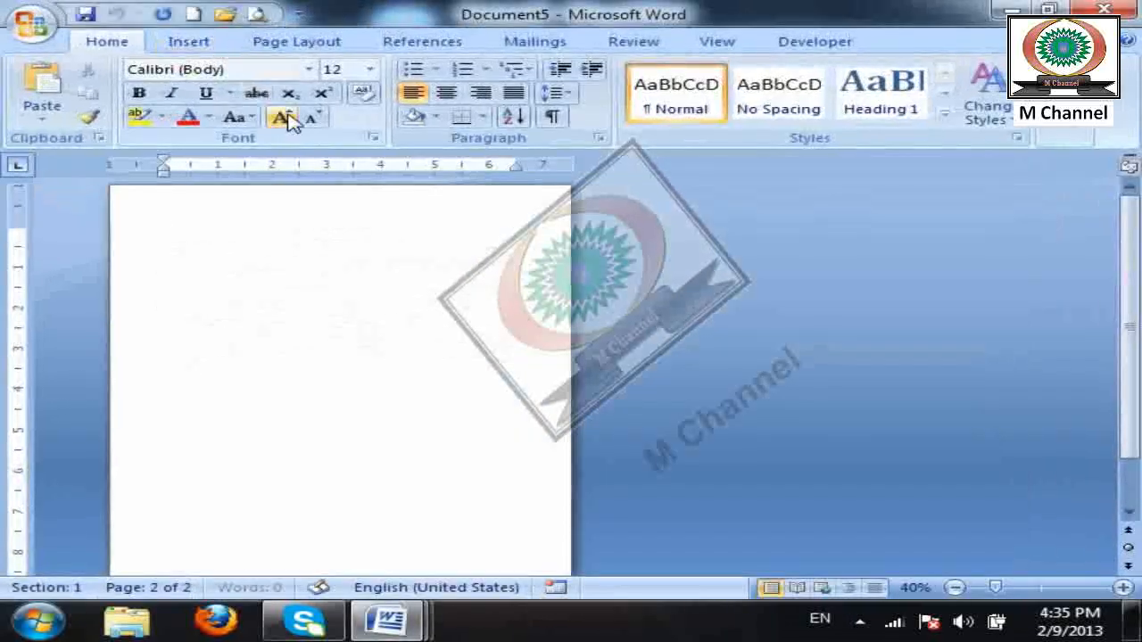
click(597, 140)
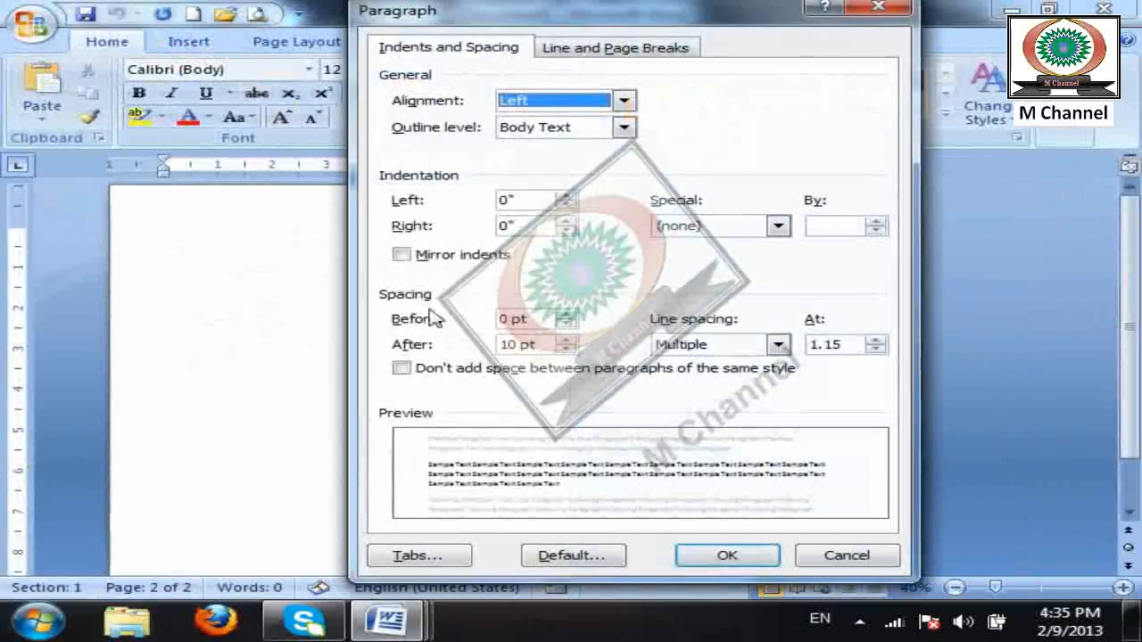
click(841, 555)
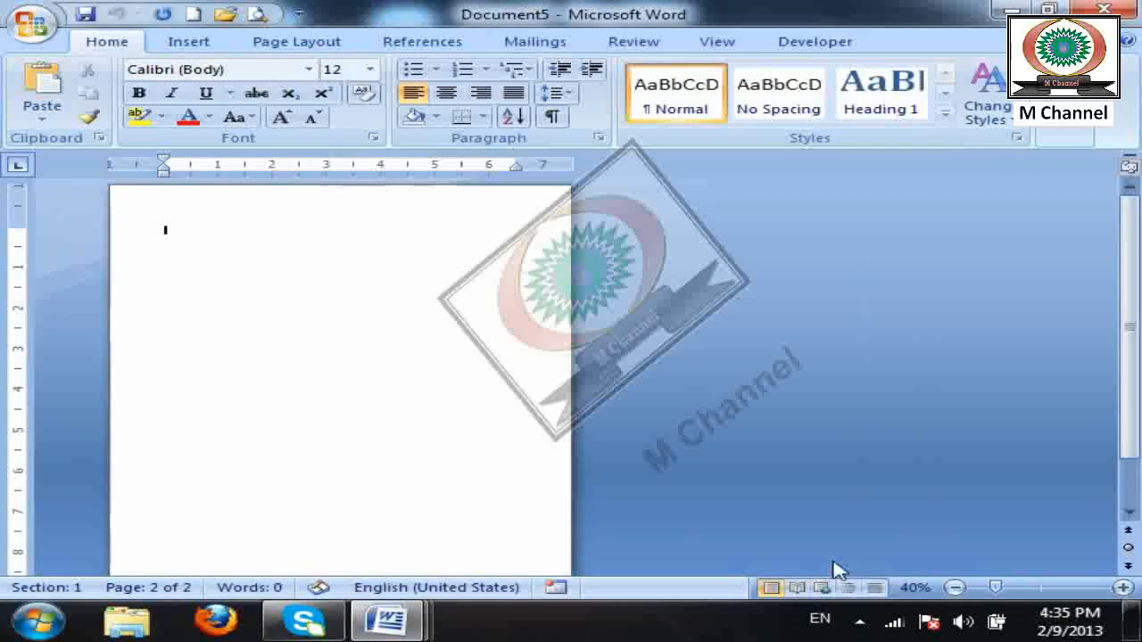
Generate three paragraphs of sample text in the blank document with =rand().
ctrl+scroll(800, 512, up, 3)
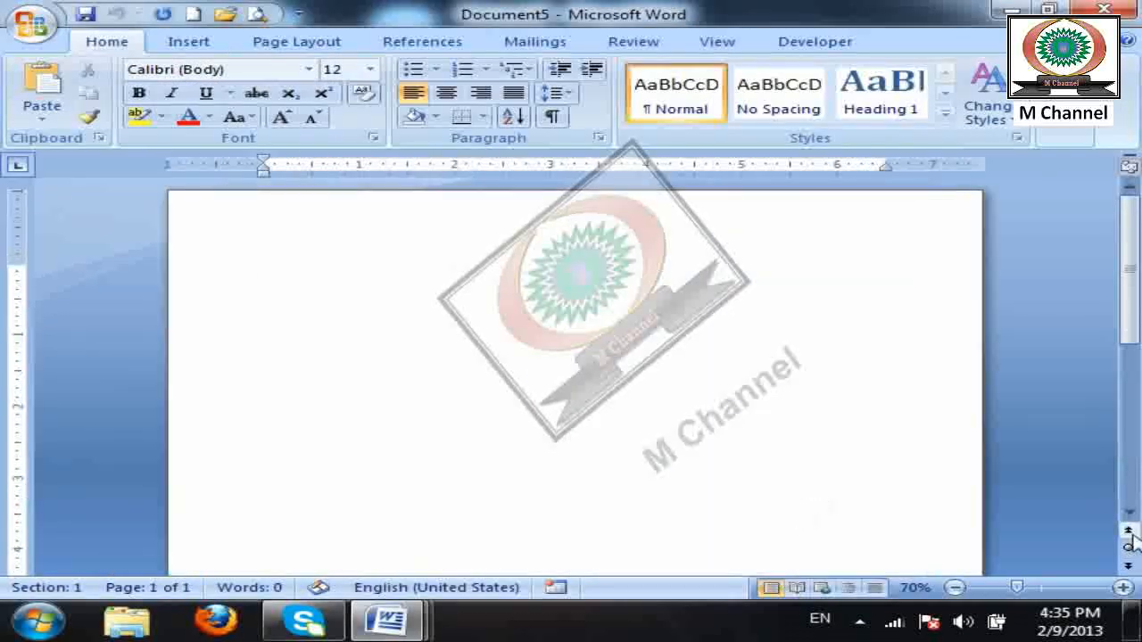
text(=ra)
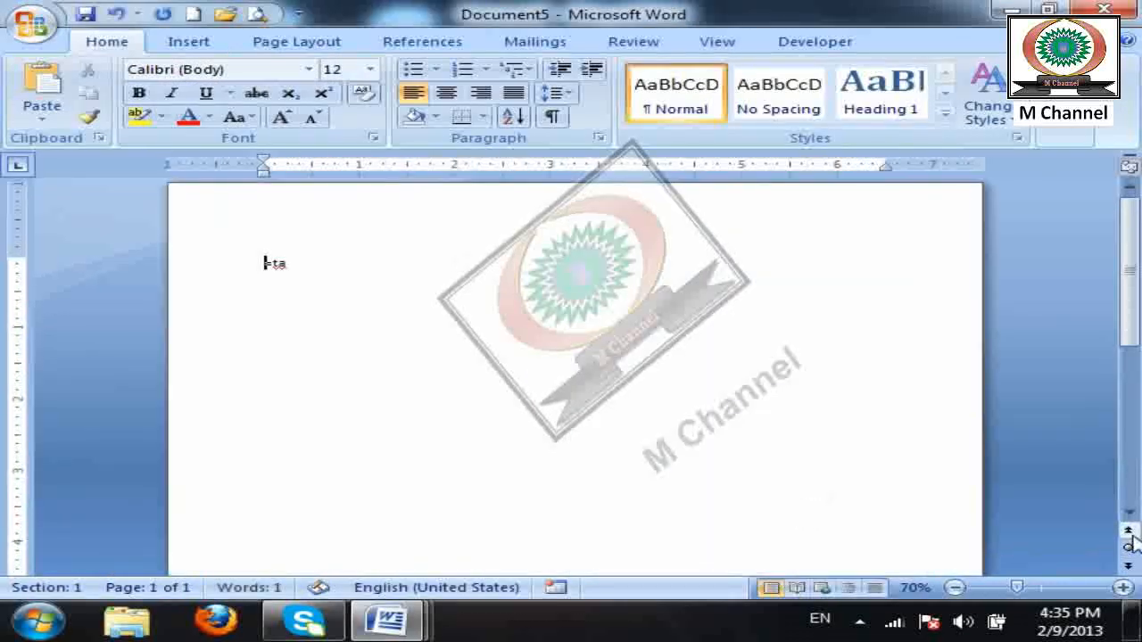
key(Home)
key(BackSpace)
key(BackSpace)
key(BackSpace)
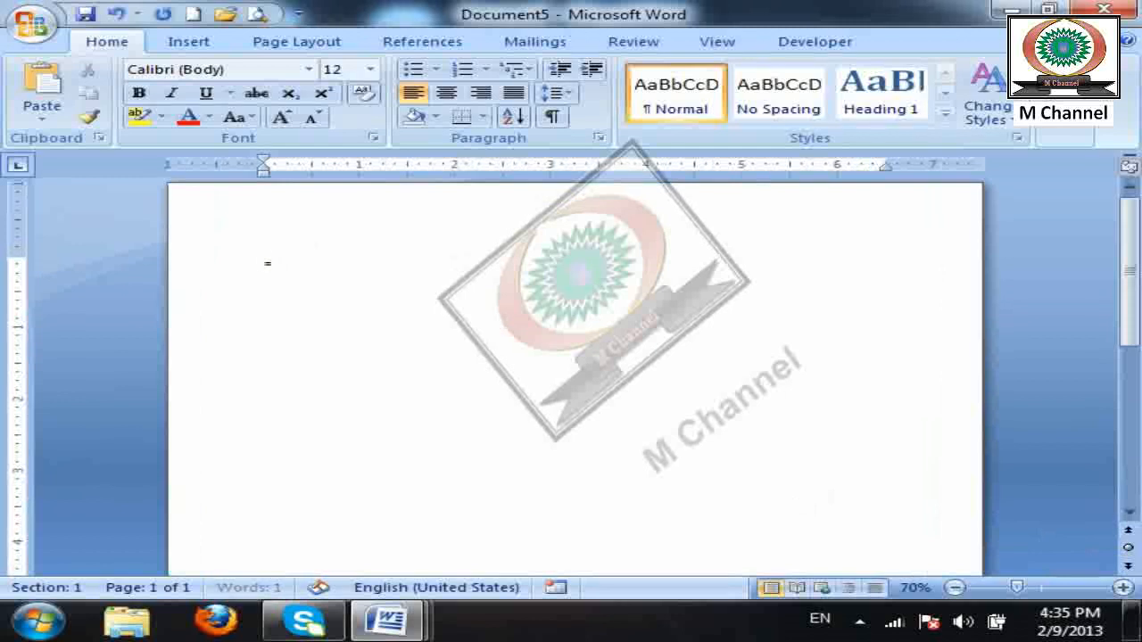
text(=rand())
key(Return)
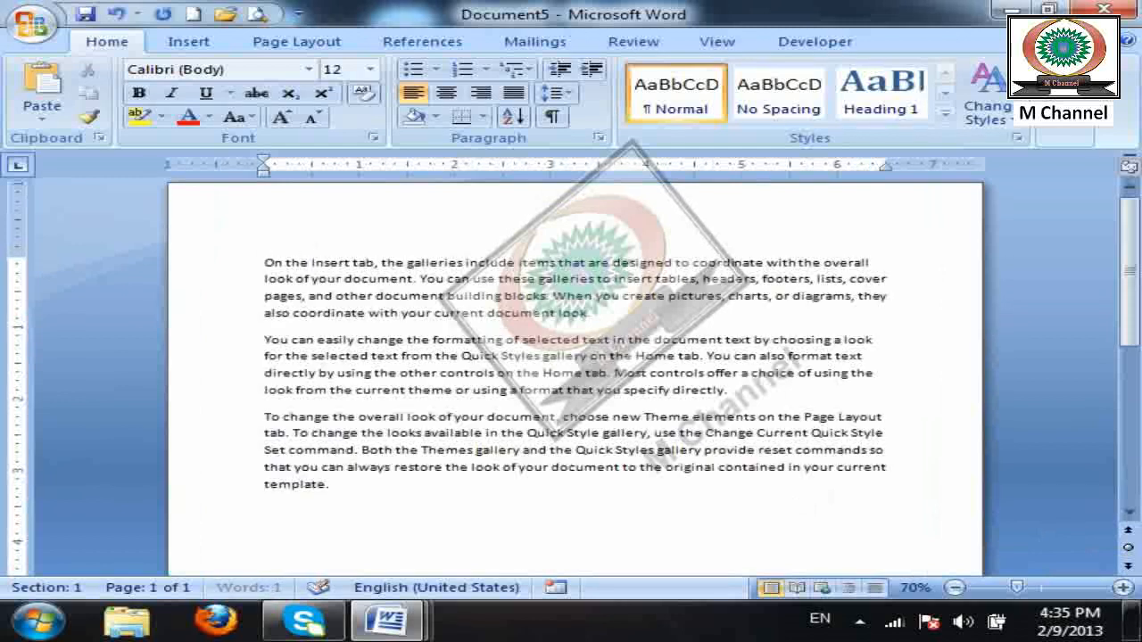
Apply the No Spacing style to all of the document's text.
key(ctrl+a)
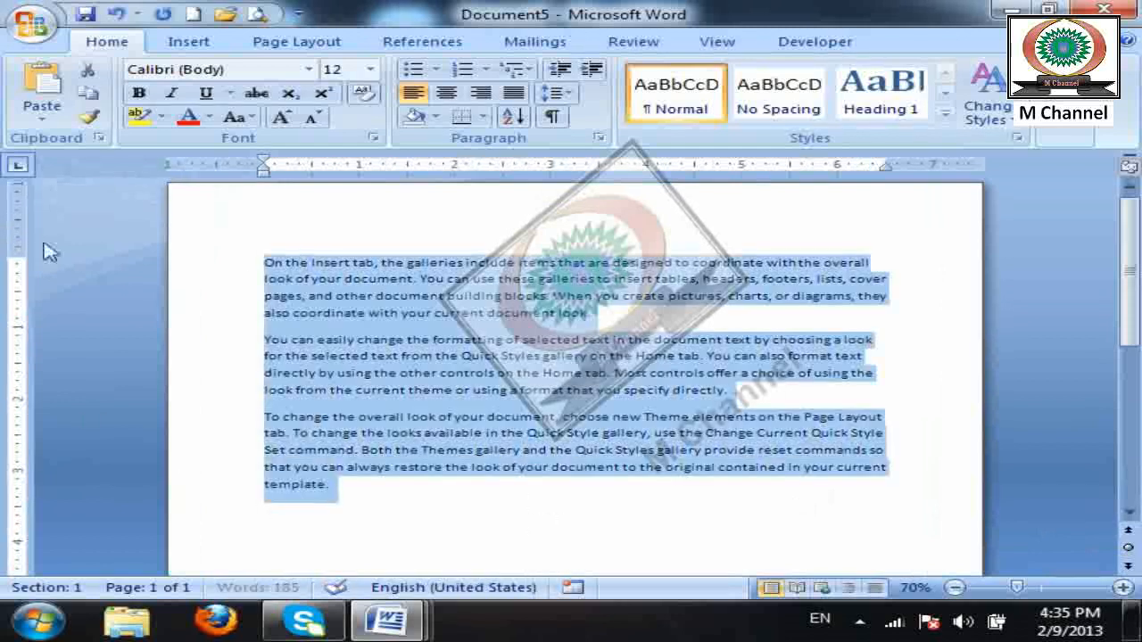
click(781, 106)
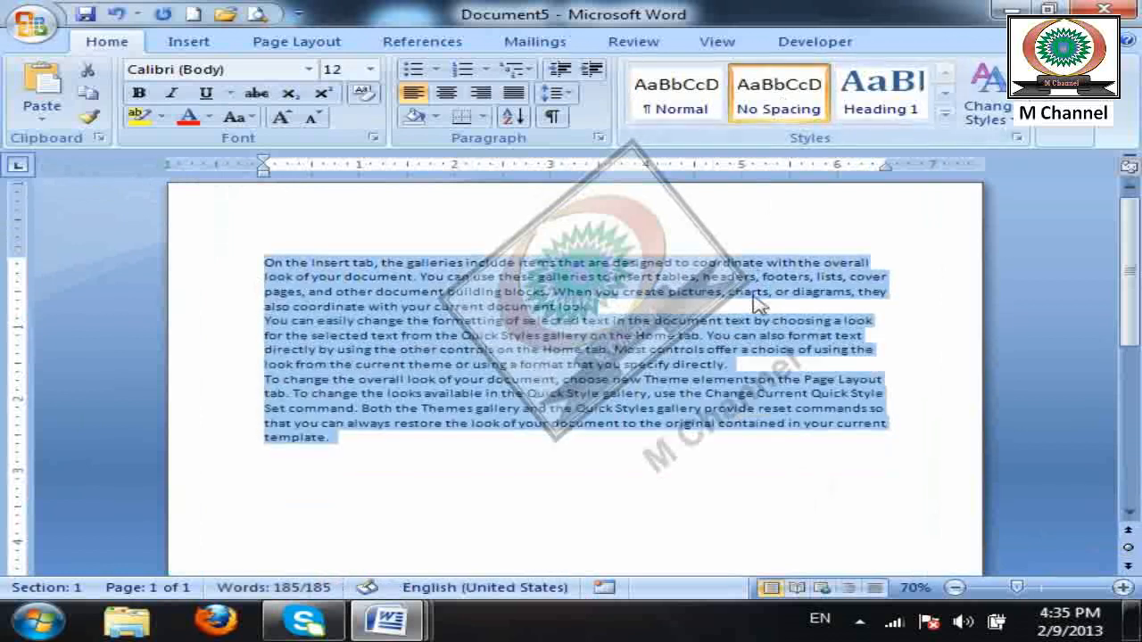
click(758, 308)
Set the spacing before and after the second paragraph to 30 pt each.
drag(742, 366, 250, 328)
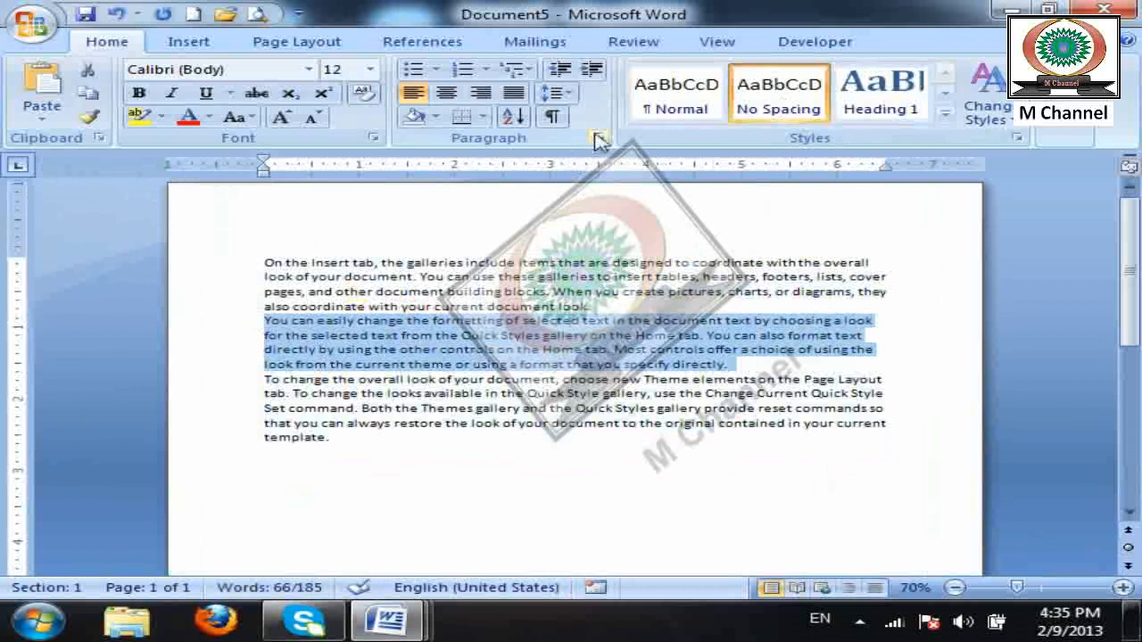
click(599, 138)
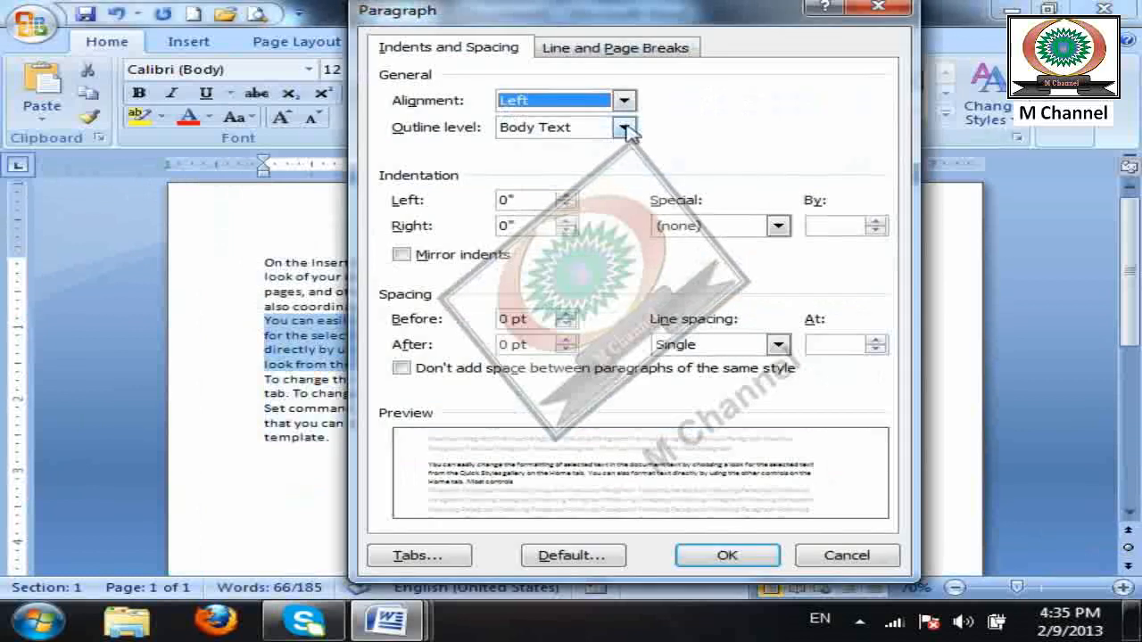
click(565, 315)
click(566, 315)
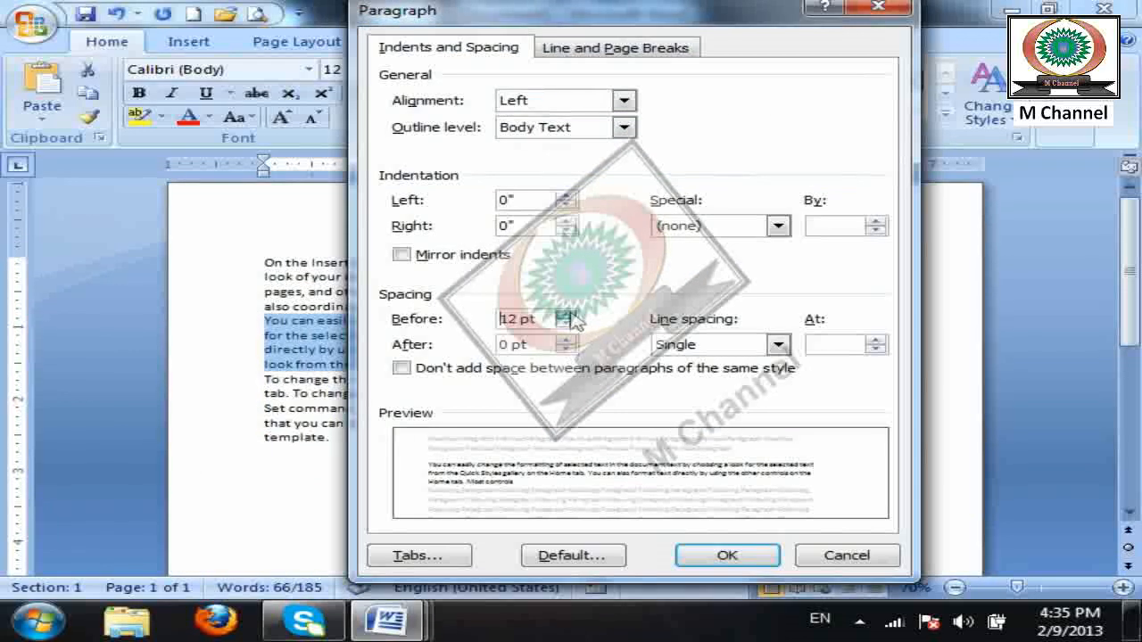
click(565, 315)
click(566, 314)
click(566, 315)
click(565, 340)
click(565, 340)
click(565, 340)
click(565, 340)
click(566, 340)
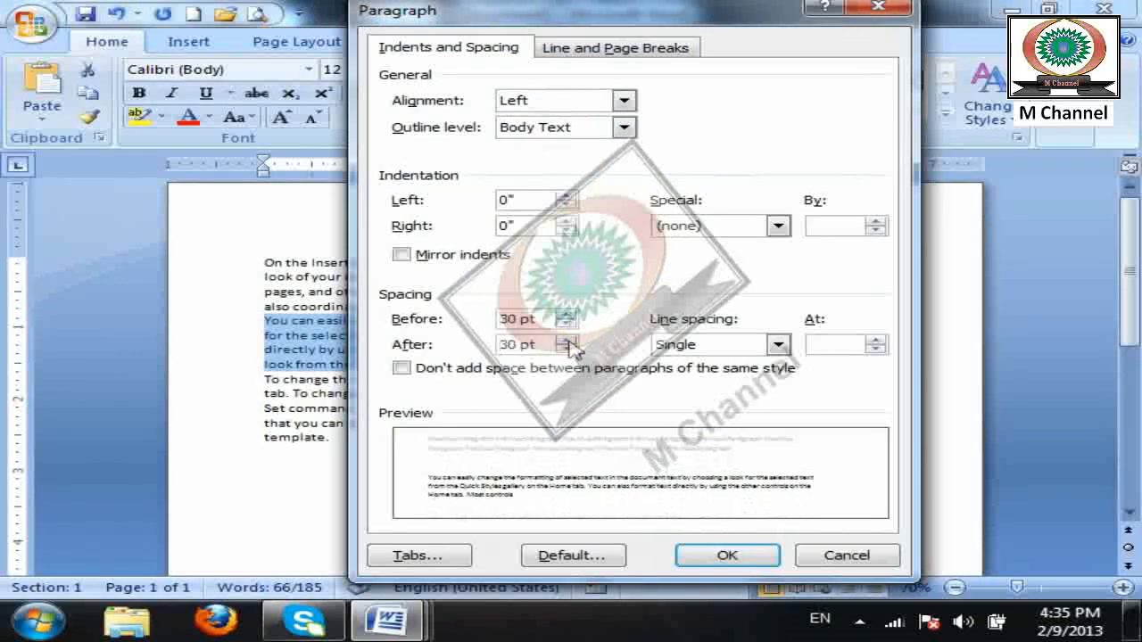
click(723, 552)
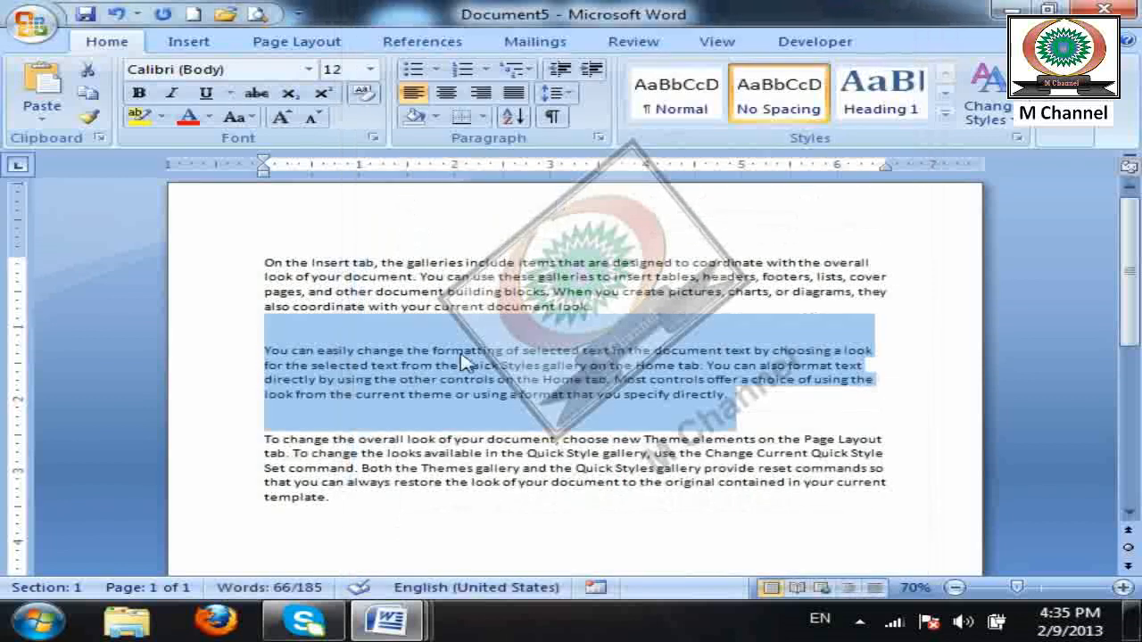
Reset the spacing before and after the second paragraph to 0 pt.
click(597, 138)
click(565, 349)
click(565, 349)
click(565, 349)
click(568, 349)
click(568, 349)
click(568, 324)
click(569, 324)
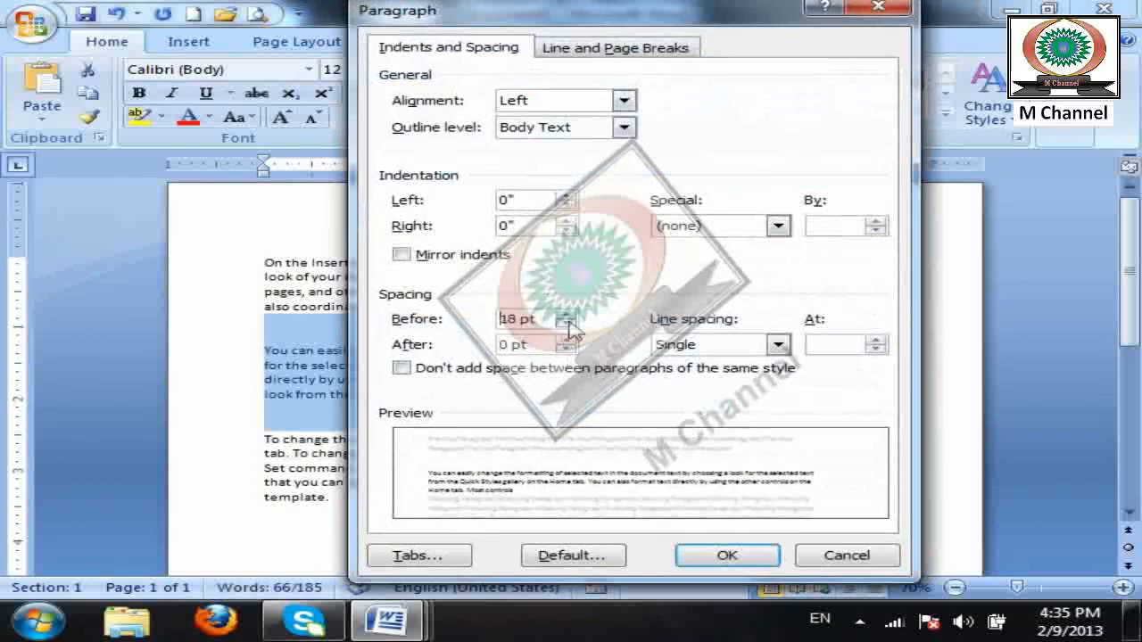
click(568, 323)
click(568, 324)
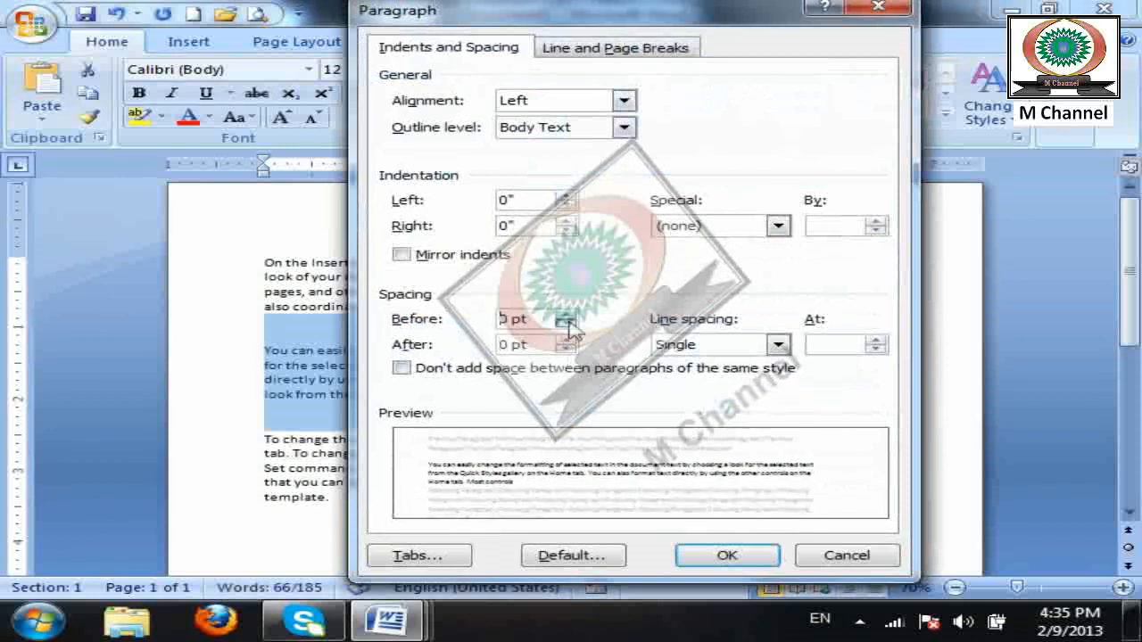
click(722, 553)
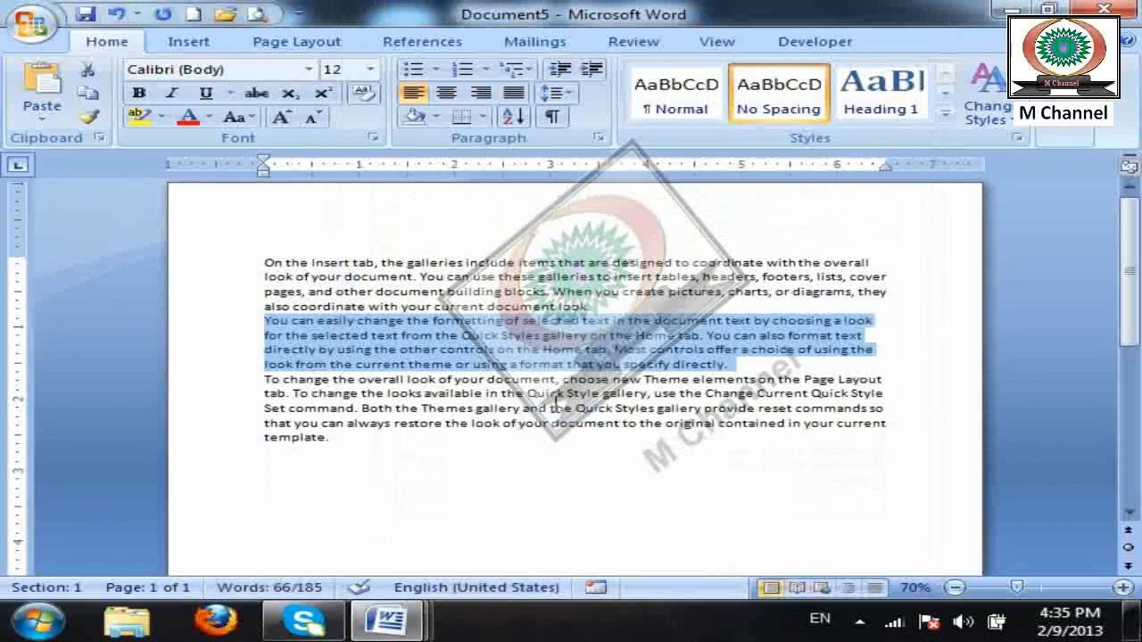
click(599, 138)
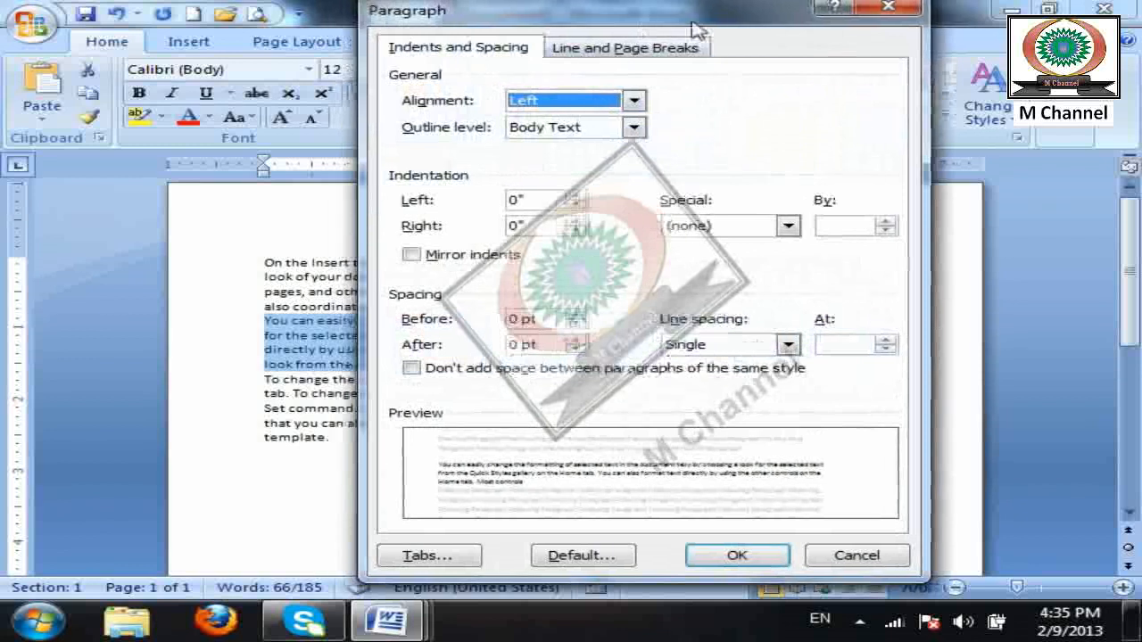
drag(644, 10, 839, 10)
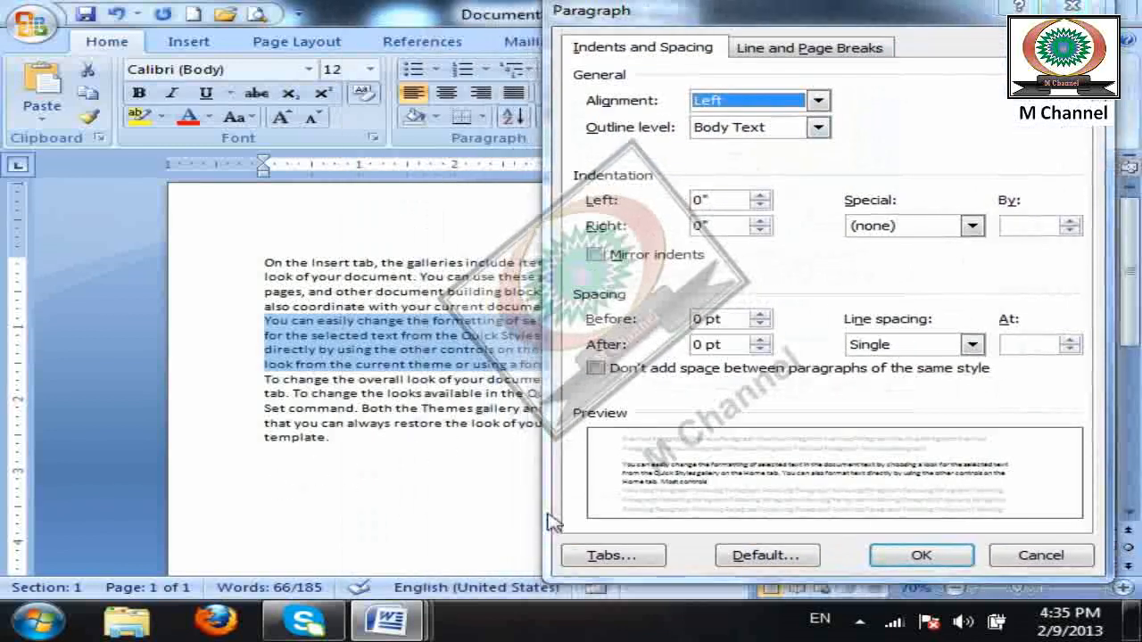
click(937, 559)
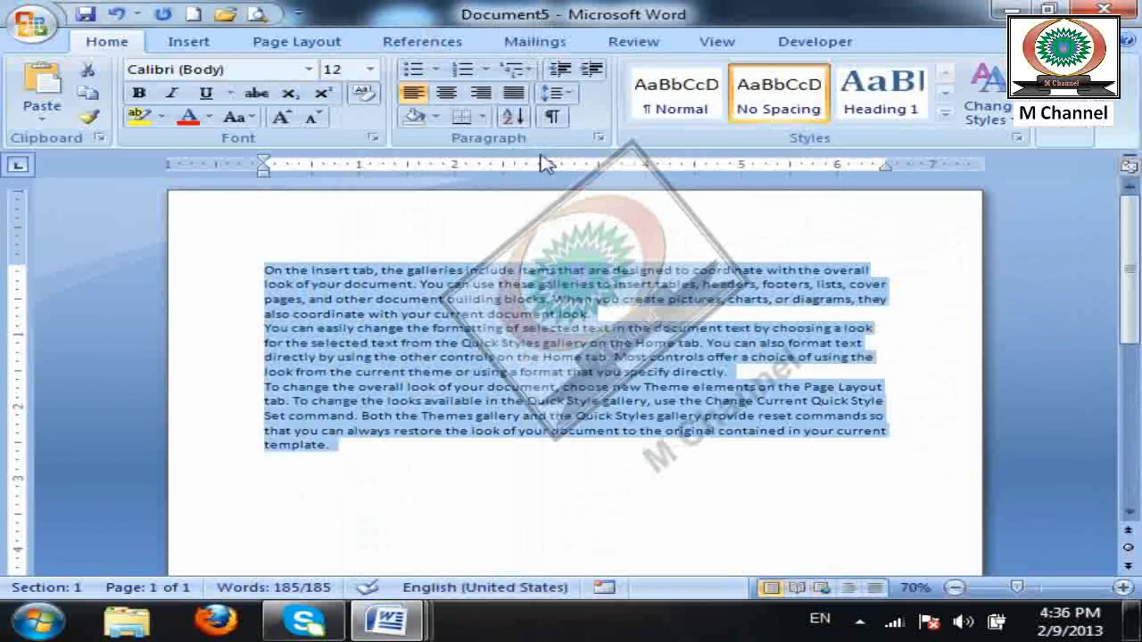
Set the line spacing of the whole text to Double through the line spacing options.
click(560, 93)
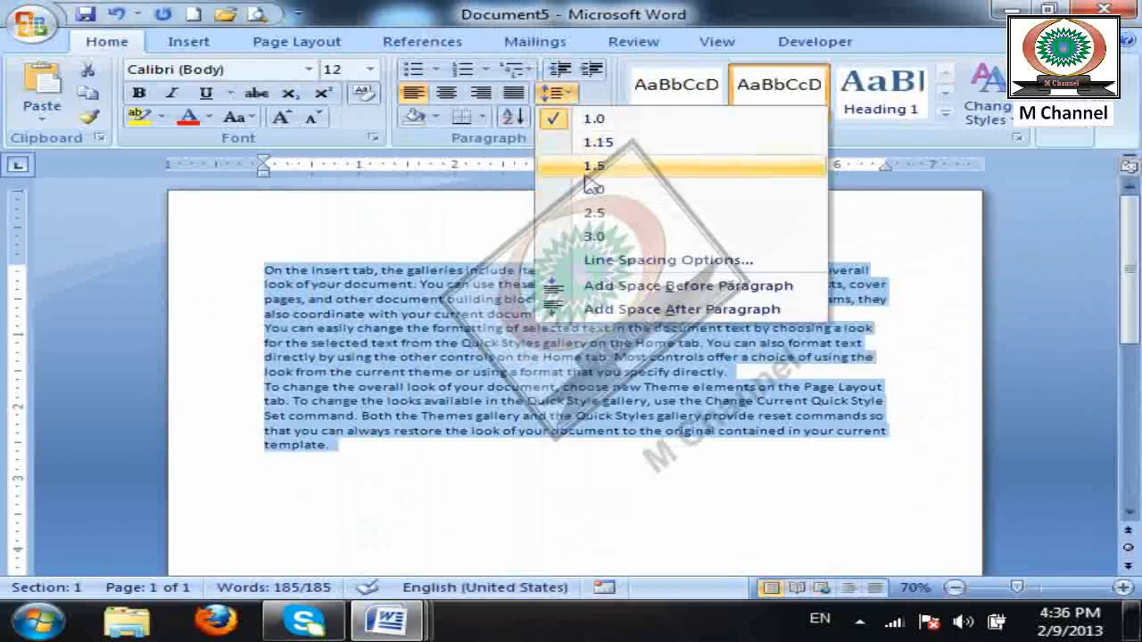
click(615, 260)
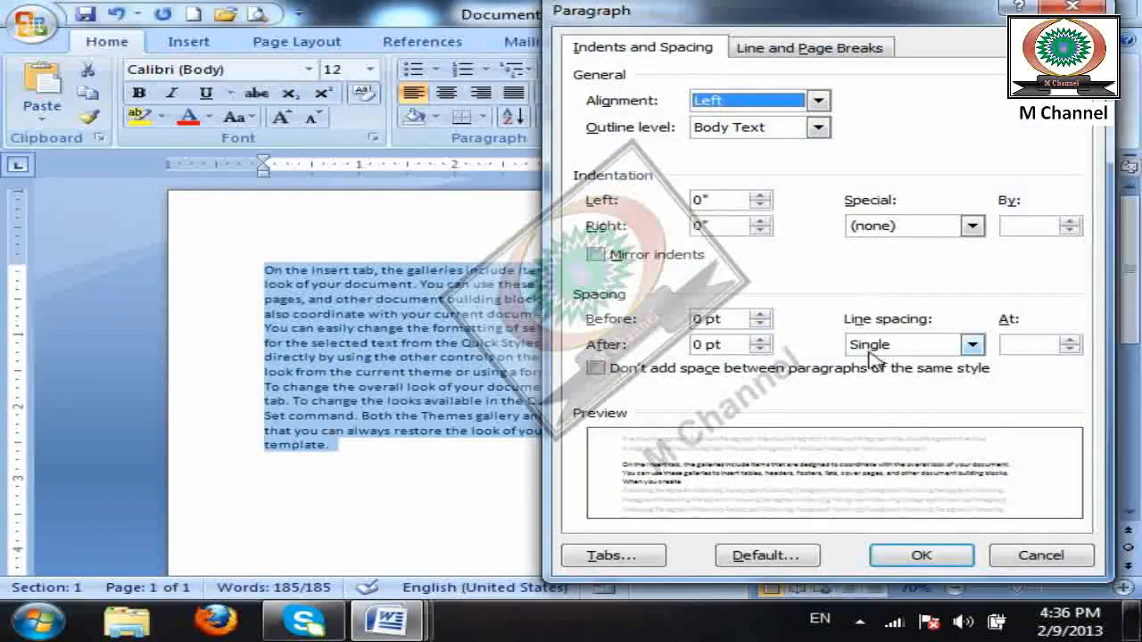
click(870, 346)
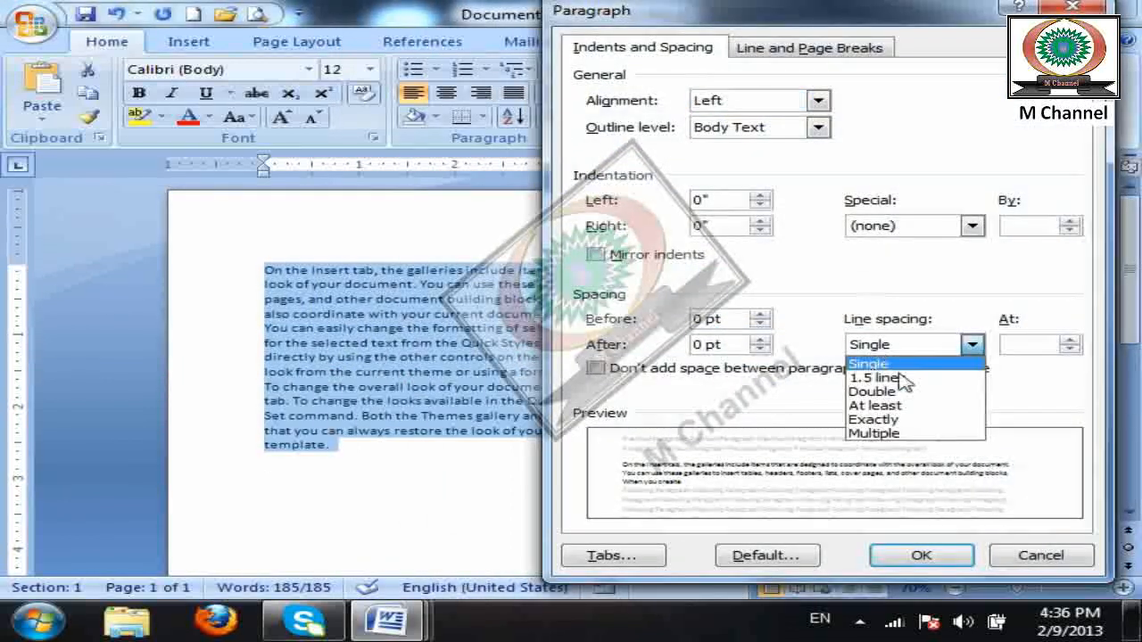
click(874, 392)
click(922, 554)
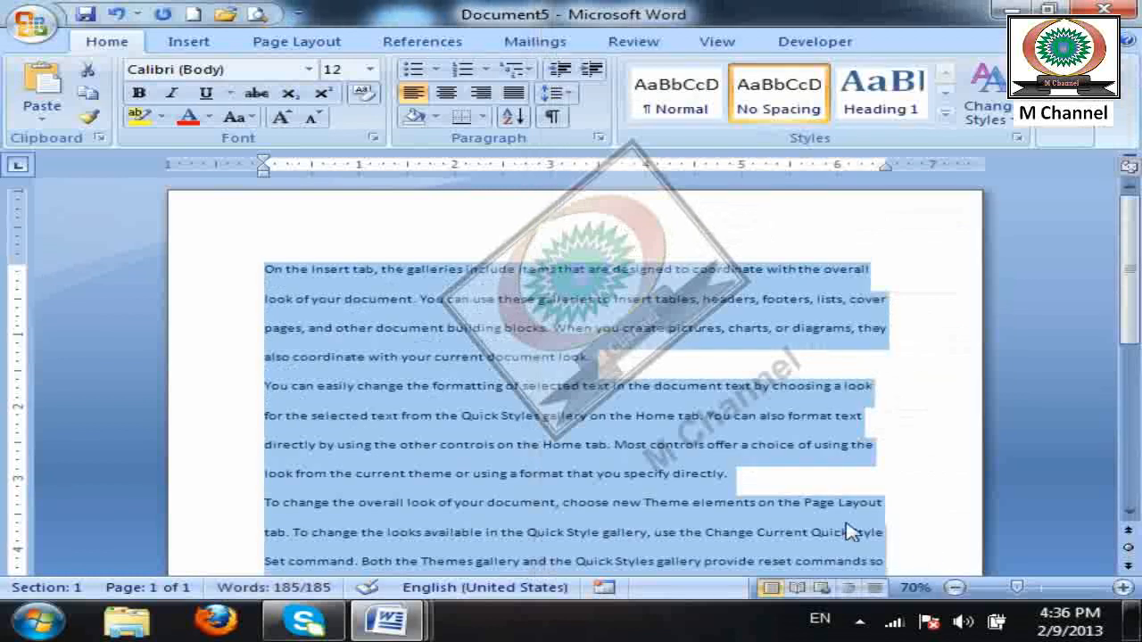
Set the line spacing of the whole text to 1.5 lines.
click(600, 139)
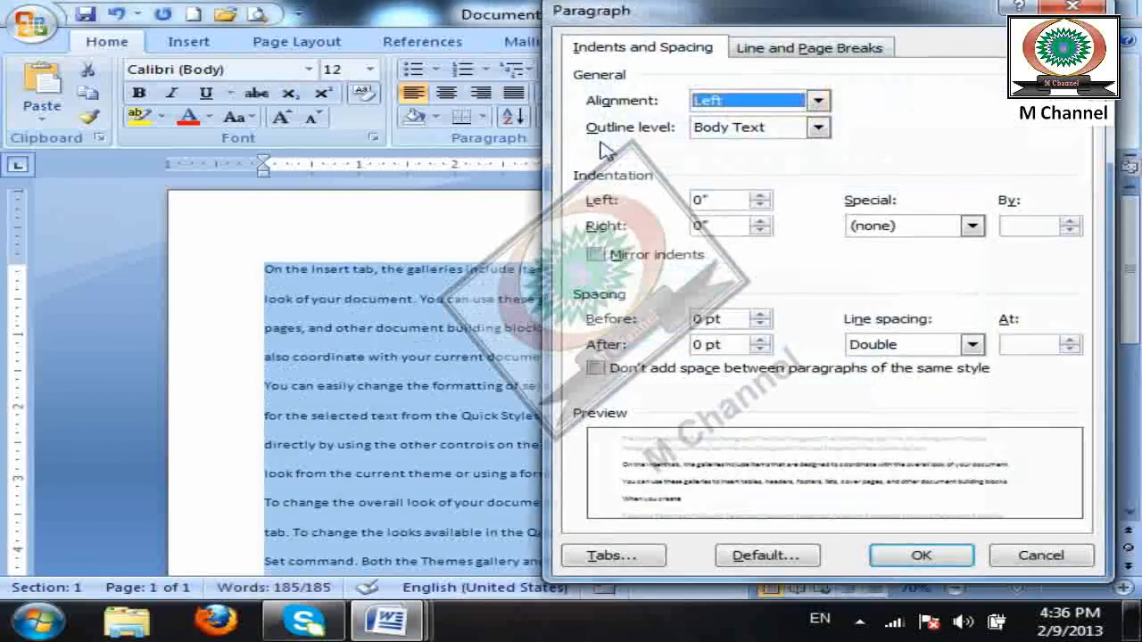
click(882, 345)
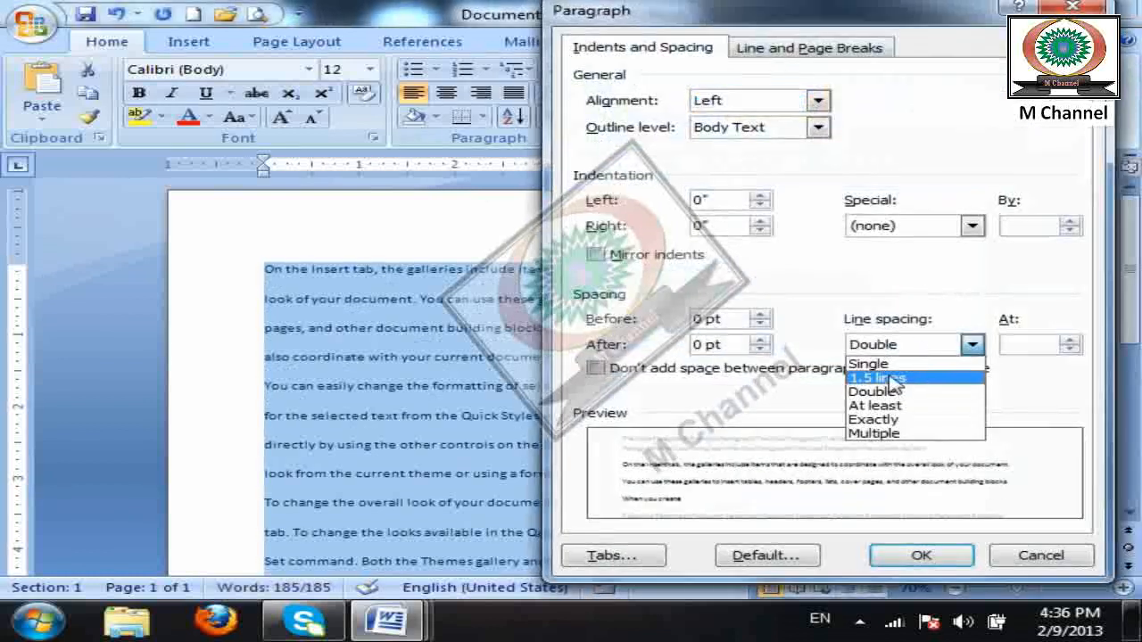
click(894, 378)
click(922, 553)
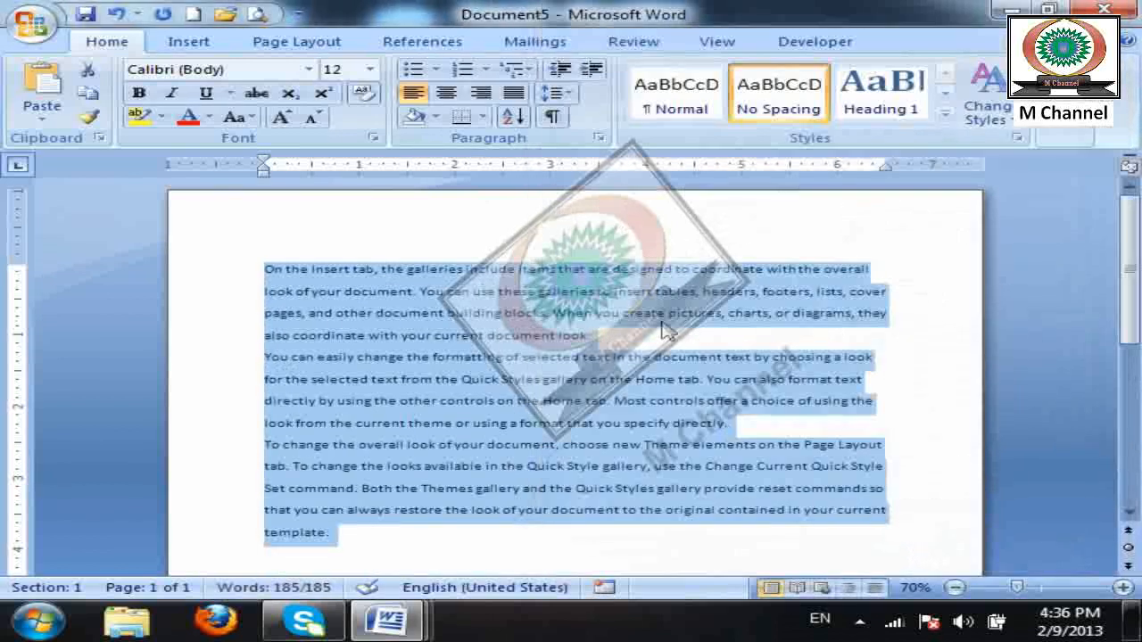
Set the line spacing of the whole text to Exactly 21 pt.
click(598, 137)
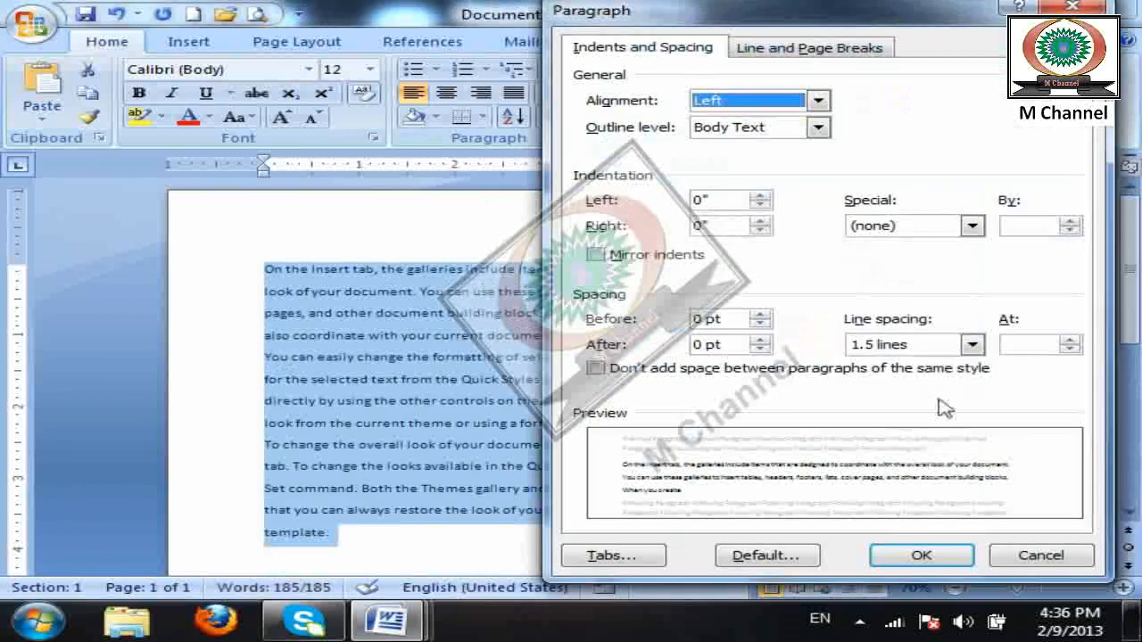
click(889, 346)
click(883, 419)
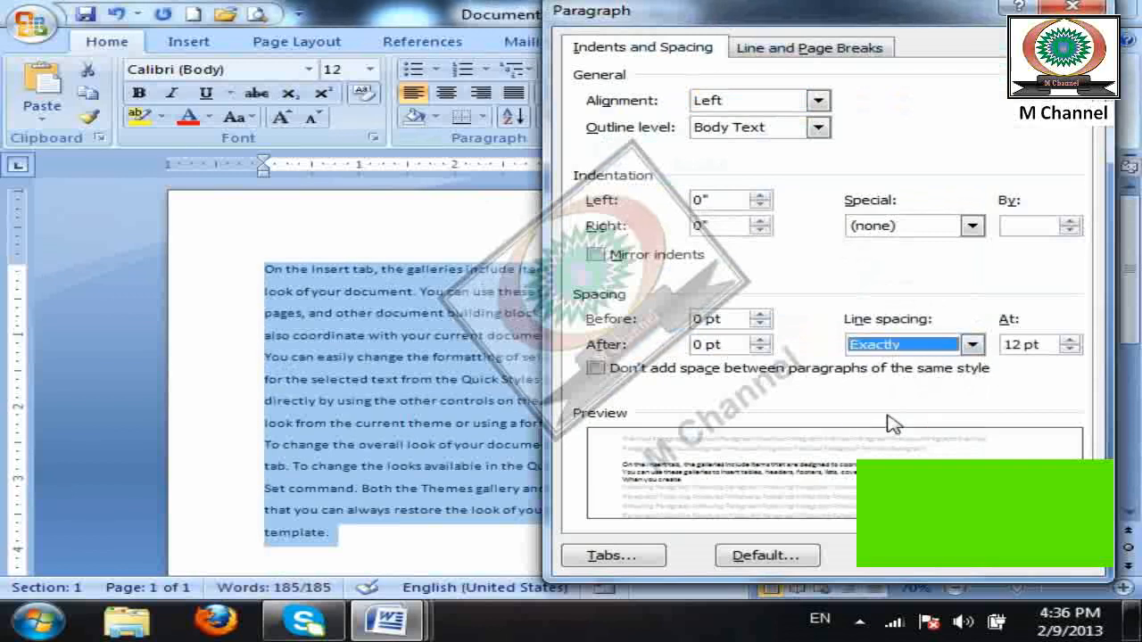
click(1069, 340)
click(1070, 340)
click(1069, 340)
click(1069, 340)
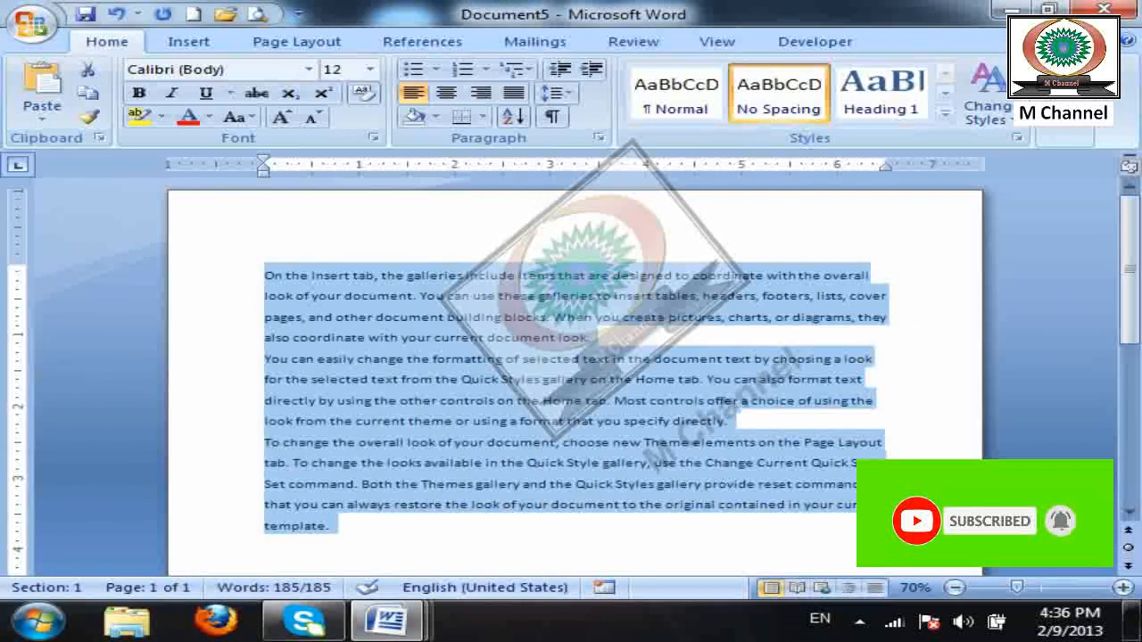
click(598, 138)
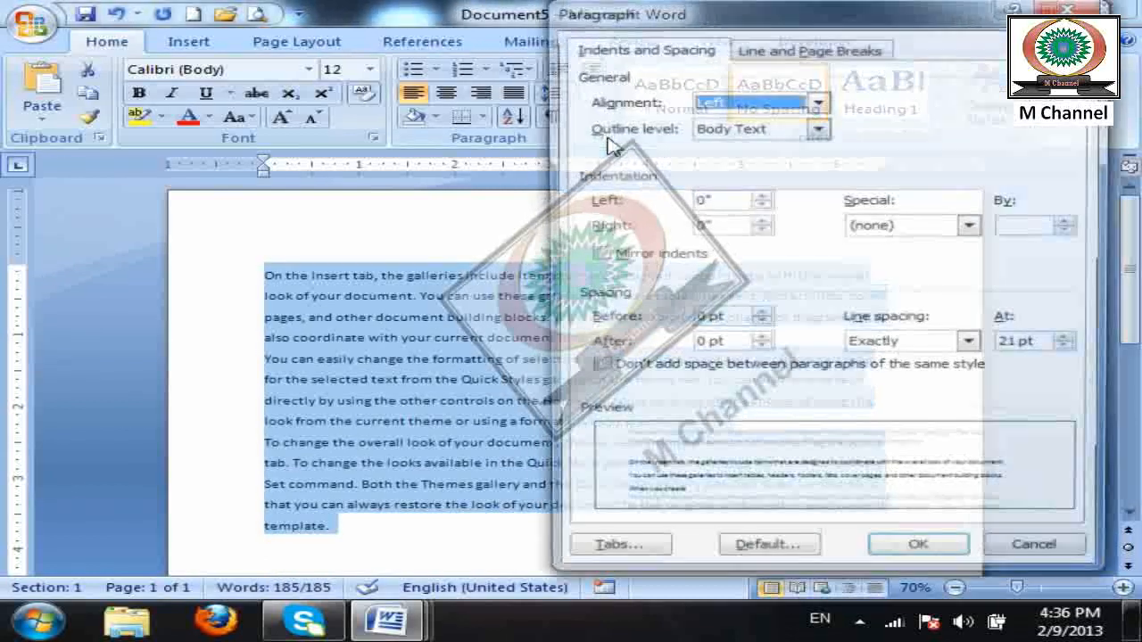
click(971, 345)
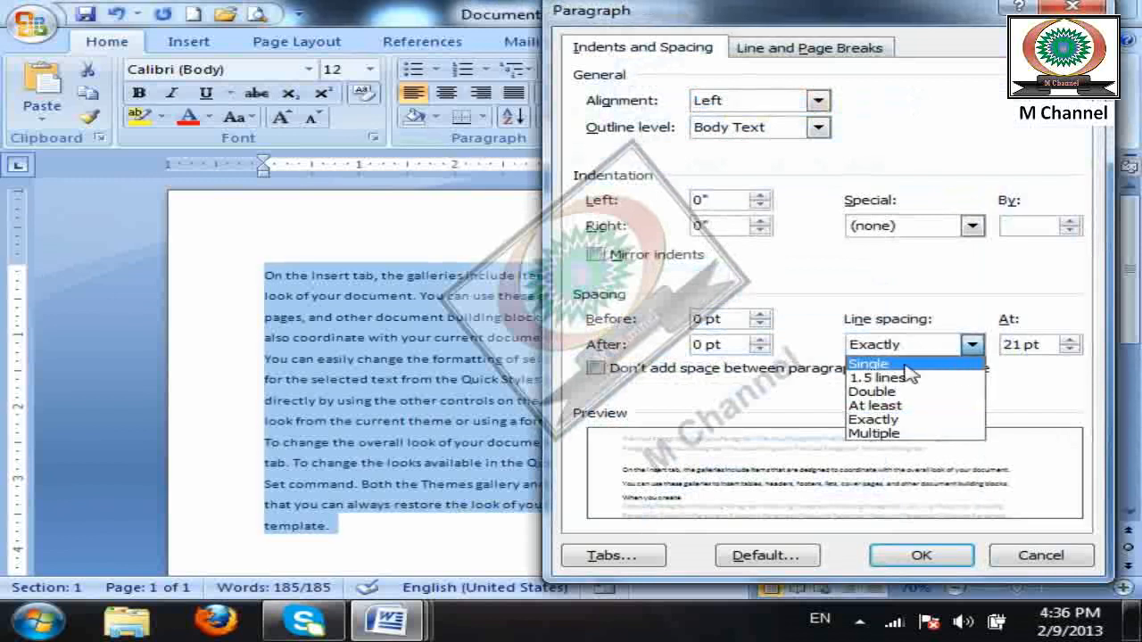
click(905, 366)
click(904, 342)
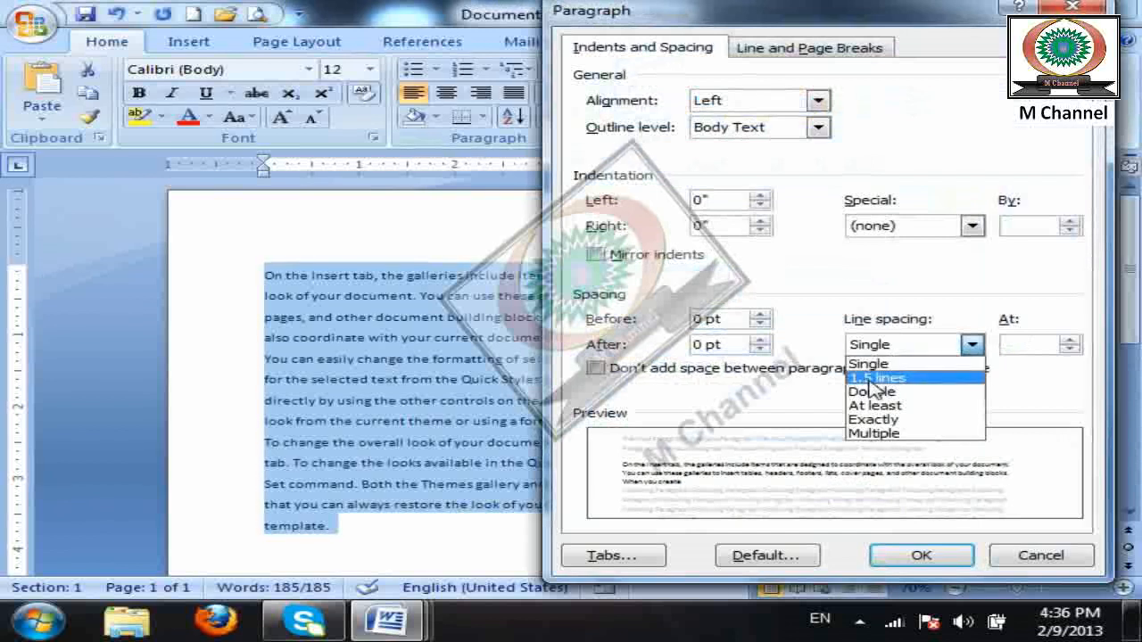
click(892, 377)
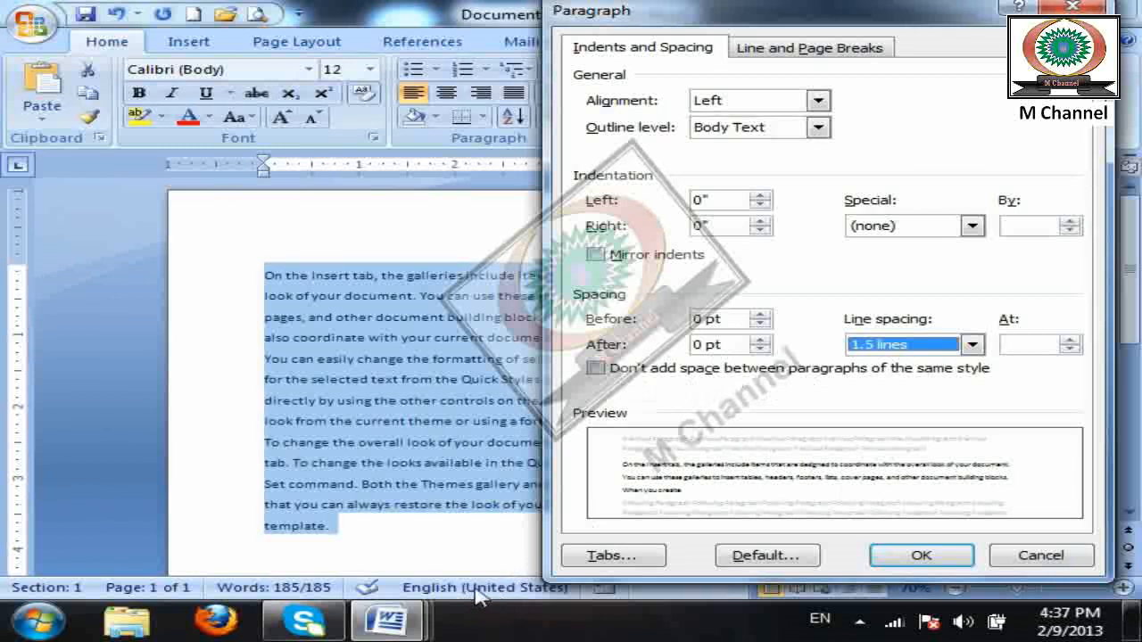
click(644, 371)
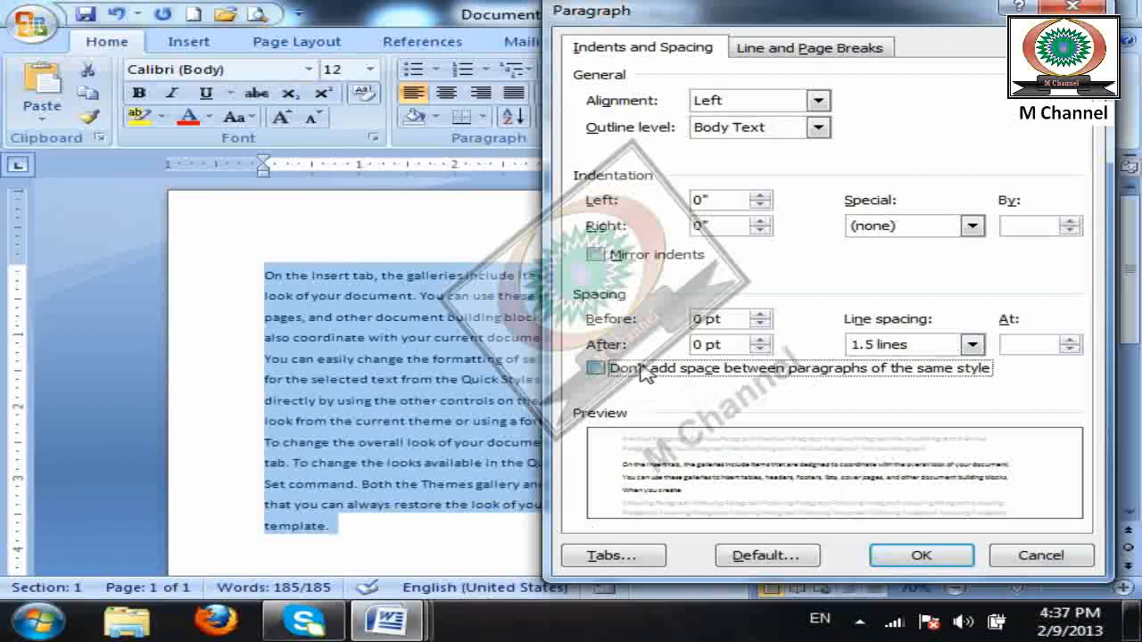
click(1030, 551)
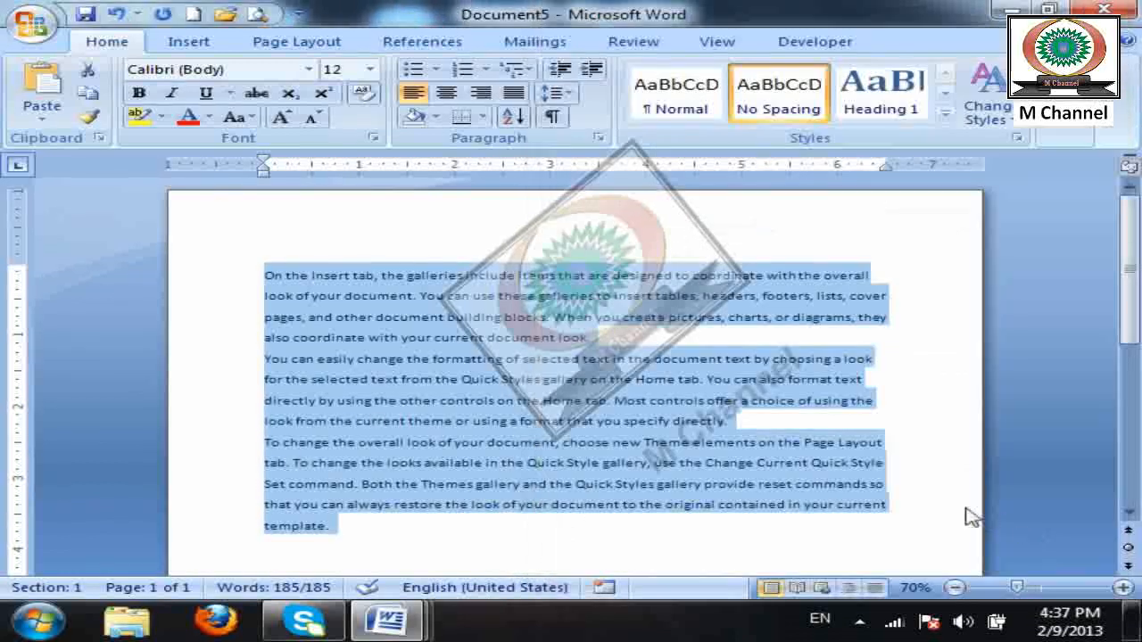
Apply the Heading 1 style to the second and third paragraphs.
drag(491, 541, 181, 366)
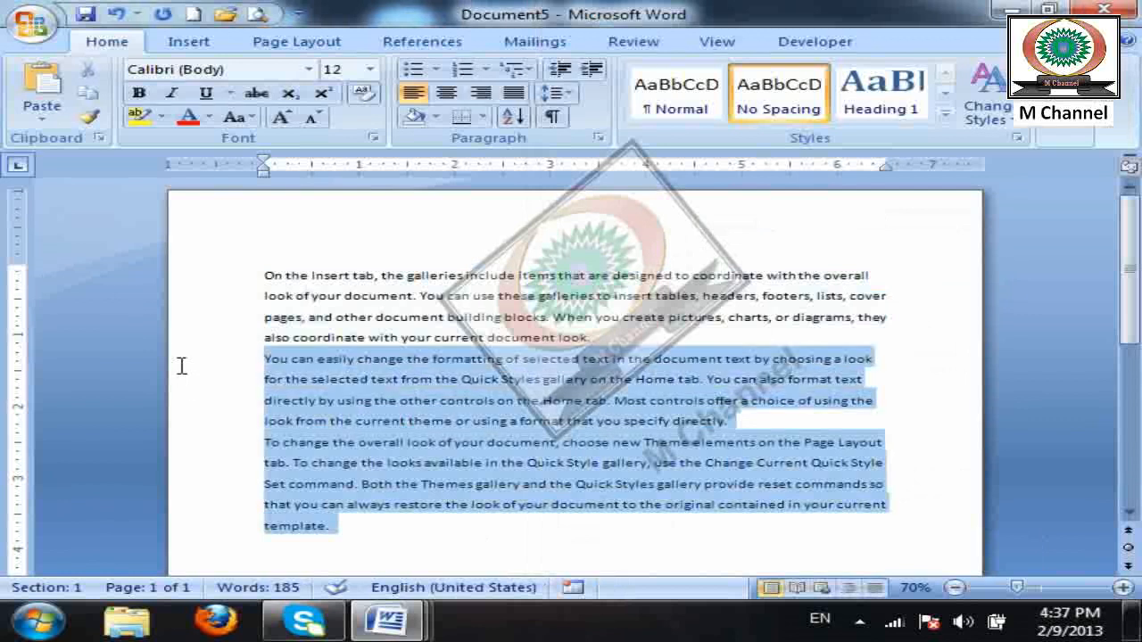
click(880, 90)
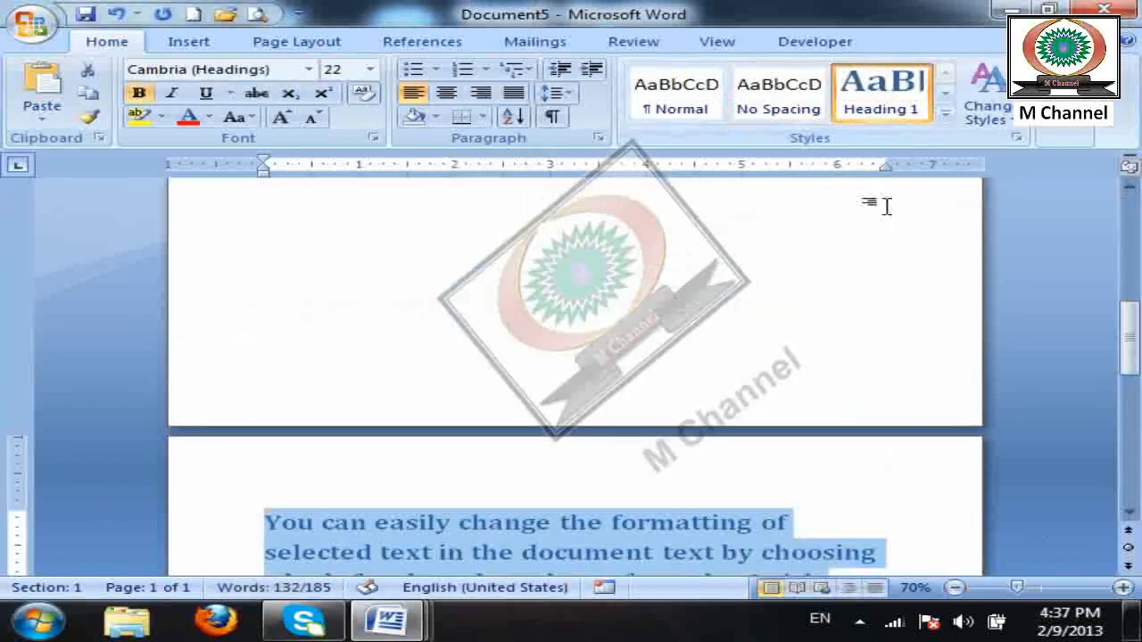
scroll(793, 271, down, 5)
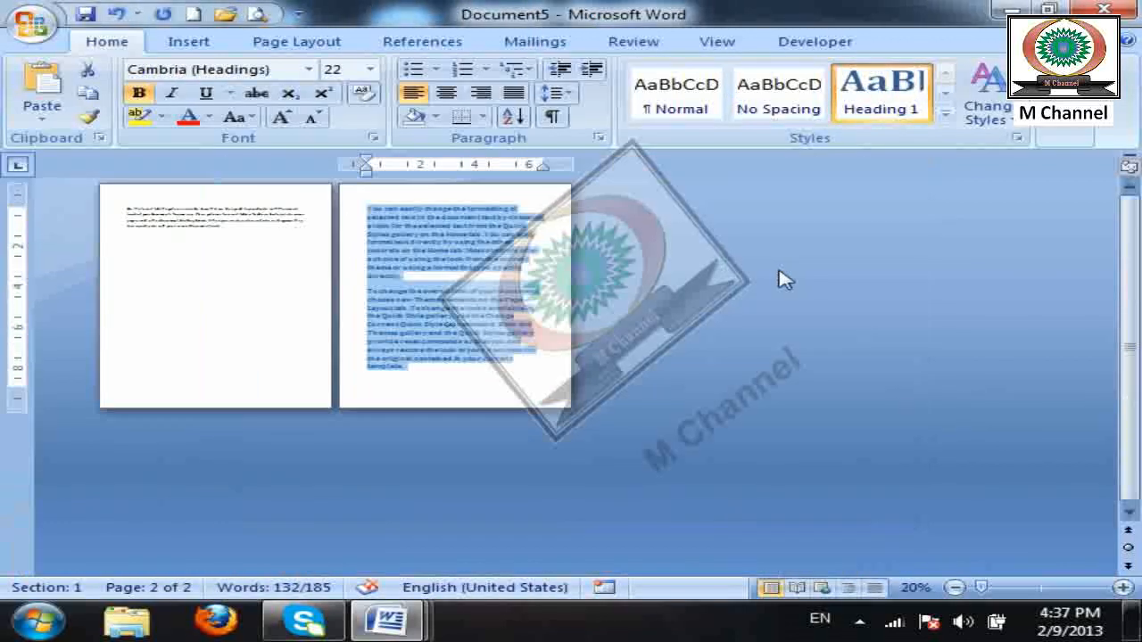
Create a new blank document and fill it with sample text using =rand().
click(193, 13)
text(=rand())
key(Return)
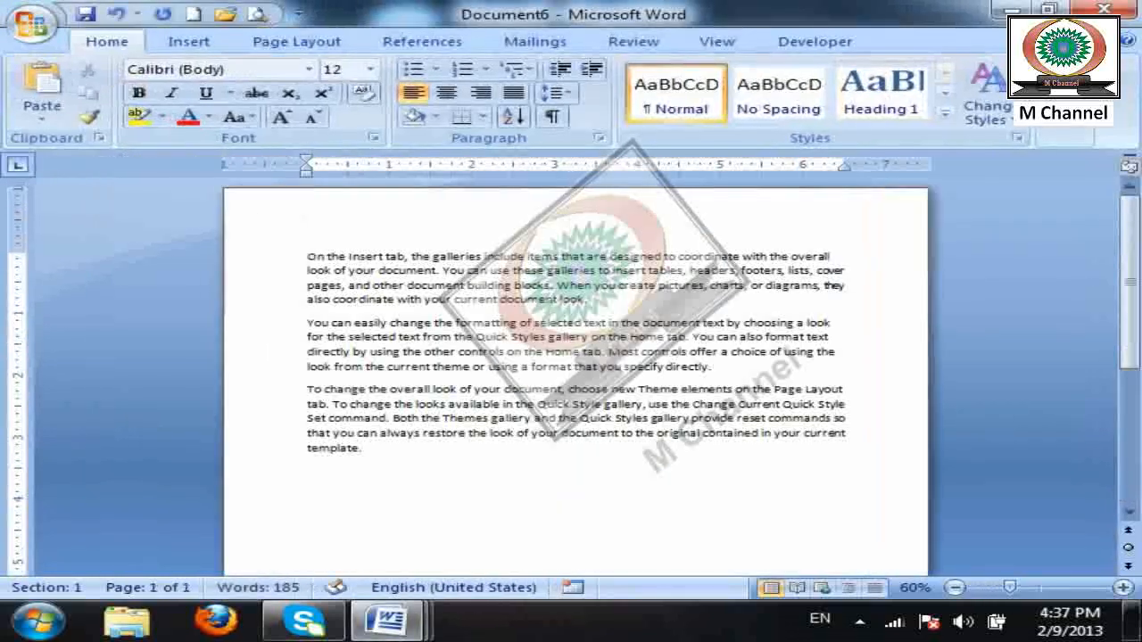
Modify the Heading 1 style to font size 16, applying the change to new documents based on this template.
right_click(879, 88)
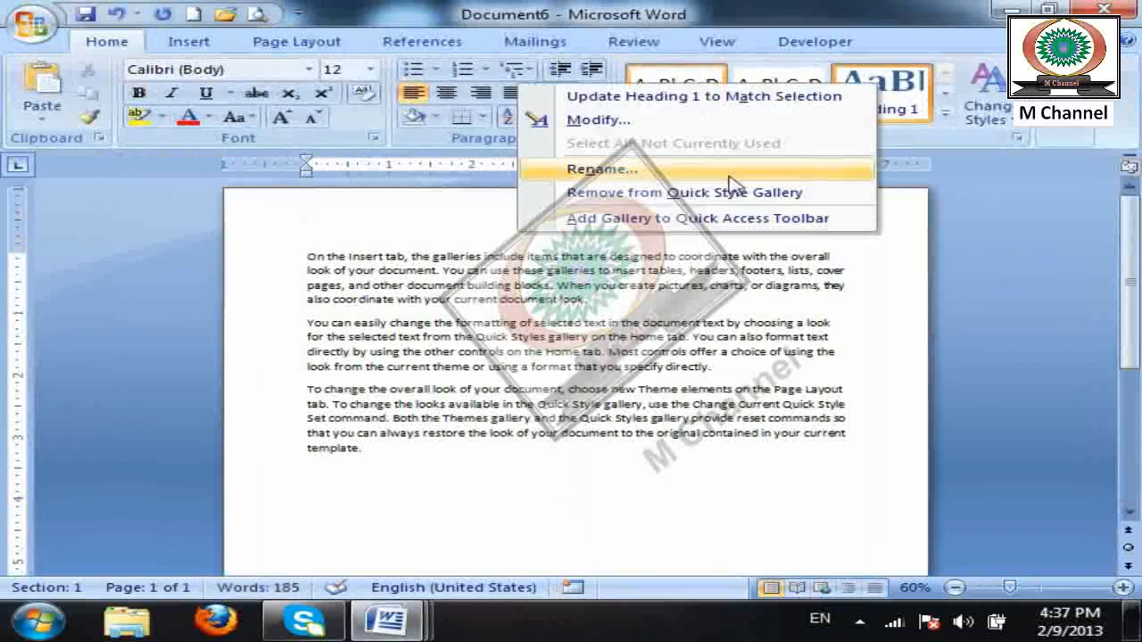
click(713, 125)
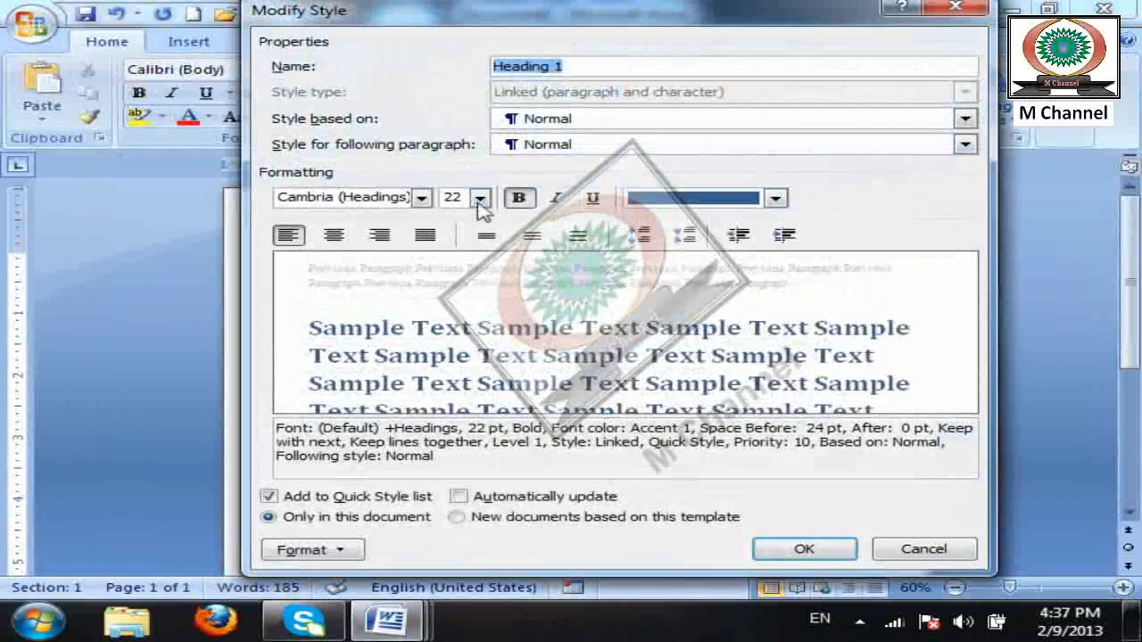
click(480, 198)
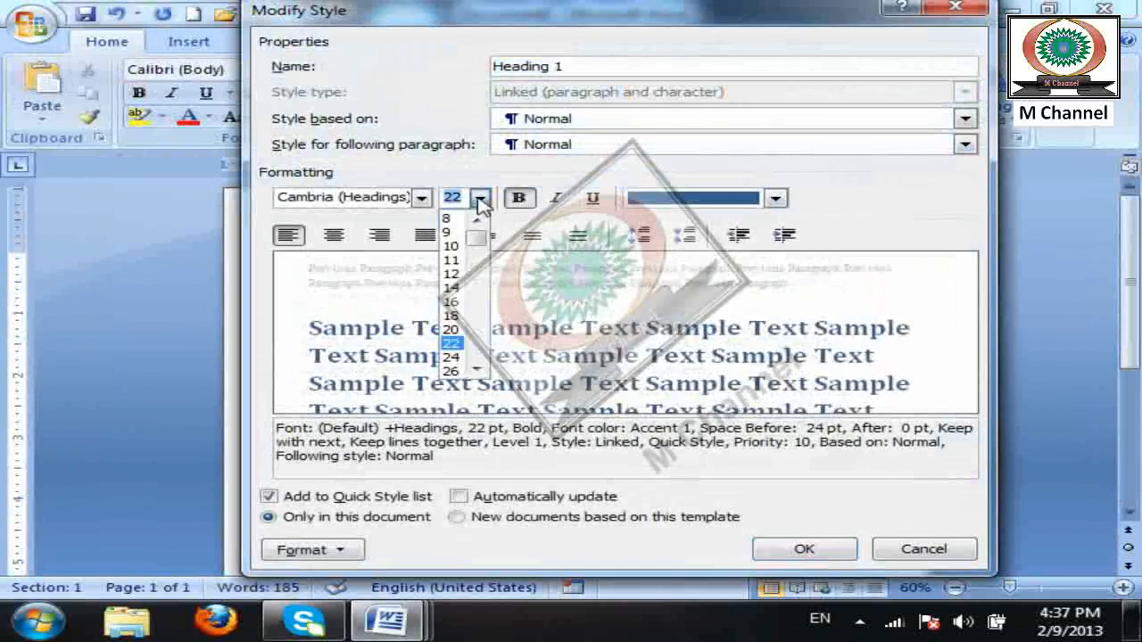
click(445, 305)
click(580, 518)
click(785, 551)
Apply the modified Heading 1 style to the second and third paragraphs.
drag(598, 464, 230, 332)
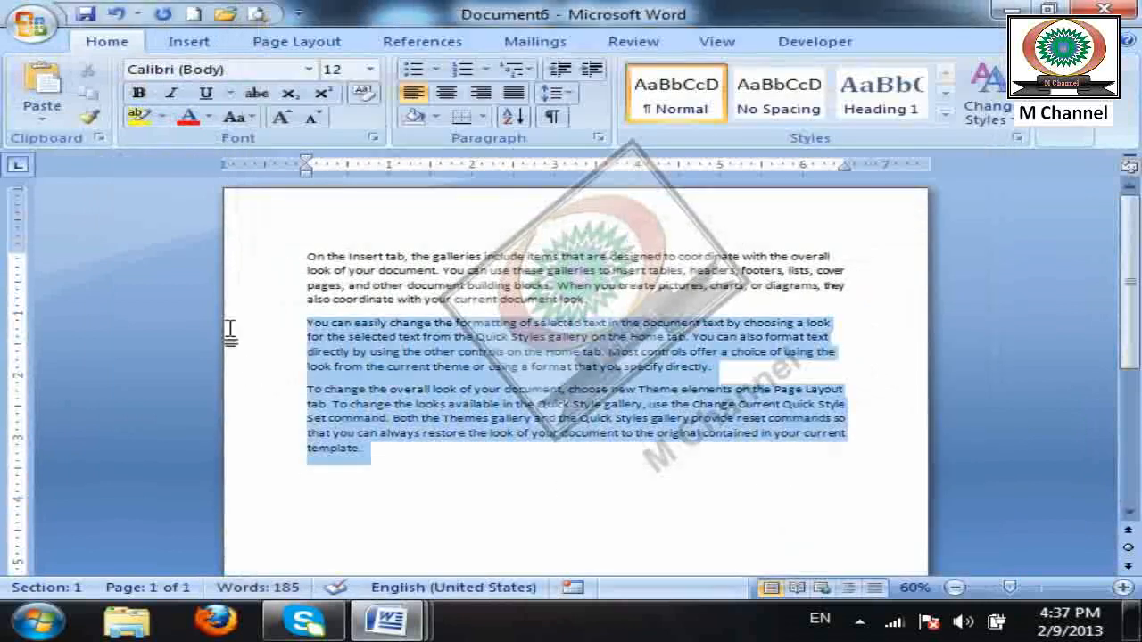
click(885, 98)
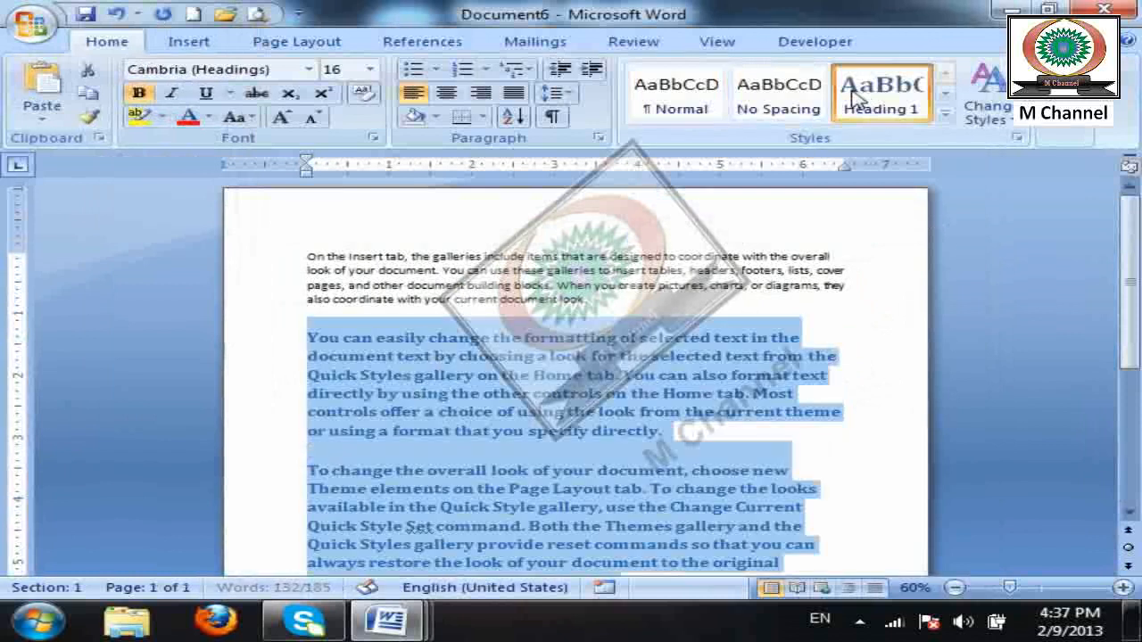
scroll(910, 247, down, 2)
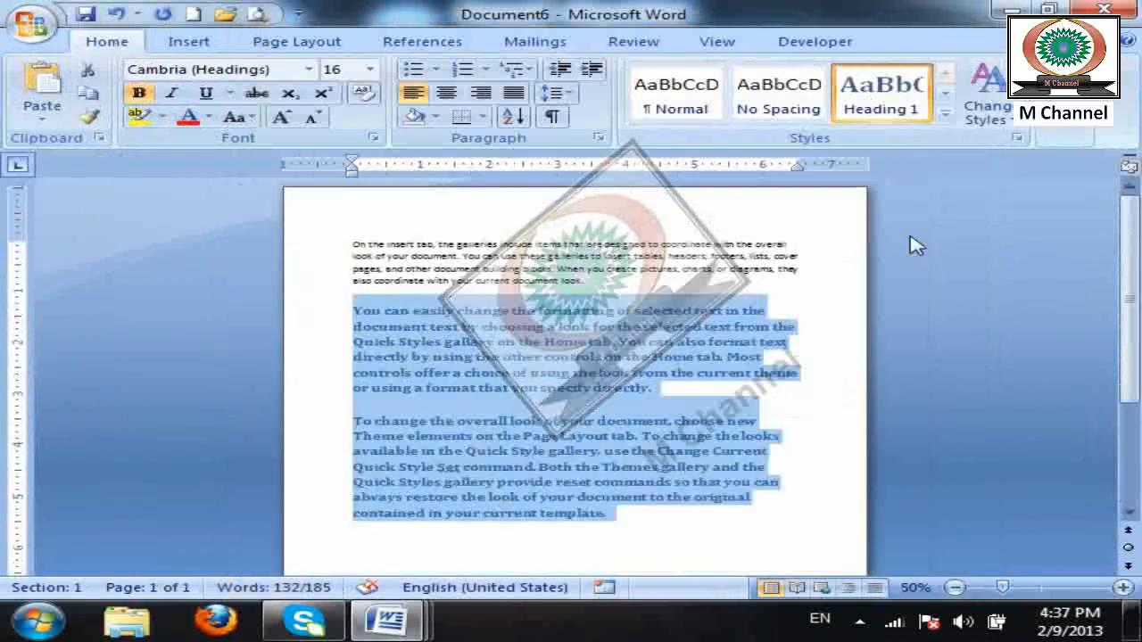
click(379, 397)
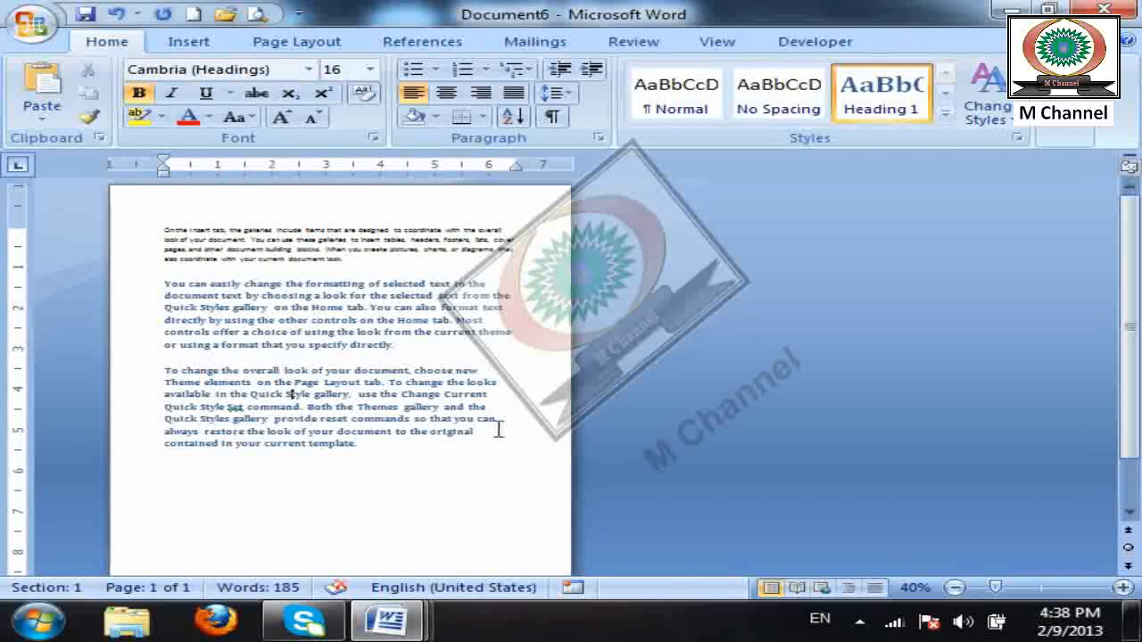
Enable "Don't add space between paragraphs of the same style" for the two Heading 1 paragraphs.
drag(440, 461, 120, 288)
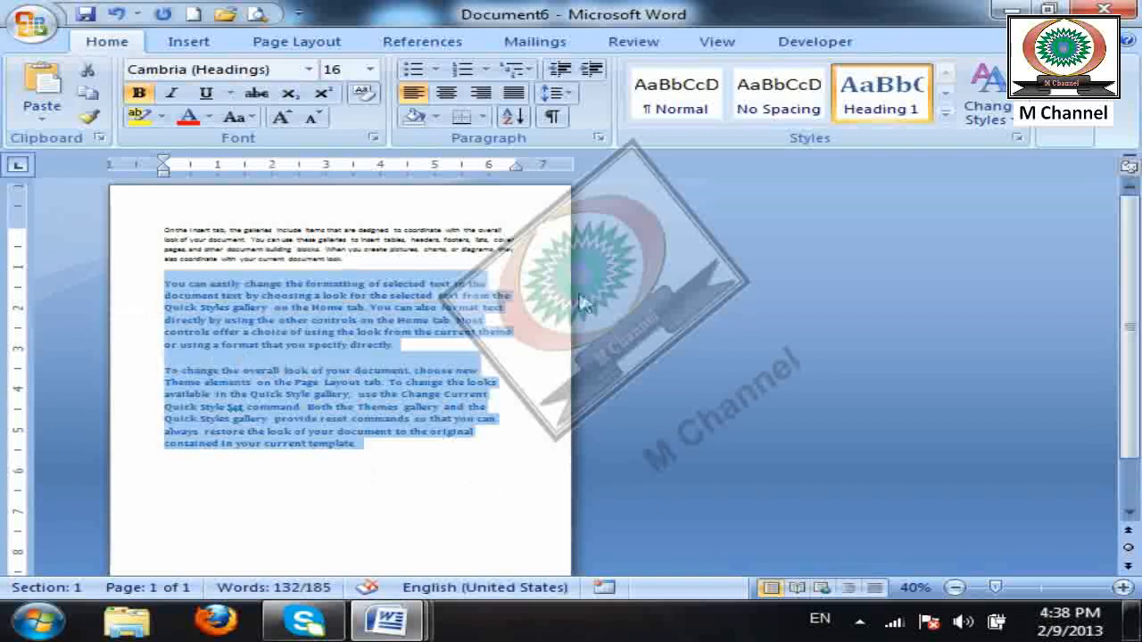
click(600, 137)
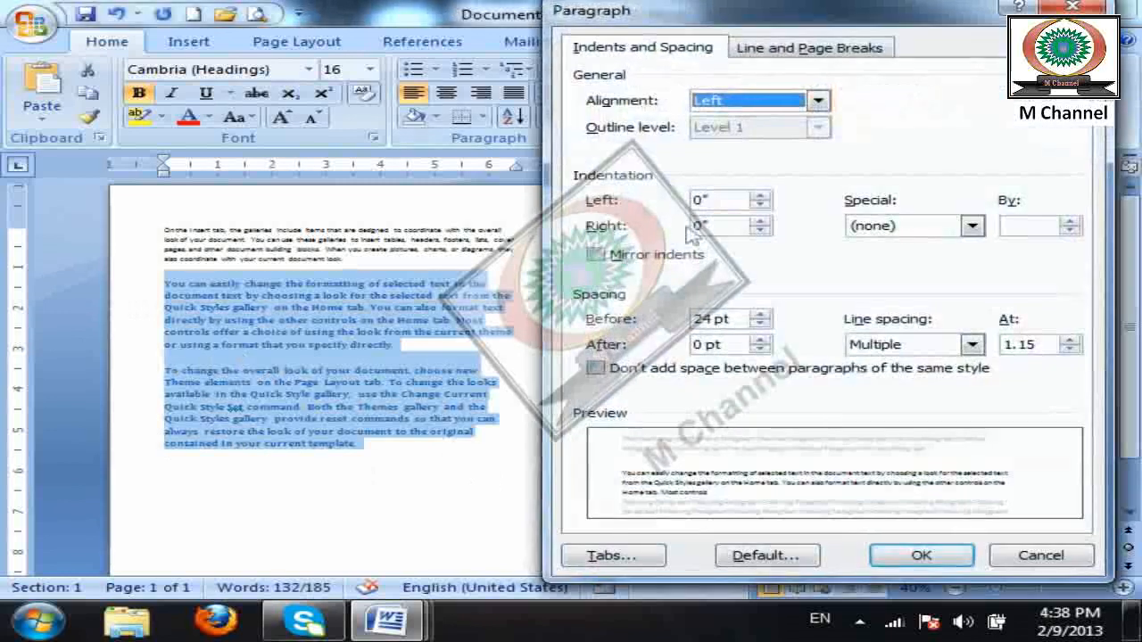
click(678, 376)
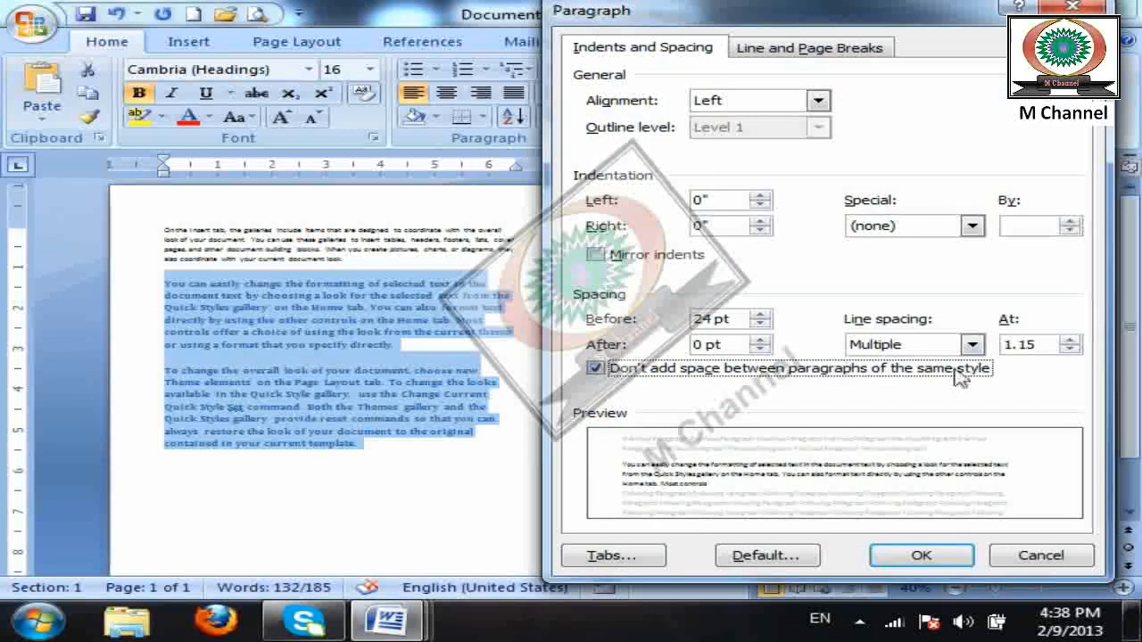
click(922, 556)
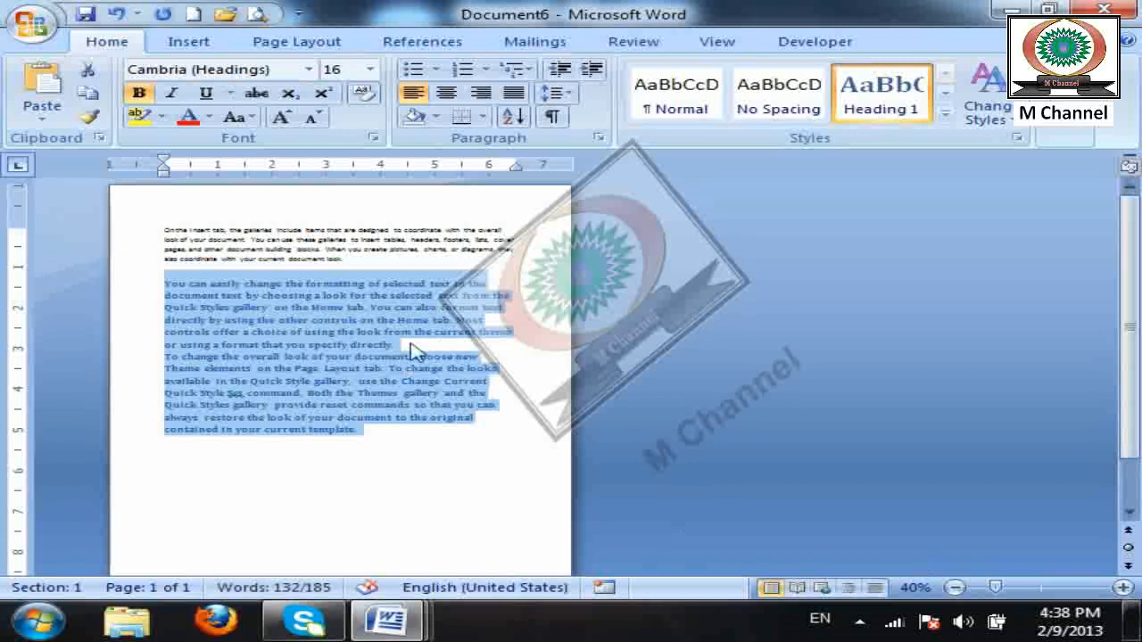
Disable "Don't add space between paragraphs of the same style" for the two Heading 1 paragraphs.
click(598, 138)
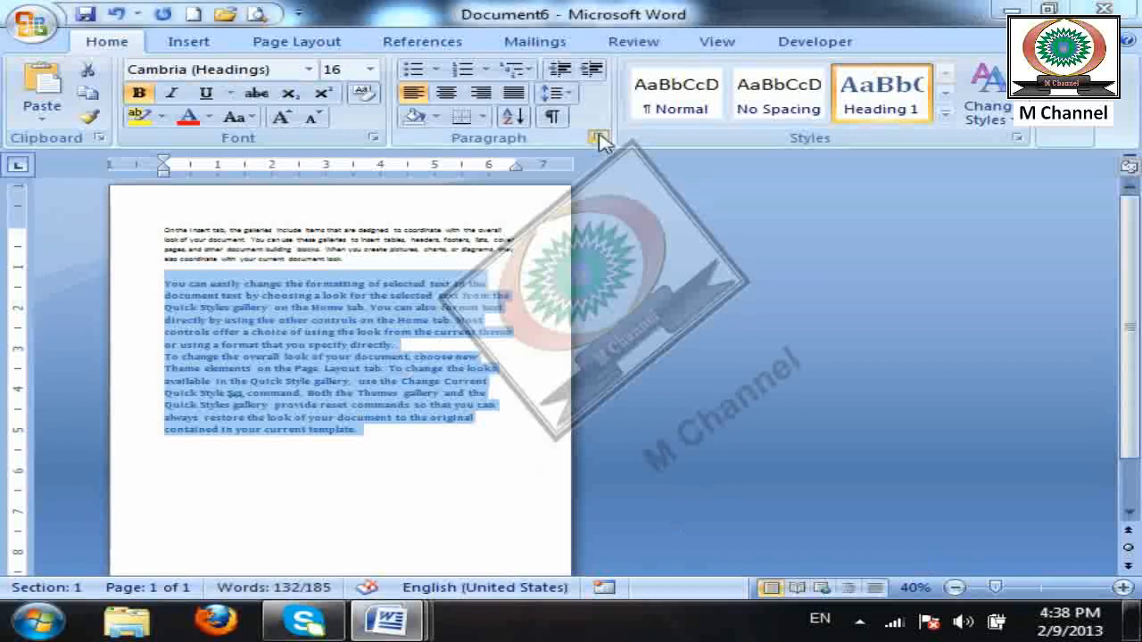
click(667, 370)
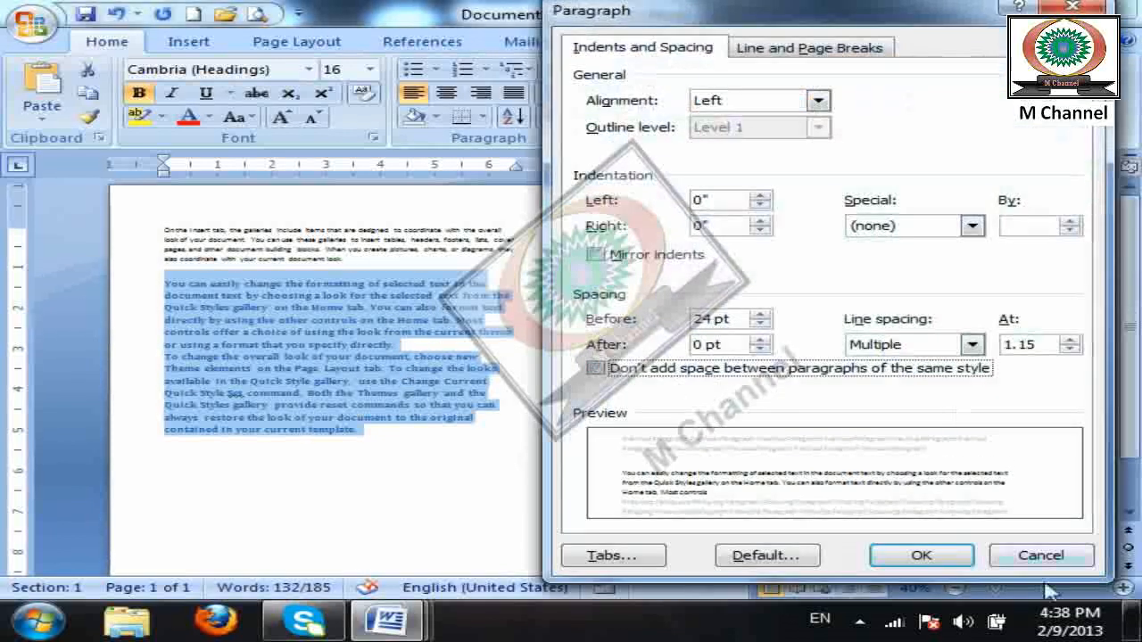
click(921, 556)
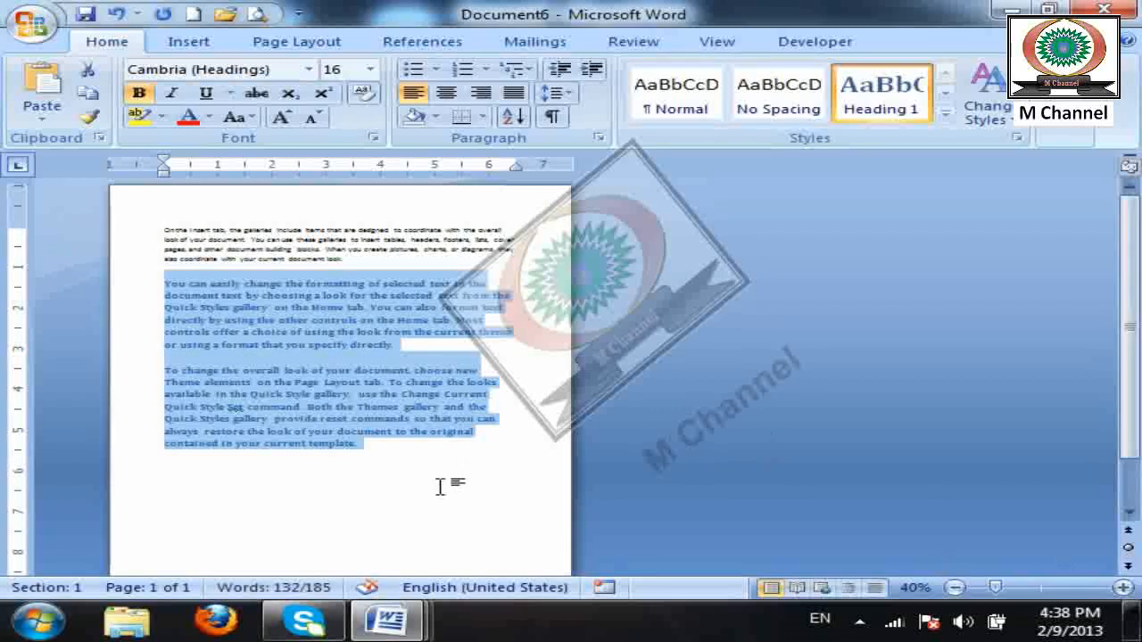
Enable "Don't add space between paragraphs of the same style" for the whole text.
key(ctrl+a)
click(599, 139)
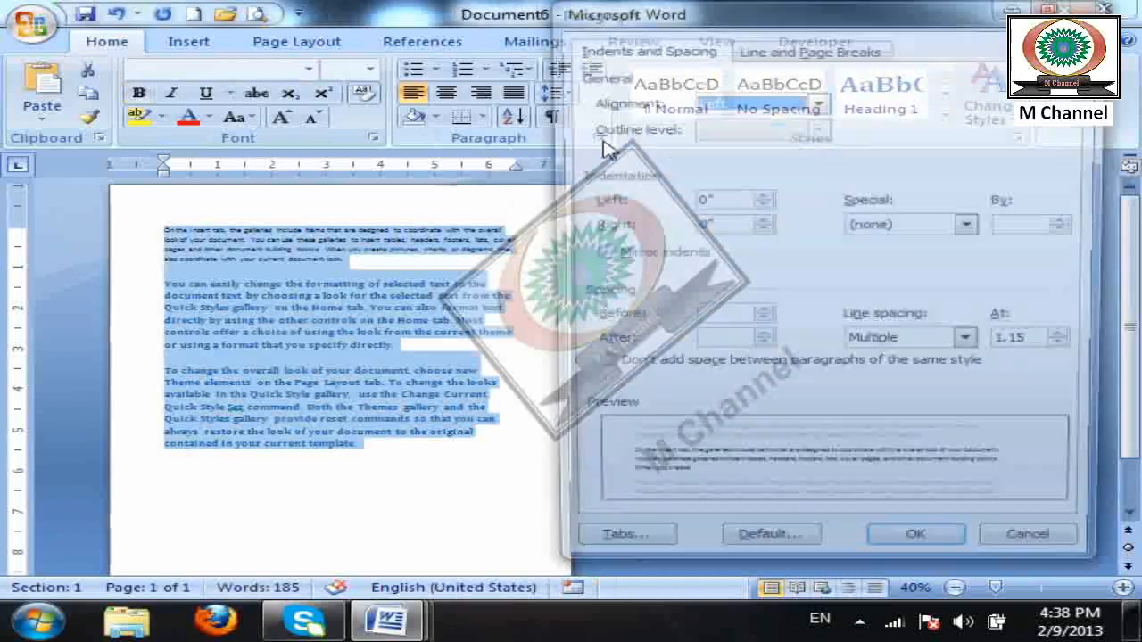
click(680, 368)
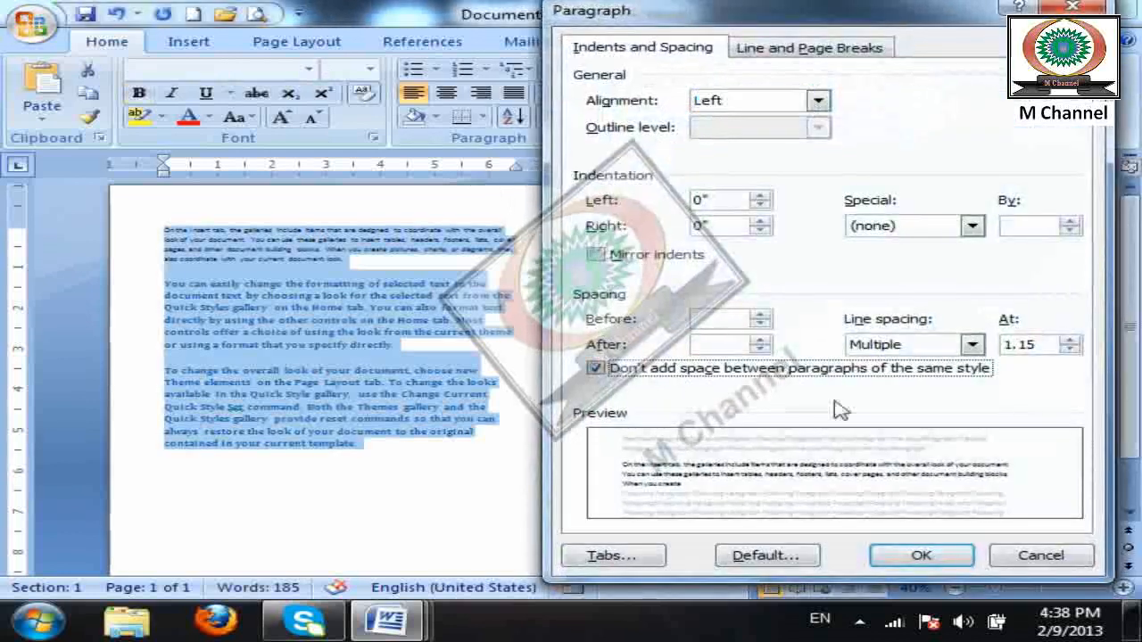
click(921, 556)
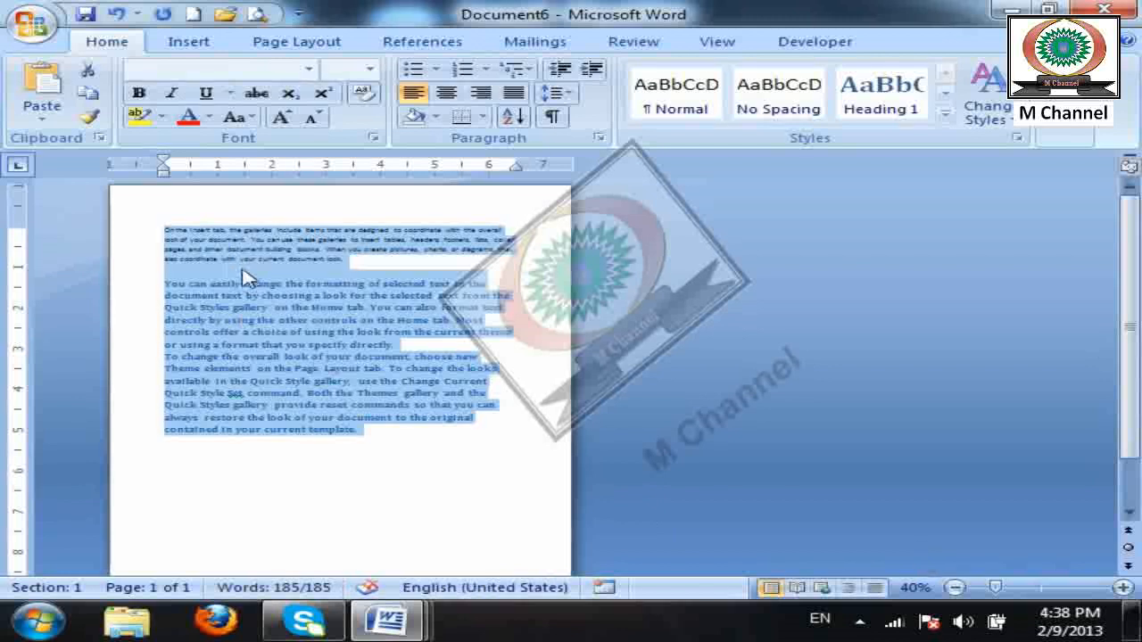
click(598, 138)
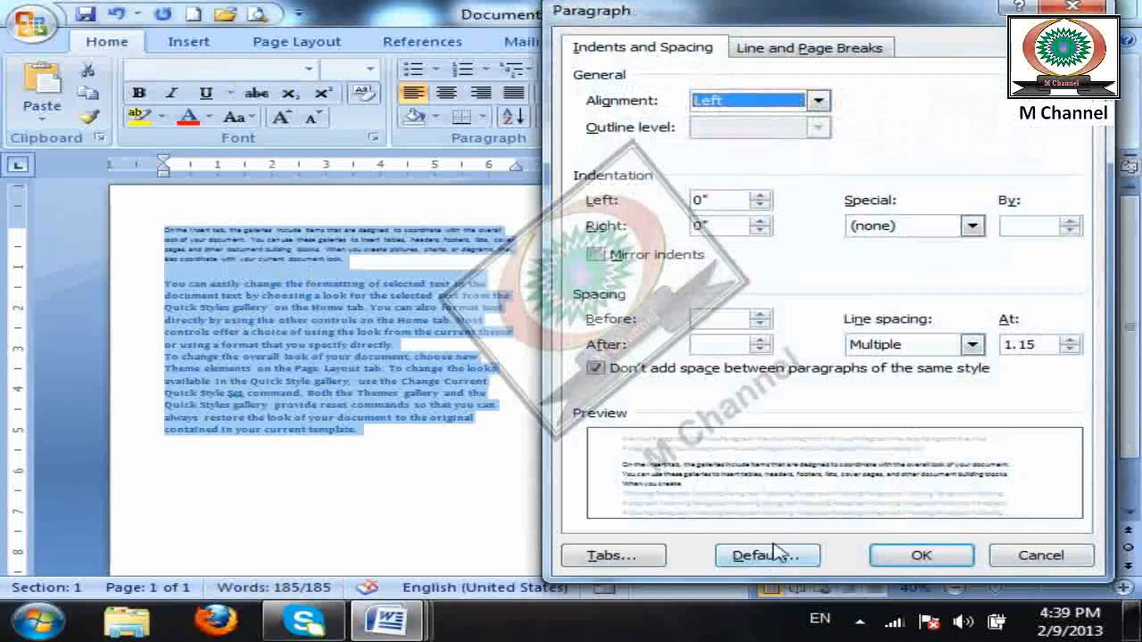
click(1052, 555)
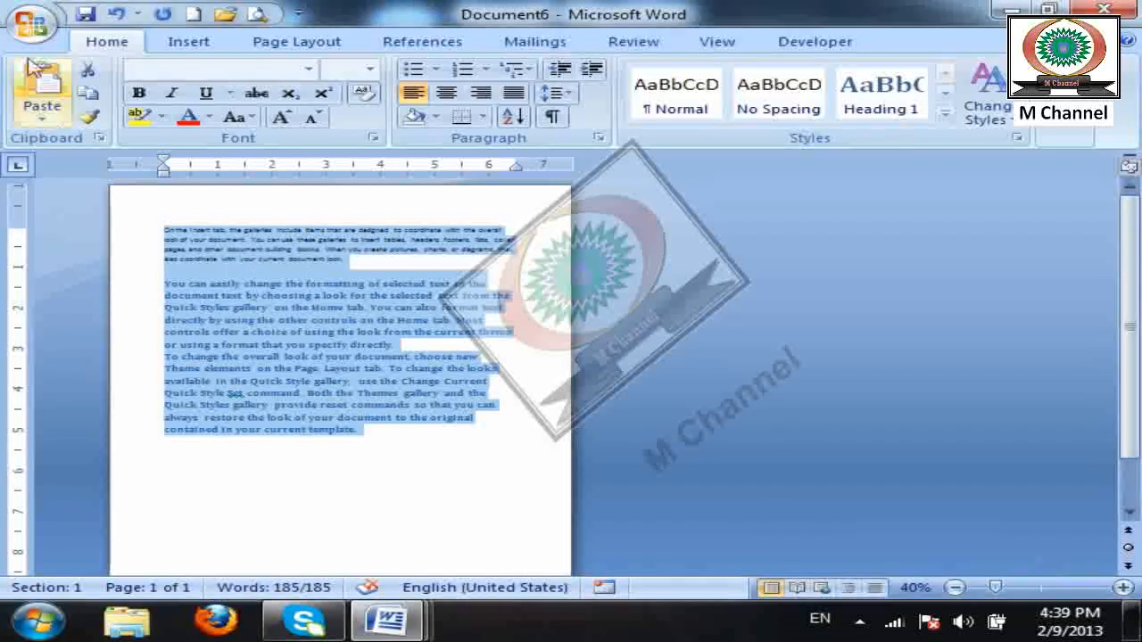
Create a new blank document and center its empty first paragraph.
click(193, 14)
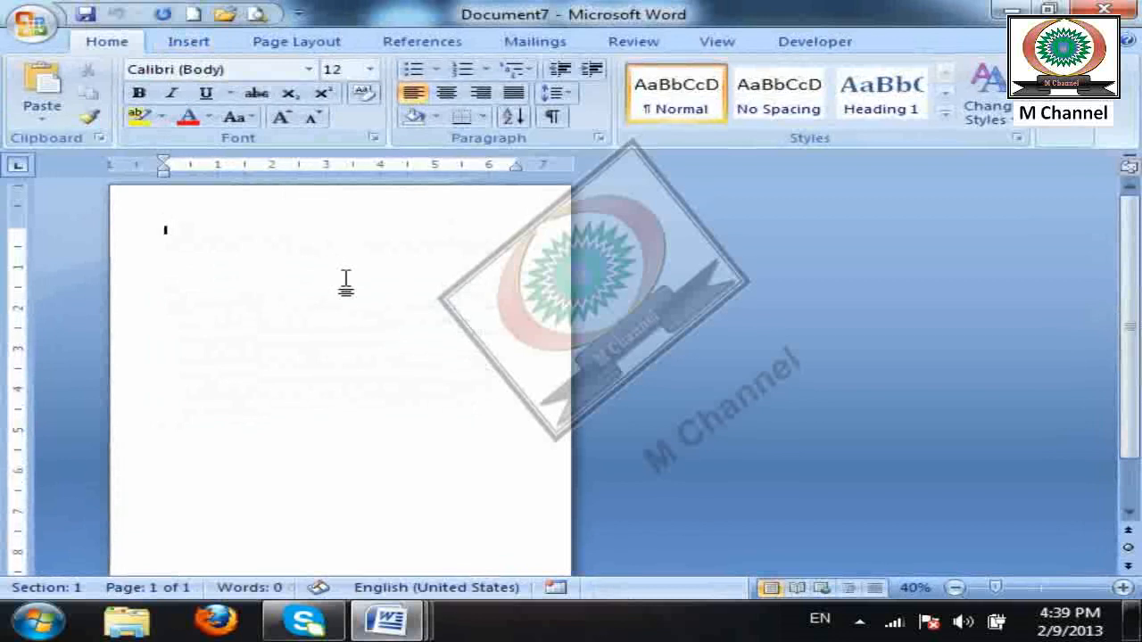
scroll(382, 290, up, 6)
scroll(375, 293, down, 2)
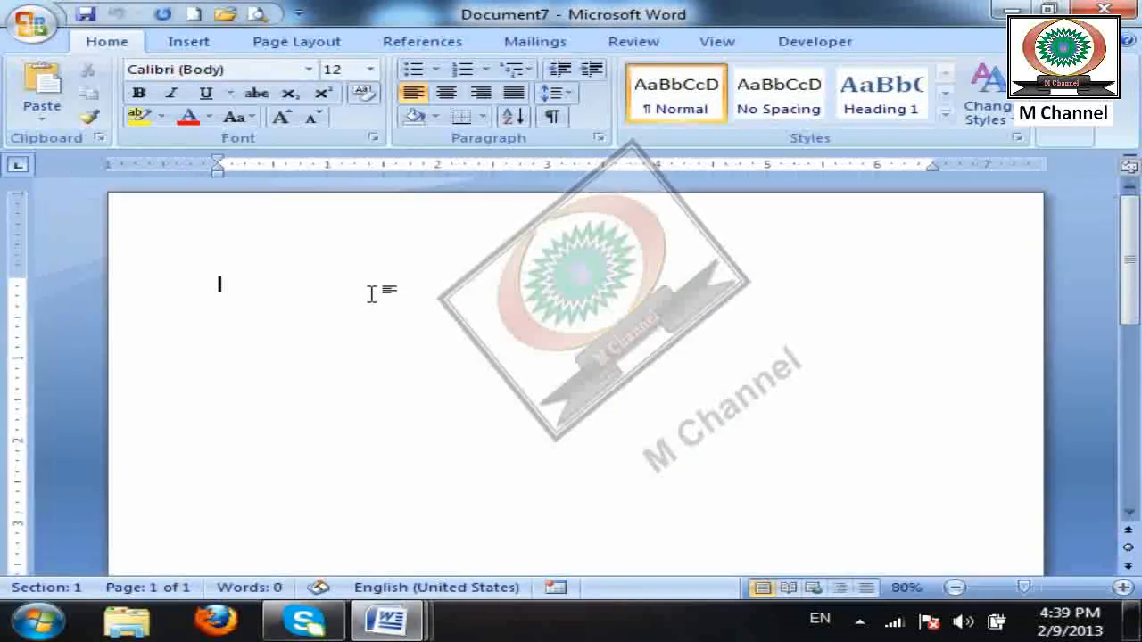
click(446, 93)
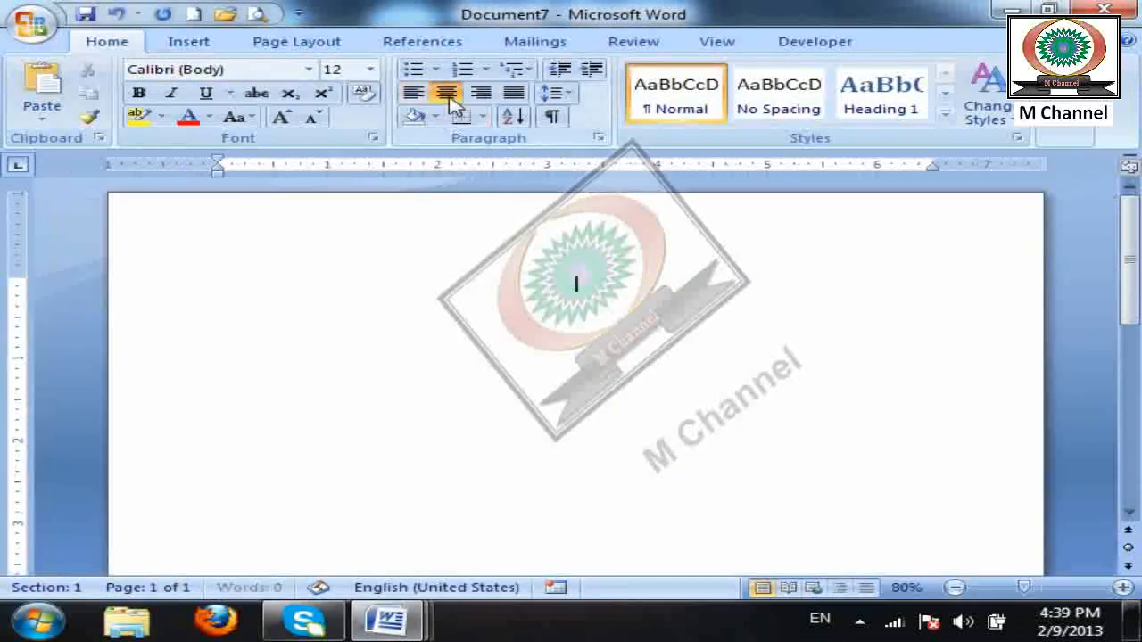
Create a new blank document, make Centered the default paragraph alignment, and fill the page with sample text using =rand().
click(194, 13)
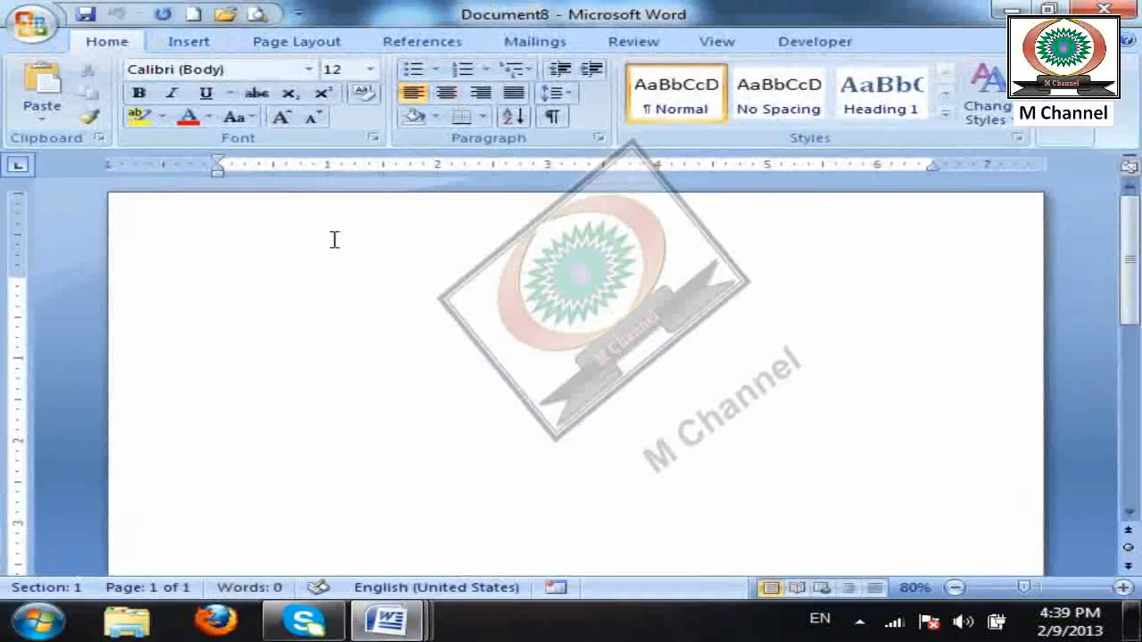
click(599, 137)
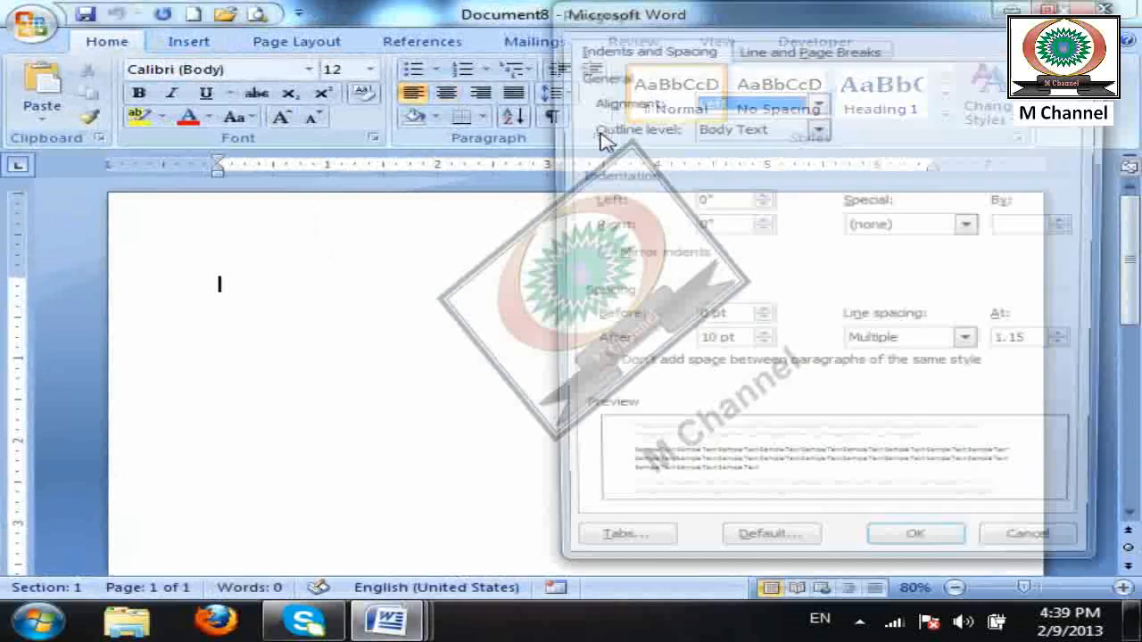
click(776, 98)
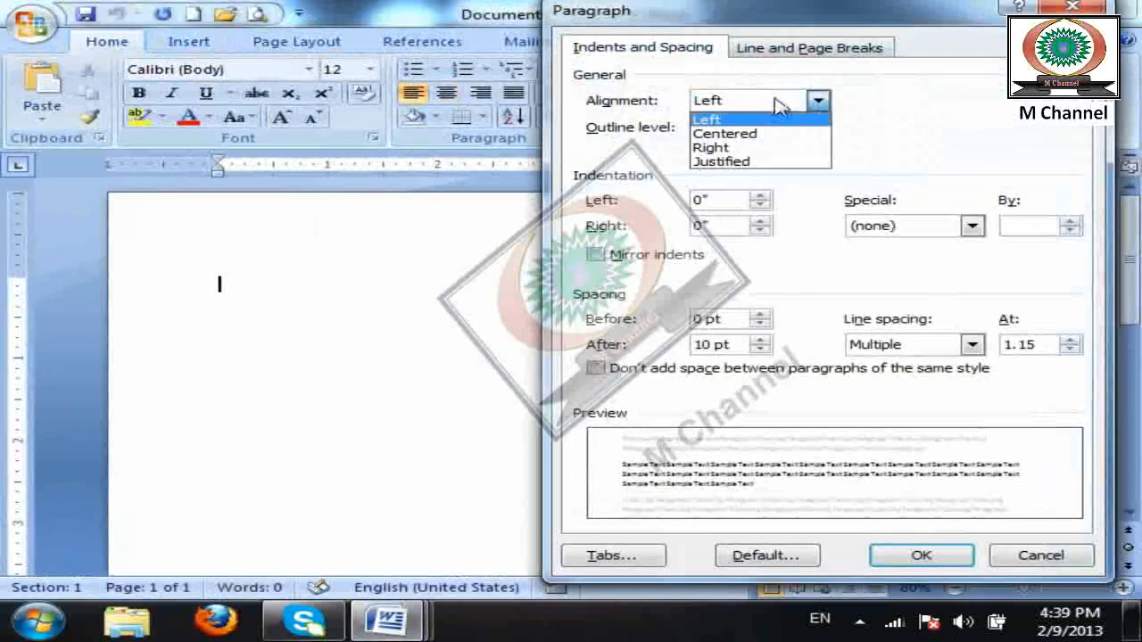
click(751, 134)
click(772, 553)
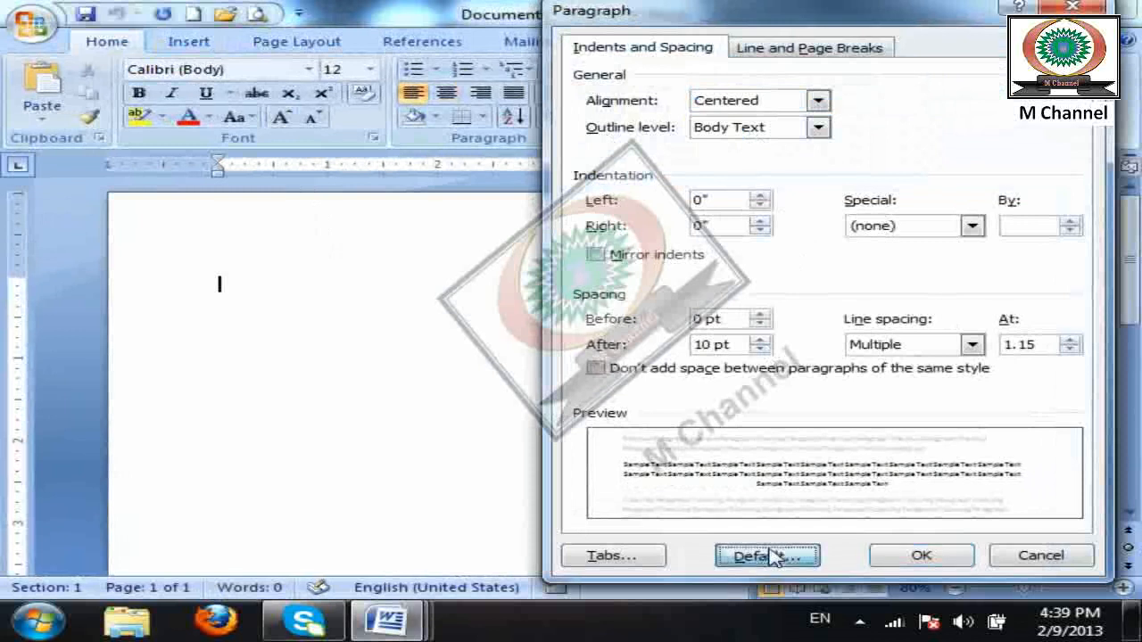
click(463, 376)
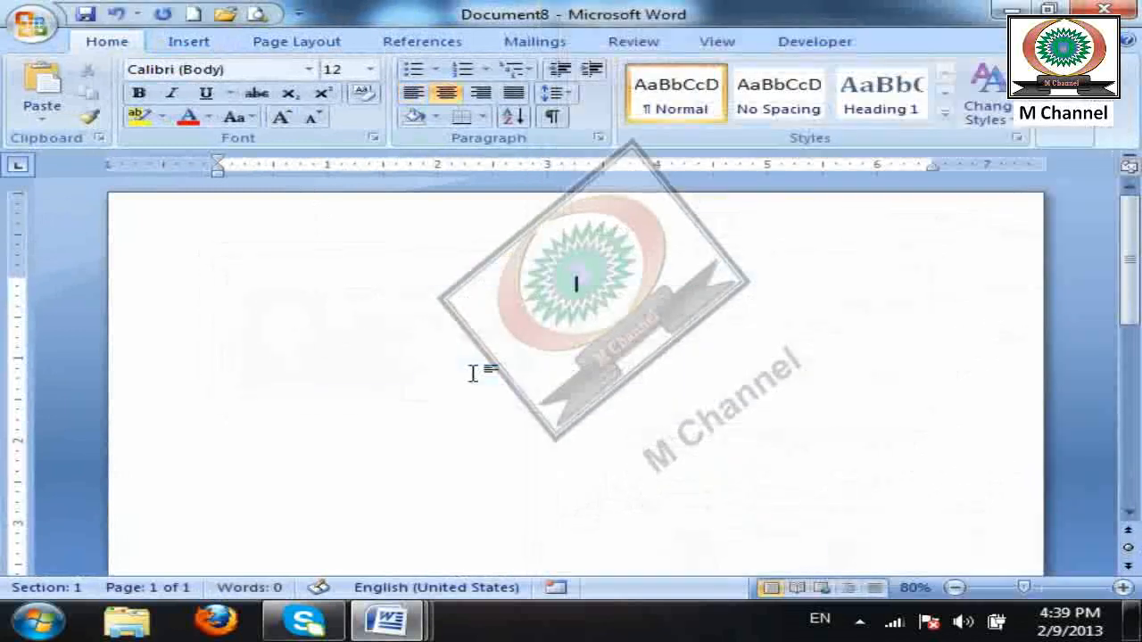
text(=rand())
key(Return)
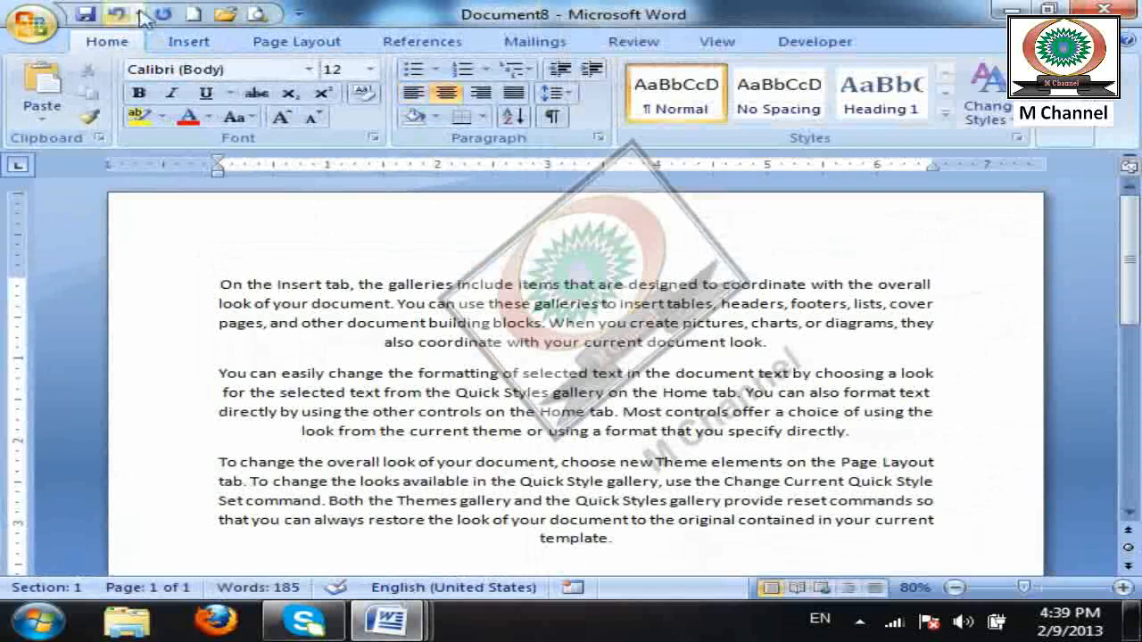
Create two more blank documents and fill each with sample text using =rand() to test the default alignment.
click(193, 16)
text(=ra)
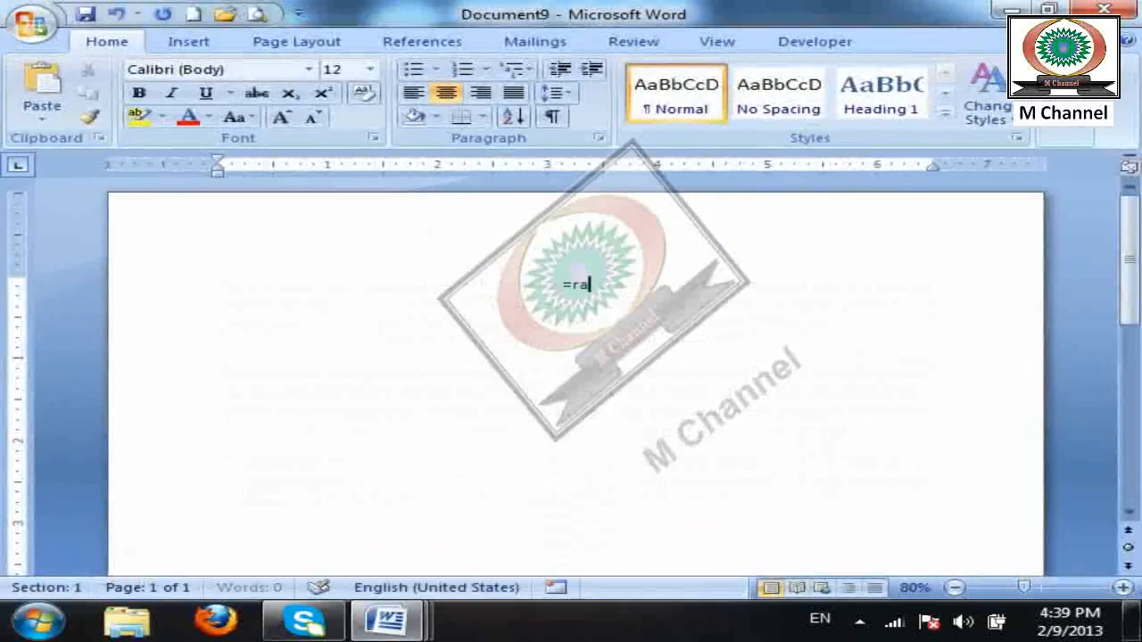
text(nd())
key(Return)
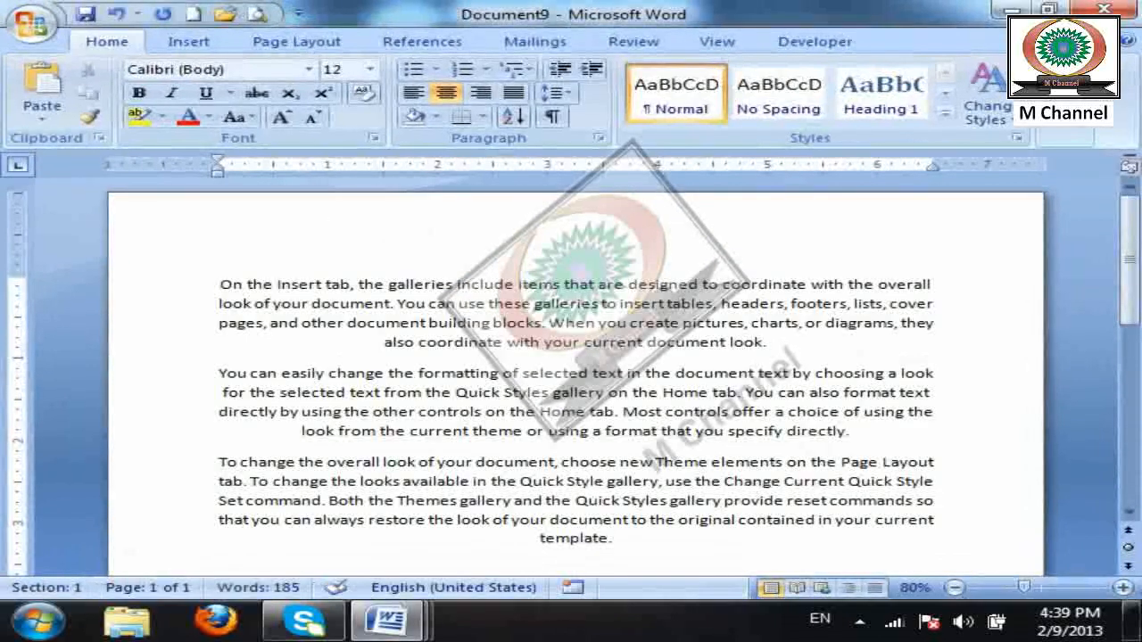
key(ctrl+n)
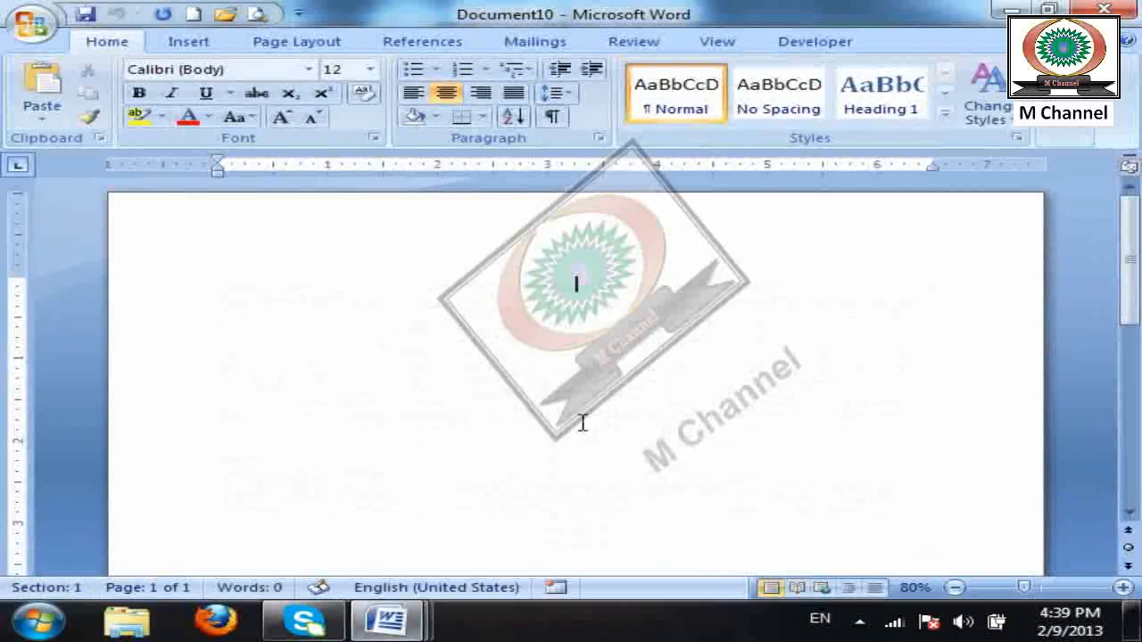
text(=rand())
key(Return)
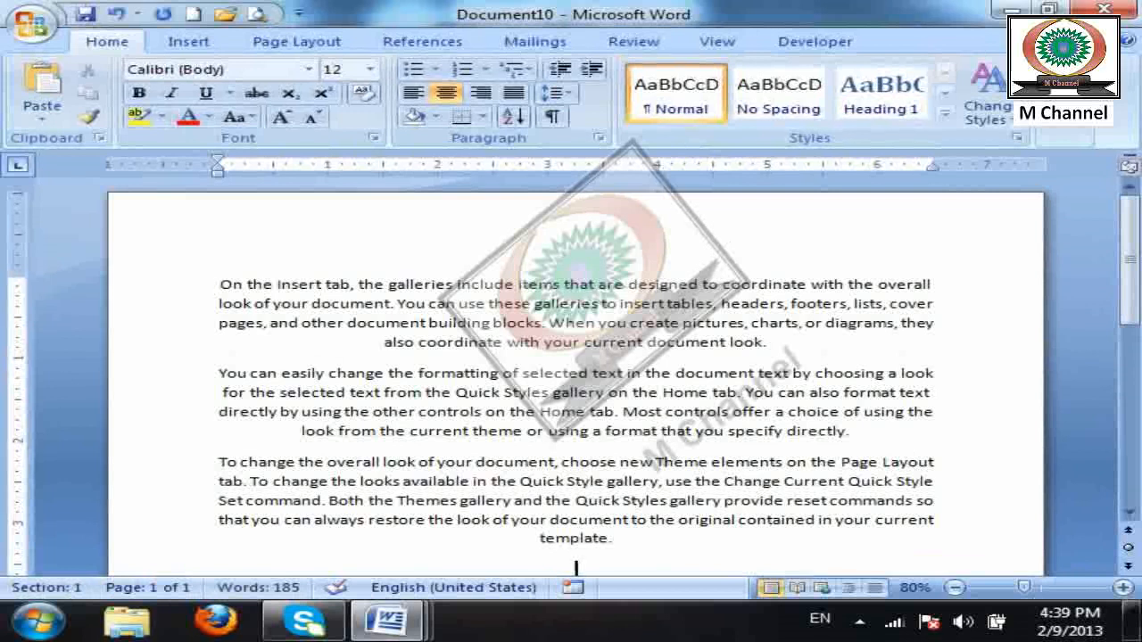
Create a new blank document and make Left the default paragraph alignment for all new documents based on the NORMAL template.
key(ctrl+n)
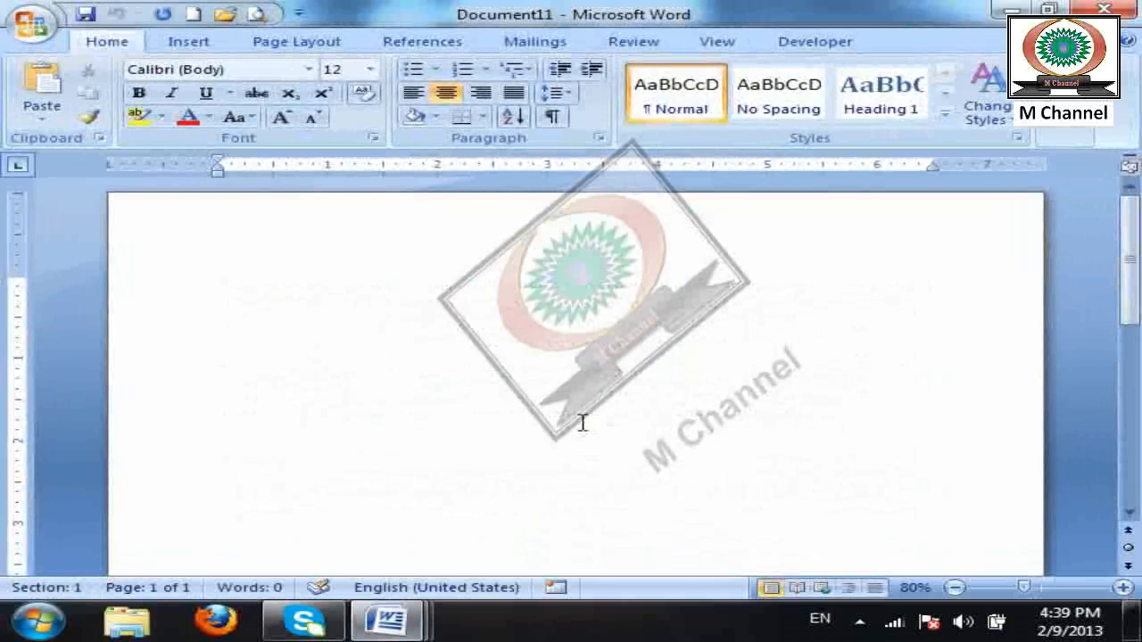
click(599, 139)
click(776, 105)
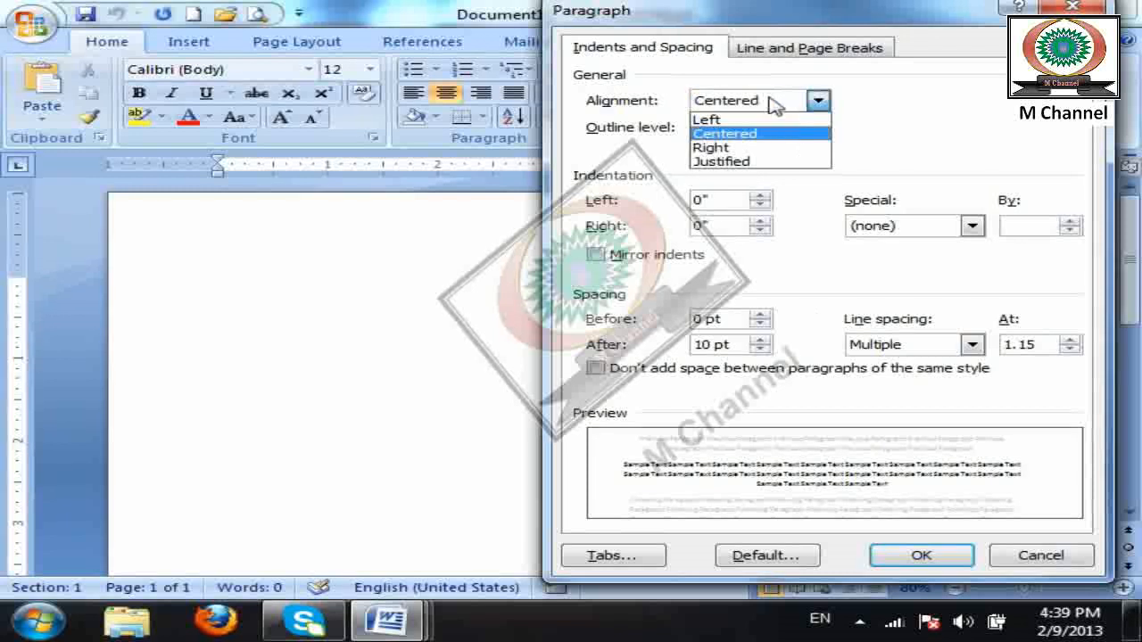
click(712, 120)
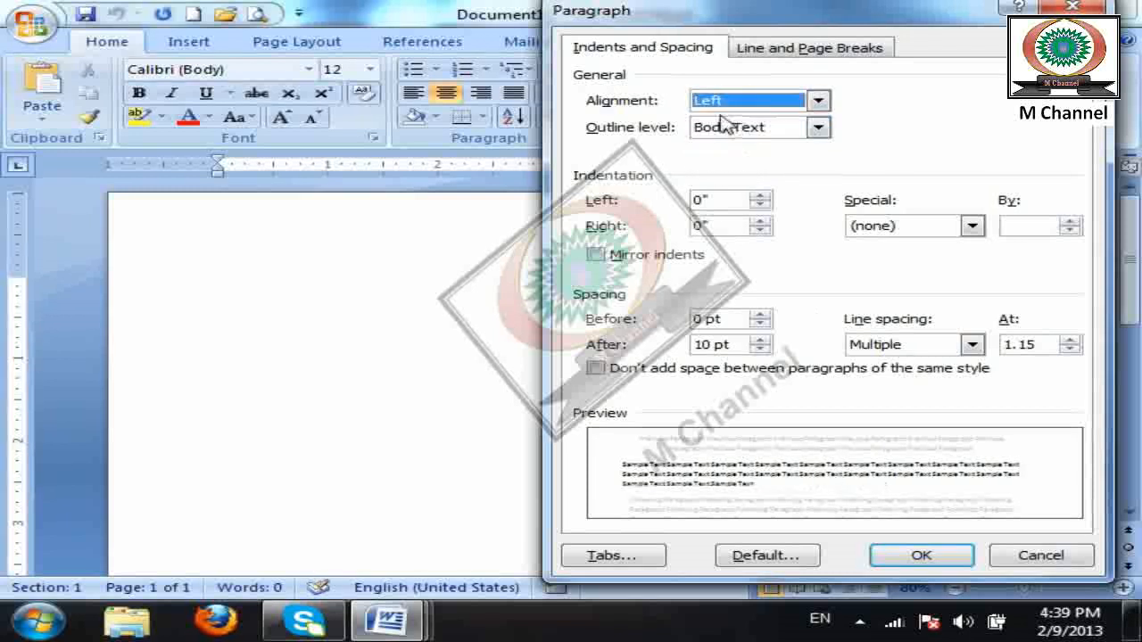
click(769, 555)
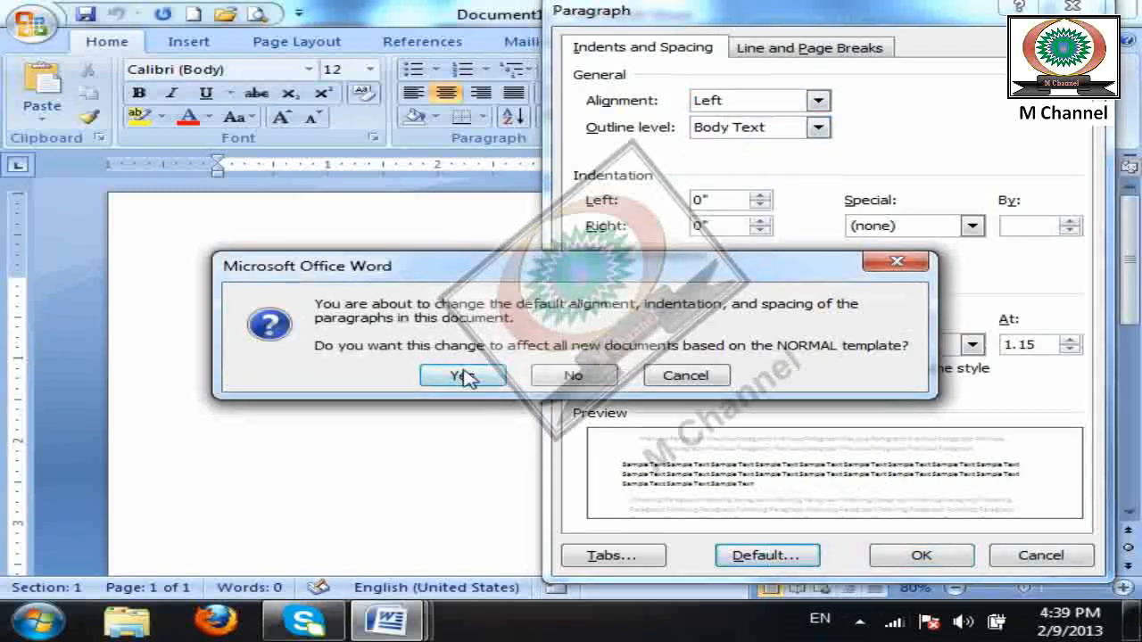
click(462, 376)
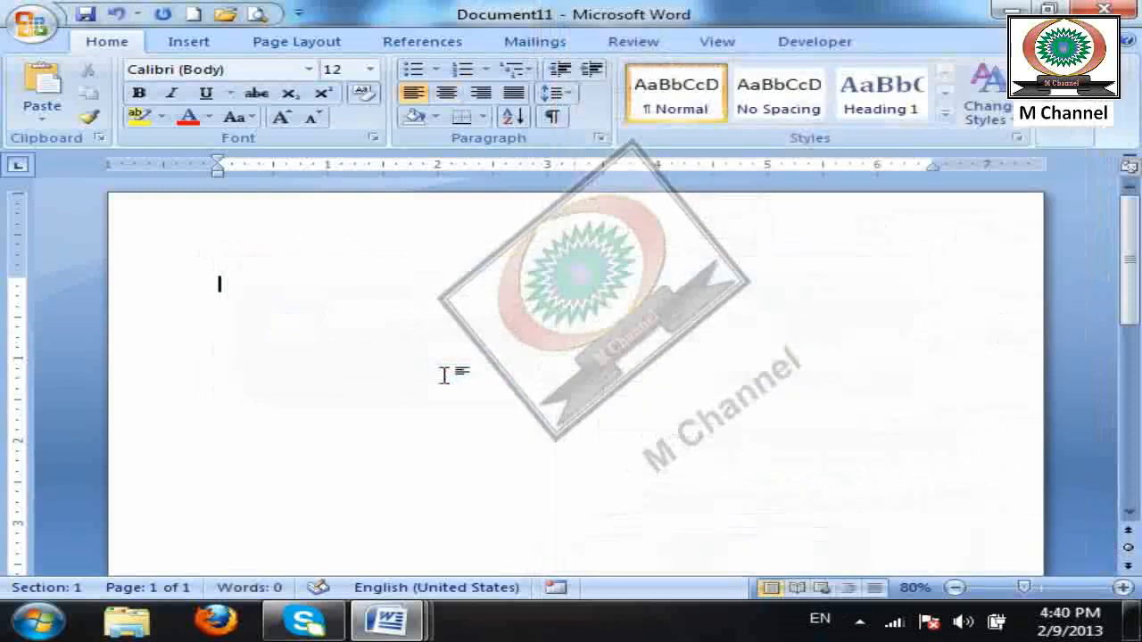
Fill the page with sample text using =rand() to test the left alignment.
text(=rand()
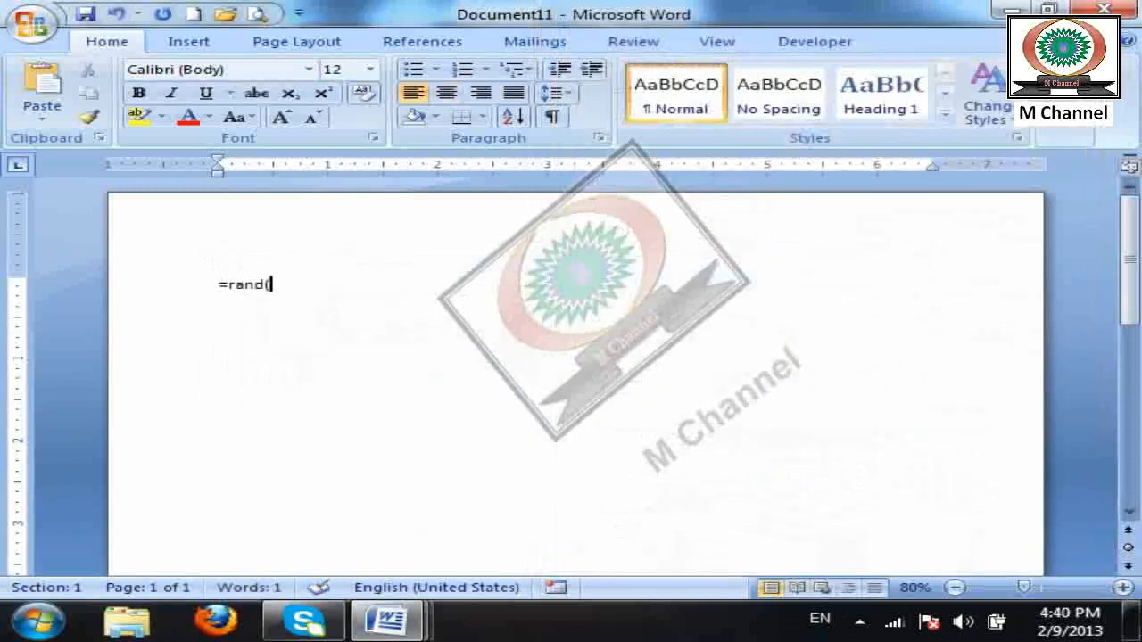
text())
key(Return)
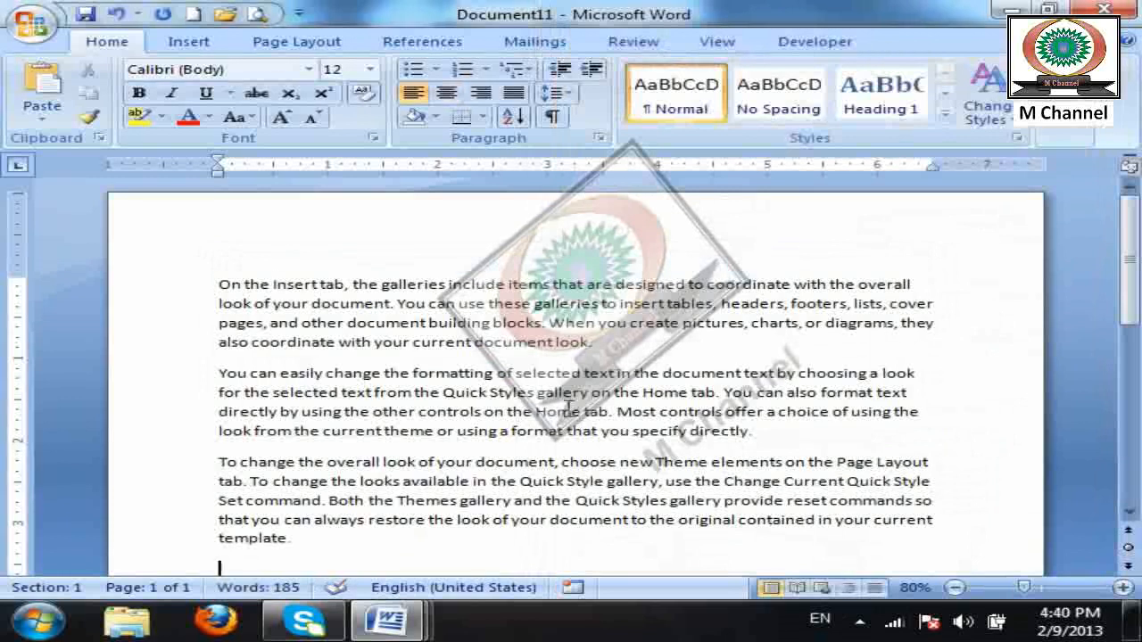
click(599, 138)
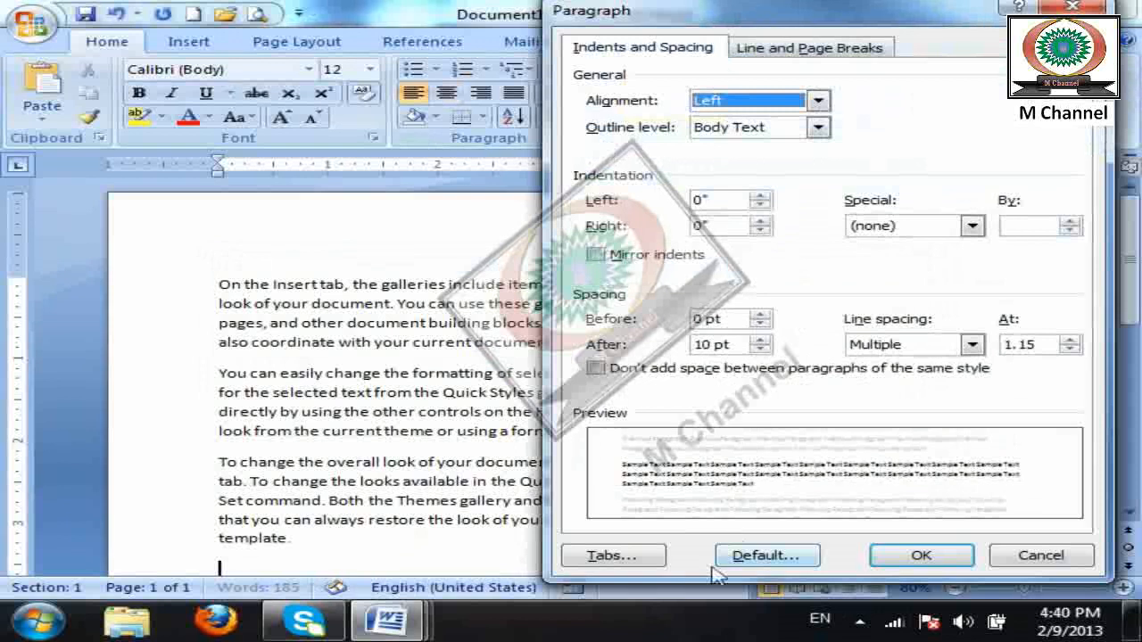
click(587, 556)
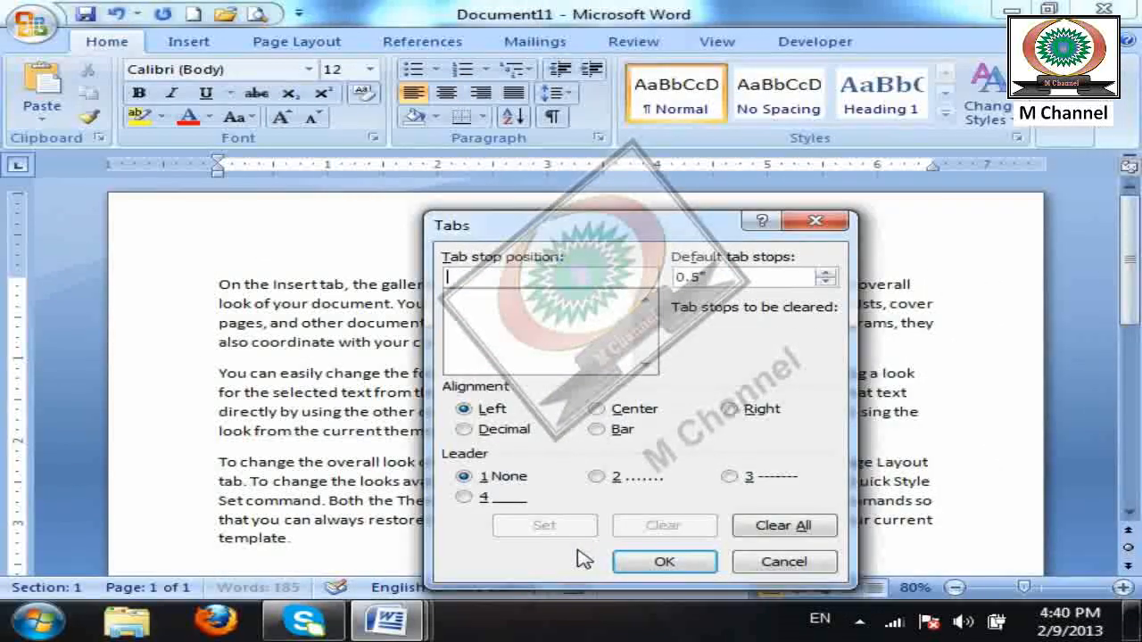
key(Escape)
Delete all the sample text from the document.
key(ctrl+a)
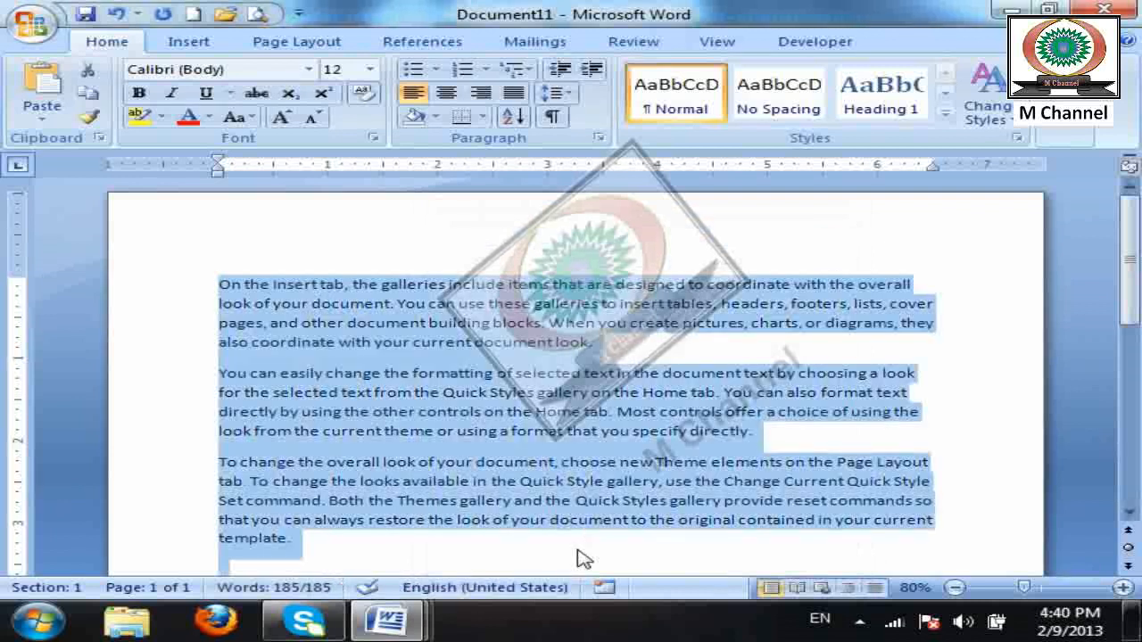
key(Delete)
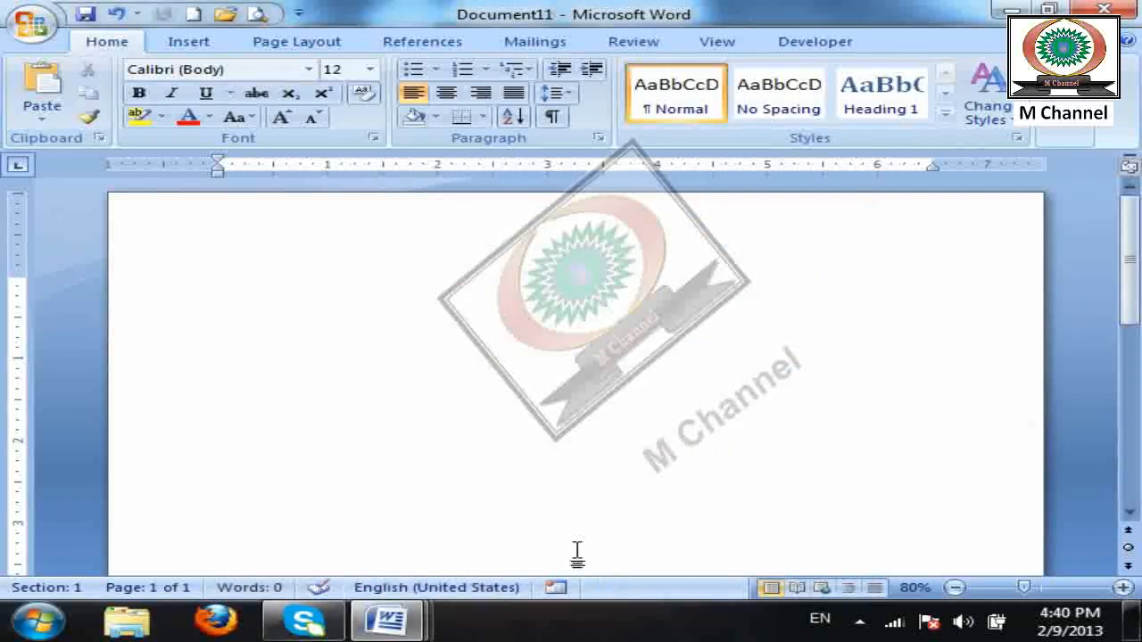
Run osk to open the On-Screen Keyboard and move it down so the first line of the page shows.
key(super+r)
text(osk)
key(Return)
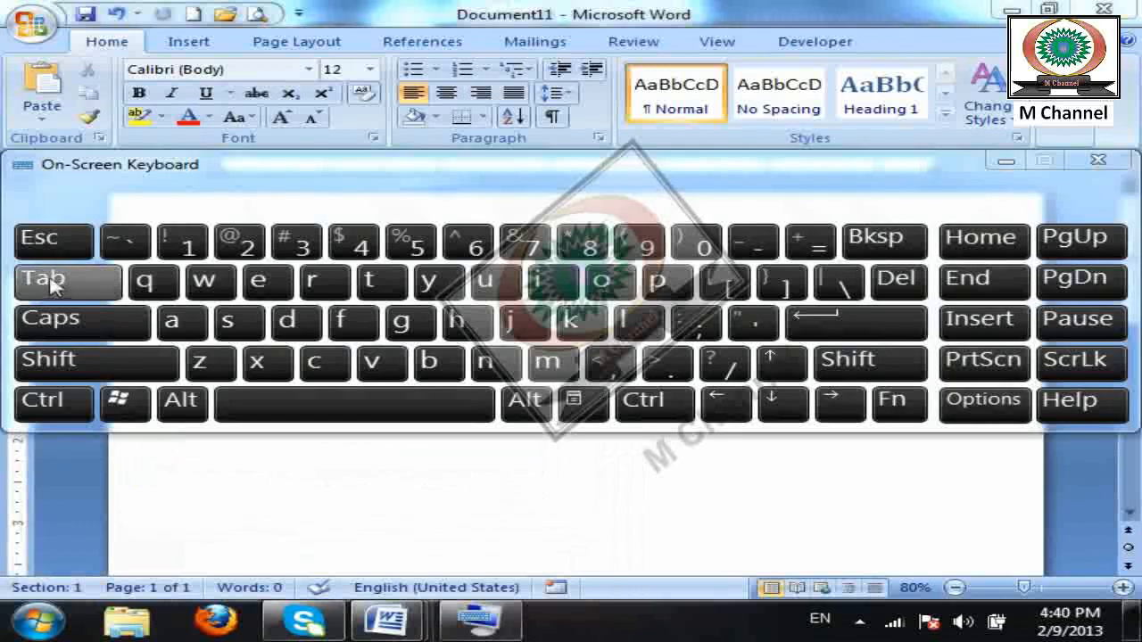
drag(311, 159, 384, 392)
click(415, 323)
drag(472, 397, 468, 339)
click(357, 288)
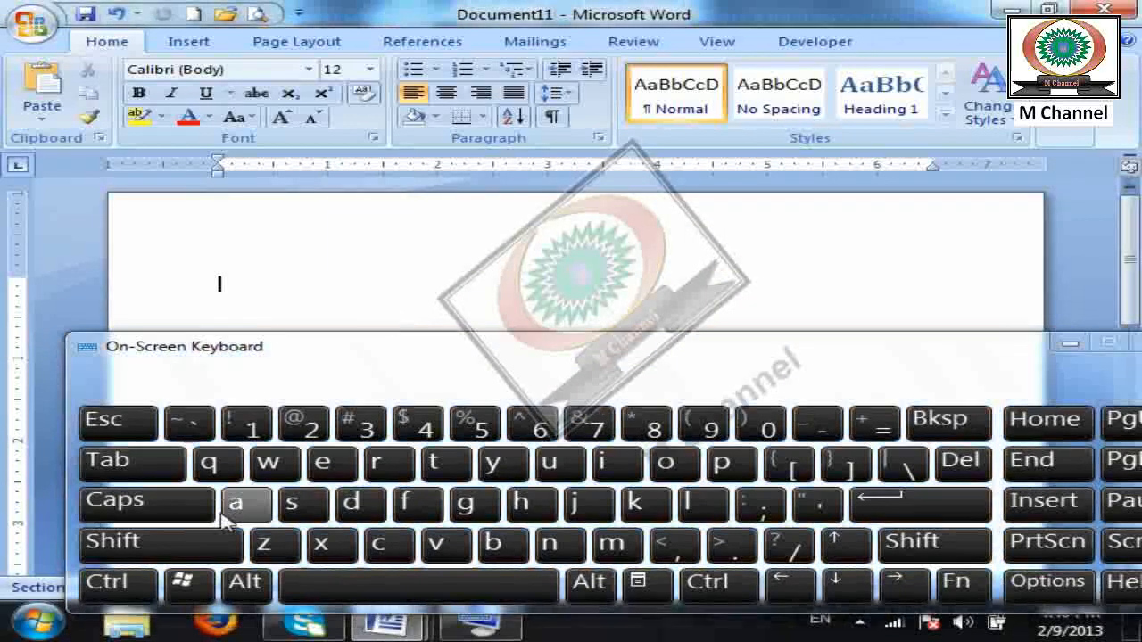
Try the Tab key on the On-Screen Keyboard, close the keyboard and clear the page.
click(138, 475)
click(136, 480)
click(133, 480)
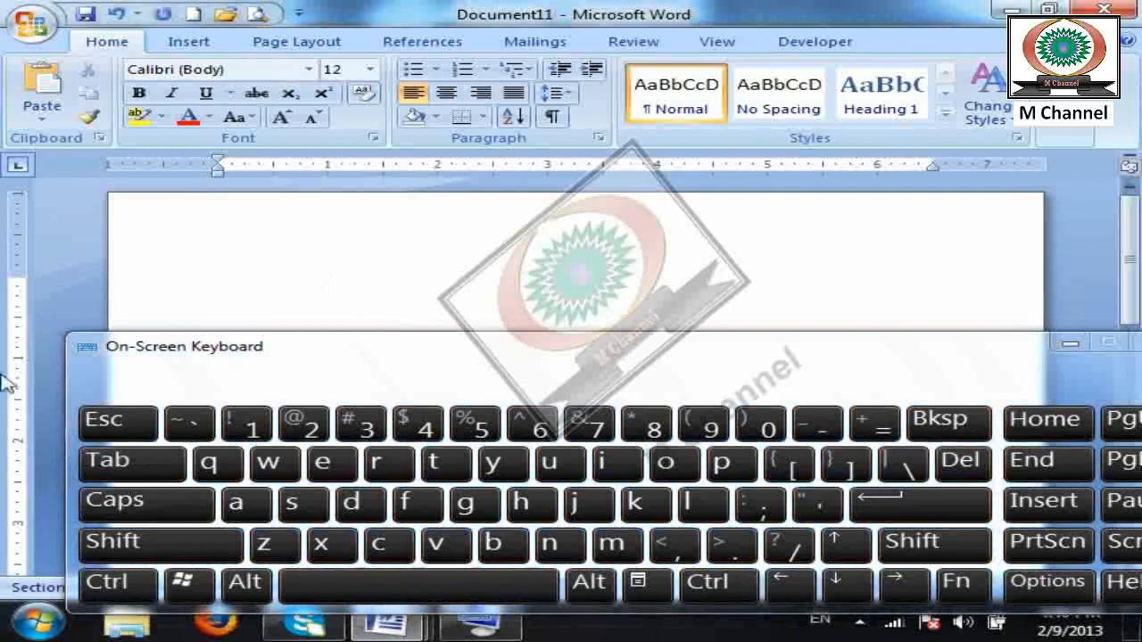
drag(997, 362, 740, 355)
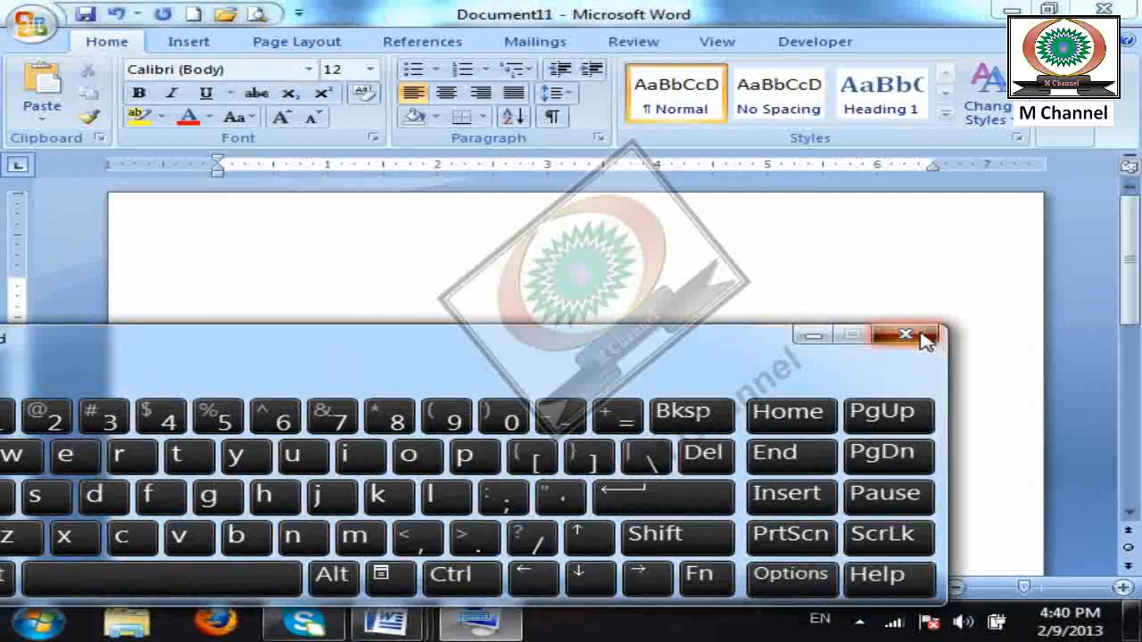
click(905, 333)
click(7, 301)
key(Delete)
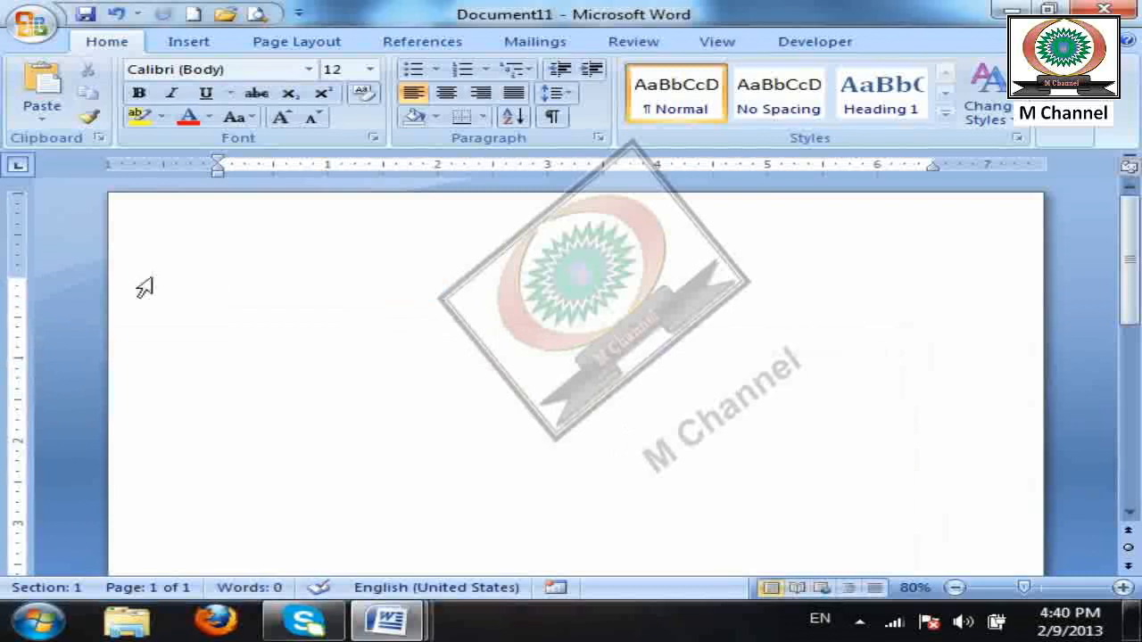
Set left-aligned tab stops without a leader at 3" and 5" for the empty paragraph.
click(598, 137)
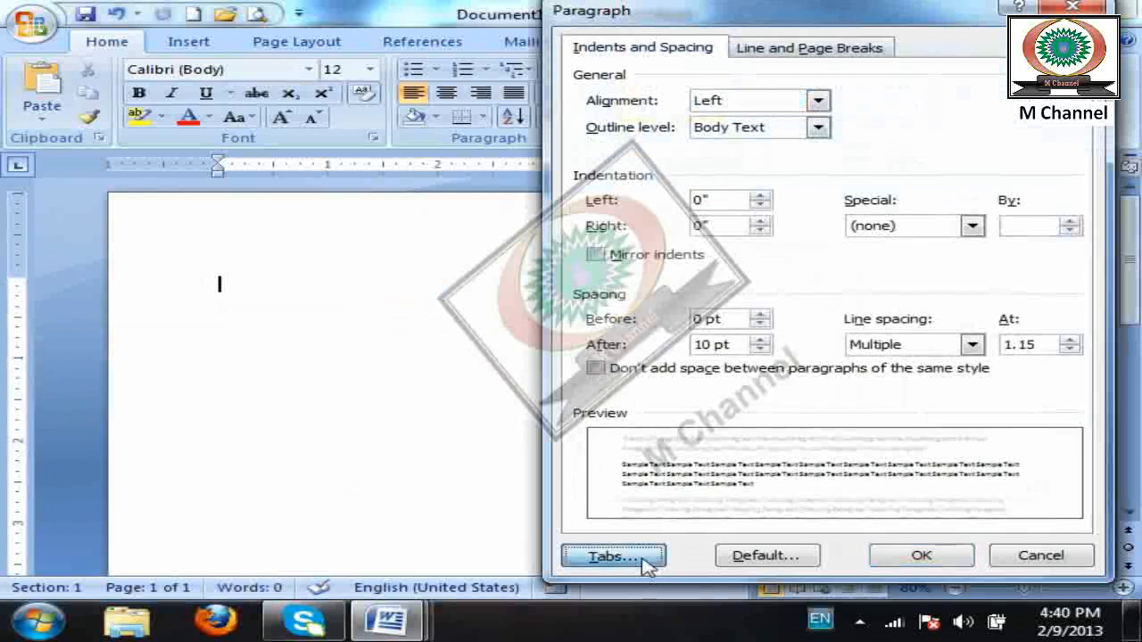
click(641, 558)
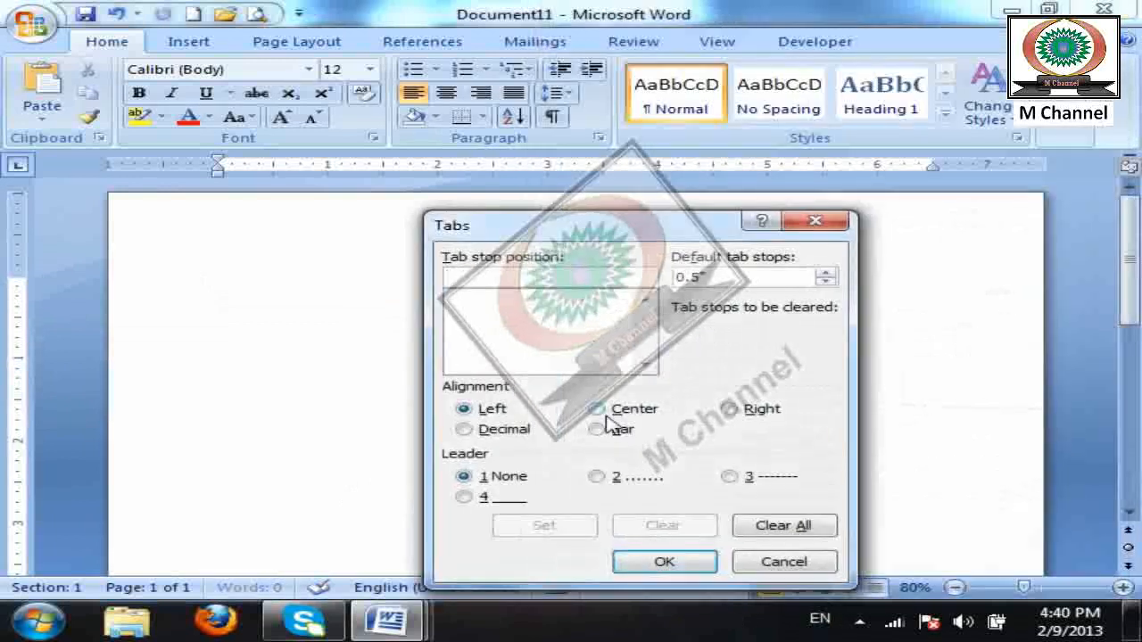
text(3)
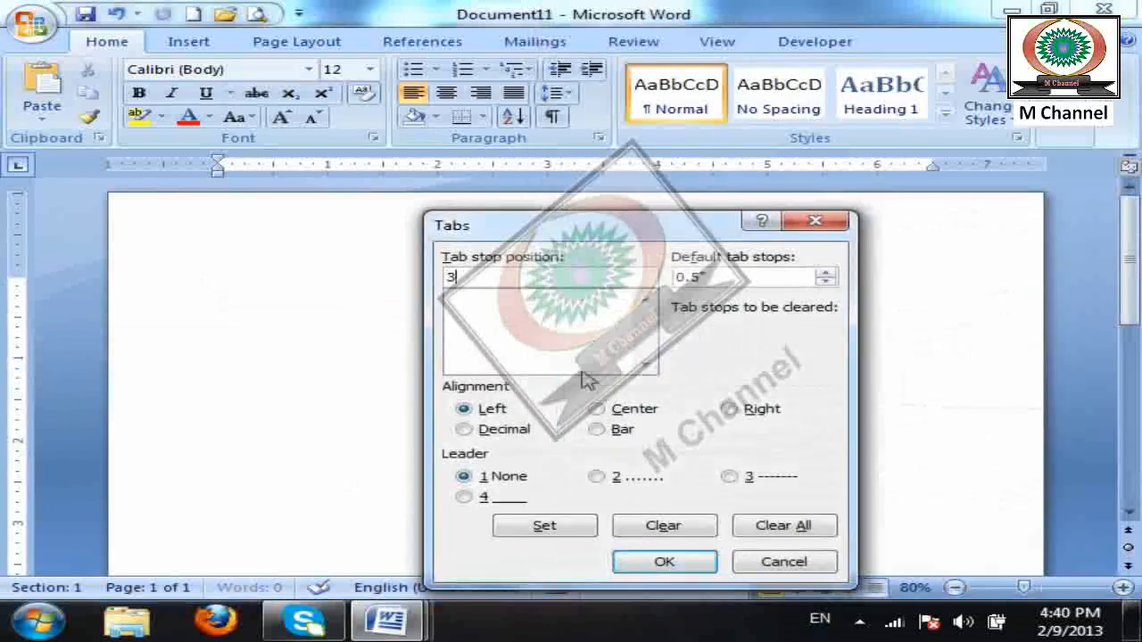
click(555, 527)
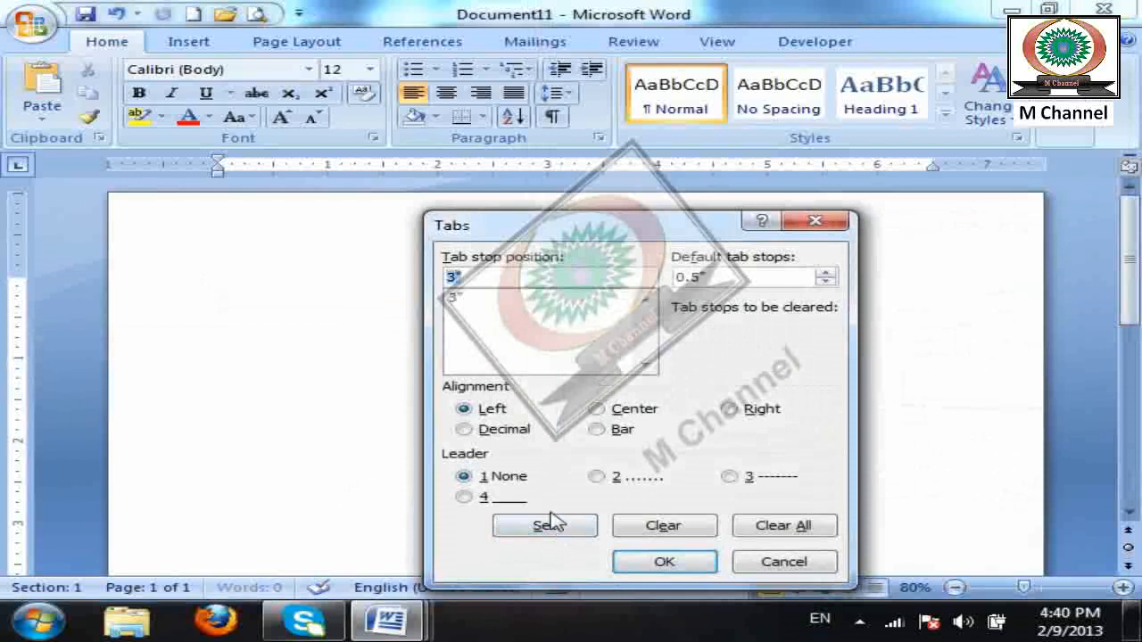
text(5)
click(555, 528)
click(688, 571)
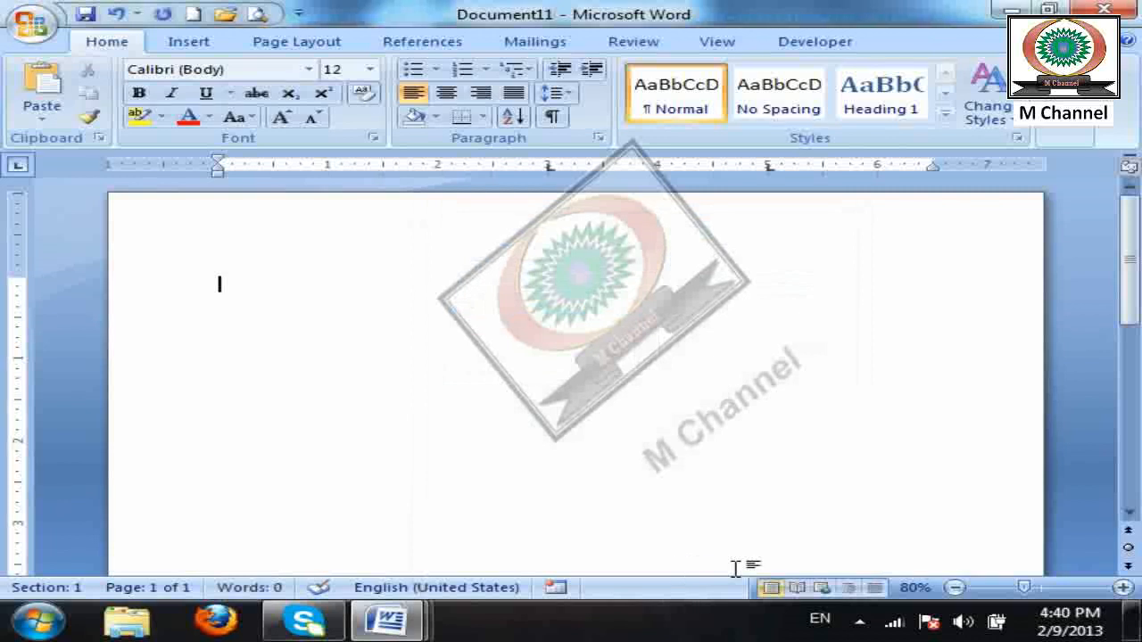
Increase the font size to 14 and enter the tab-separated column headings Name, Salary and Address.
key(ctrl+shift+period)
text(Name)
key(Tab)
text(Salar)
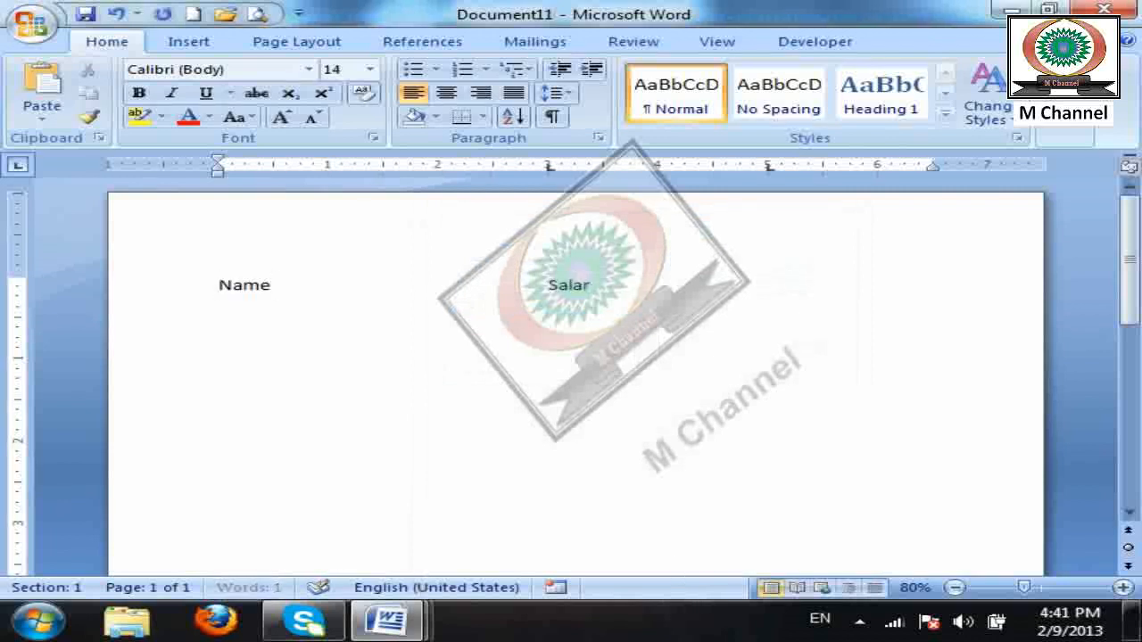
Add a first tab-separated row below the headings with a person's name, the salary 234234 and the address Pesahwar.
key(Return)
text(Ahmad)
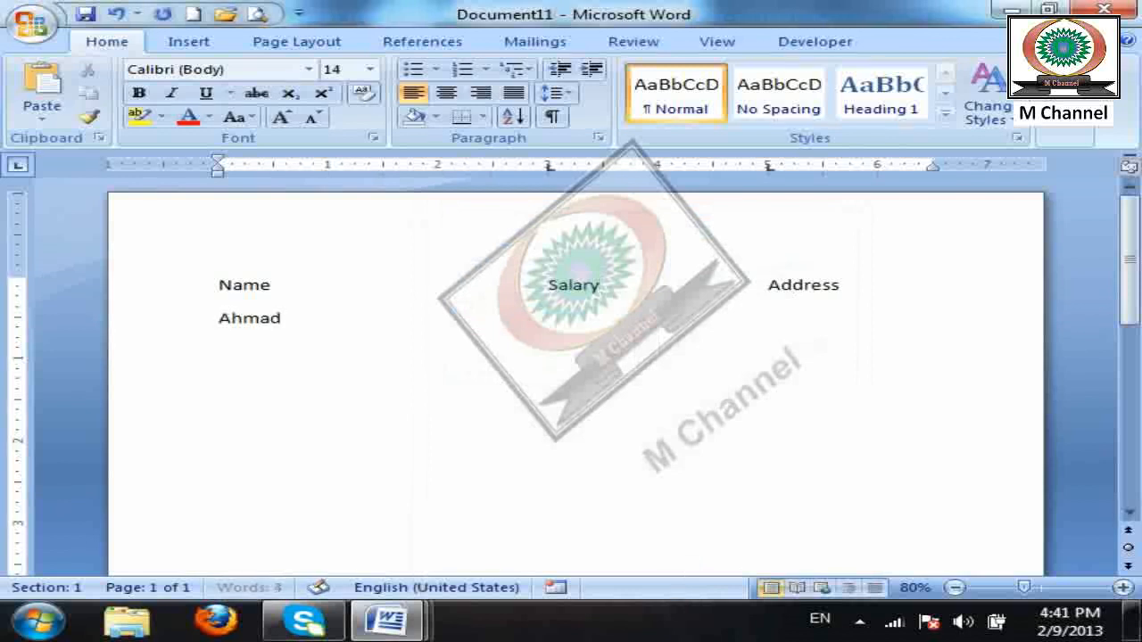
key(Tab)
text(Sajad)
key(BackSpace)
key(BackSpace)
key(BackSpace)
text(234234	Pesahwar)
Add a second tab-separated row with another person's name, the salary 2342 and the address Kabul.
key(Return)
text(S)
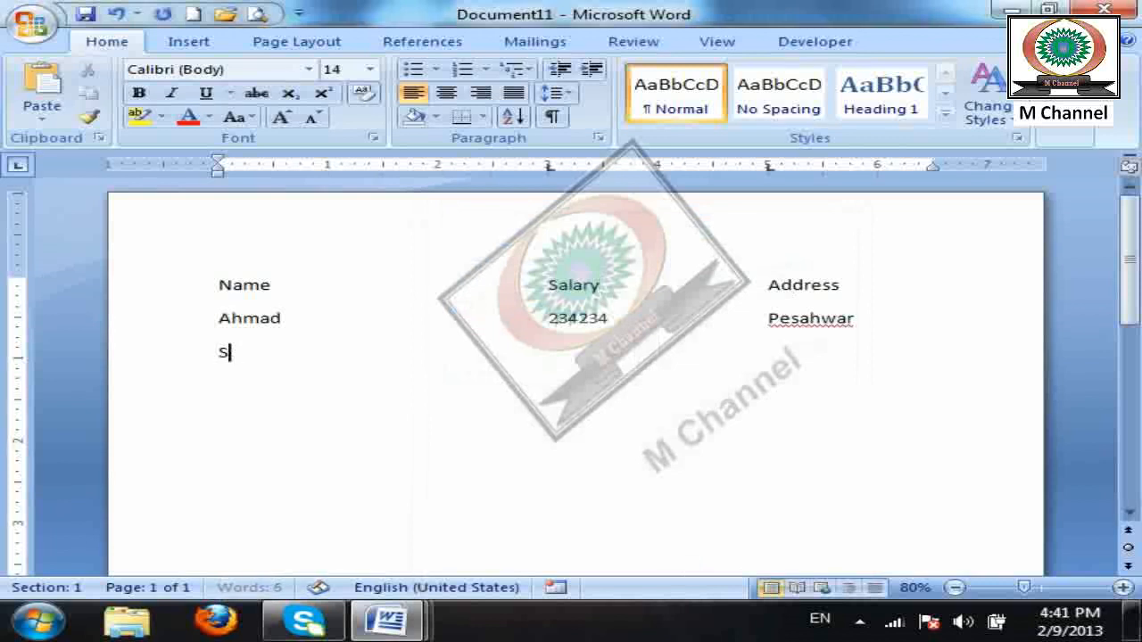
text(ajjad	2342	)
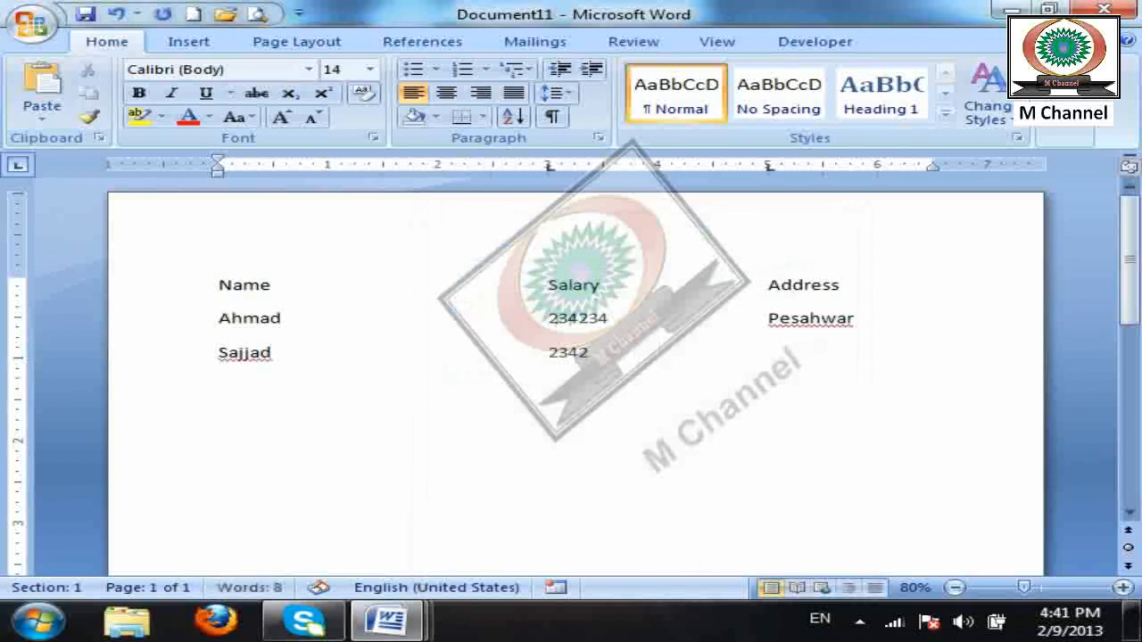
text(Kabul)
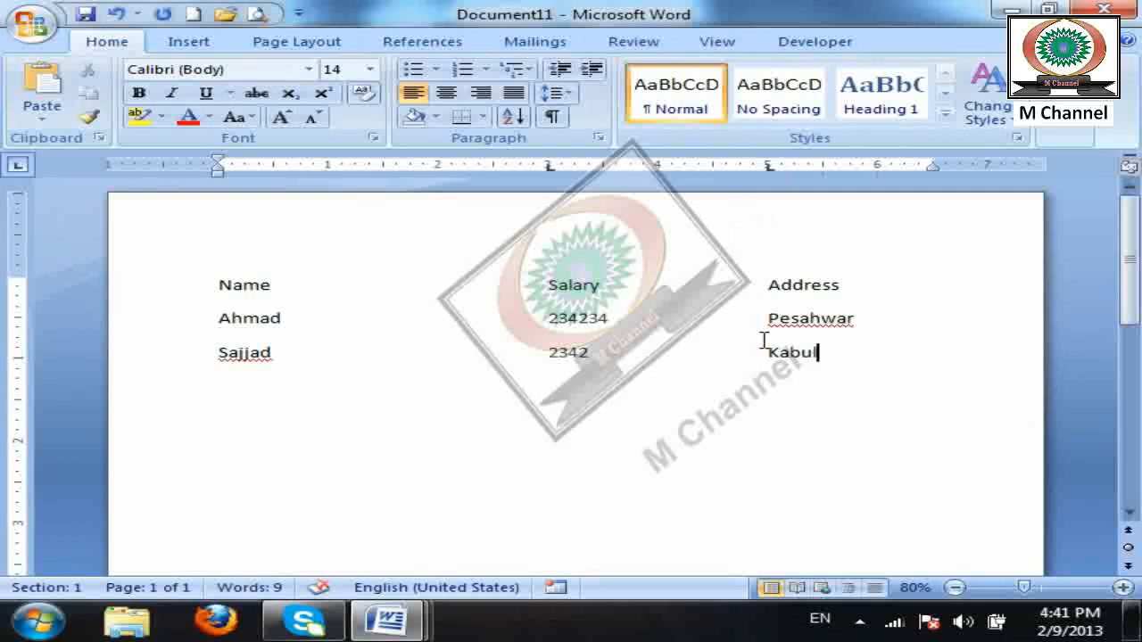
Clear all custom tab stops from the last row, the one ending in Kabul.
click(598, 138)
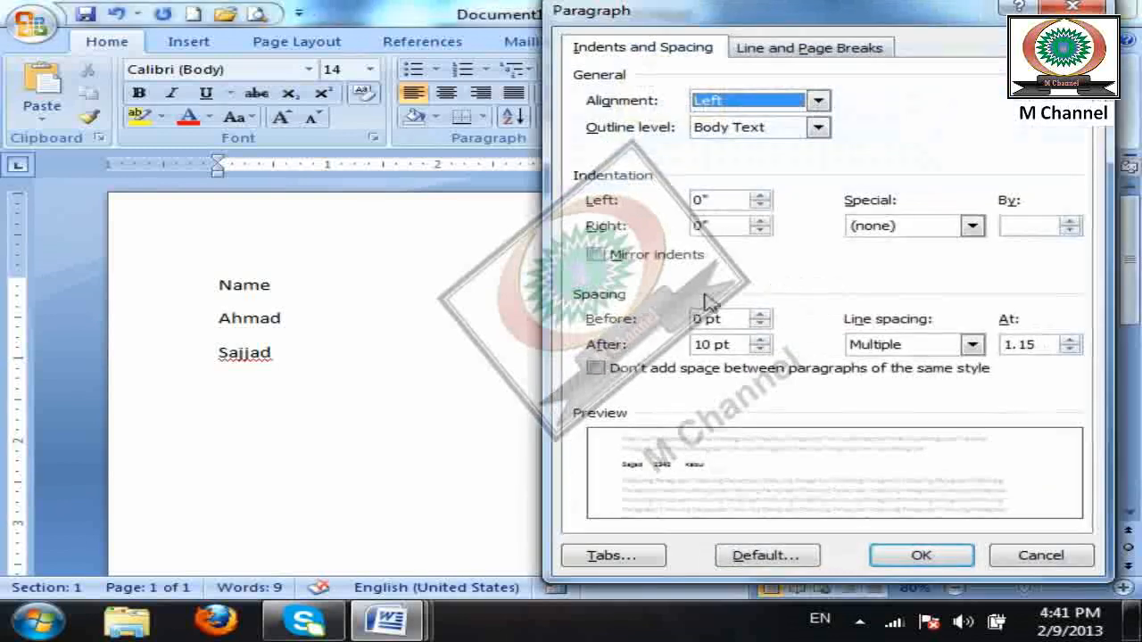
click(612, 554)
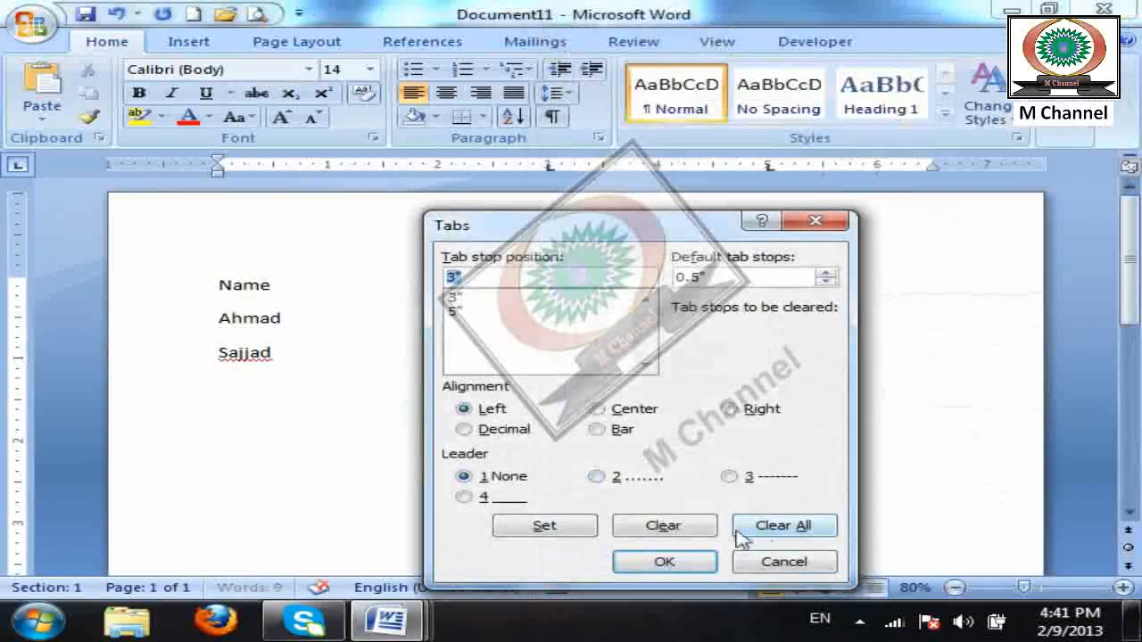
click(797, 528)
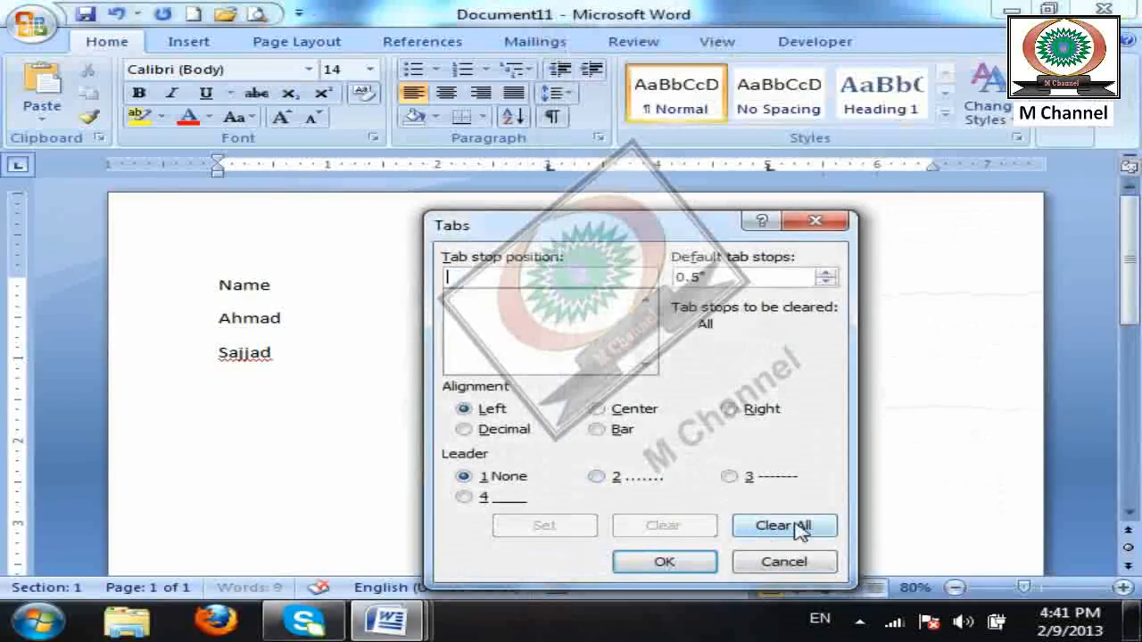
click(695, 562)
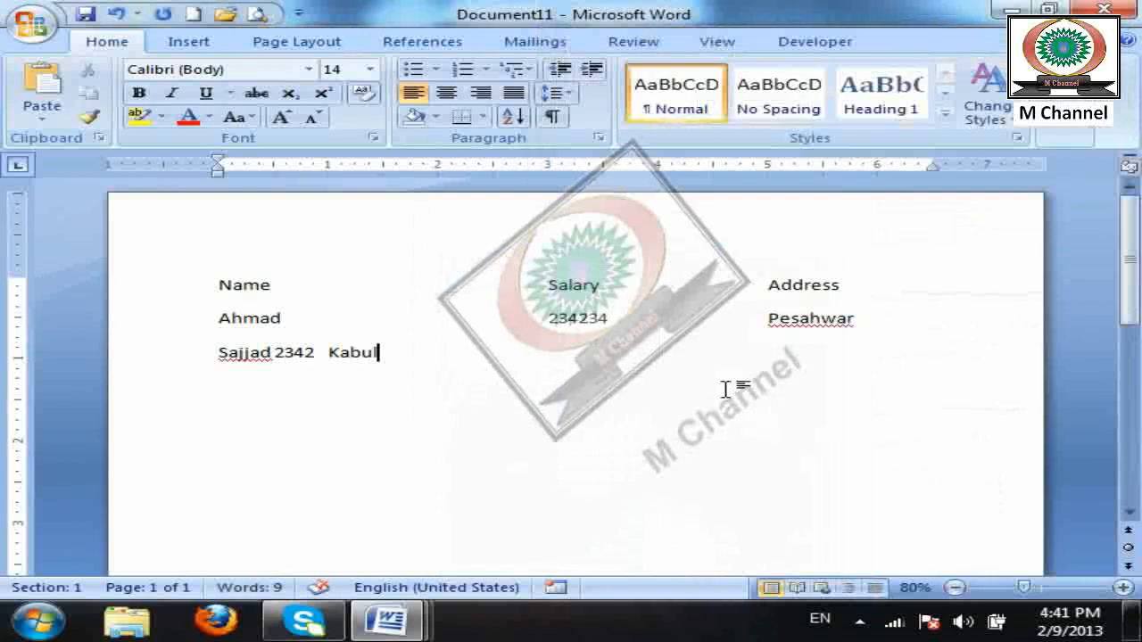
Insert a run of ten tabs after Kabul and start a new paragraph below that row.
key(Tab)
key(Tab)
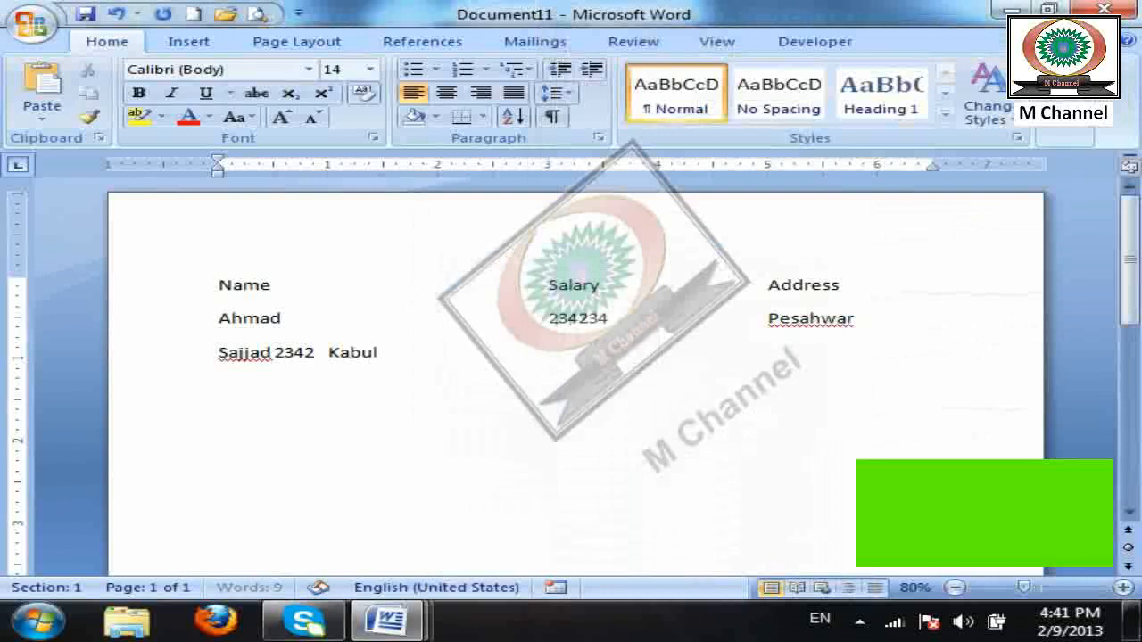
key(Tab)
key(Tab)
key(Tab)
key(Tab)
key(Tab)
key(Tab)
key(Tab)
key(Tab)
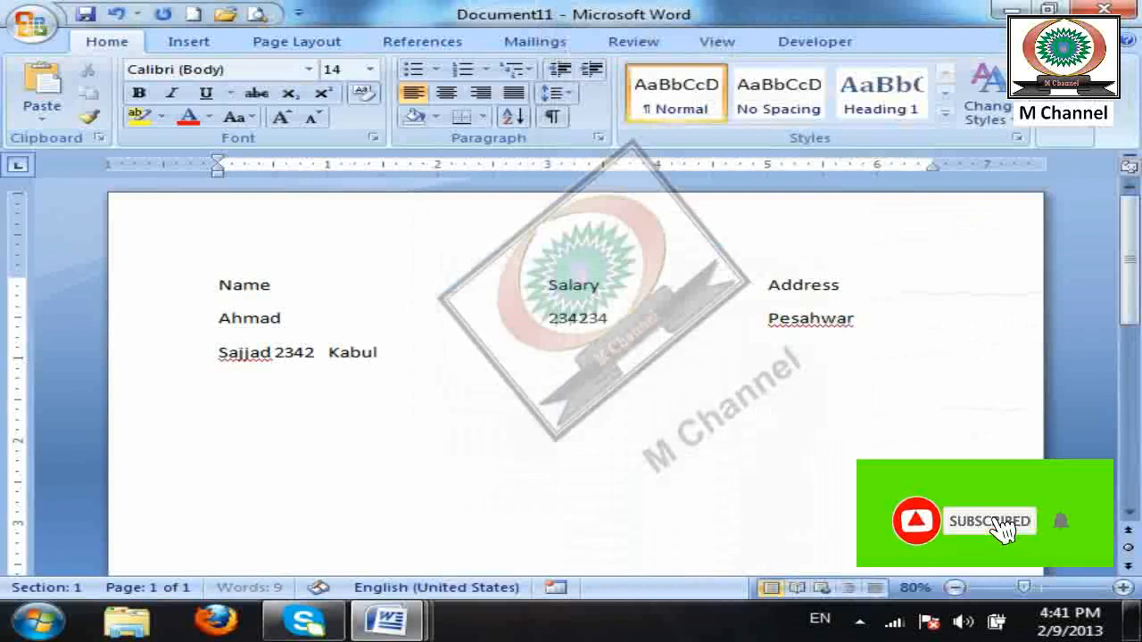
key(Return)
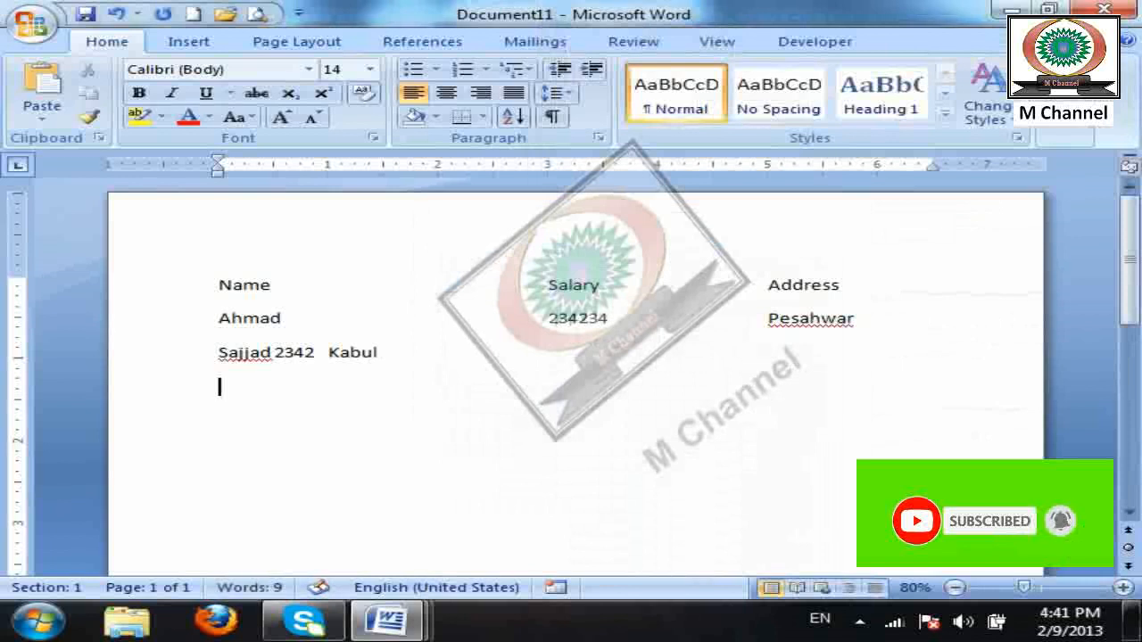
Create a new blank document and set its default tab stops to 1.6".
click(196, 12)
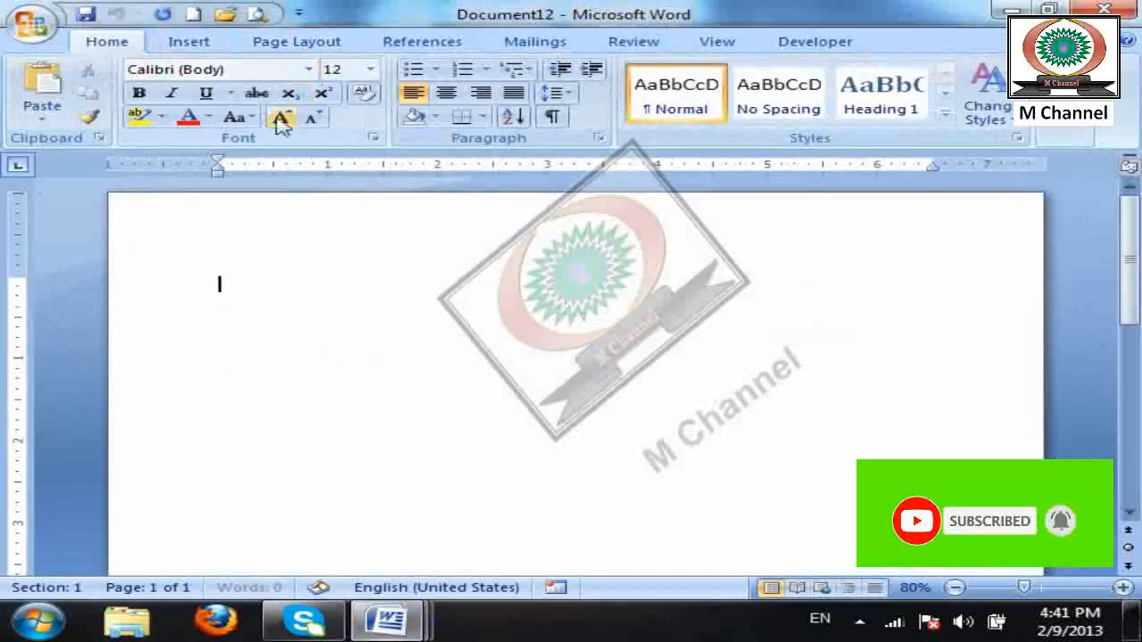
click(598, 137)
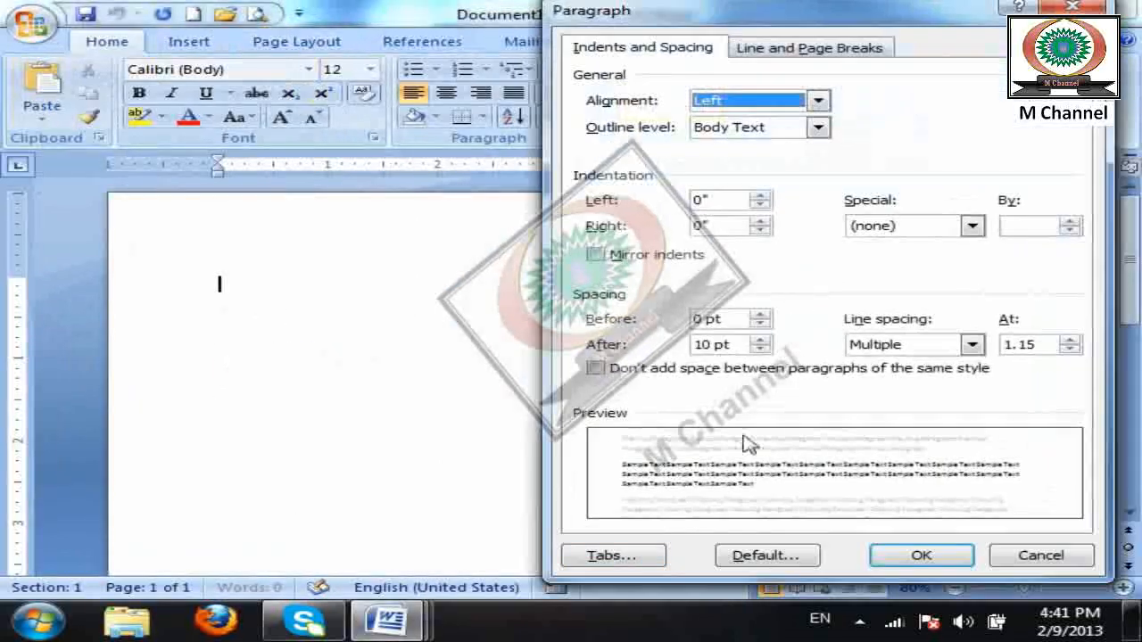
click(615, 555)
drag(622, 235, 666, 112)
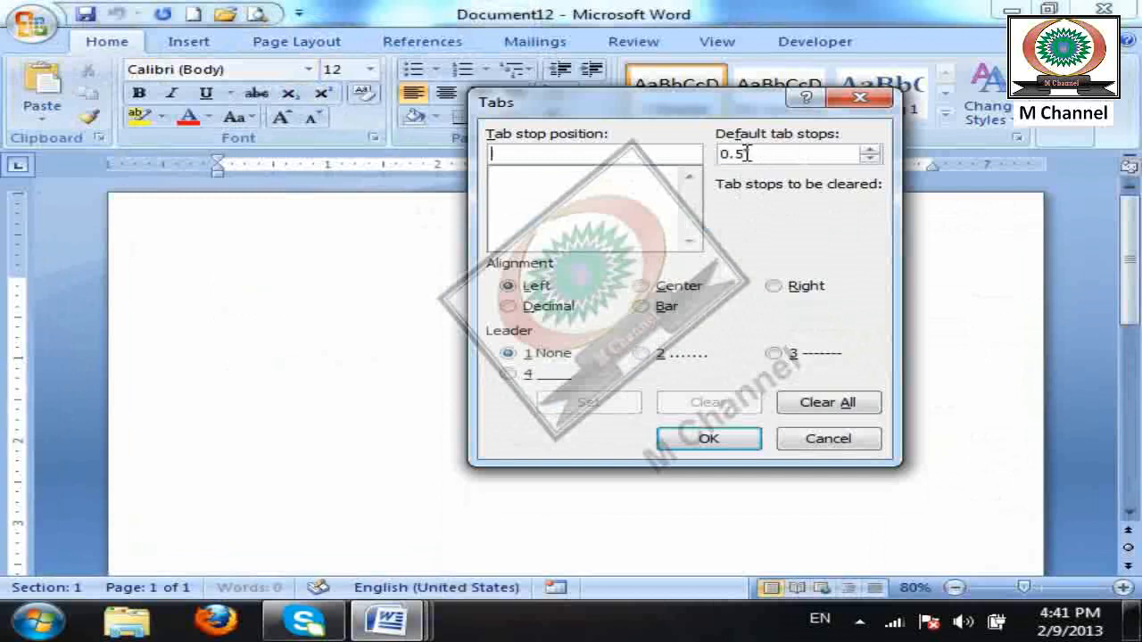
drag(757, 153, 626, 149)
click(868, 149)
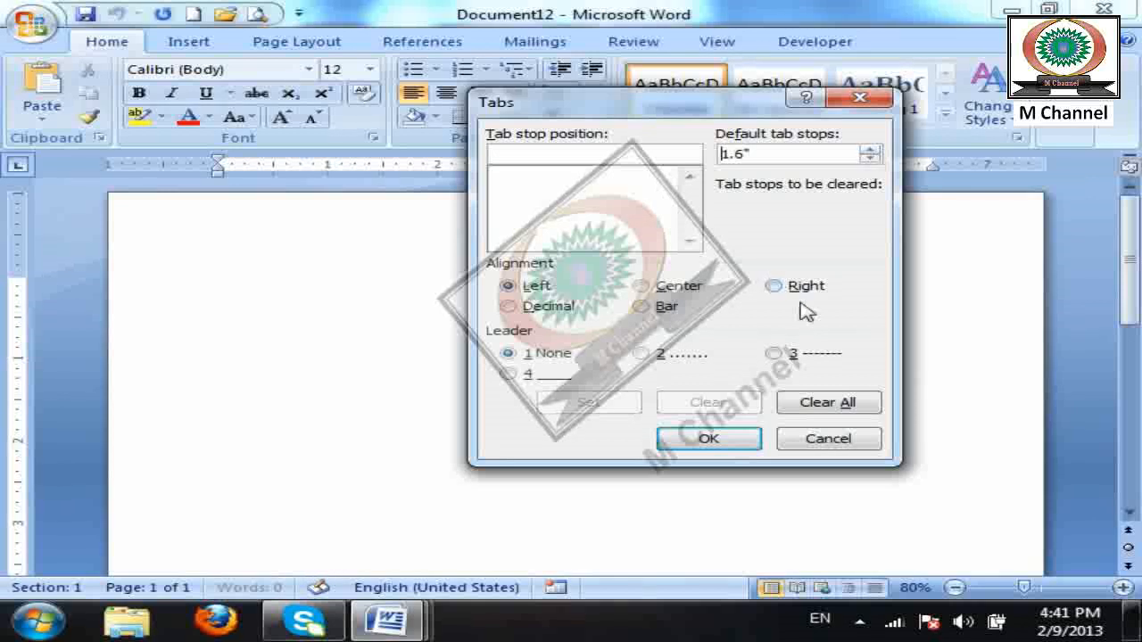
click(714, 439)
Enter the headings Name and Address on the first line and start a tab-indented line below.
text(Name )
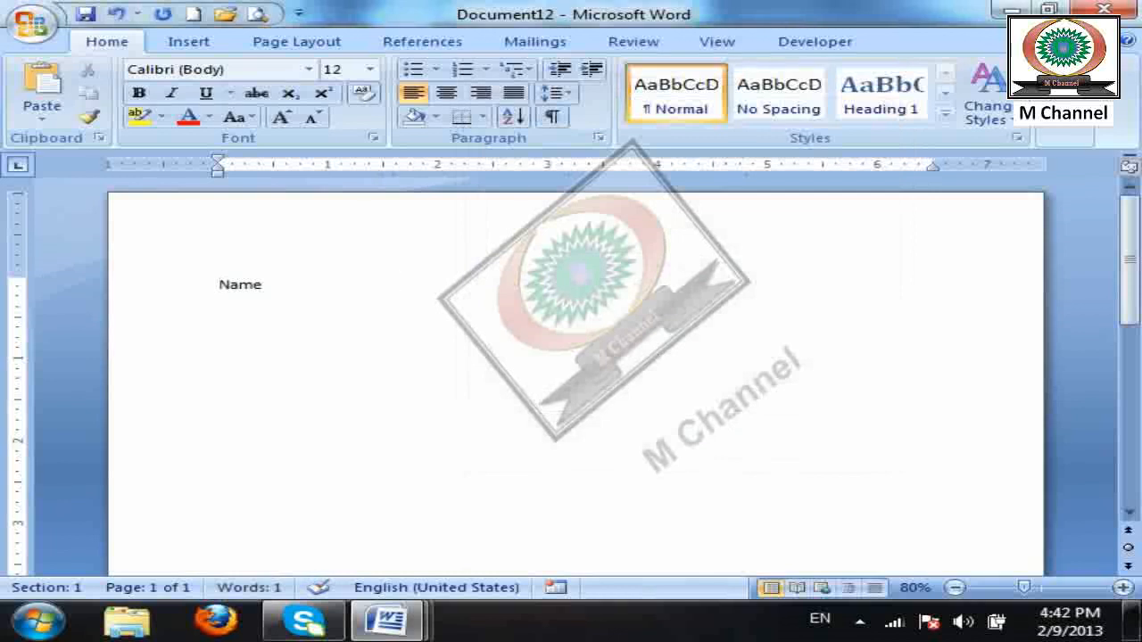
text(Address)
key(Return)
key(Tab)
In a new blank document, set a center-aligned tab stop at 2" and enter sfsdfsfsfsdfsdf at that stop.
key(ctrl+n)
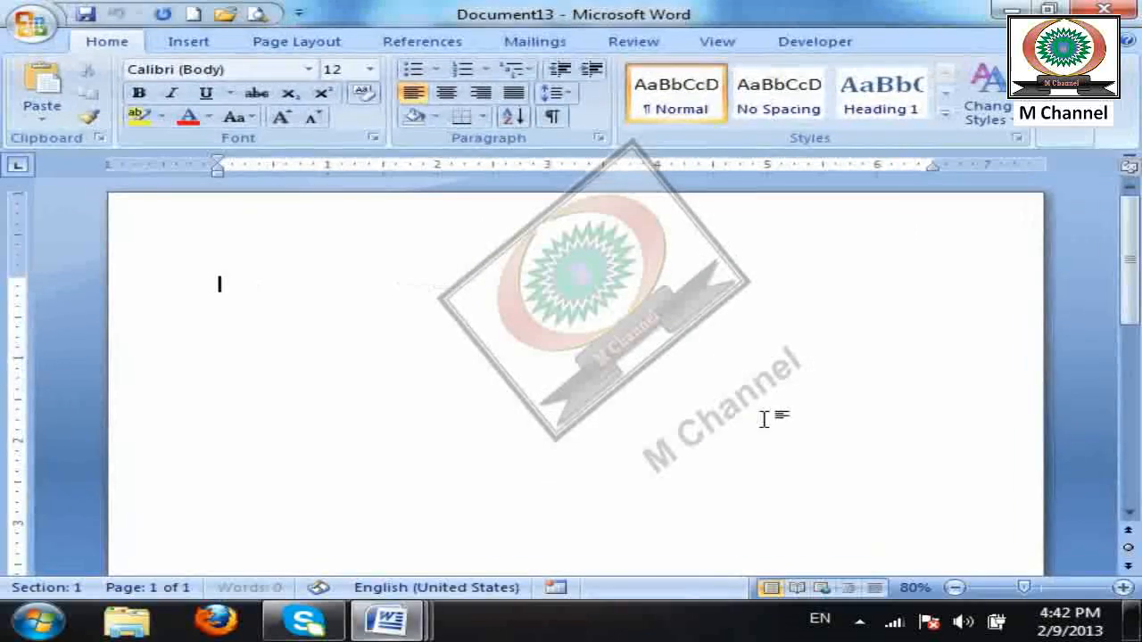
click(599, 137)
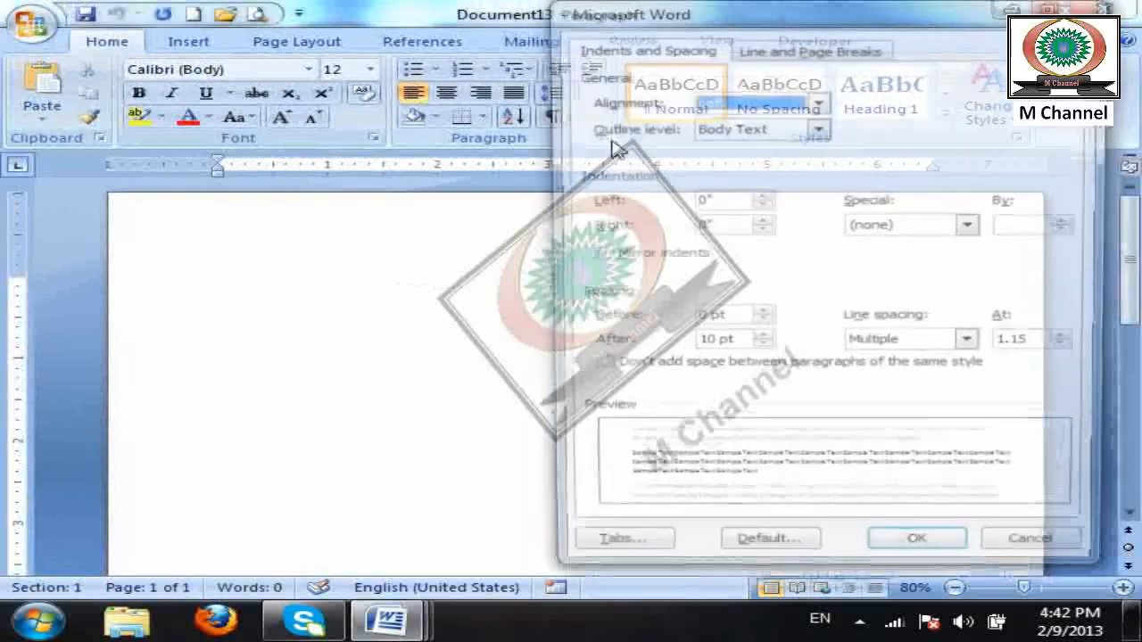
click(615, 559)
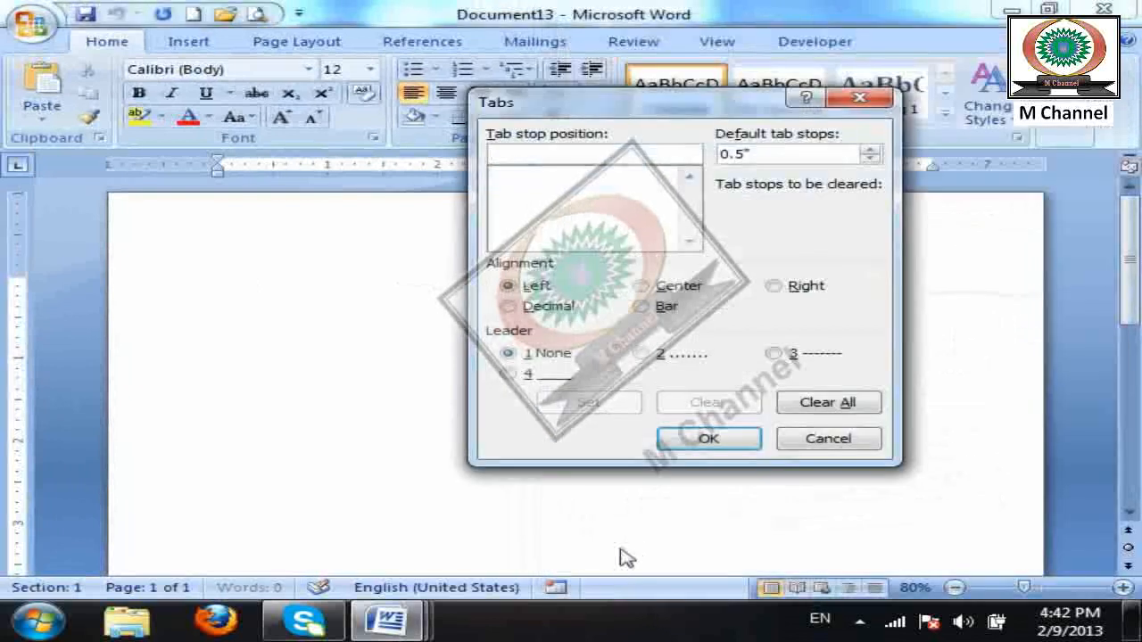
click(795, 153)
click(565, 157)
text(2)
click(680, 291)
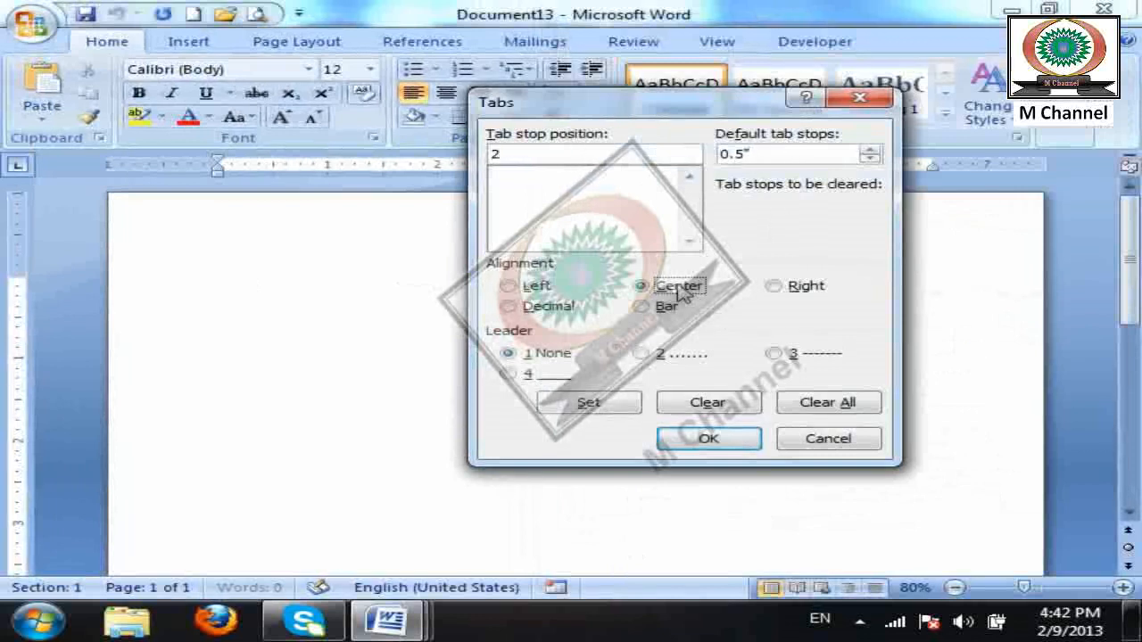
click(585, 406)
click(701, 438)
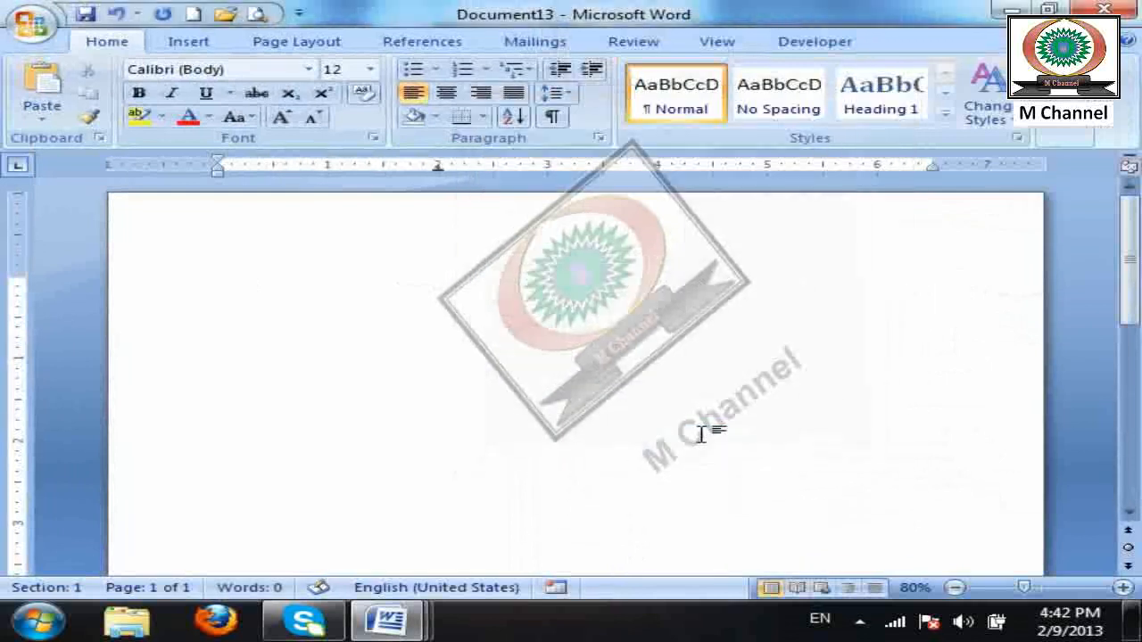
key(Tab)
text(sfsdfsfsfsdfsdf)
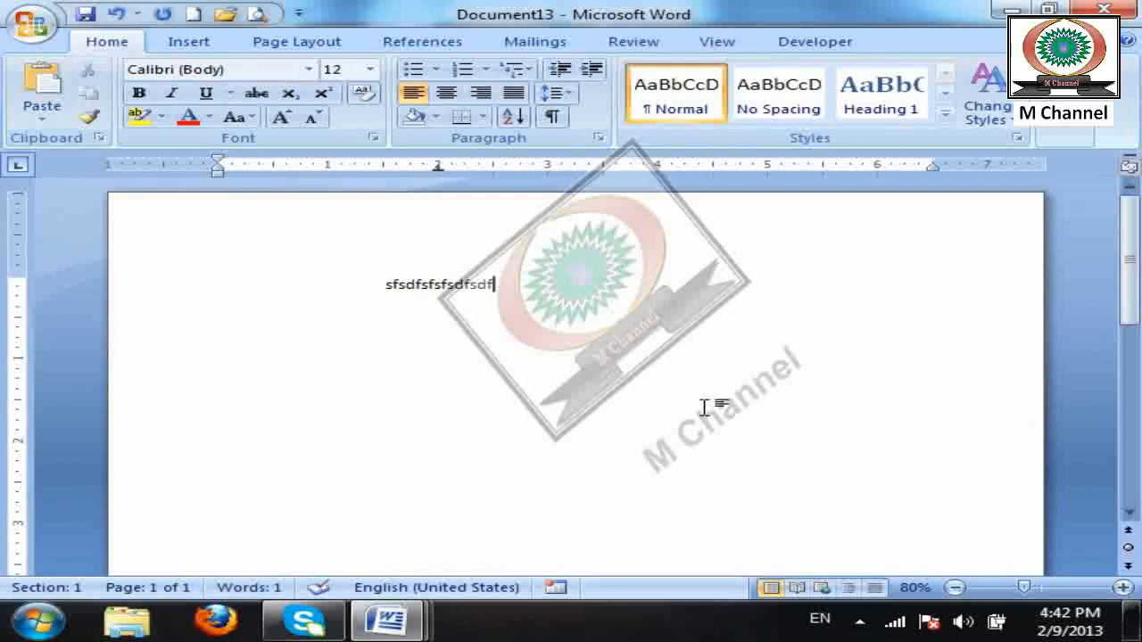
In another new blank document, set a right-aligned tab stop at 3" and enter fsdfsdfsdfdsfsdfdsf at that stop.
key(ctrl+n)
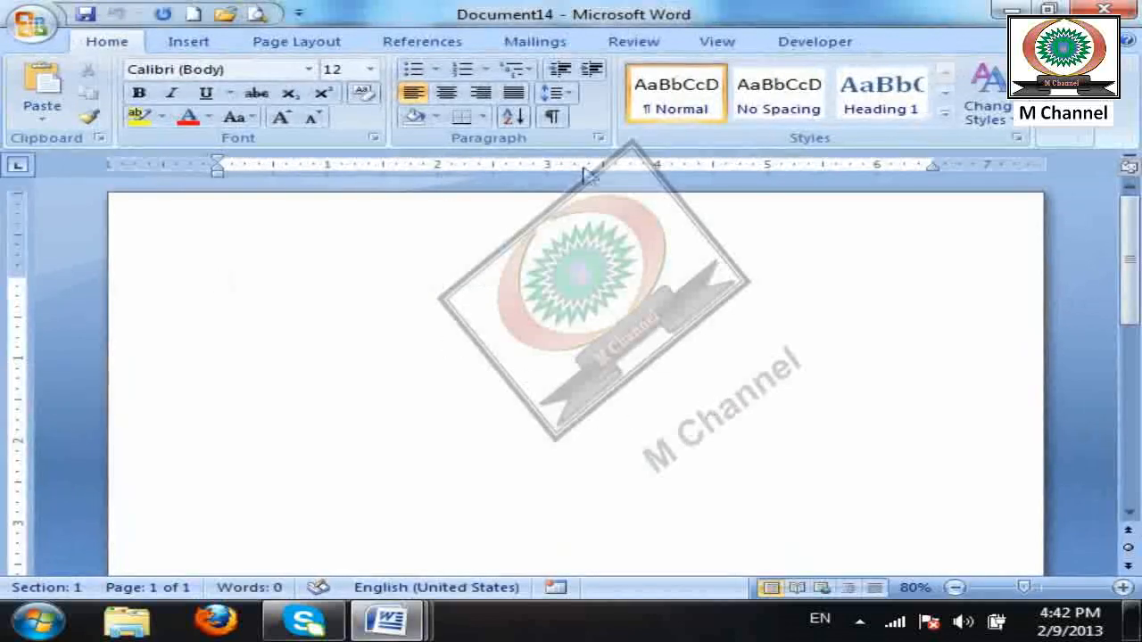
click(598, 137)
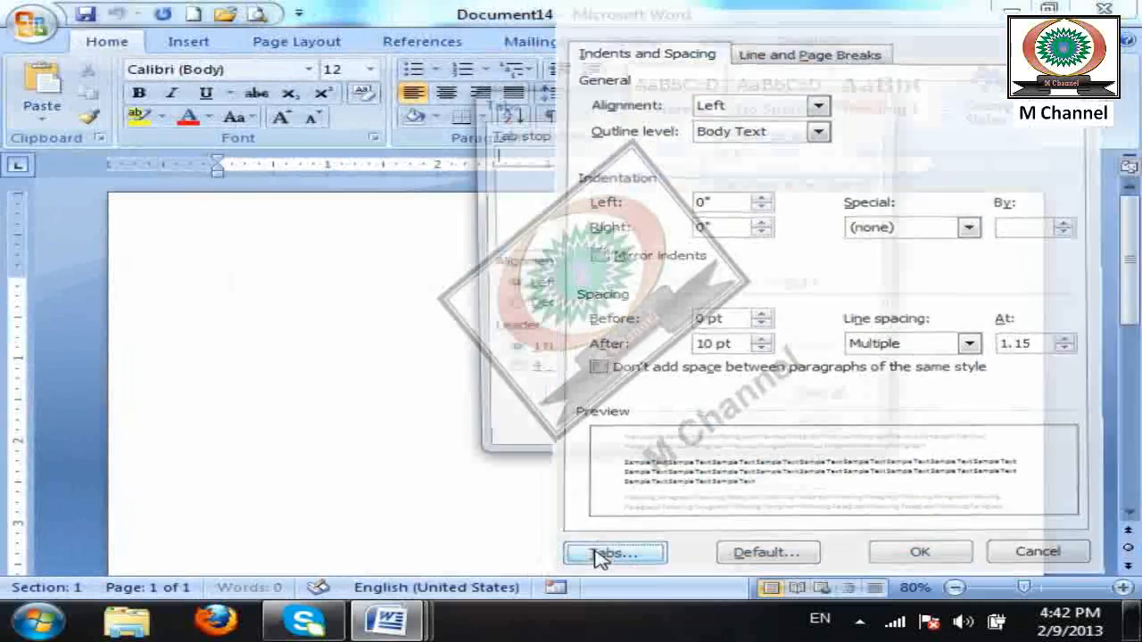
click(609, 556)
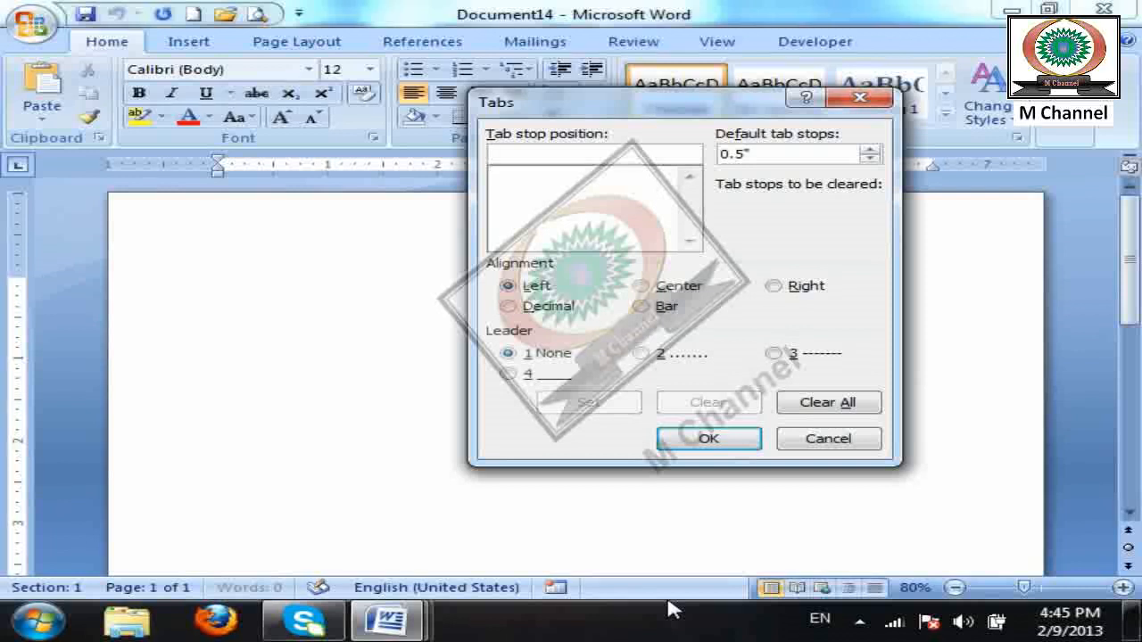
click(800, 288)
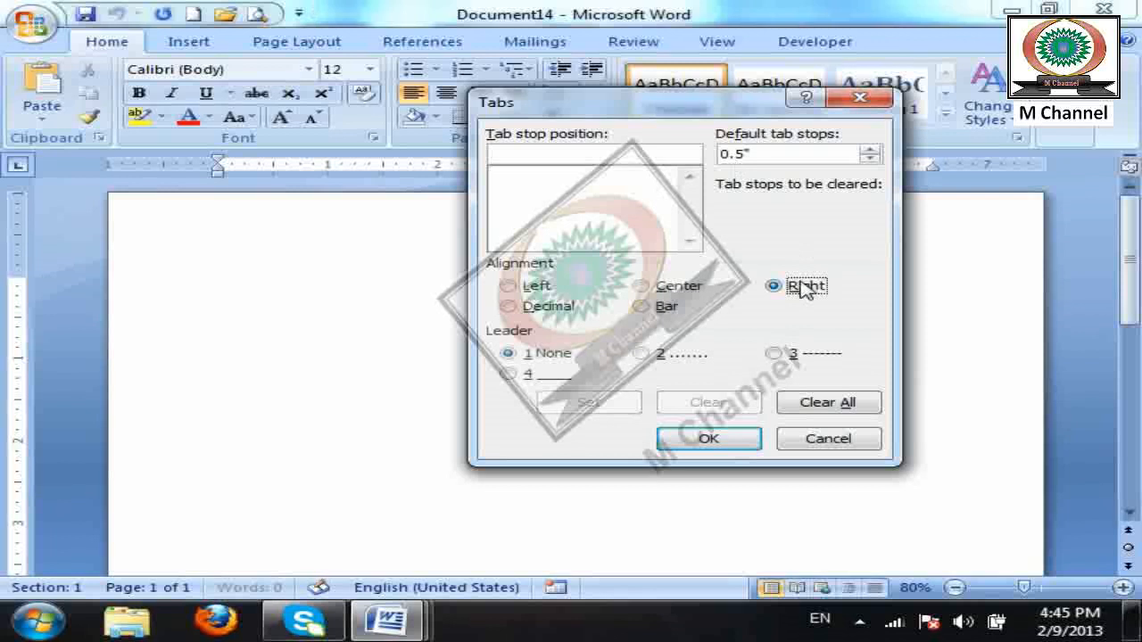
click(641, 154)
text(3)
click(624, 401)
click(737, 438)
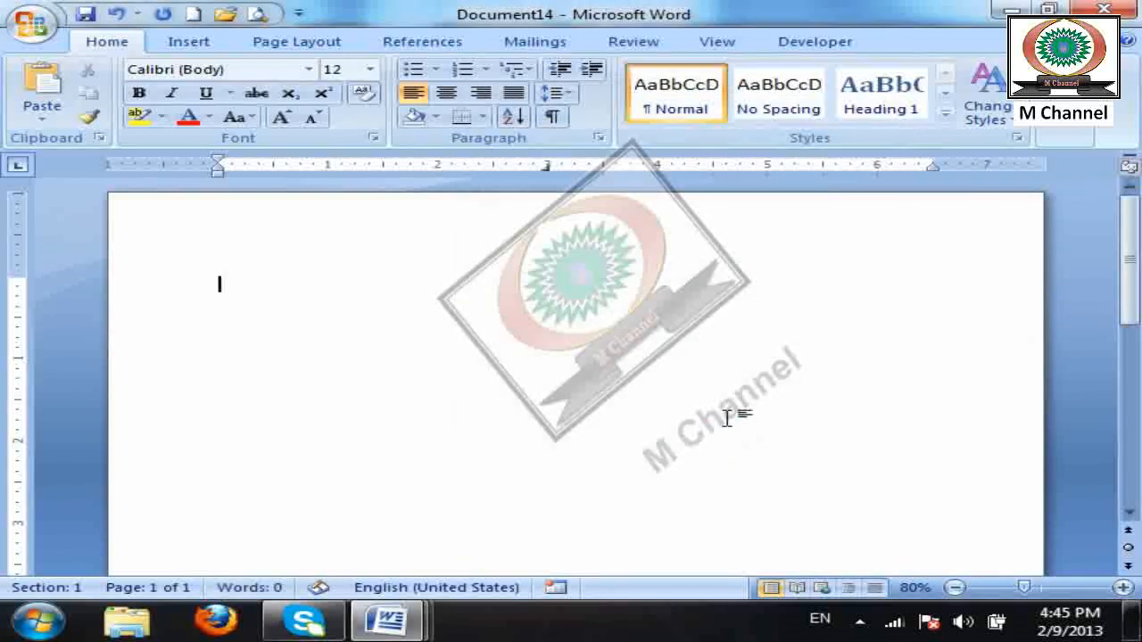
key(Tab)
text(fsdfsdfsdfdsfsdfdsf)
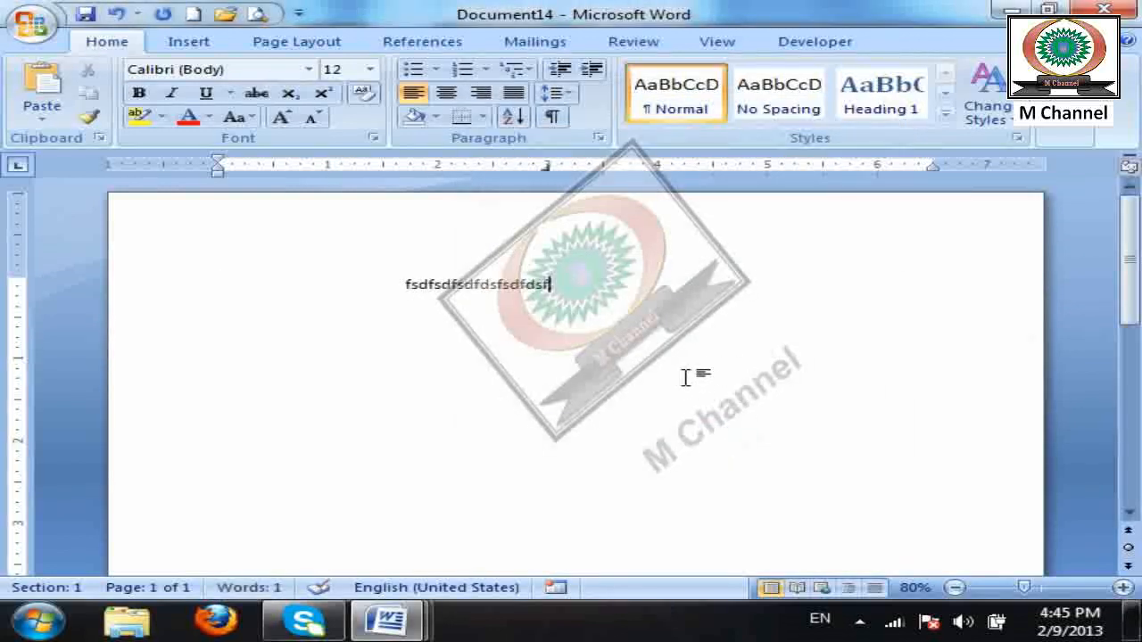
Replace the paragraph's 3" tab stop with a decimal tab stop at 4".
click(599, 137)
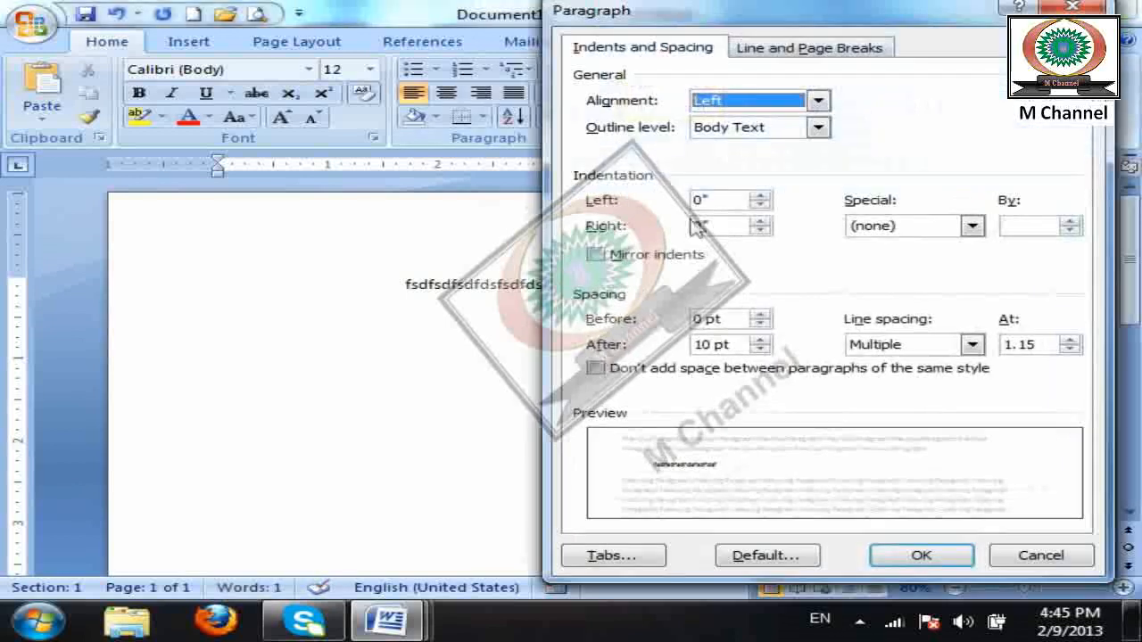
click(627, 561)
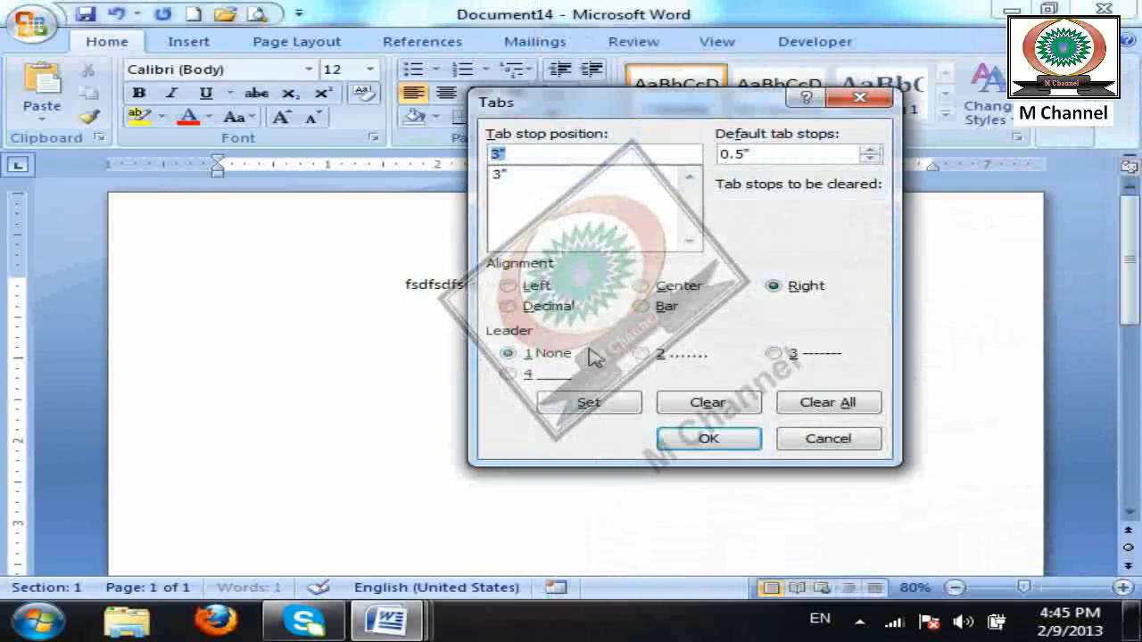
click(694, 406)
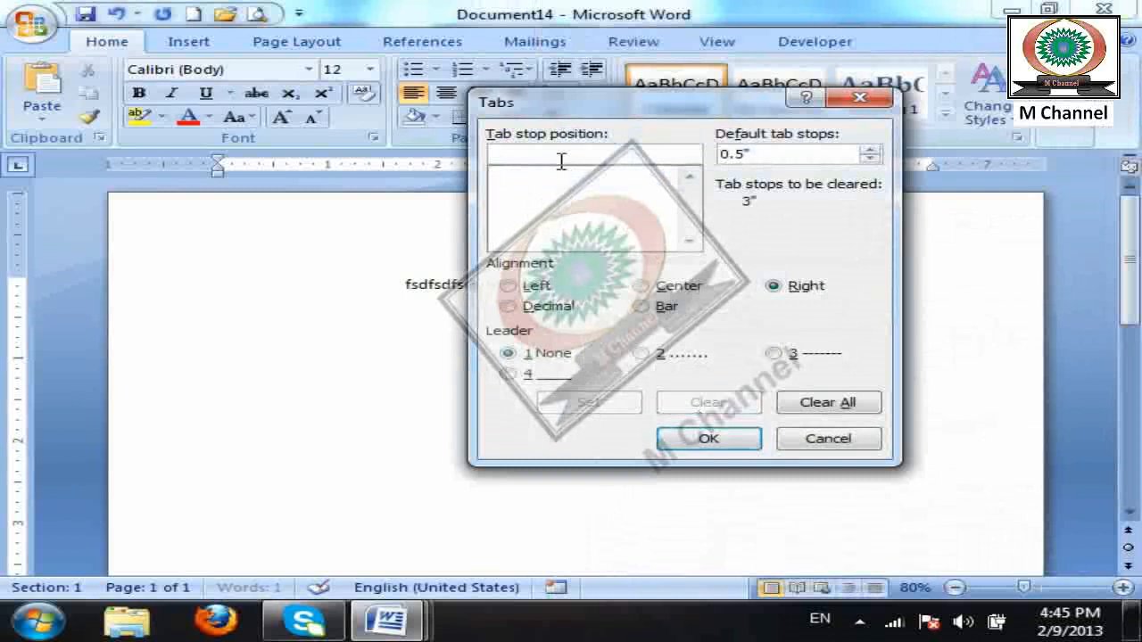
text(4)
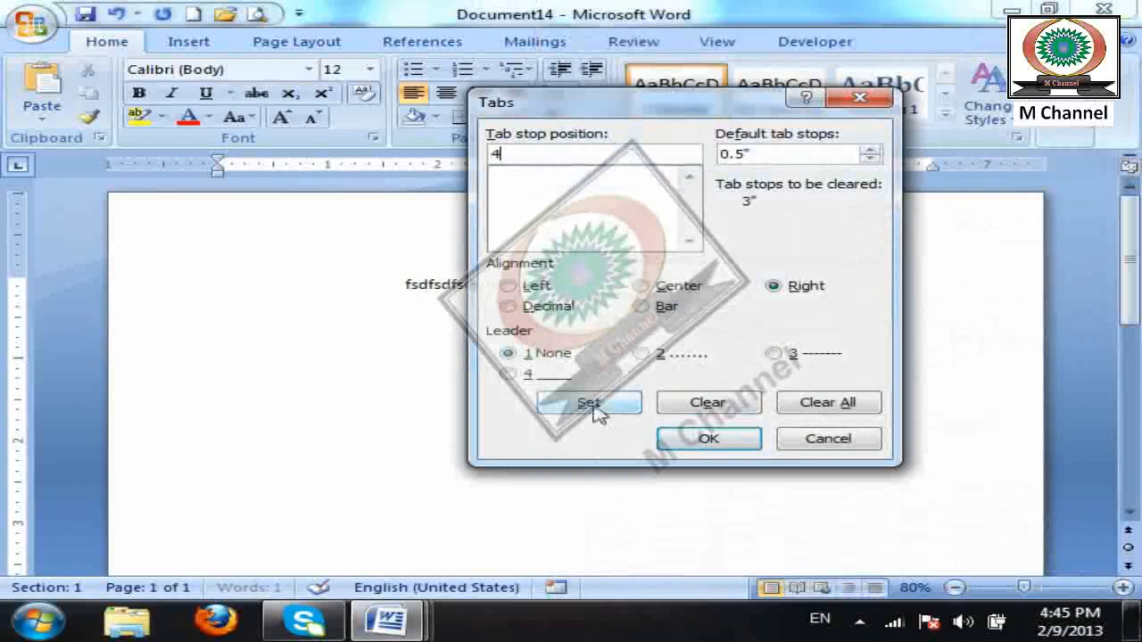
click(546, 307)
click(599, 404)
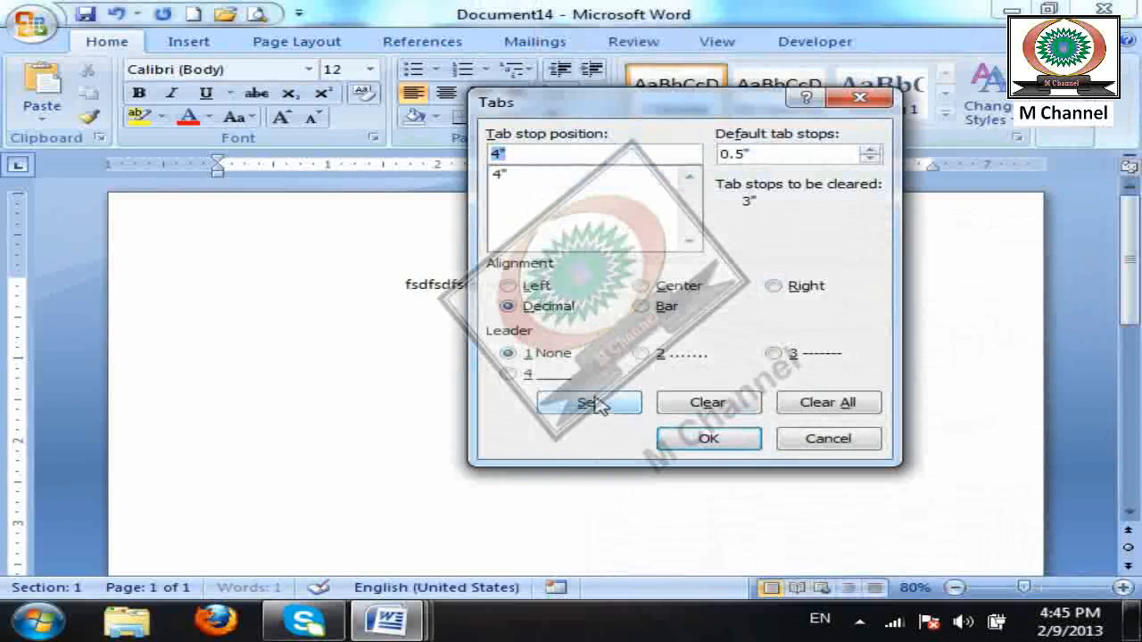
click(729, 443)
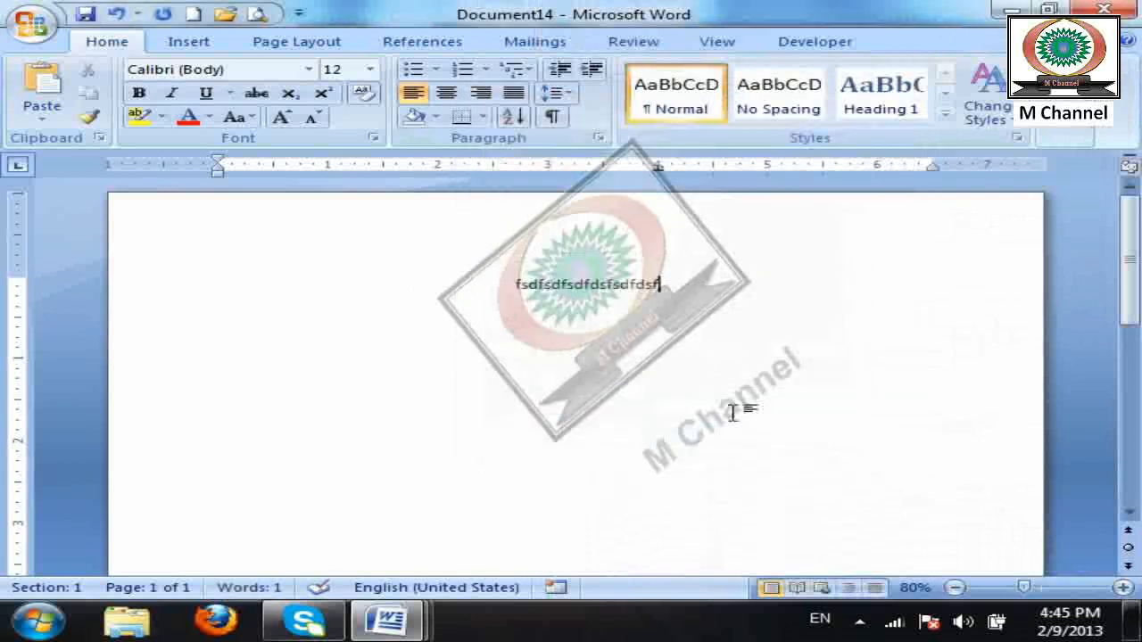
Add a second line with the number 45454545455.7654 aligned at the decimal tab stop.
key(Return)
key(Tab)
text(45454545455)
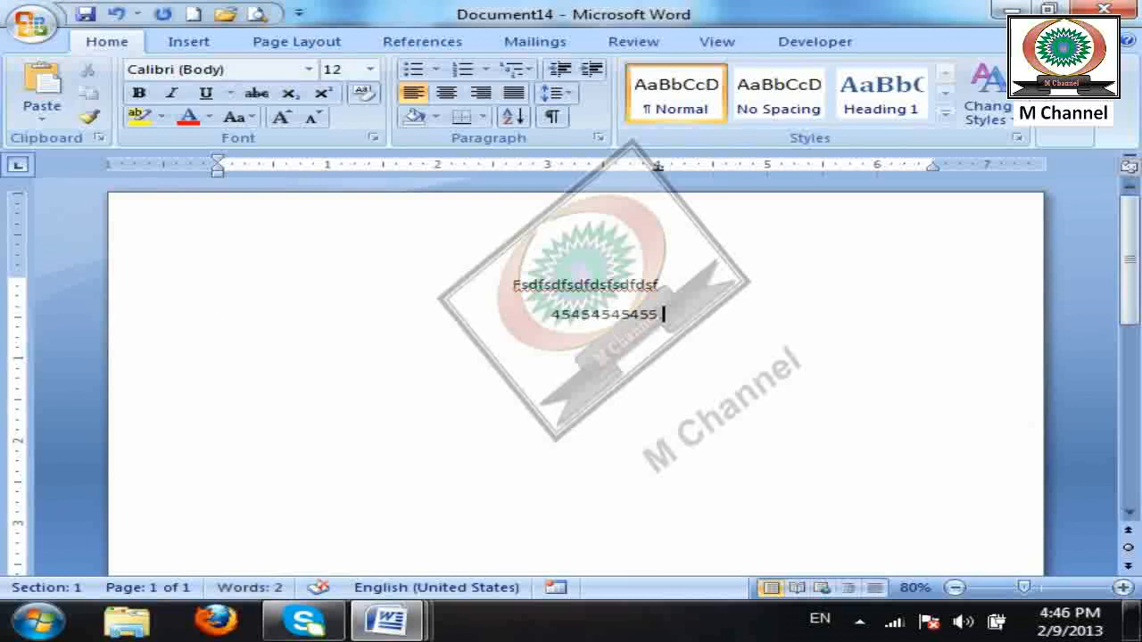
text( 7654)
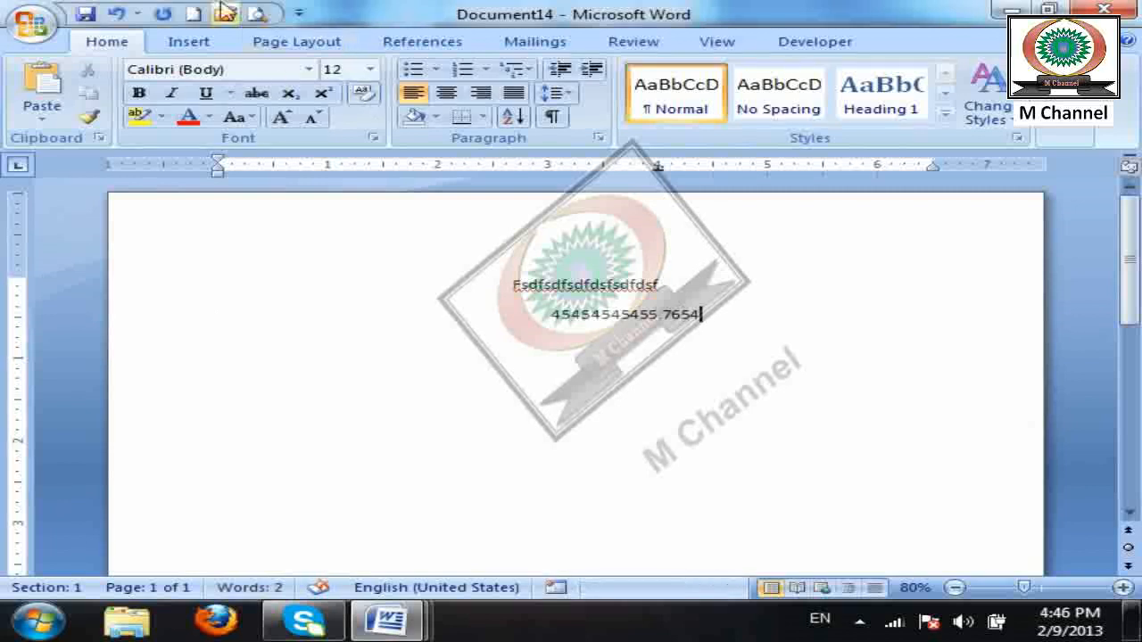
Create a new blank document and set a bar tab stop at 3.5" with the default tab spacing kept.
click(194, 13)
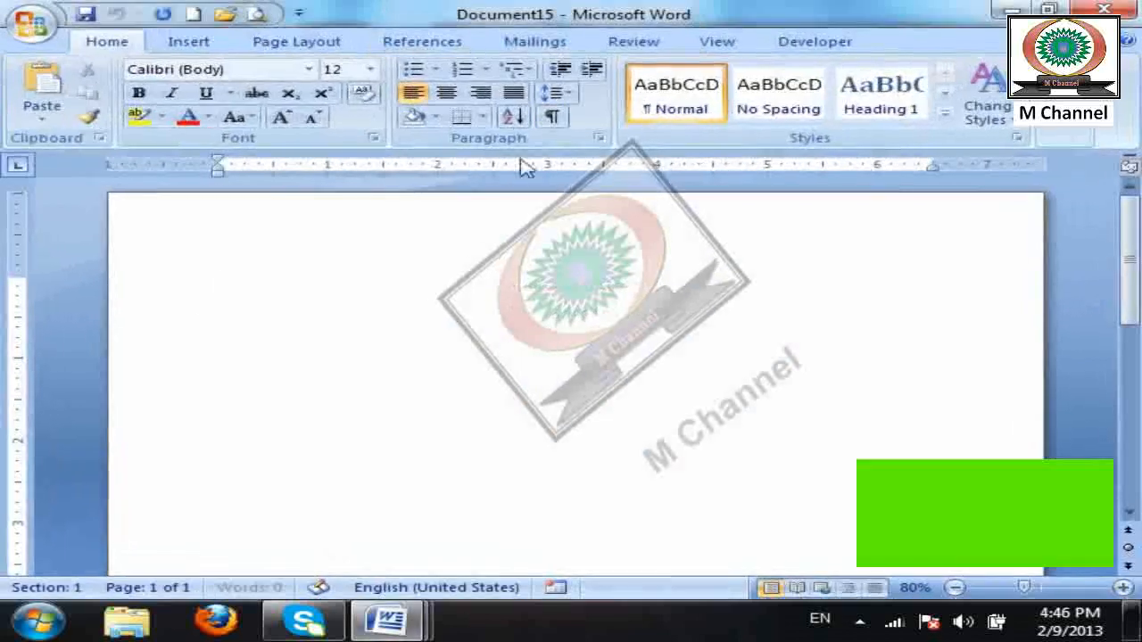
click(600, 138)
click(640, 559)
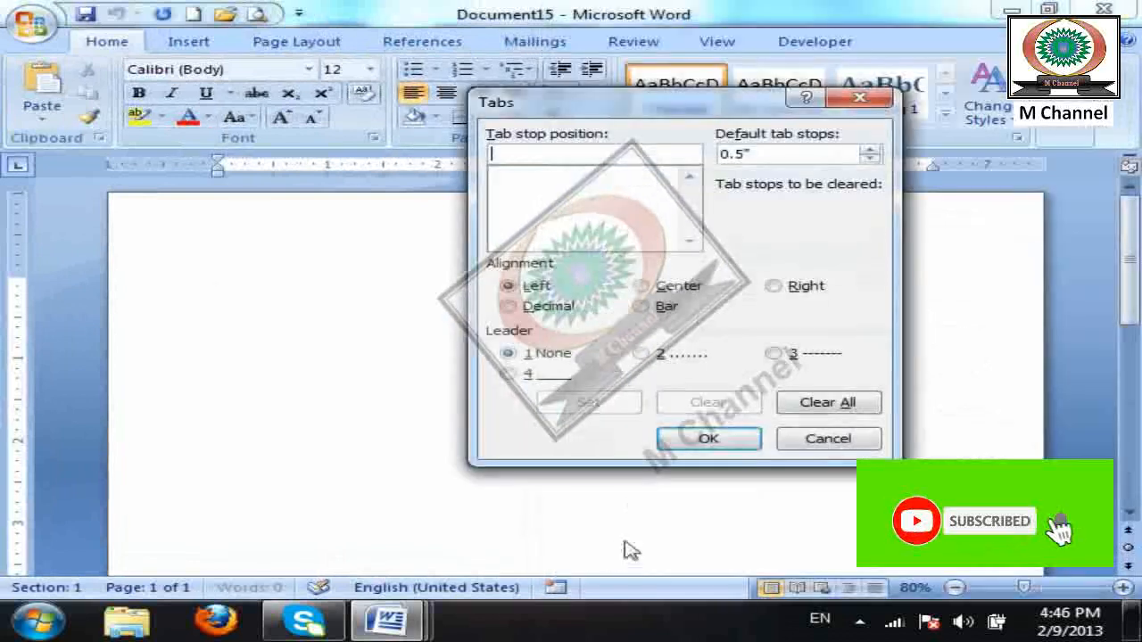
click(662, 307)
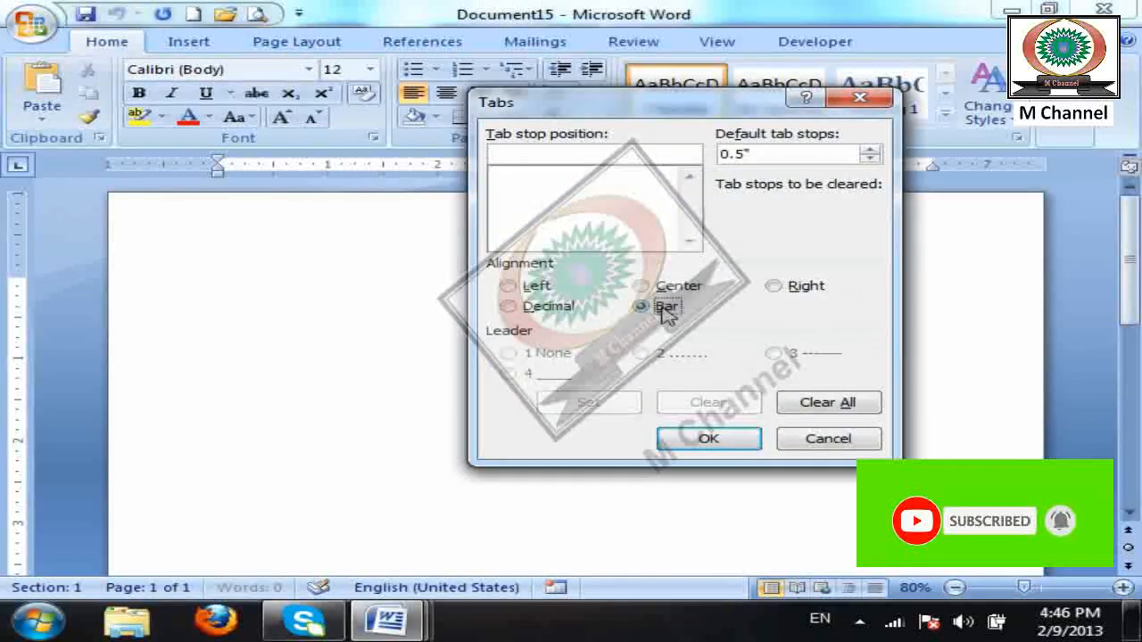
drag(649, 102, 641, 305)
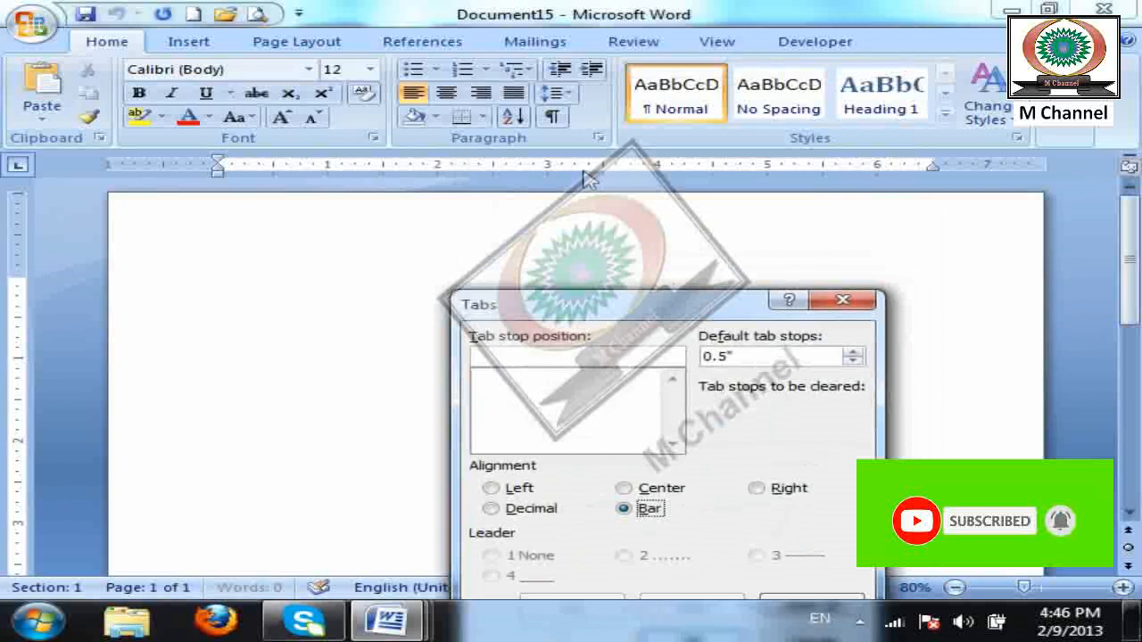
click(535, 355)
text(3.5)
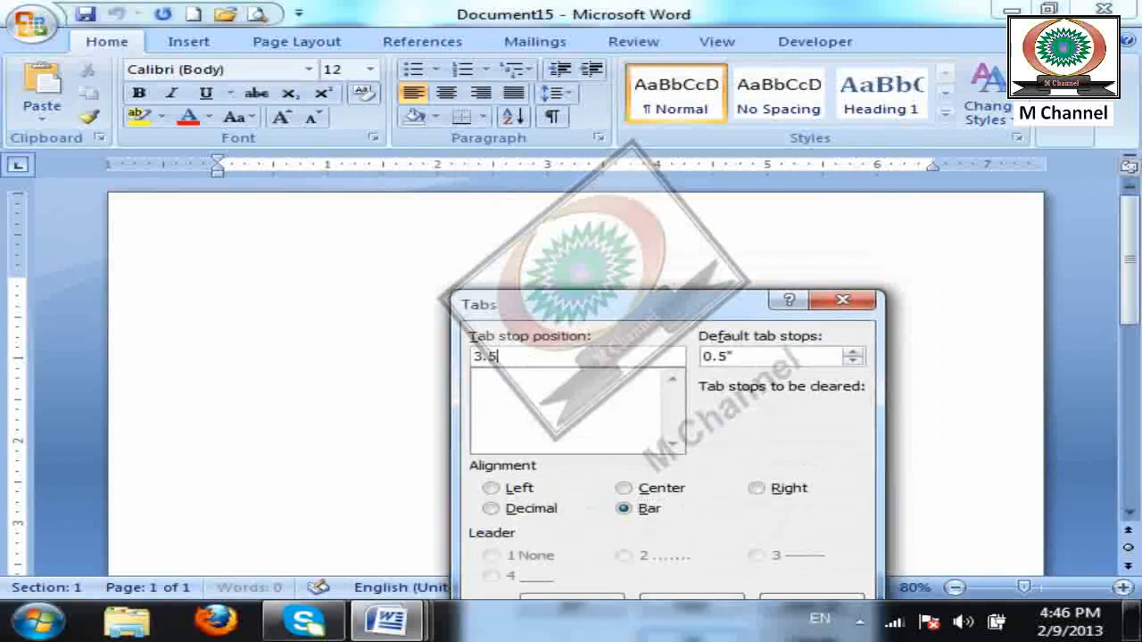
drag(656, 302, 660, 97)
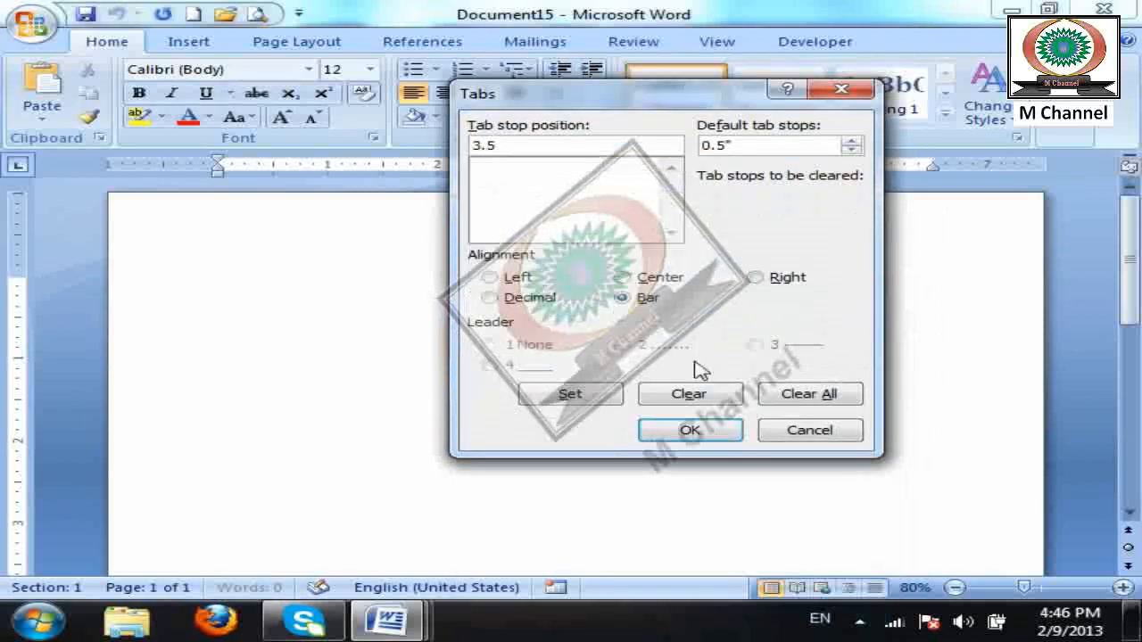
click(593, 396)
click(692, 438)
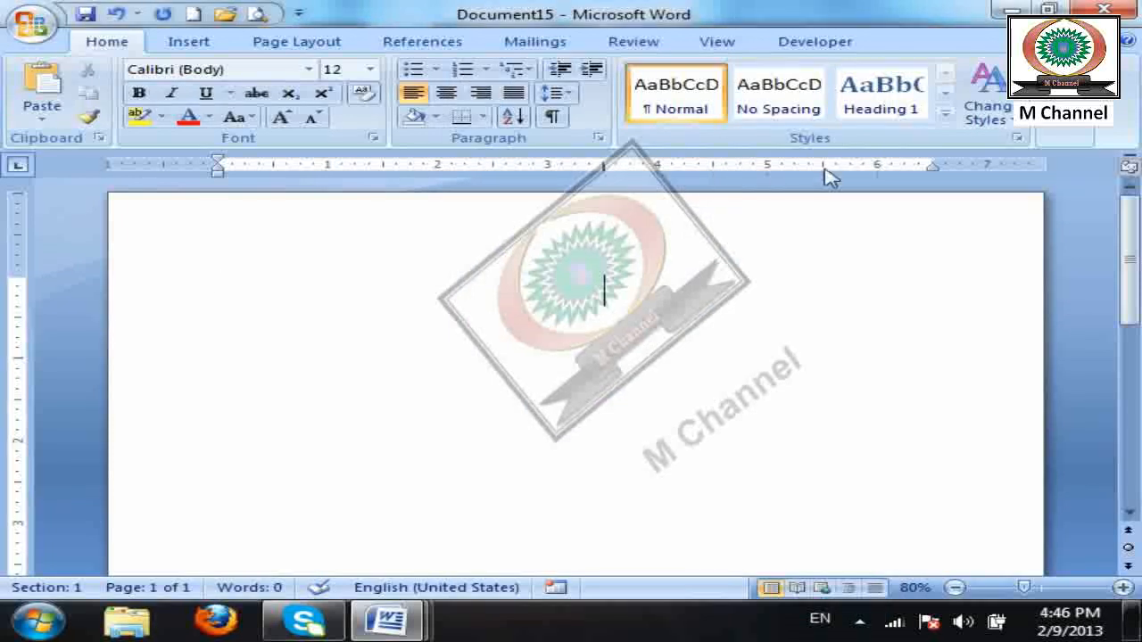
Add a run of eighteen empty paragraphs so the vertical bar extends down the page.
key(Return)
key(Return)
key(Return)
key(Return)
key(Return)
key(Return)
key(Return)
key(Return)
key(Return)
key(Return)
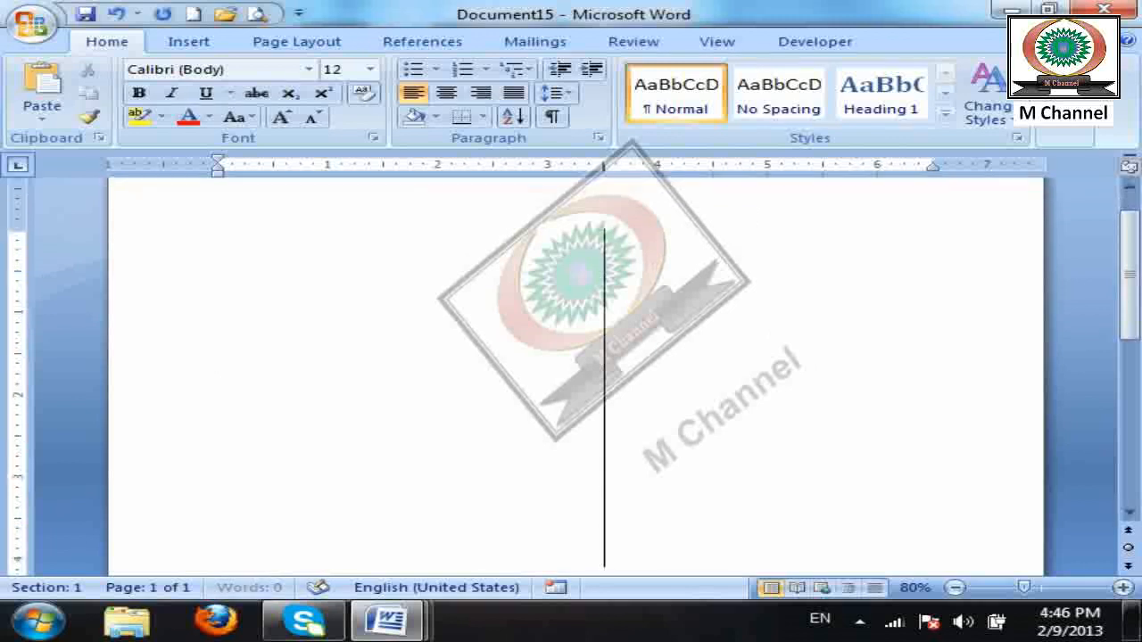
key(Return)
key(Return)
key(Return)
key(Return)
key(Return)
key(Return)
key(Return)
key(Return)
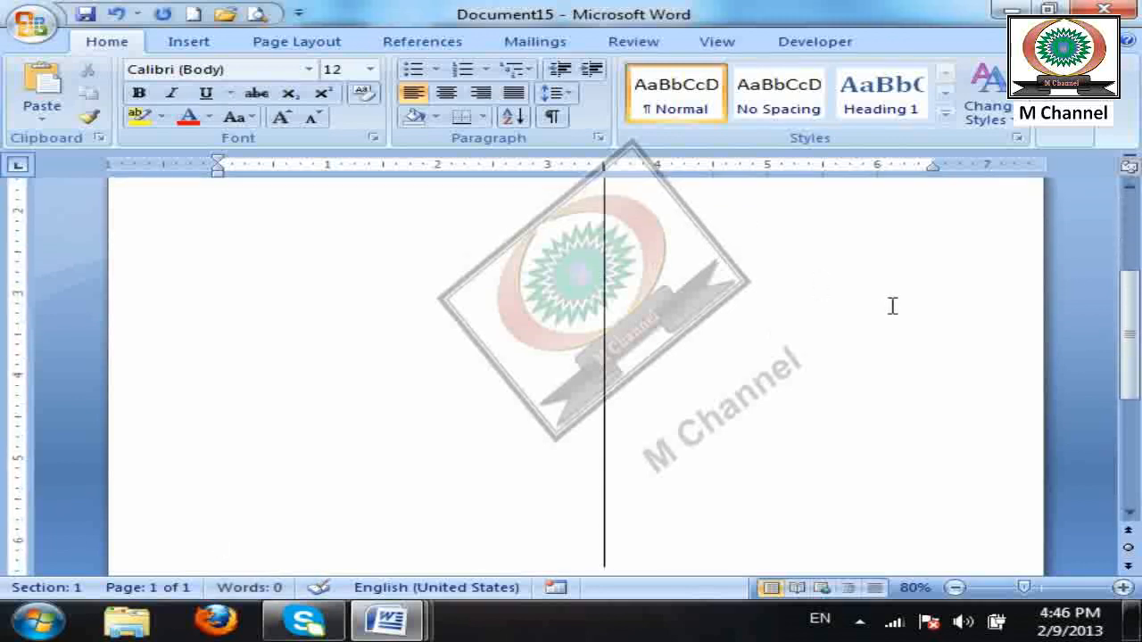
ctrl+scroll(892, 305, down, 4)
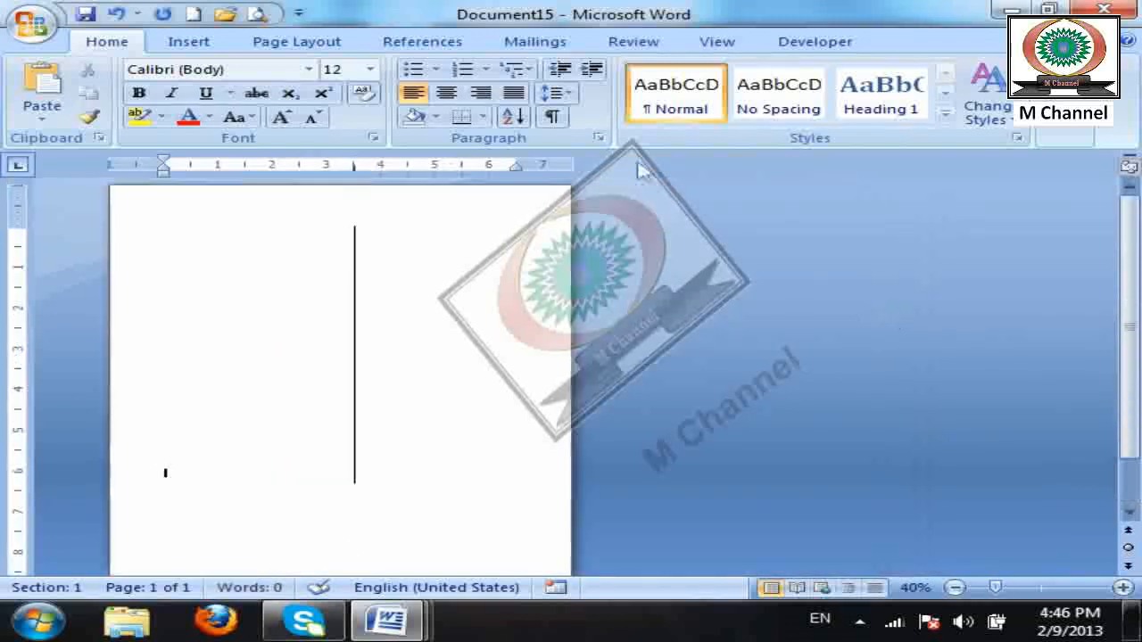
Clear the 3.5" bar tab stop from the last paragraph and add several empty paragraphs below the vertical bar.
click(599, 137)
click(603, 555)
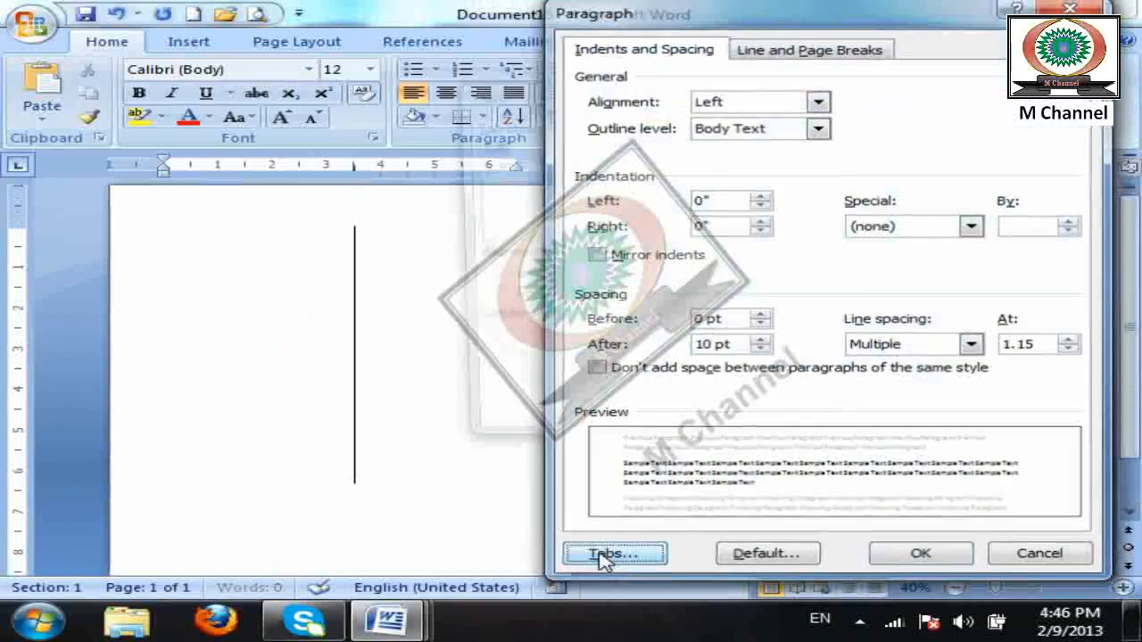
click(691, 395)
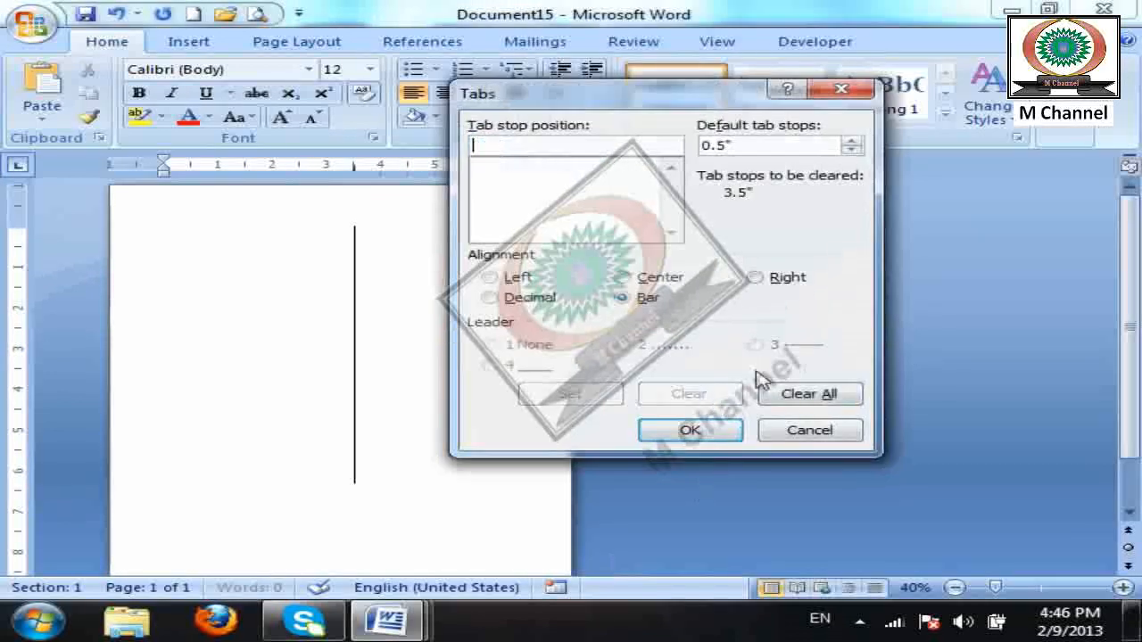
click(689, 430)
key(Return)
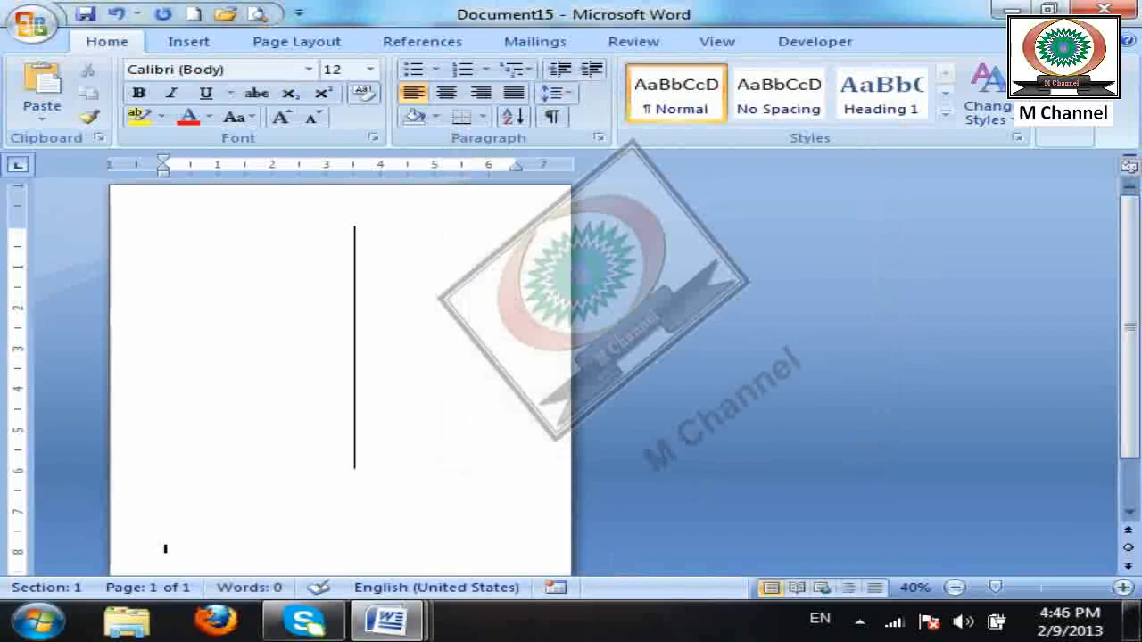
Examine the tab stop settings of the last empty paragraph without changing them.
click(599, 138)
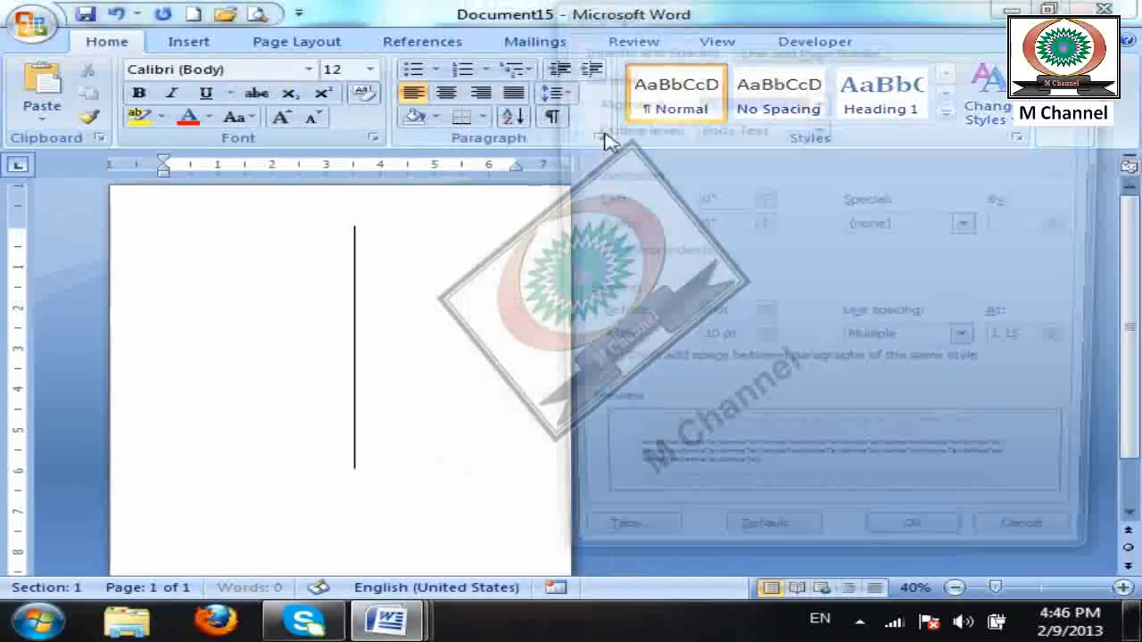
click(611, 555)
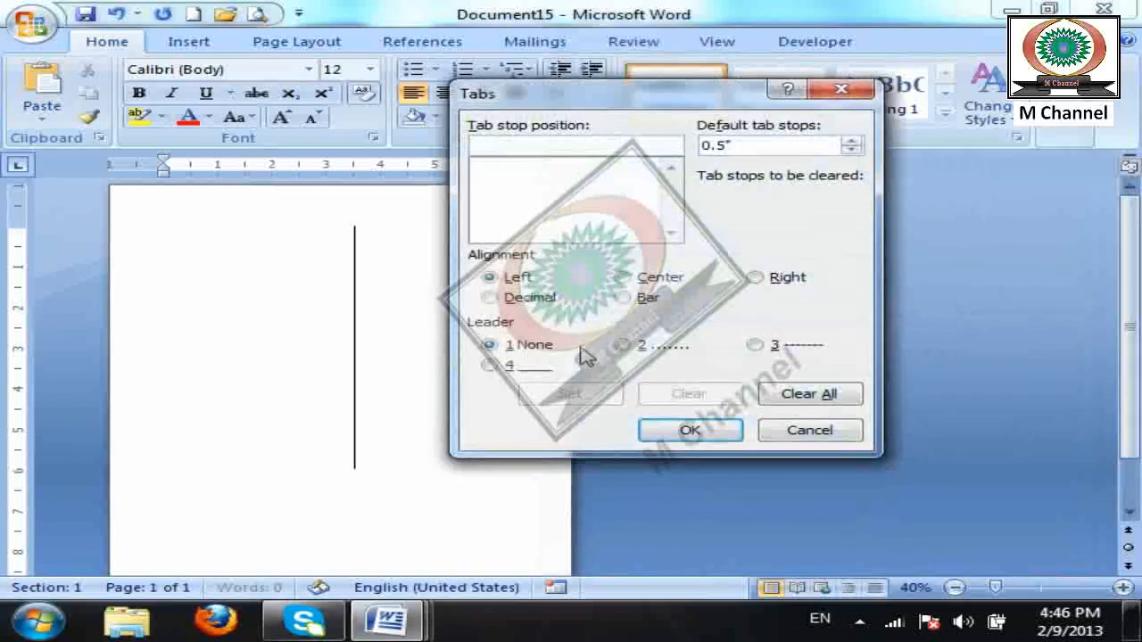
click(838, 432)
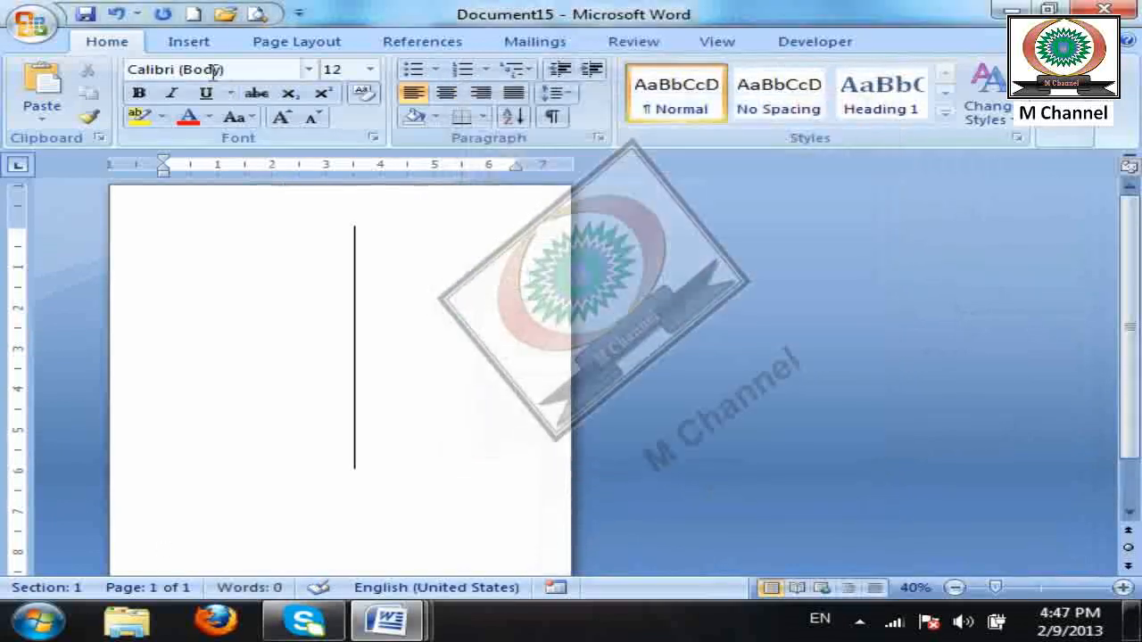
Create a new blank document and set a left tab stop at 5" with dotted leader style 2.
click(191, 14)
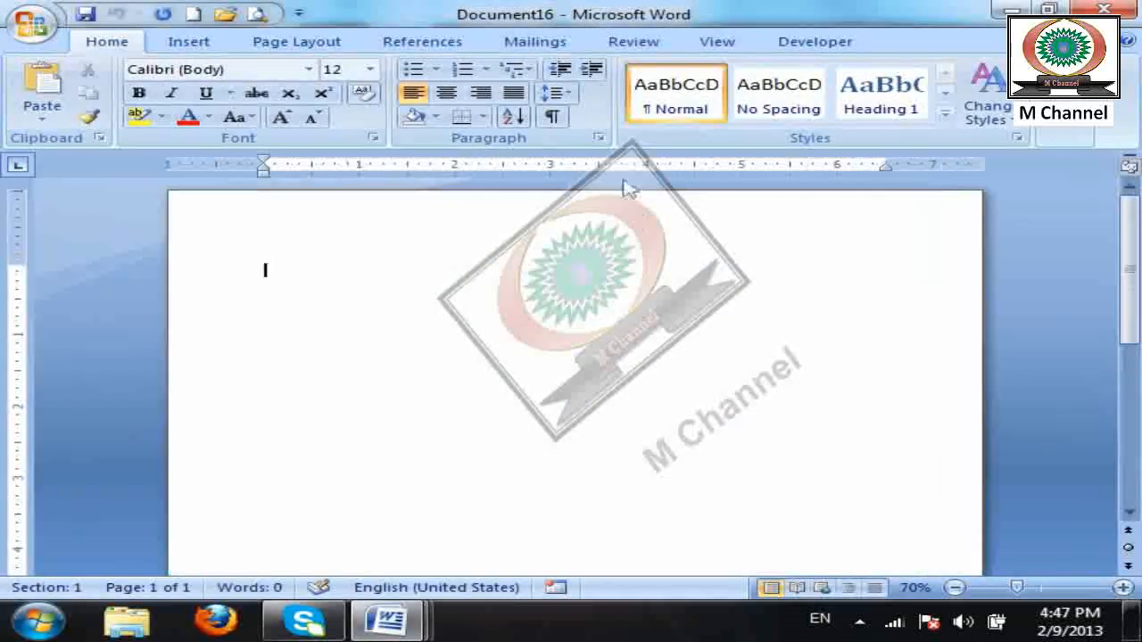
click(598, 138)
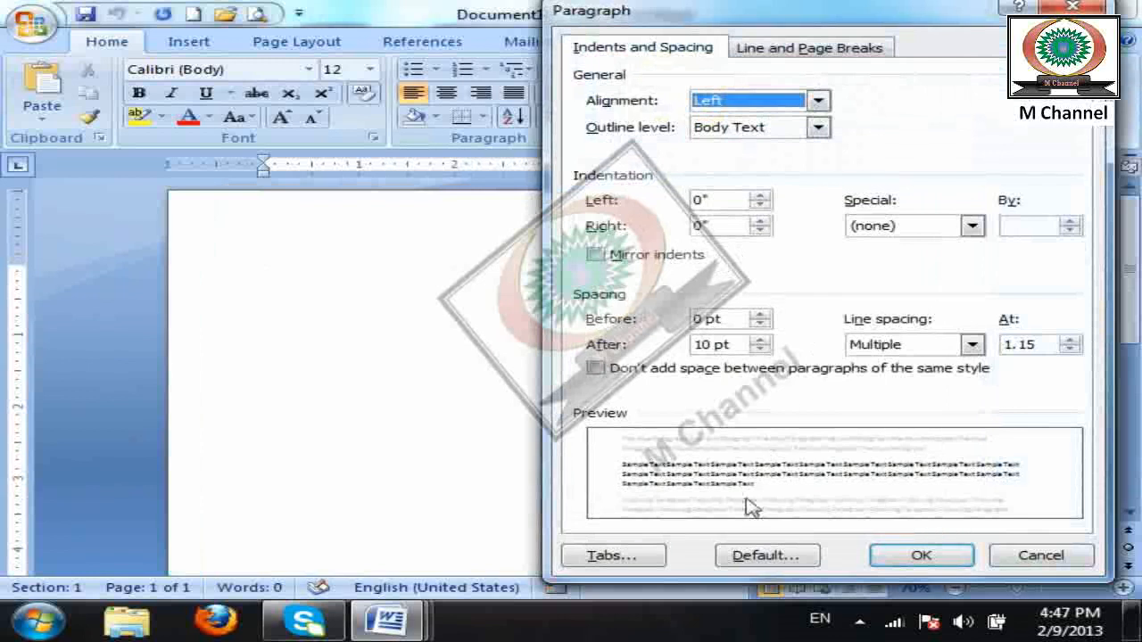
click(612, 556)
drag(696, 161, 722, 265)
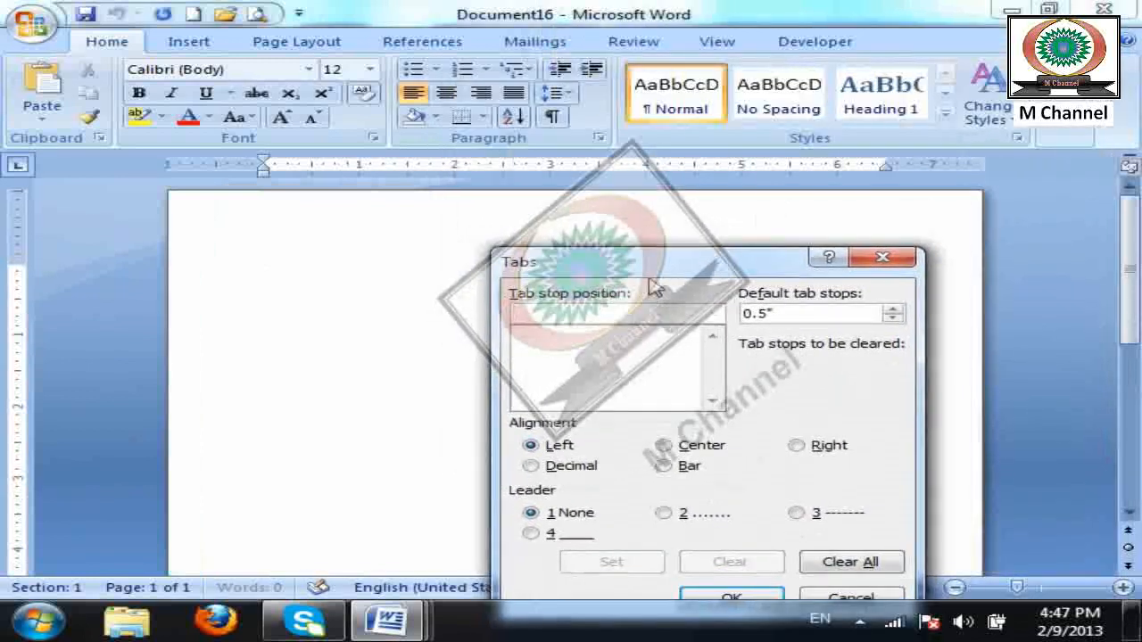
text(5)
click(685, 517)
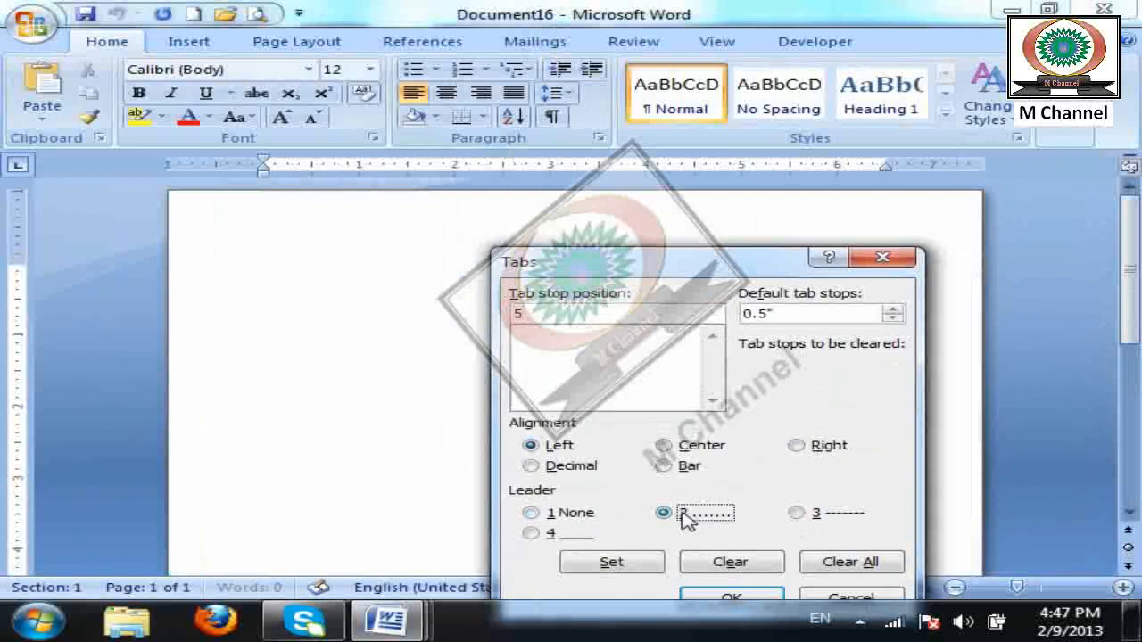
click(609, 560)
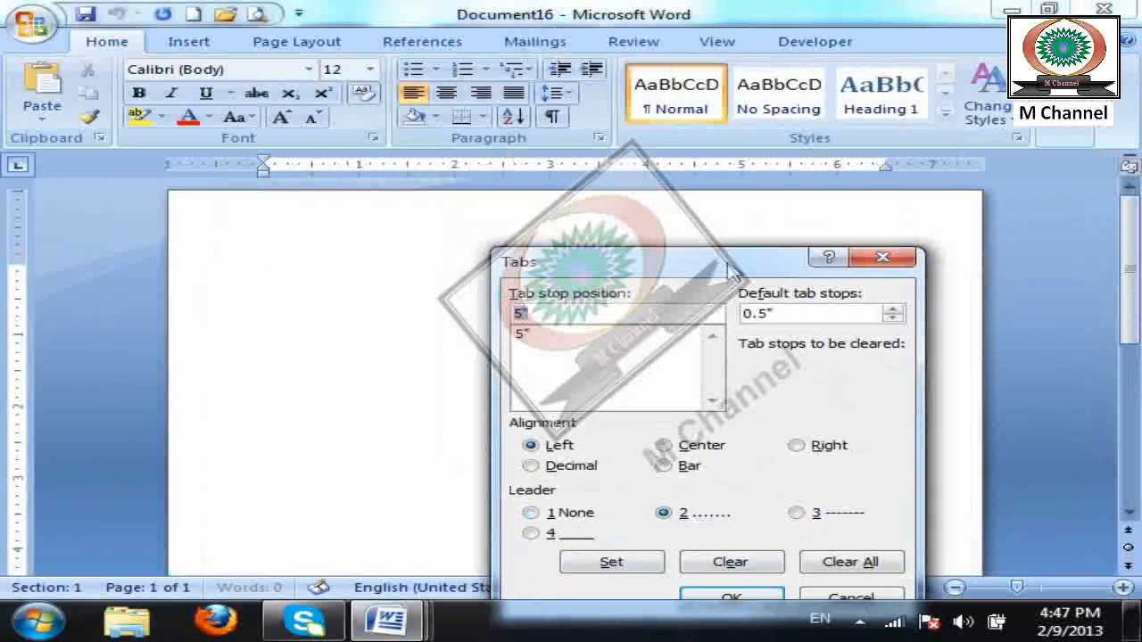
drag(745, 264, 799, 92)
click(797, 426)
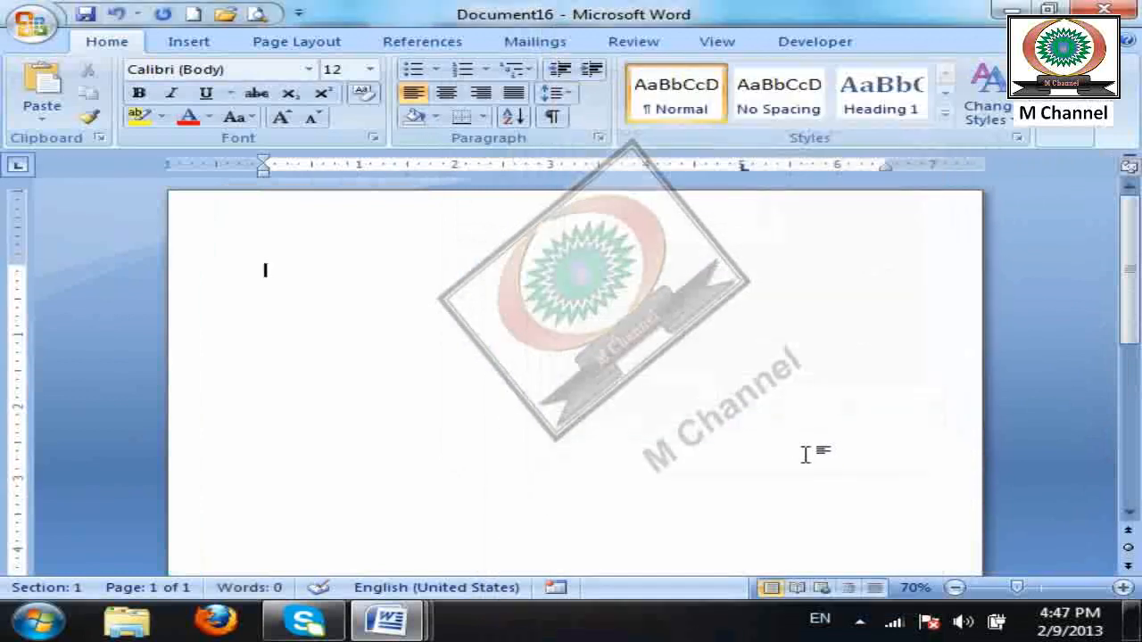
Add two groups of four dotted leader lines, separated by a blank line, using the 5" tab stop.
key(Tab)
key(Return)
key(Tab)
key(Return)
key(Tab)
key(Tab)
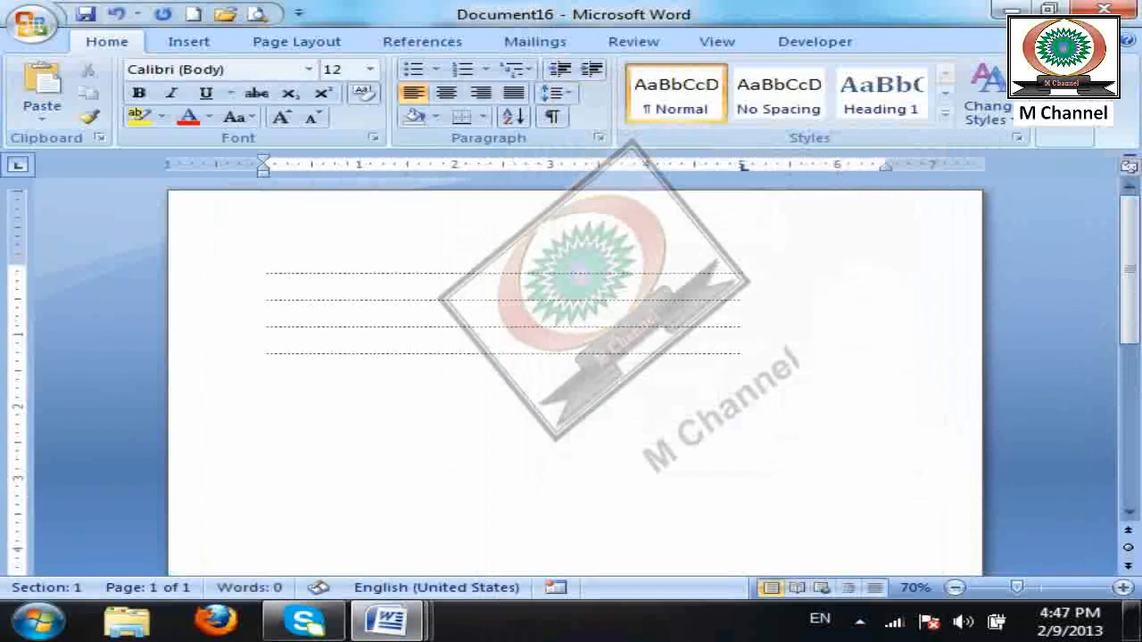
key(Return)
key(Tab)
key(Return)
key(Tab)
key(Return)
key(Tab)
key(Return)
key(Tab)
key(Return)
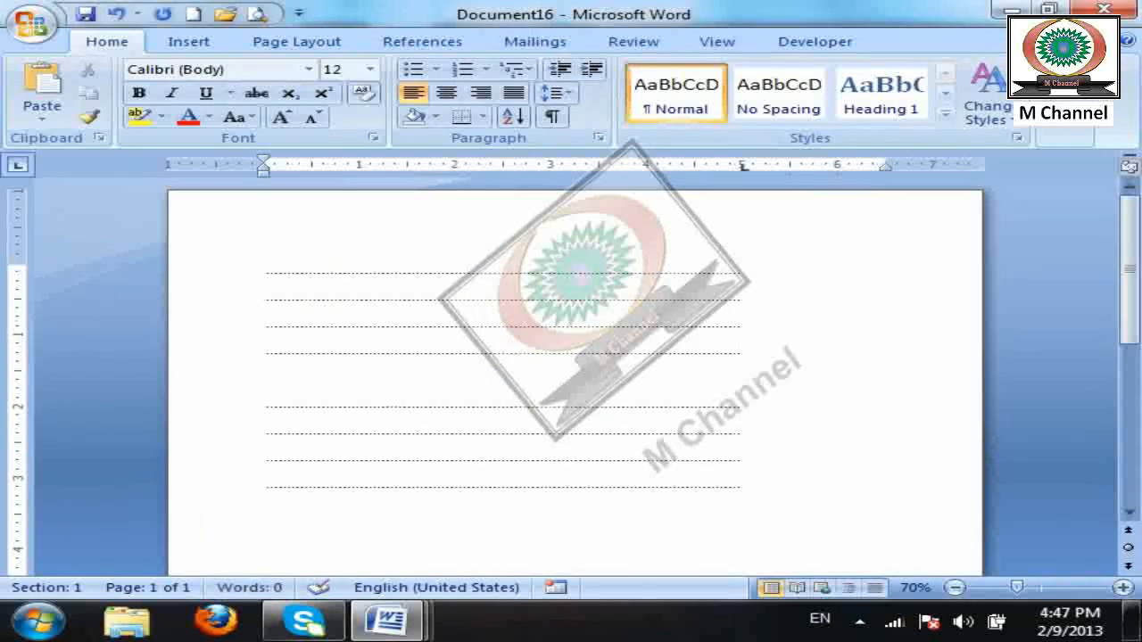
Add two more groups of four dotted leader lines, leaving a blank line before each group.
key(Return)
key(Tab)
key(Return)
key(Tab)
key(Return)
key(Tab)
key(Return)
key(Tab)
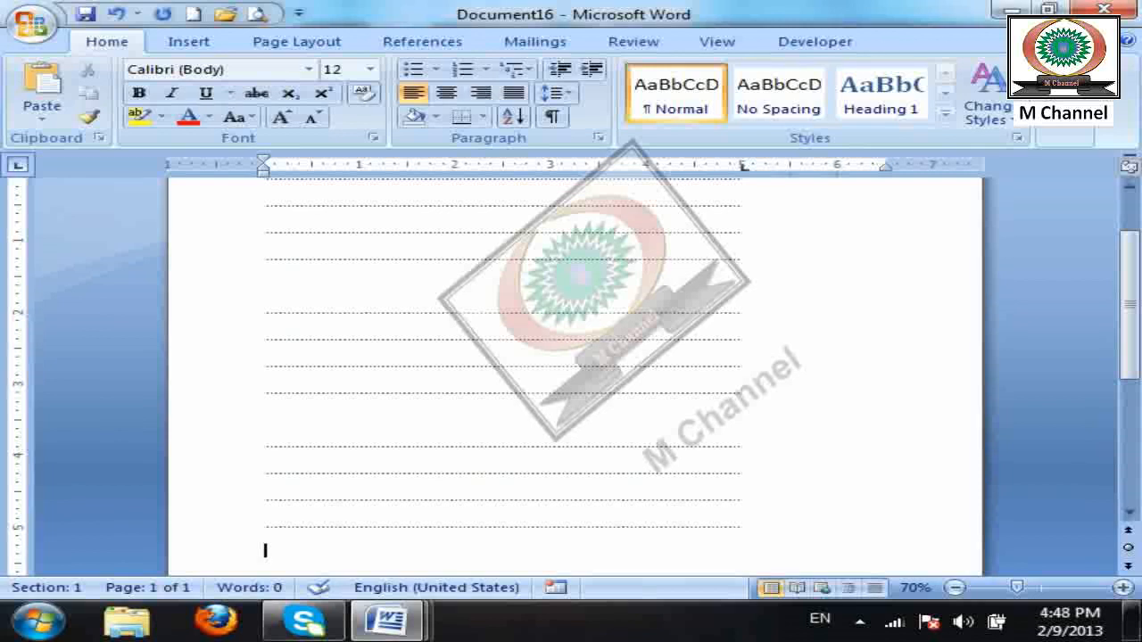
key(Return)
text(-)
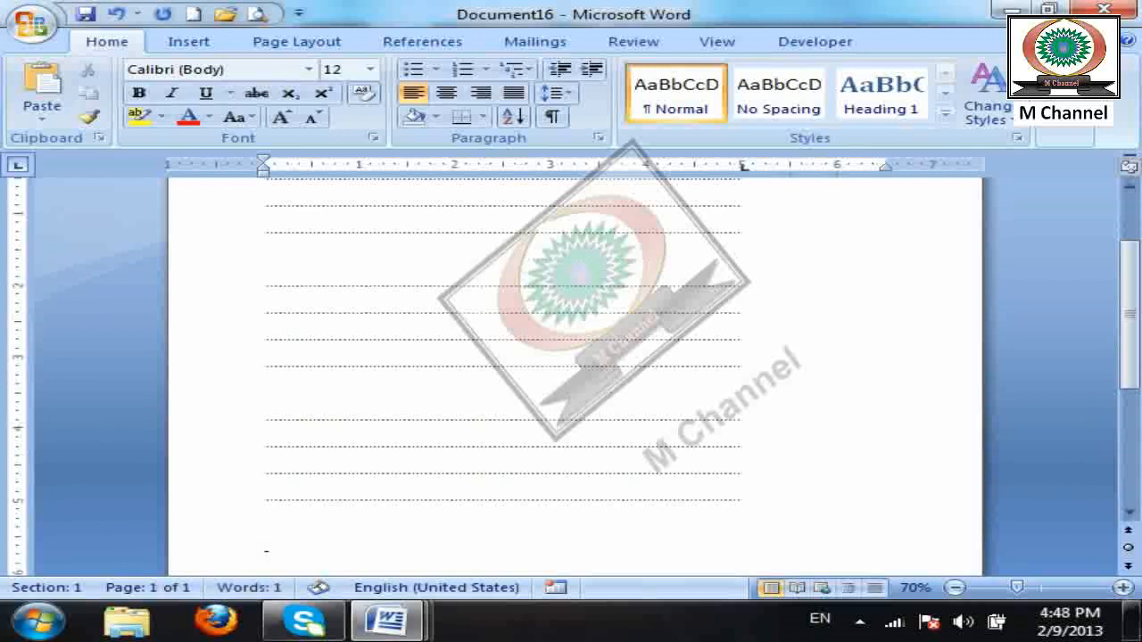
text(--)
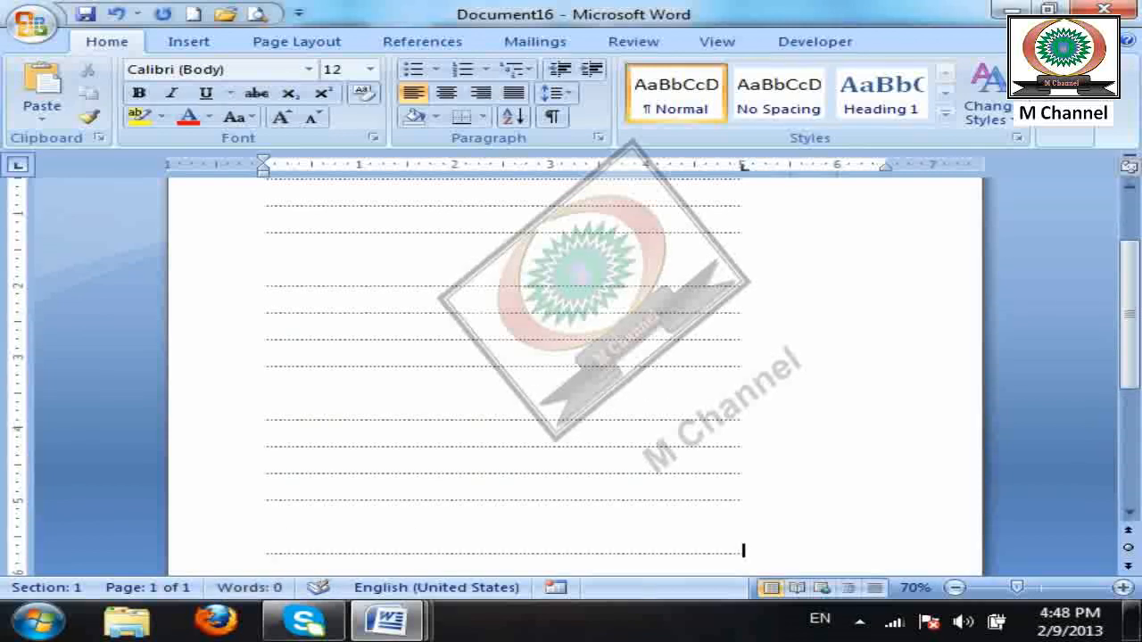
key(Return)
text(---)
key(Return)
text(---)
key(Return)
text(---)
key(Return)
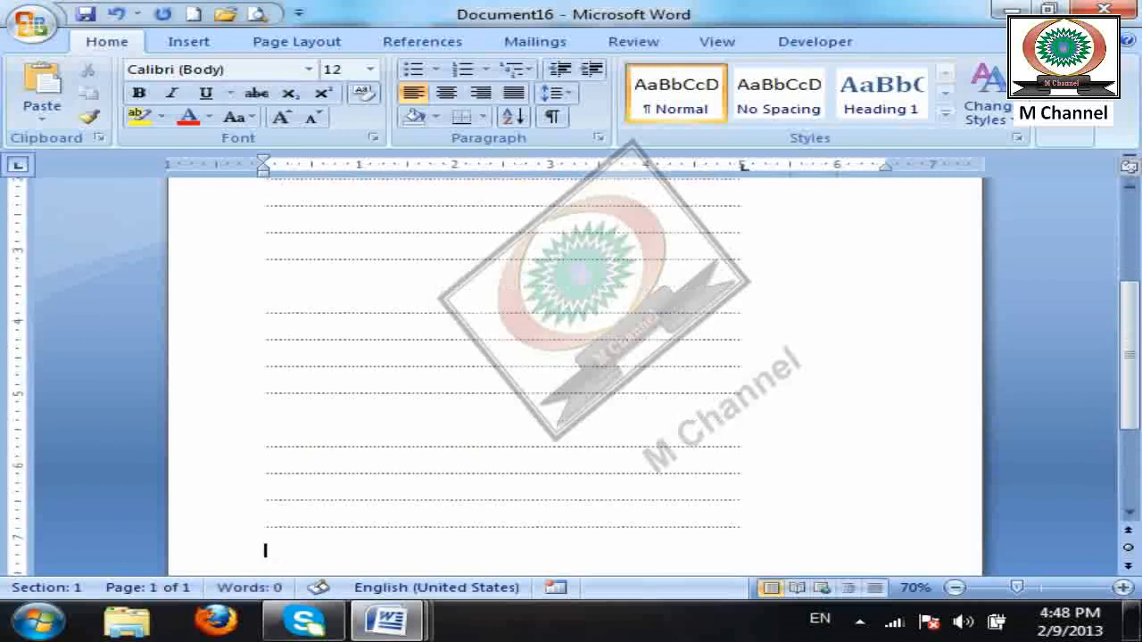
Clear all tab stops from the empty paragraph below the leader lines and insert three tabs without a leader.
ctrl+scroll(982, 276, down, 2)
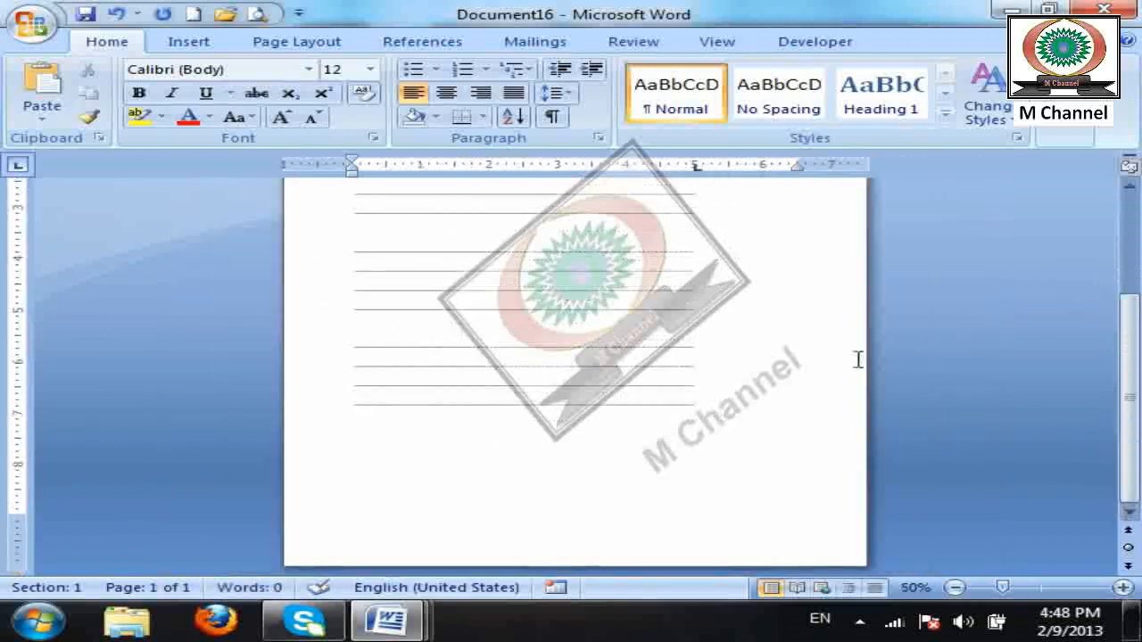
click(599, 138)
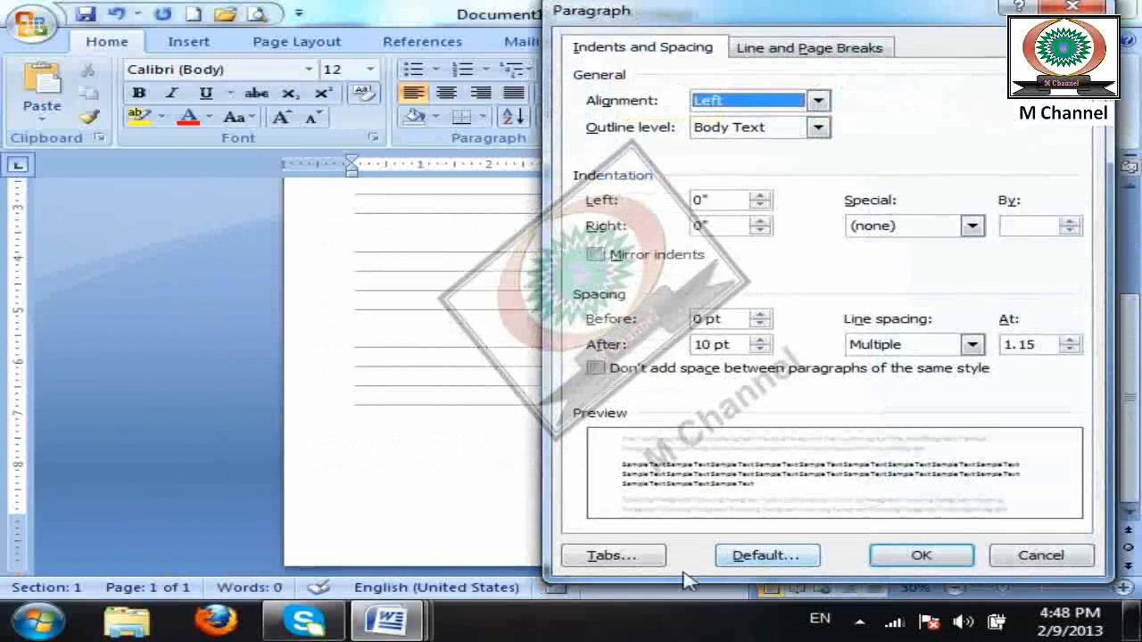
click(620, 560)
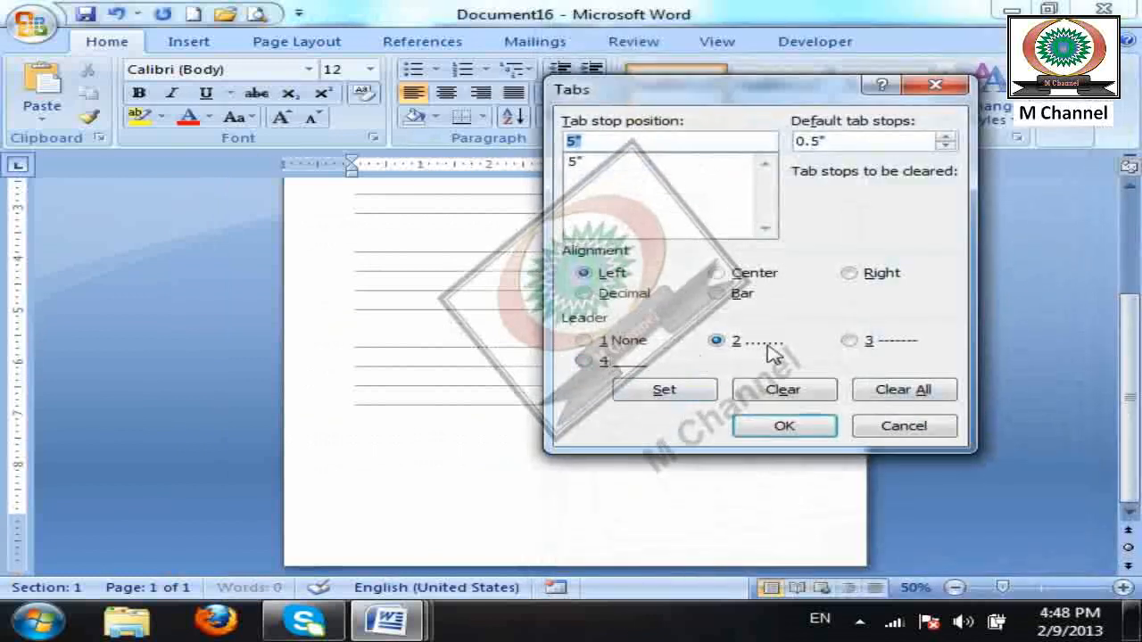
click(878, 344)
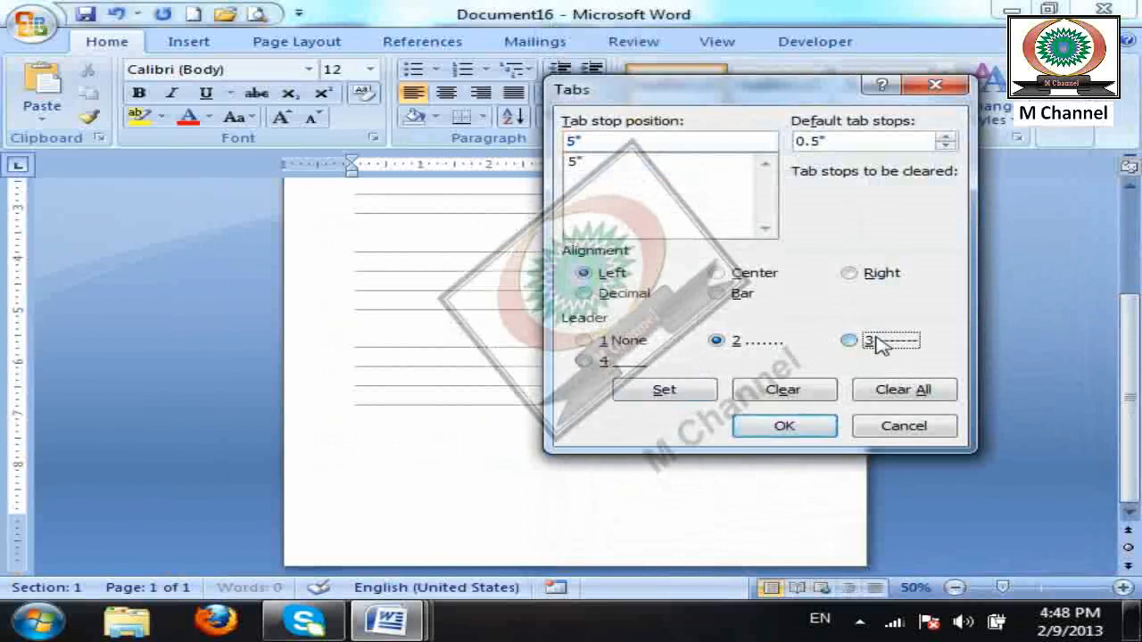
click(776, 348)
click(621, 362)
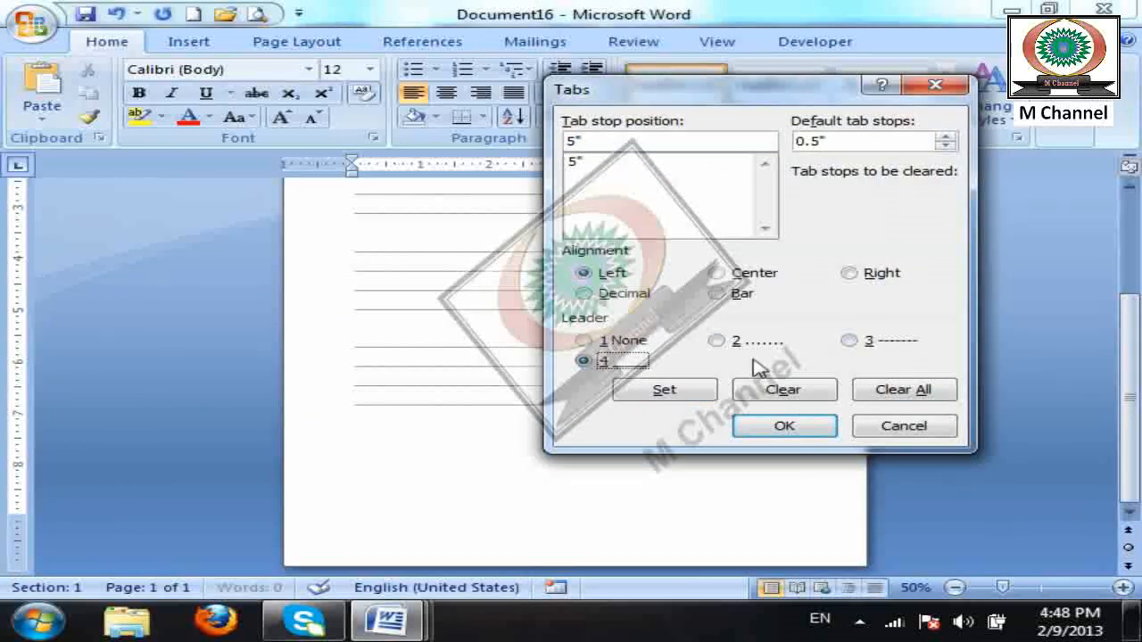
click(928, 393)
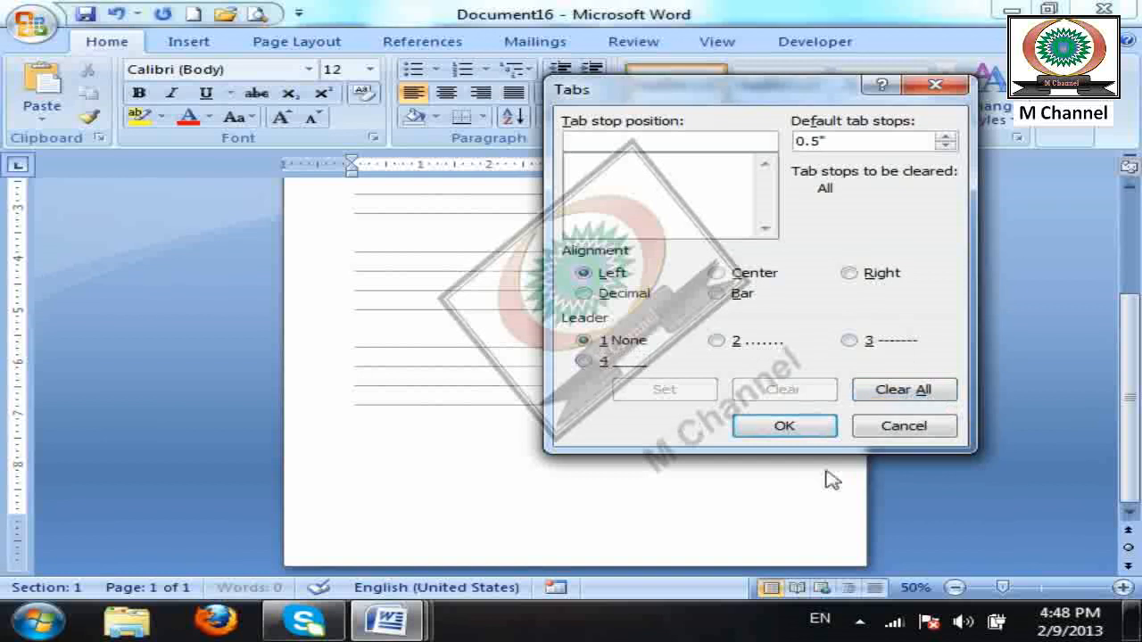
click(797, 428)
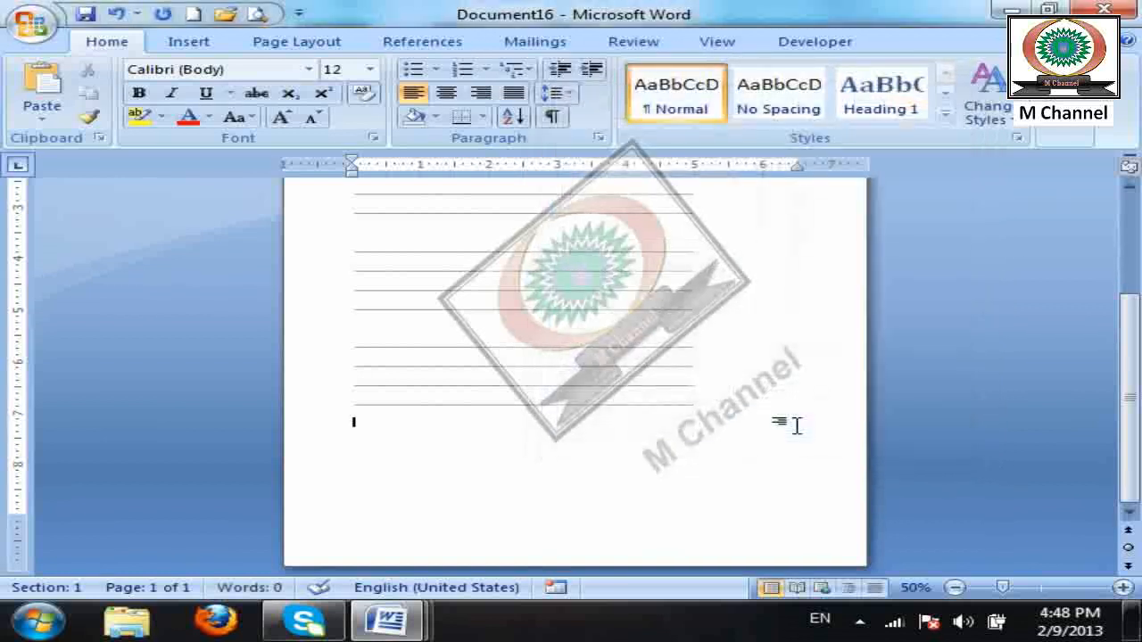
key(Tab)
key(Tab)
key(Tab)
Create a new blank document and review the paragraph's line and page break options, keeping Widow/Orphan control on.
click(194, 14)
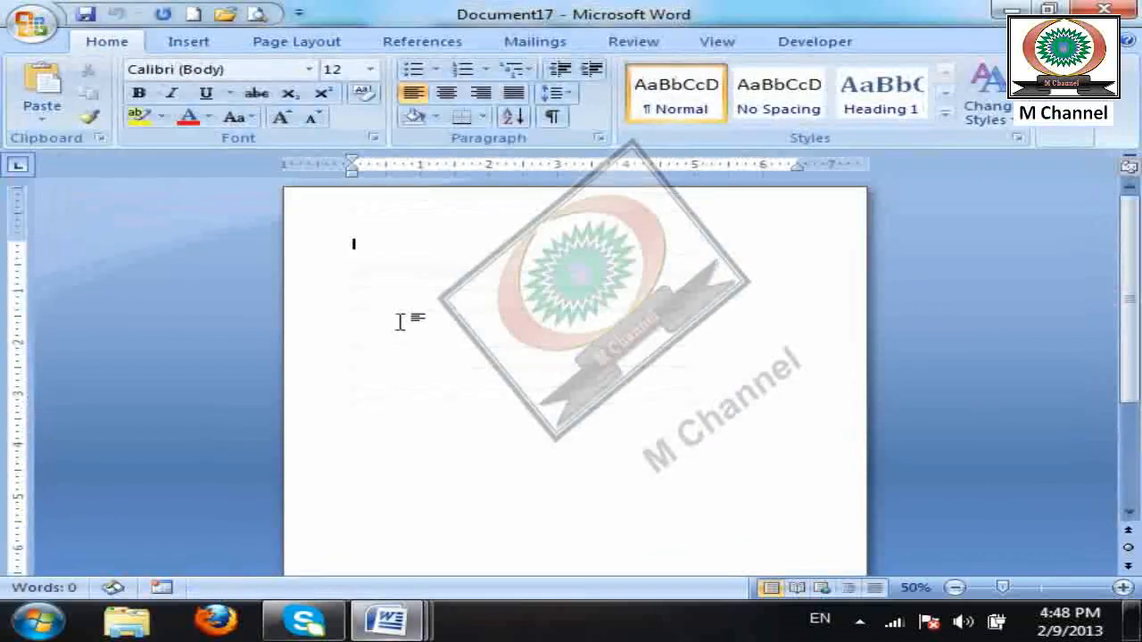
click(599, 138)
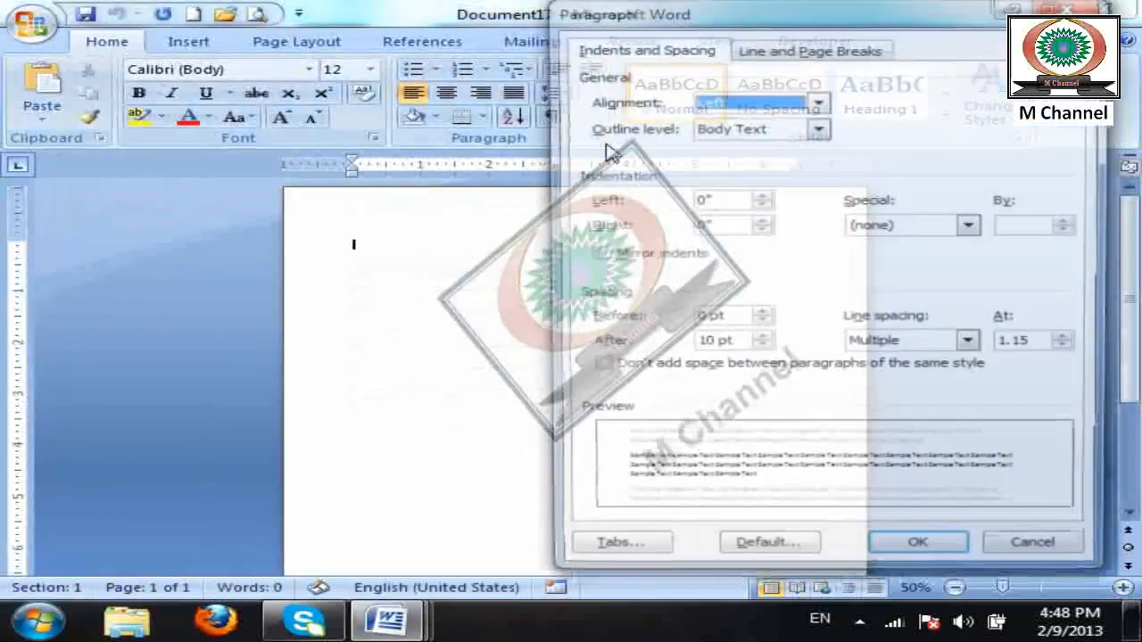
click(819, 52)
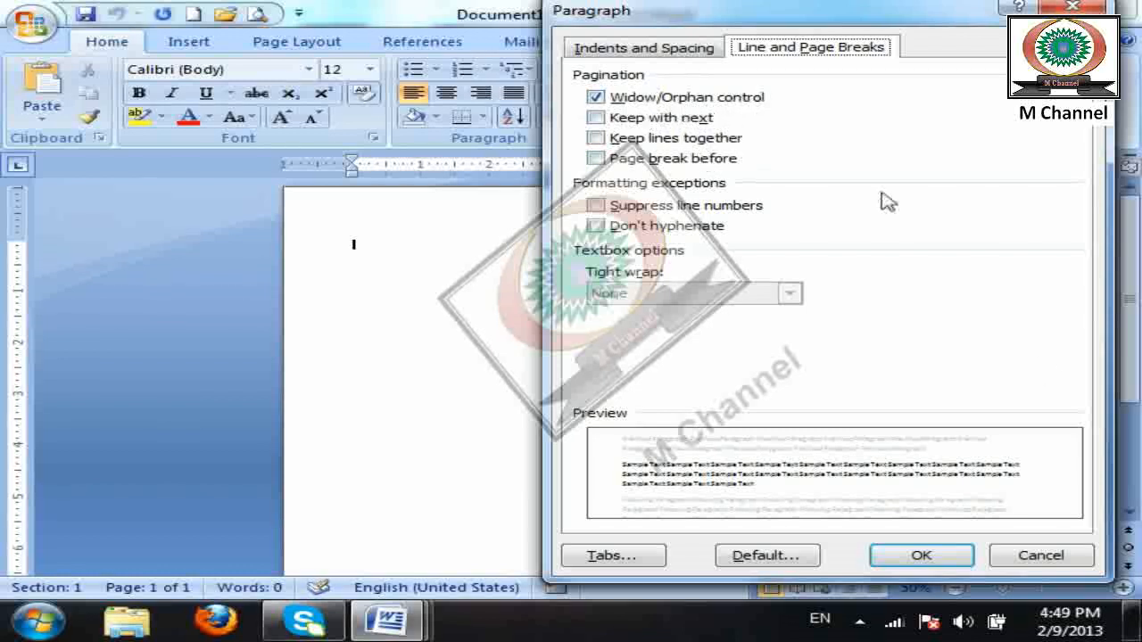
click(944, 559)
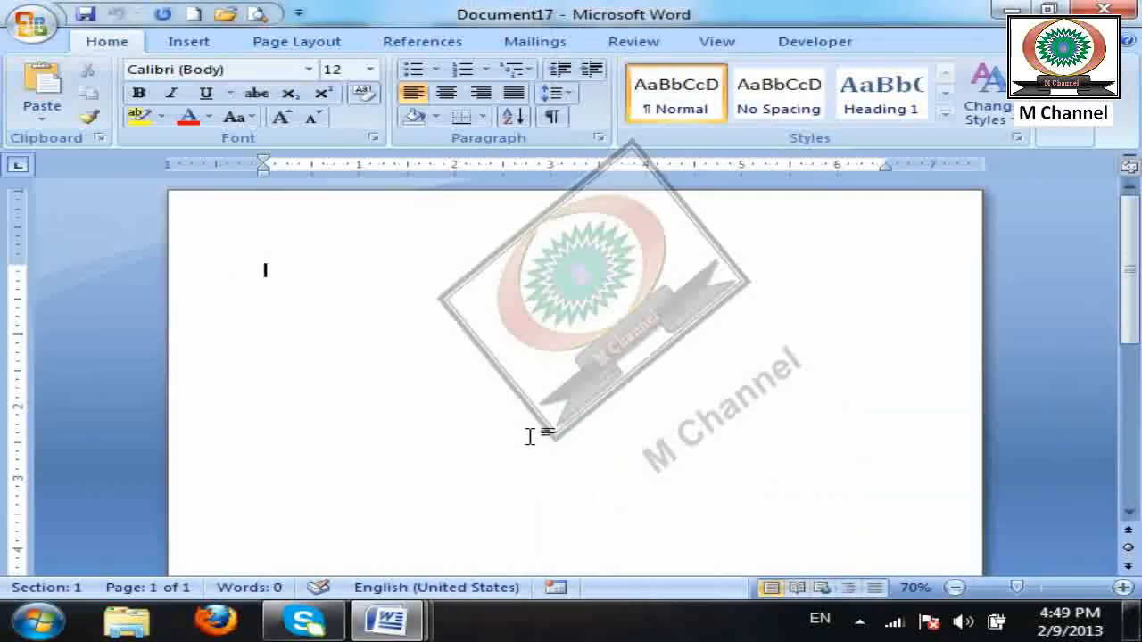
Add a run of empty paragraphs so the insertion point sits near the end of the first page.
scroll(529, 437, up, 1)
key(Return)
key(Return)
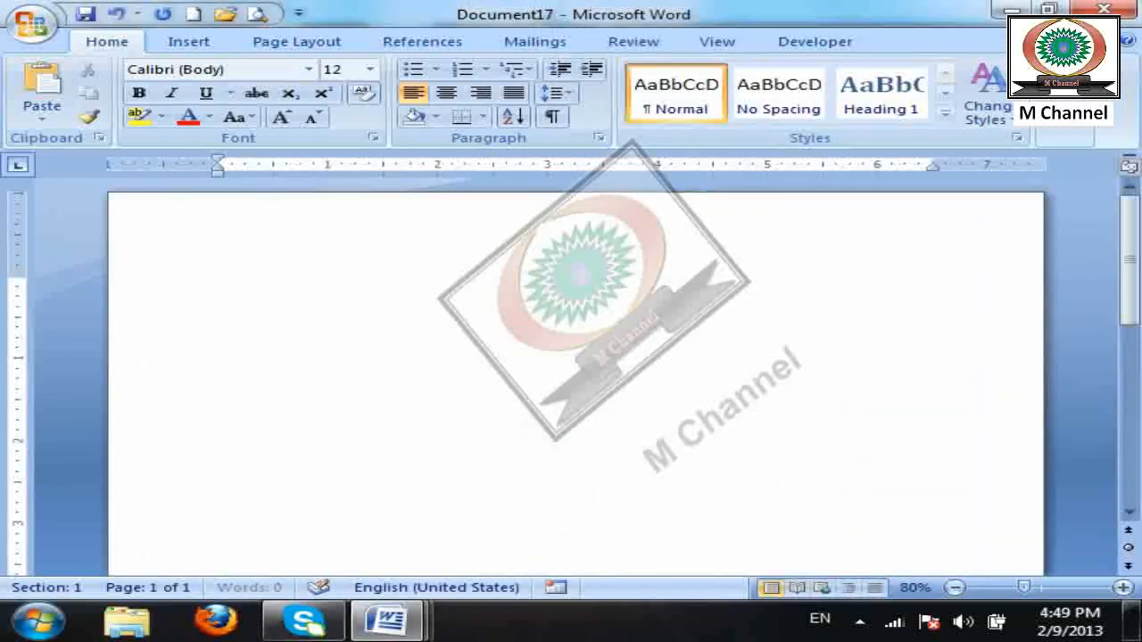
key(Return)
key(Return)
key(Return)
key(Return)
key(Return)
key(Return)
key(Return)
key(Return)
key(Return)
key(Return)
key(Return)
key(Return)
key(Return)
key(Return)
key(Return)
key(Return)
key(Return)
key(Return)
key(Return)
key(Return)
key(Return)
key(Return)
key(Return)
key(Return)
key(Return)
key(Return)
key(Return)
key(Return)
key(Return)
key(Return)
key(Return)
key(Return)
key(BackSpace)
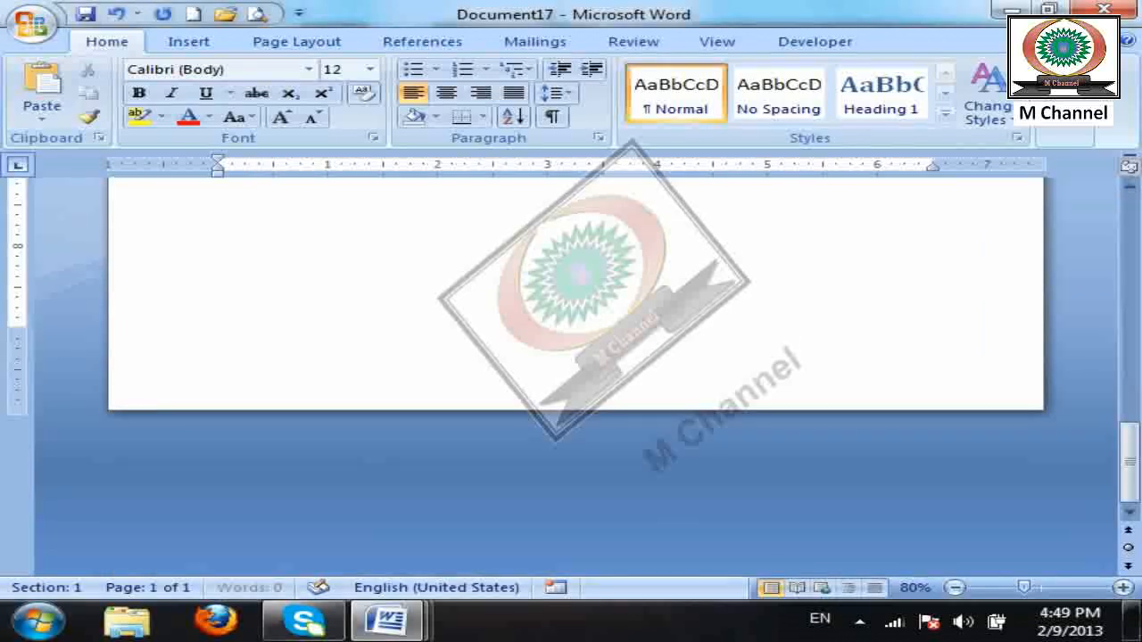
key(BackSpace)
Set the font size to 30 and enter placeholder text starting "Dsf sdf sdf" that runs to three lines.
key(ctrl+shift+p)
text(30)
key(Return)
text(Dsf sdf sdf sdf sf)
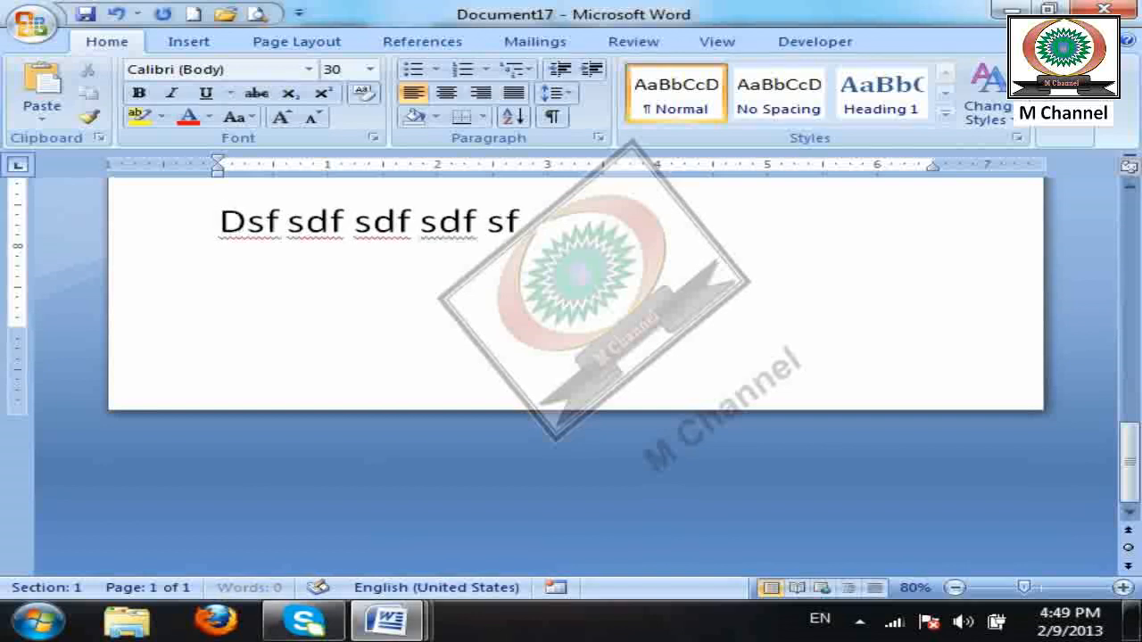
text(d sdf sdf fsd fsd f sdf sdf sdf sdf sdf s df)
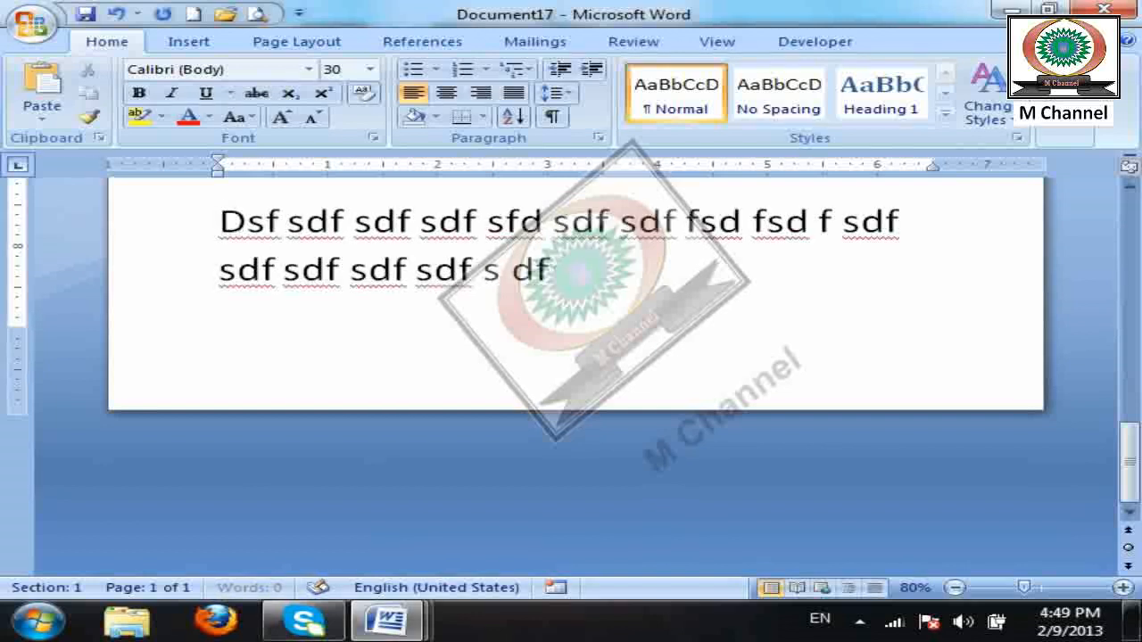
text(sd f sdf sdf sdf sdf d sfsd)
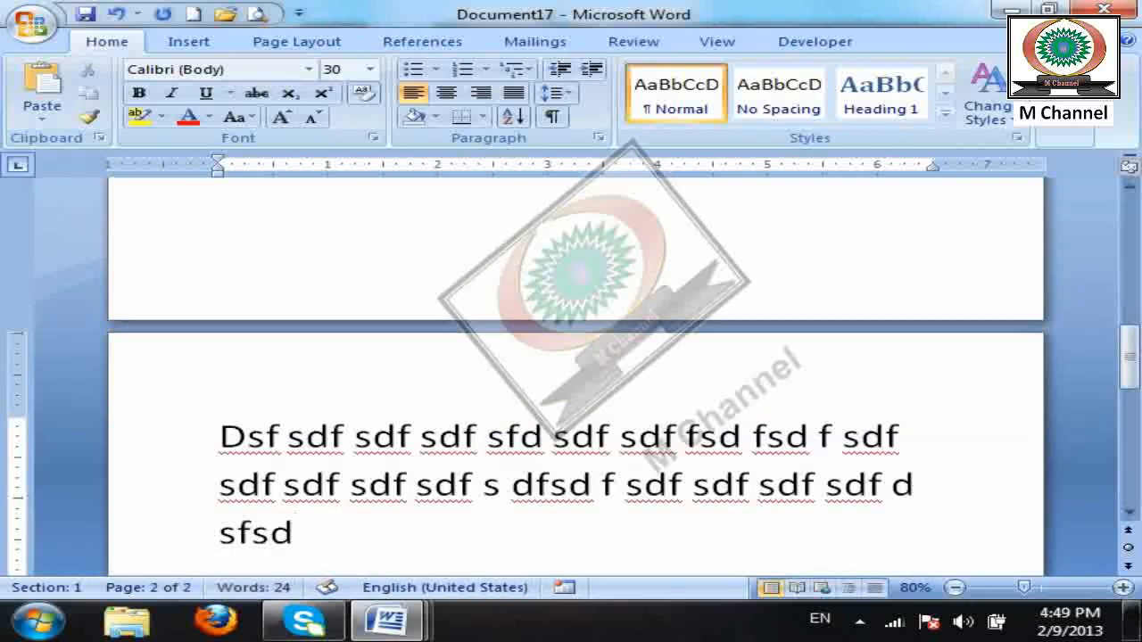
Reduce the font size of the whole document to 26.
key(ctrl+a)
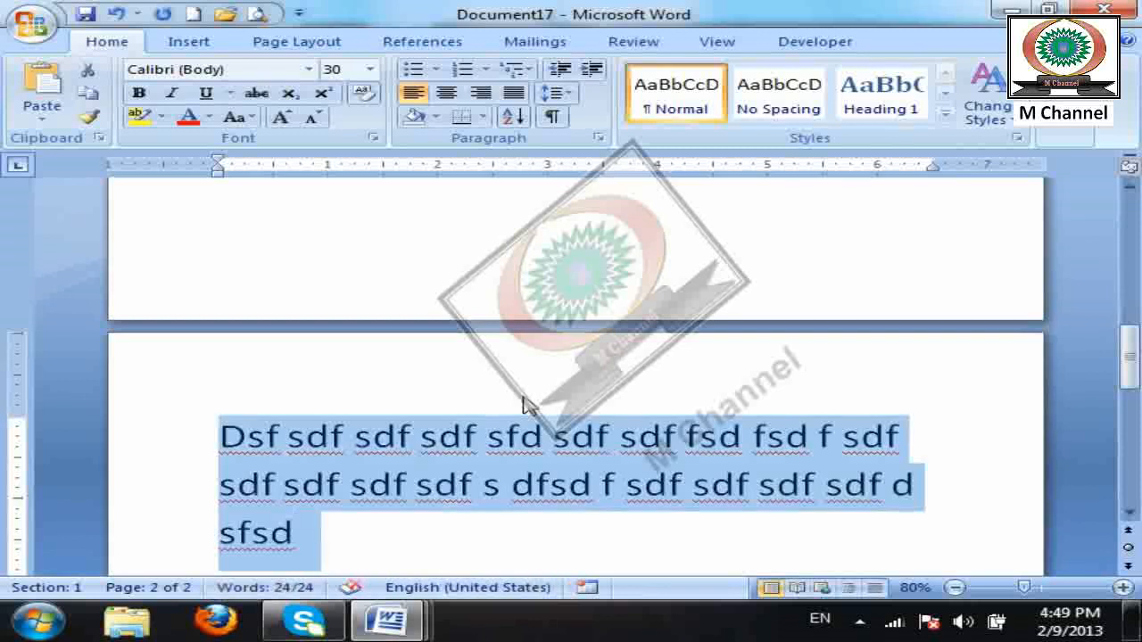
key(ctrl+bracketleft)
key(ctrl+bracketleft)
key(ctrl+bracketleft)
key(ctrl+bracketleft)
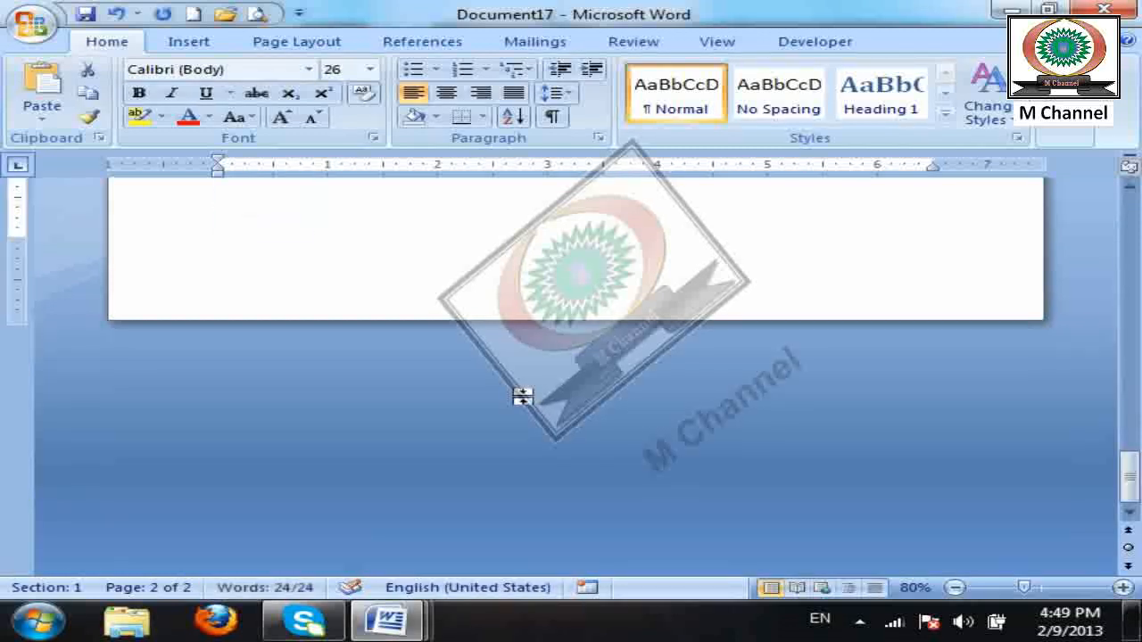
Extend the end of the placeholder paragraph with more filler text ending in "sdfdd" until it runs across the page boundary.
scroll(600, 298, up, 1)
click(856, 229)
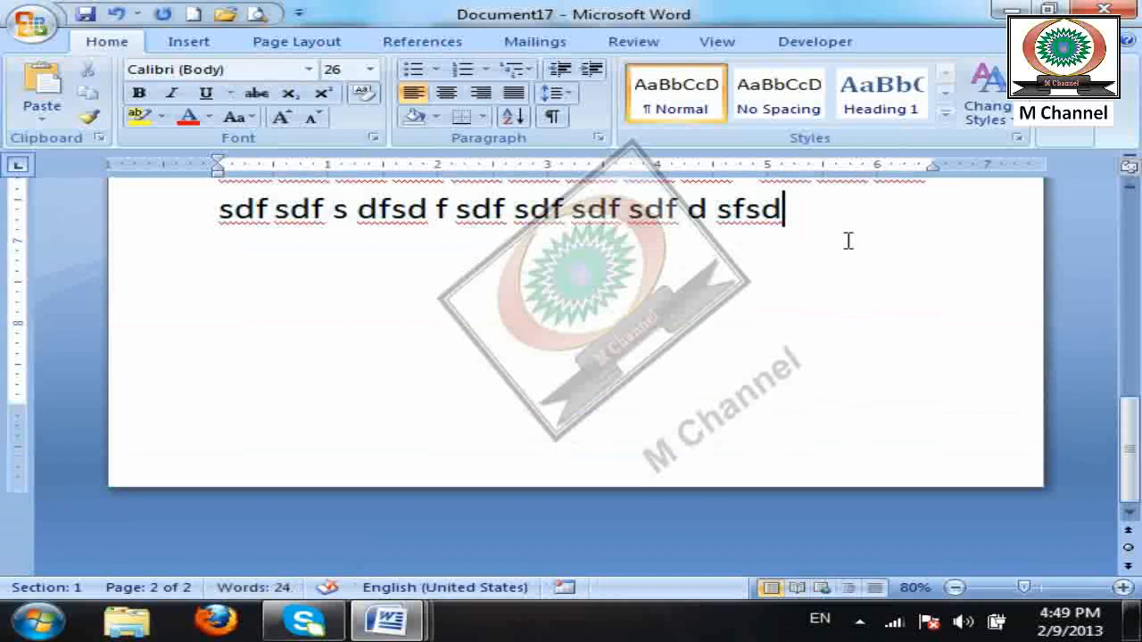
text(fsdf sd fsd fs dfsd f sdf sdf sdf sdf sd f)
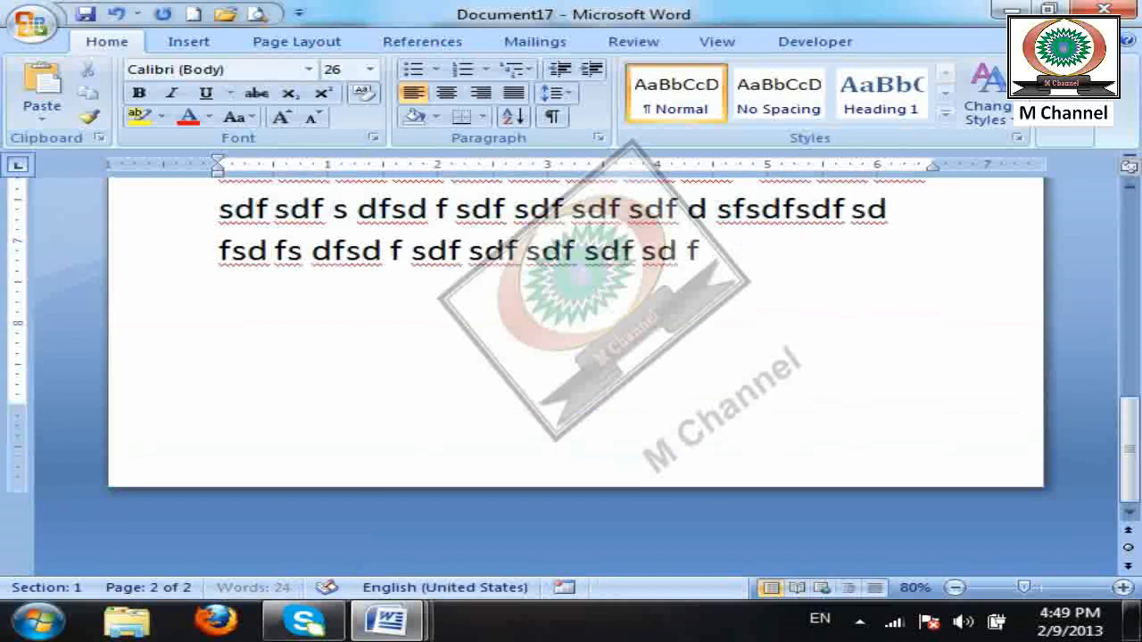
text(sd fsd f sdf sdf sd fs df sdf dsf dsf sdf sdf)
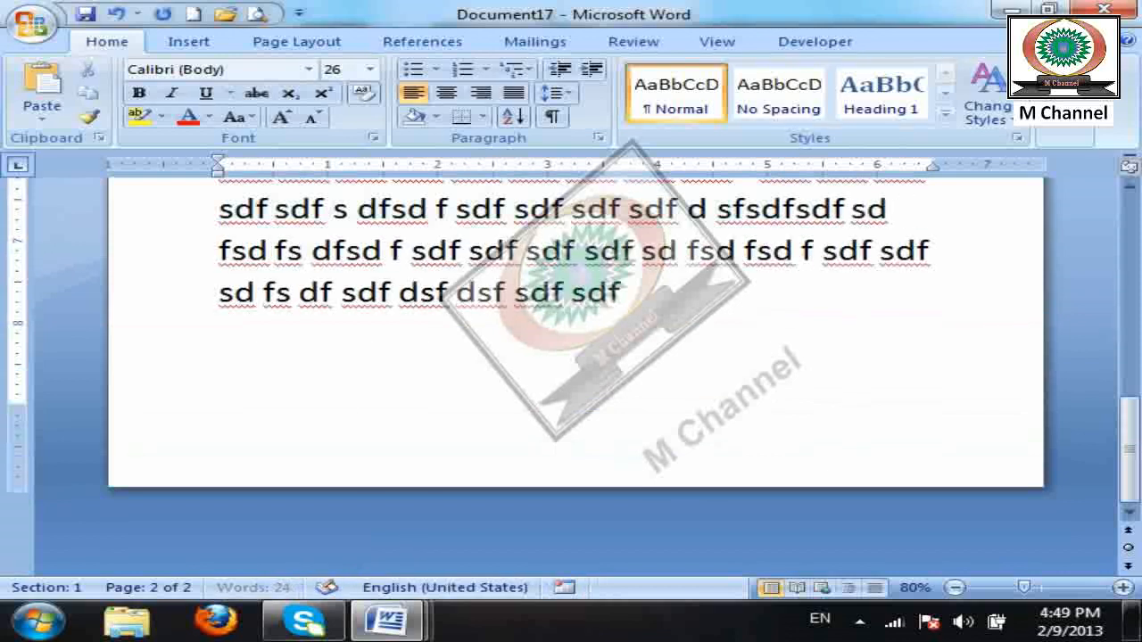
text( ds fsd f sdf dsf ds f sdf sdf sdf sd f)
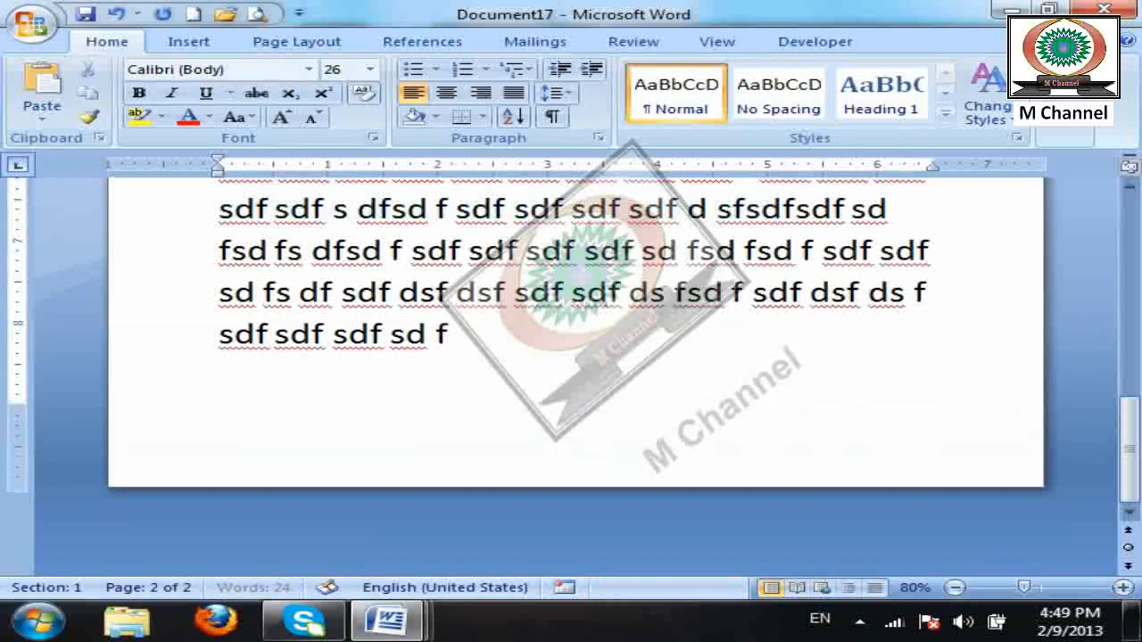
text(ds f dsf sdf sd fsd f sdf sdf sd)
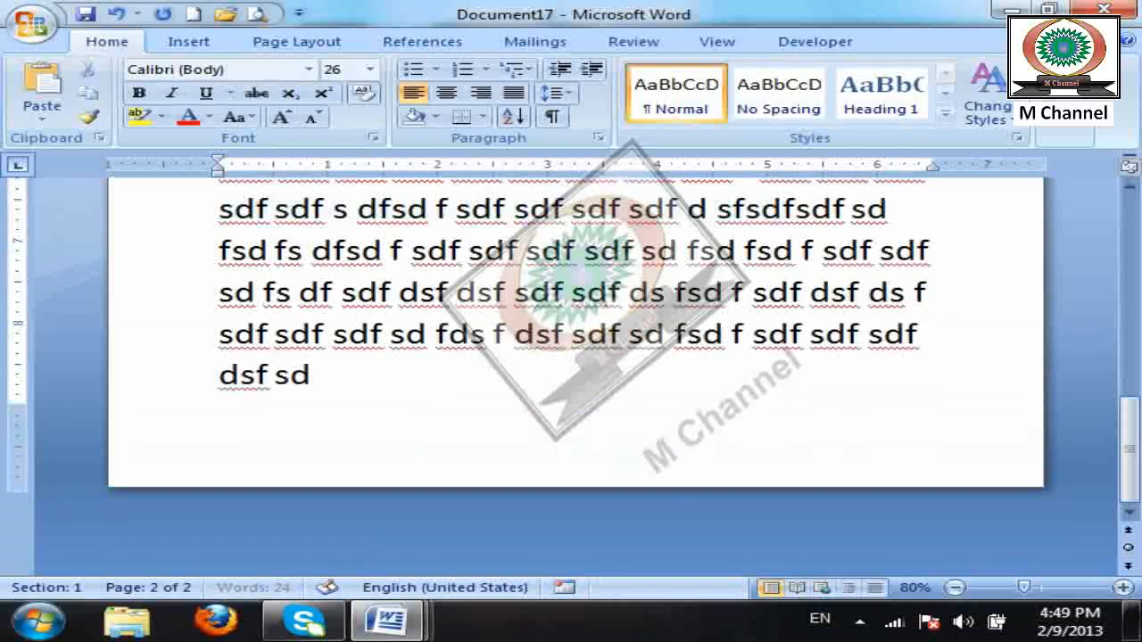
text(f dsf sd)
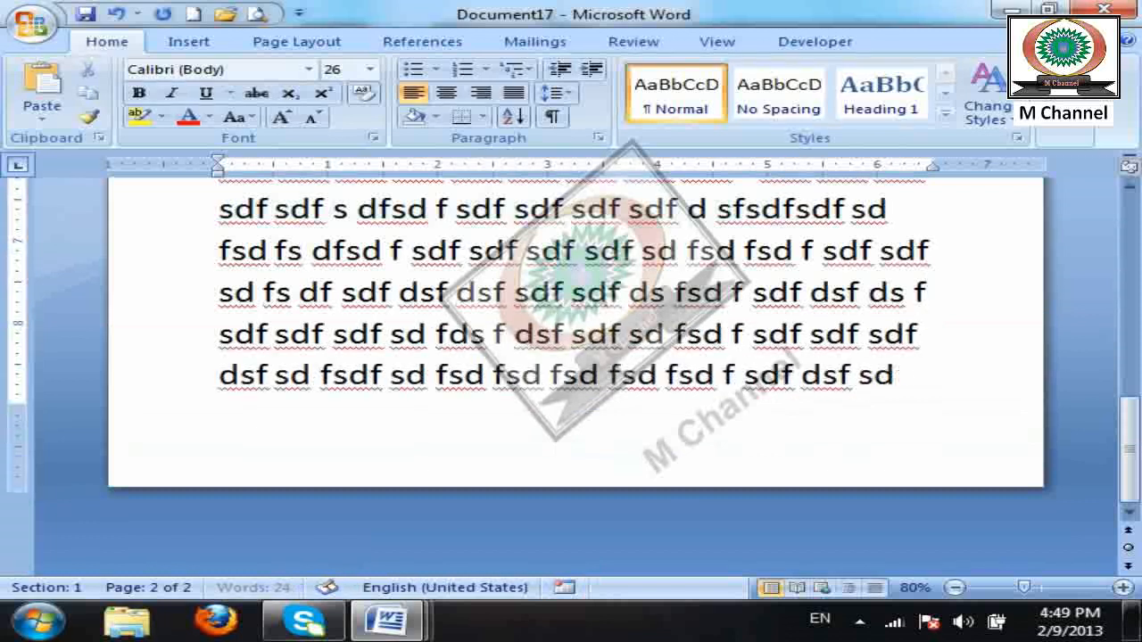
text( fsdf sd fsd fsd fsd fsd f sdf dsf sdfdd)
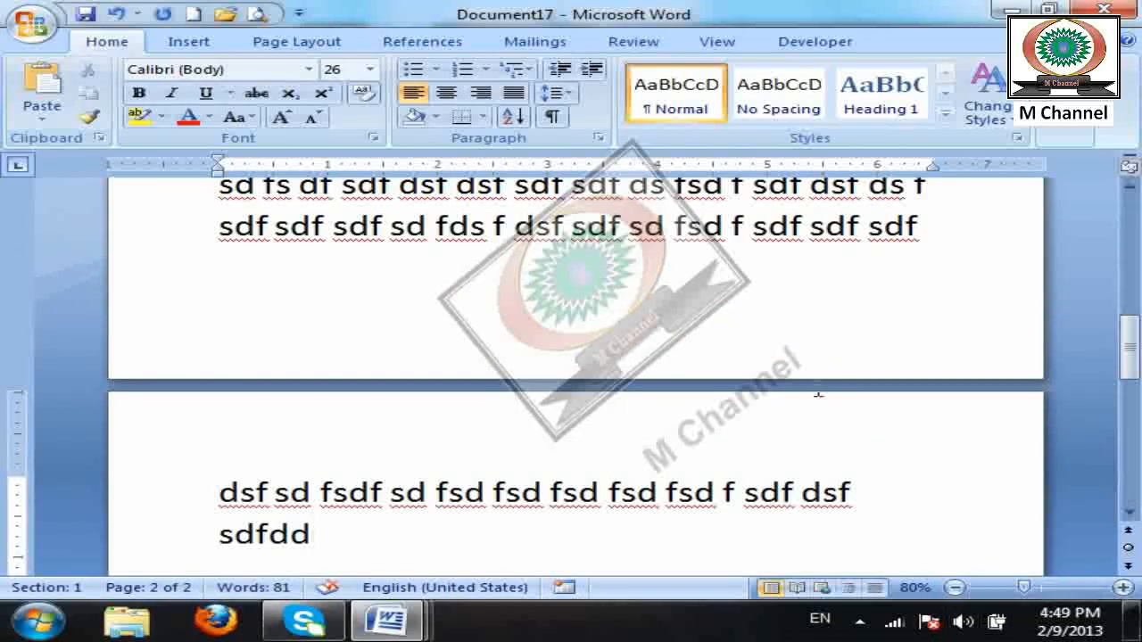
Turn off Widow/Orphan control for the placeholder paragraph.
click(598, 137)
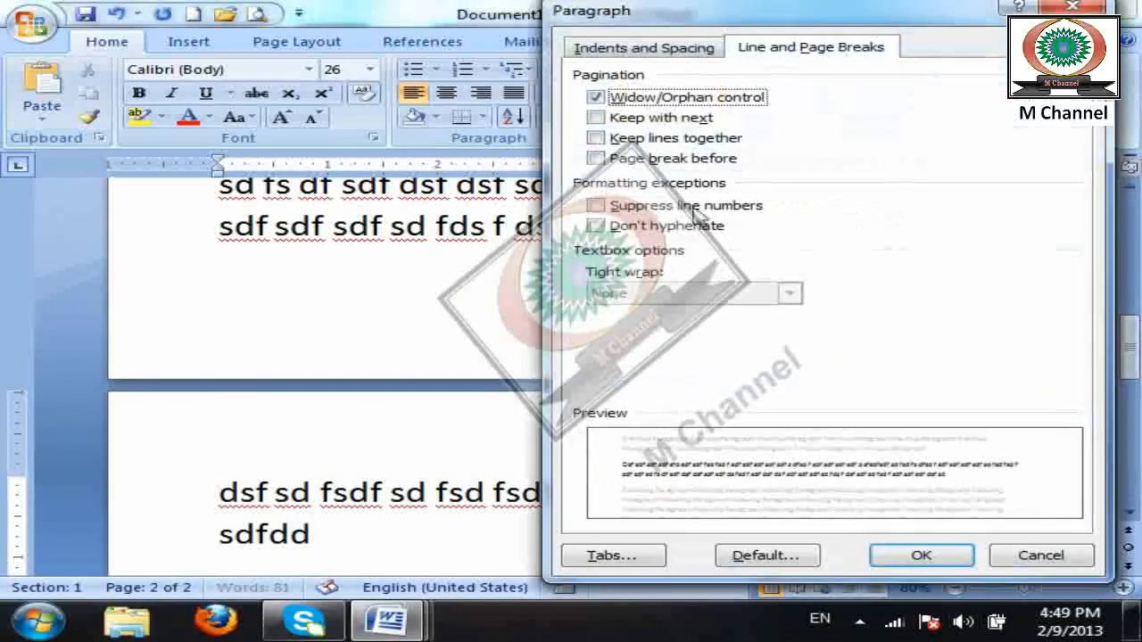
click(683, 100)
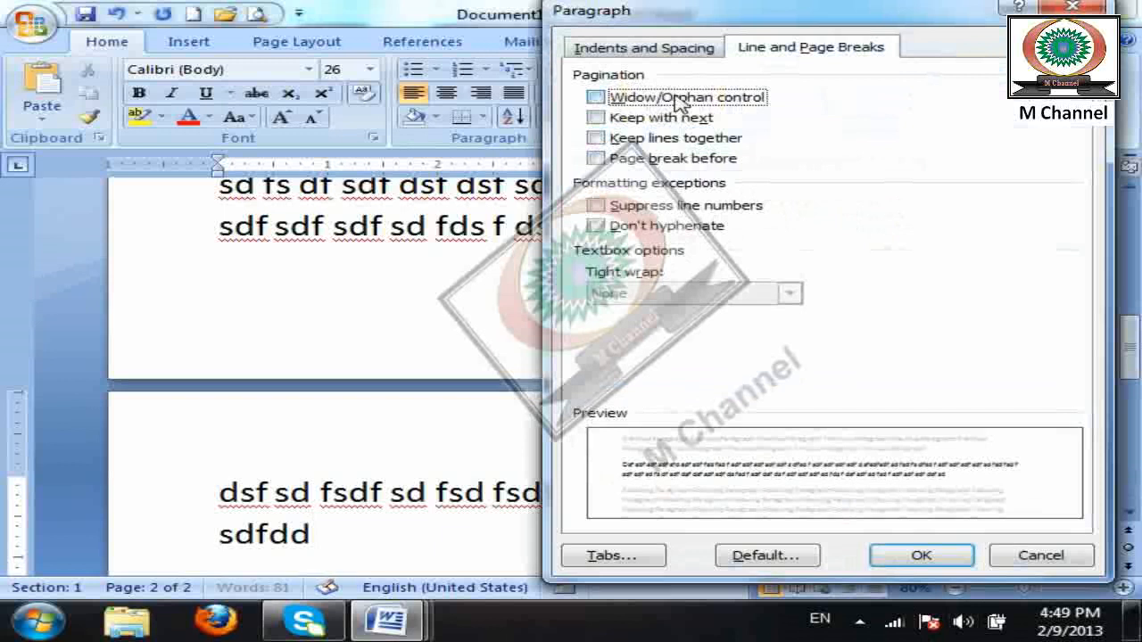
click(921, 556)
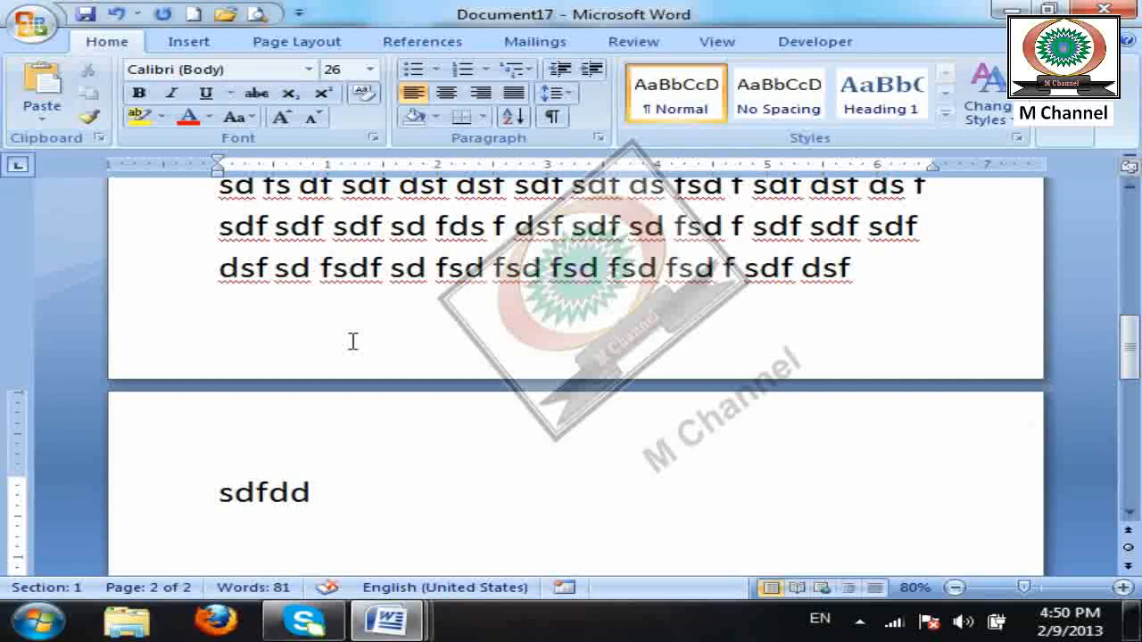
Turn on Keep lines together for the placeholder paragraph and review its line and page break options again.
click(599, 137)
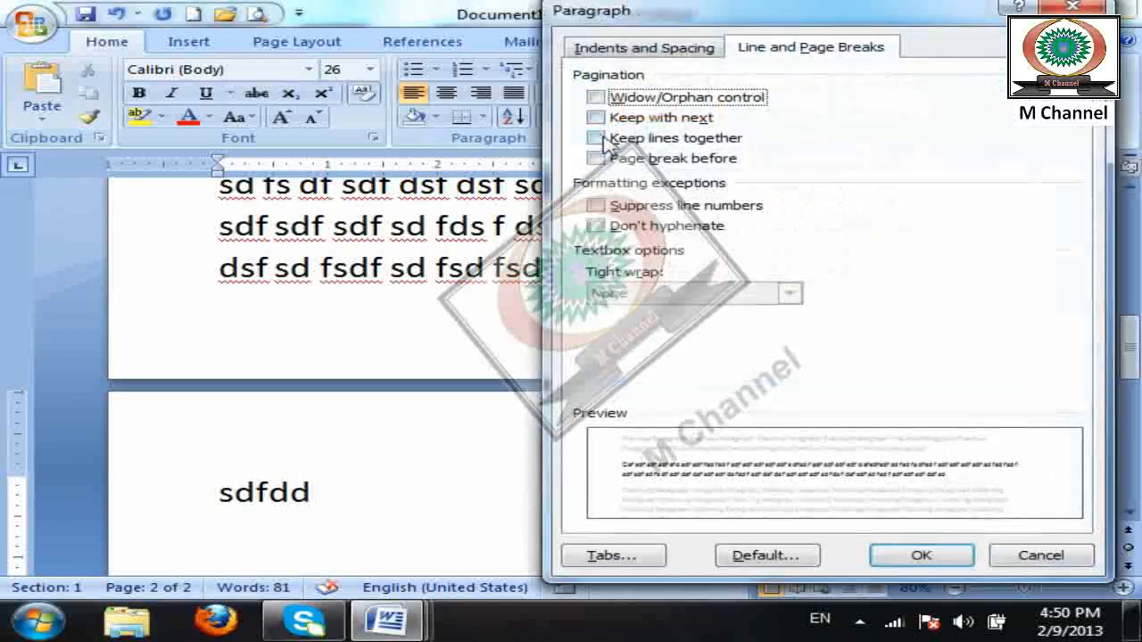
click(667, 146)
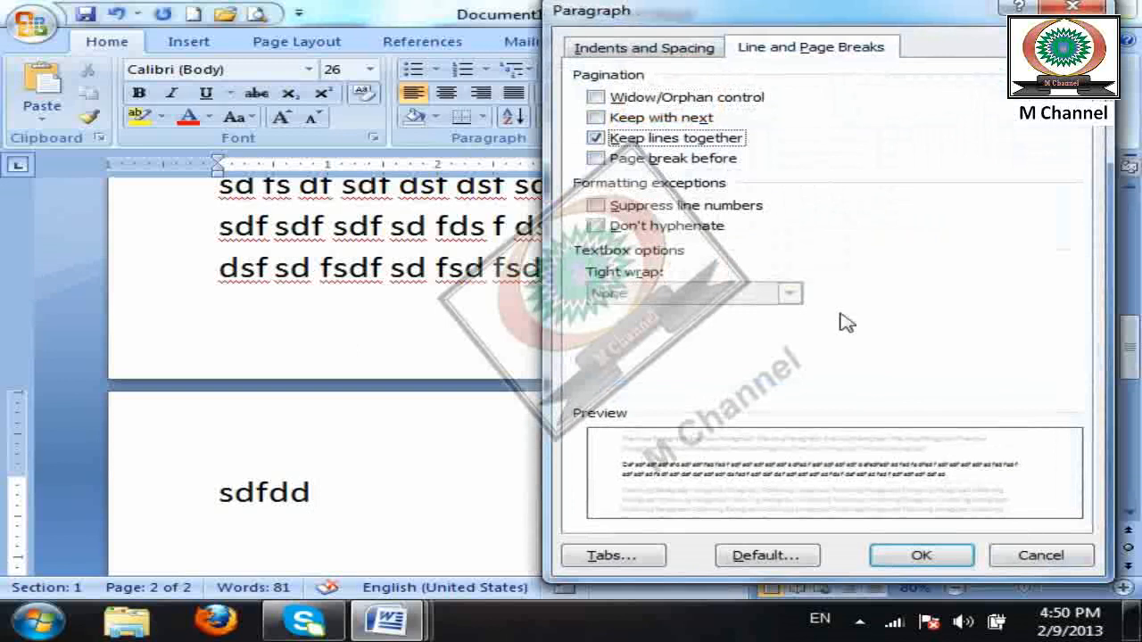
click(921, 557)
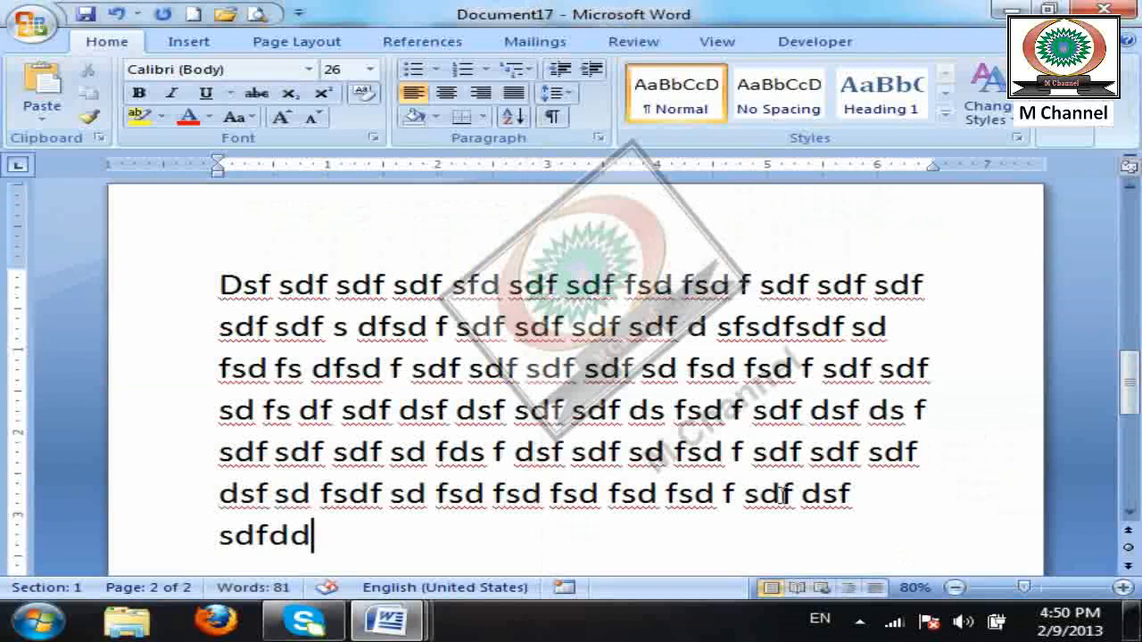
click(599, 138)
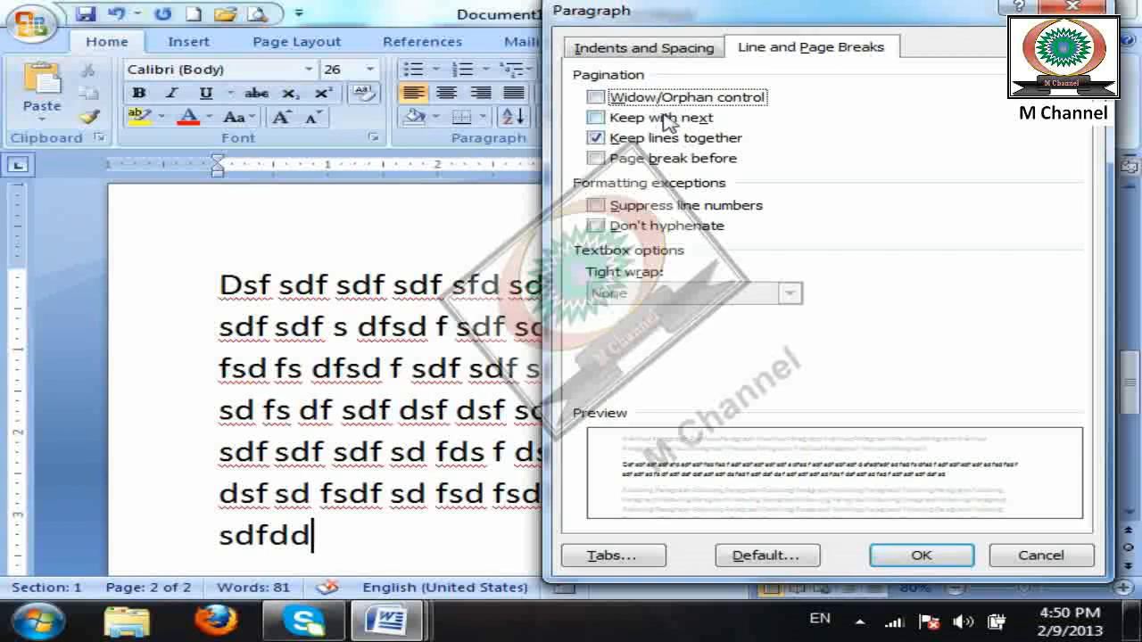
click(1040, 555)
Create a new blank document with the headings "Computer Notes" and "English Notes", each followed by sample text generated with =rand().
key(ctrl+n)
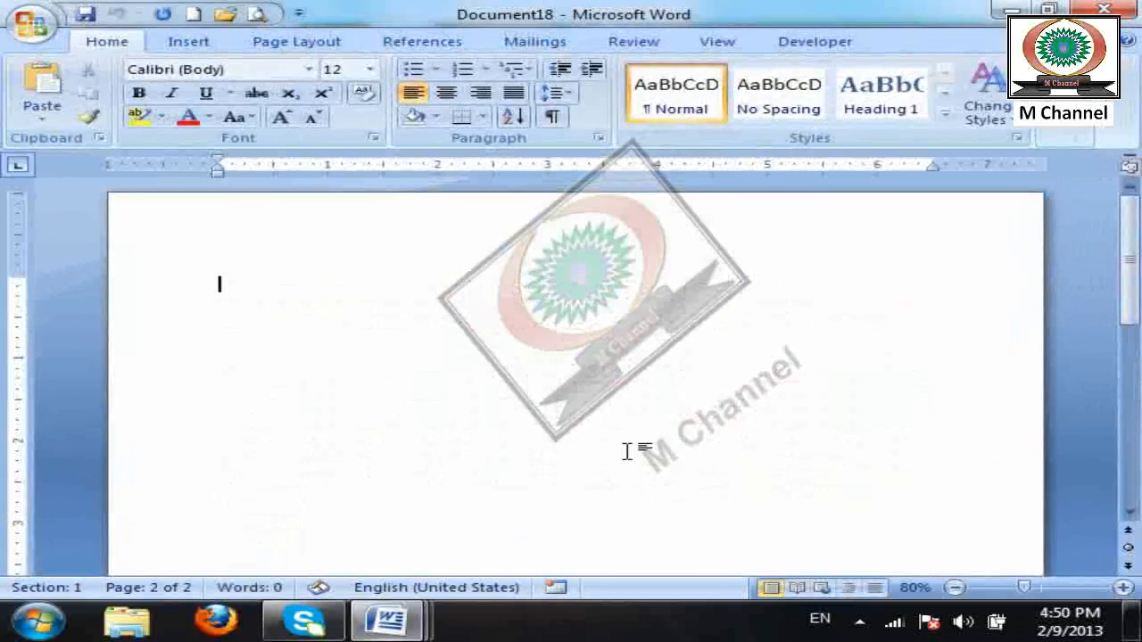
text(Computer Notes)
key(Return)
text(=rand())
key(Return)
text(English Notes)
key(Return)
text(=rand())
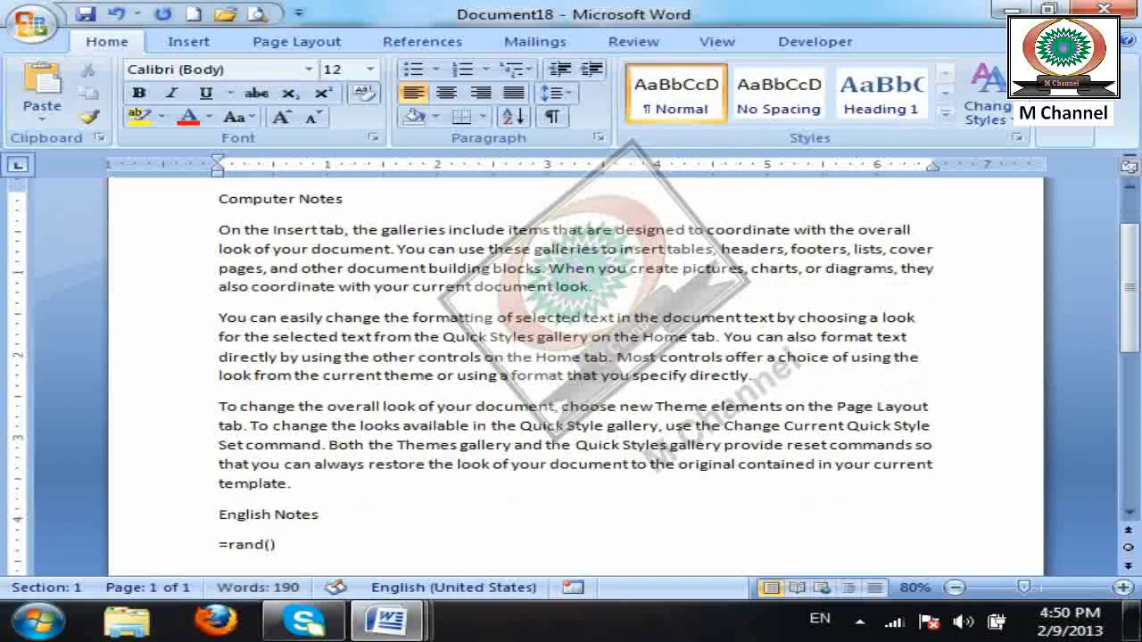
key(Return)
Apply the Heading 1 style to the "Computer Notes" and "English Notes" lines.
scroll(450, 352, up, 5)
scroll(450, 352, up, 2)
click(120, 282)
click(881, 109)
scroll(357, 392, down, 5)
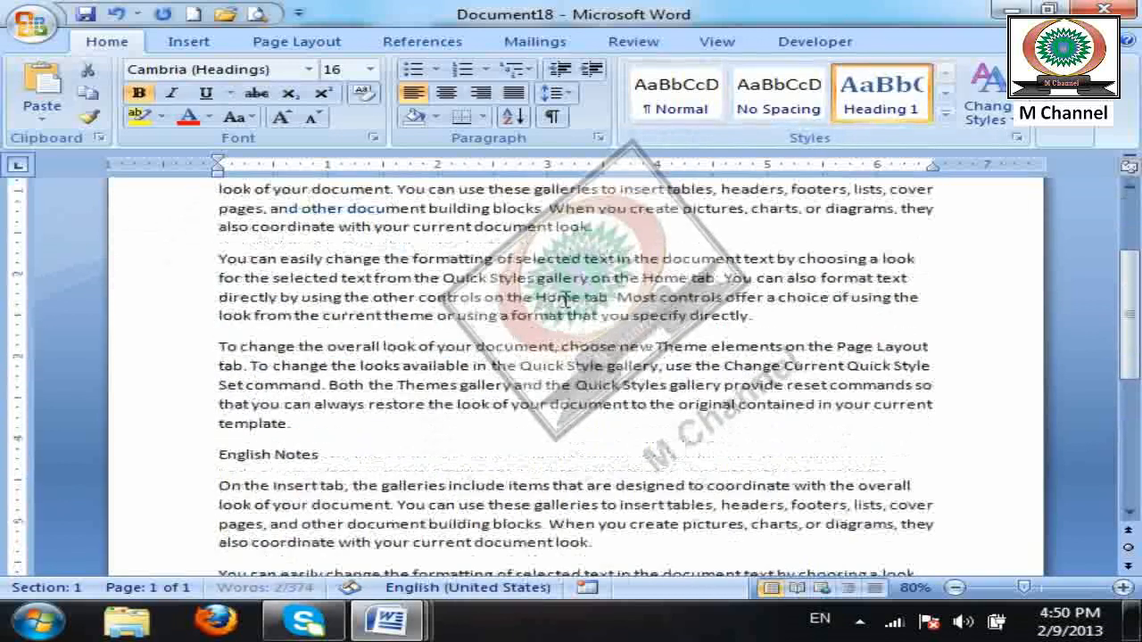
drag(417, 418, 223, 419)
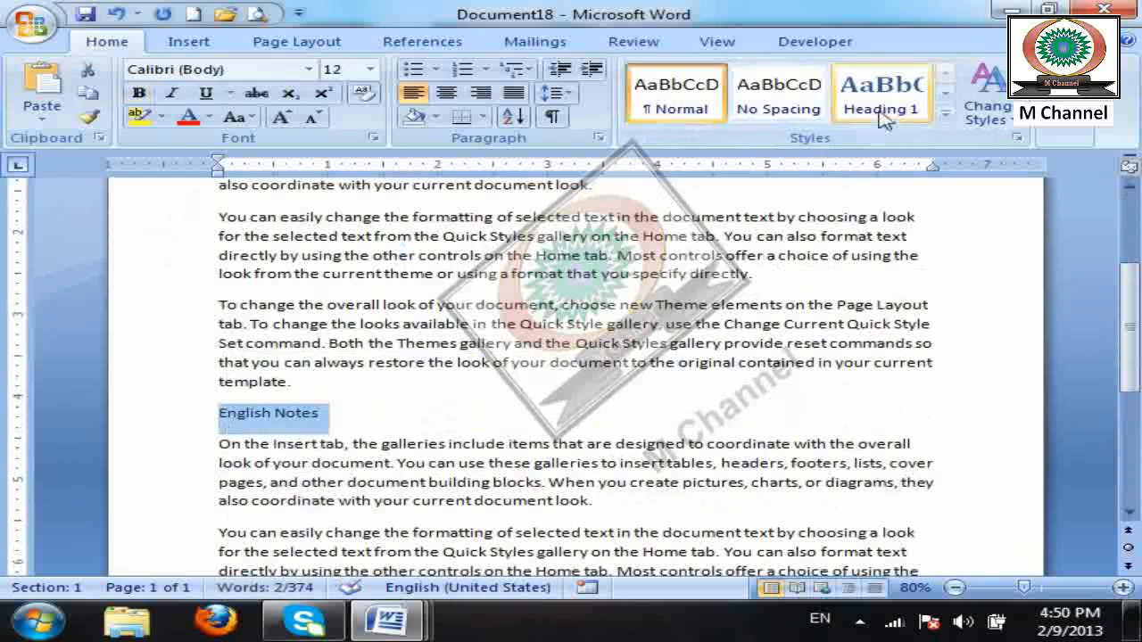
click(881, 103)
click(423, 433)
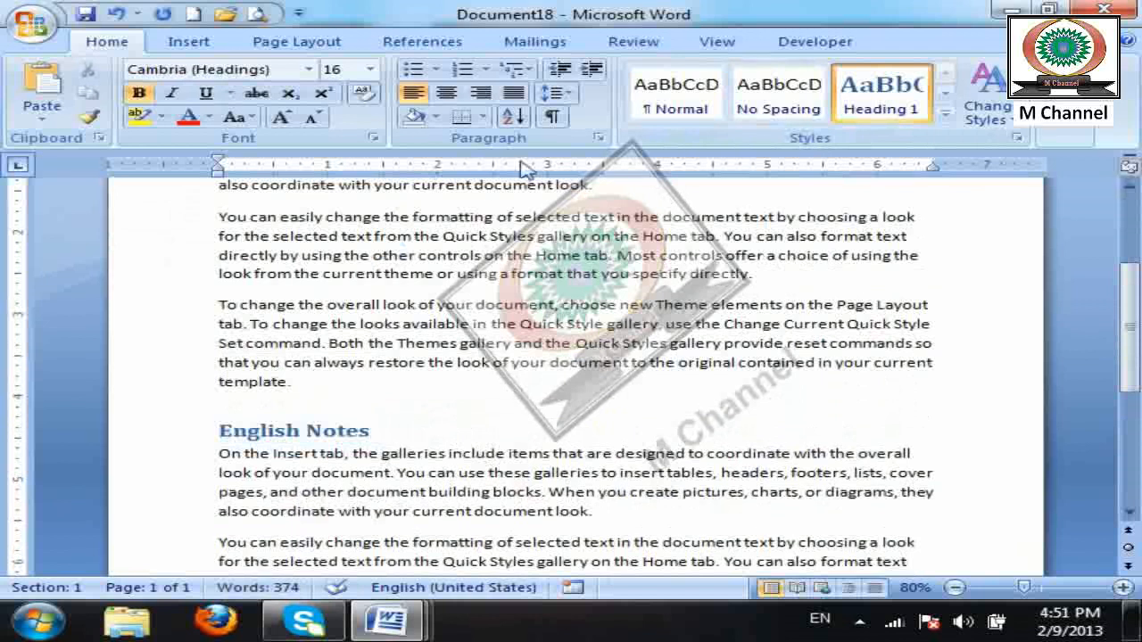
Turn off Keep with next and turn on Page break before for the "English Notes" heading.
click(599, 138)
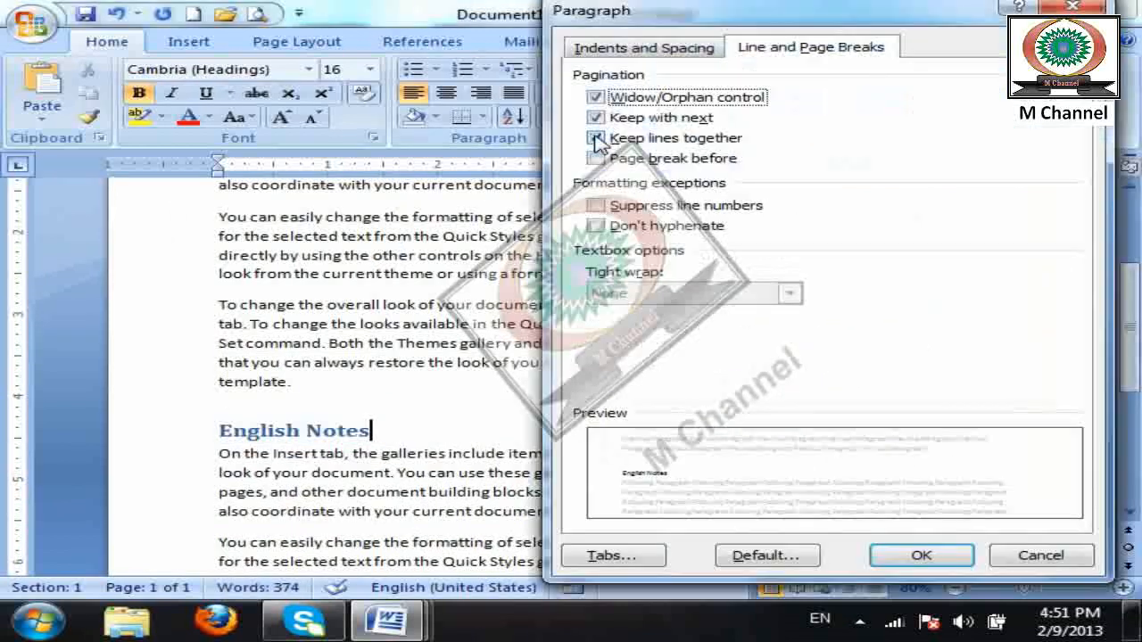
click(648, 119)
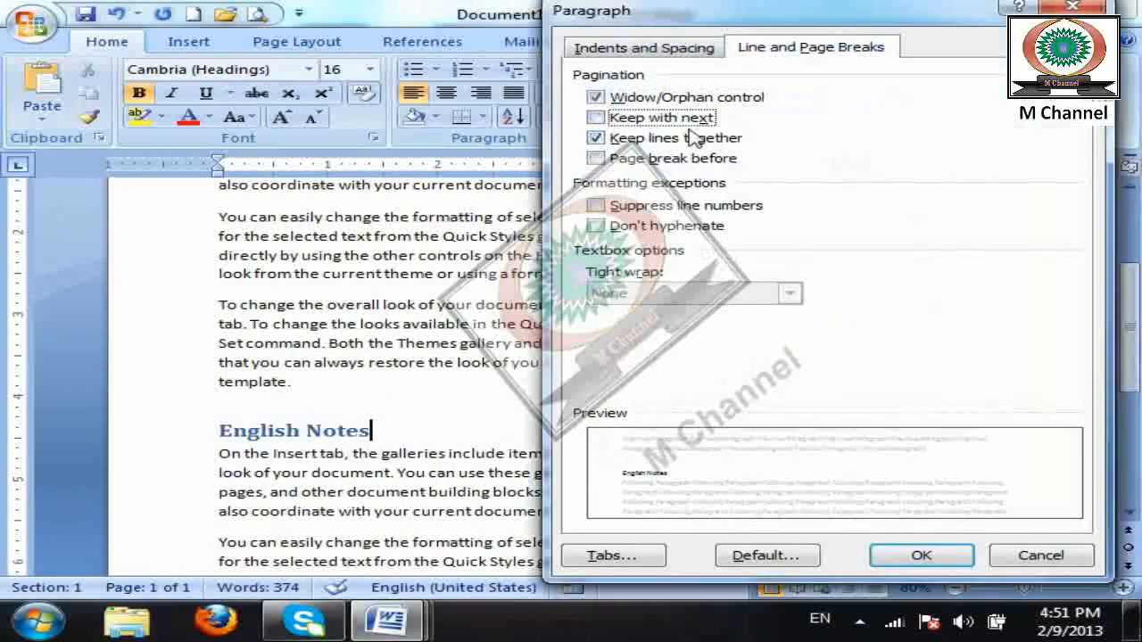
click(719, 160)
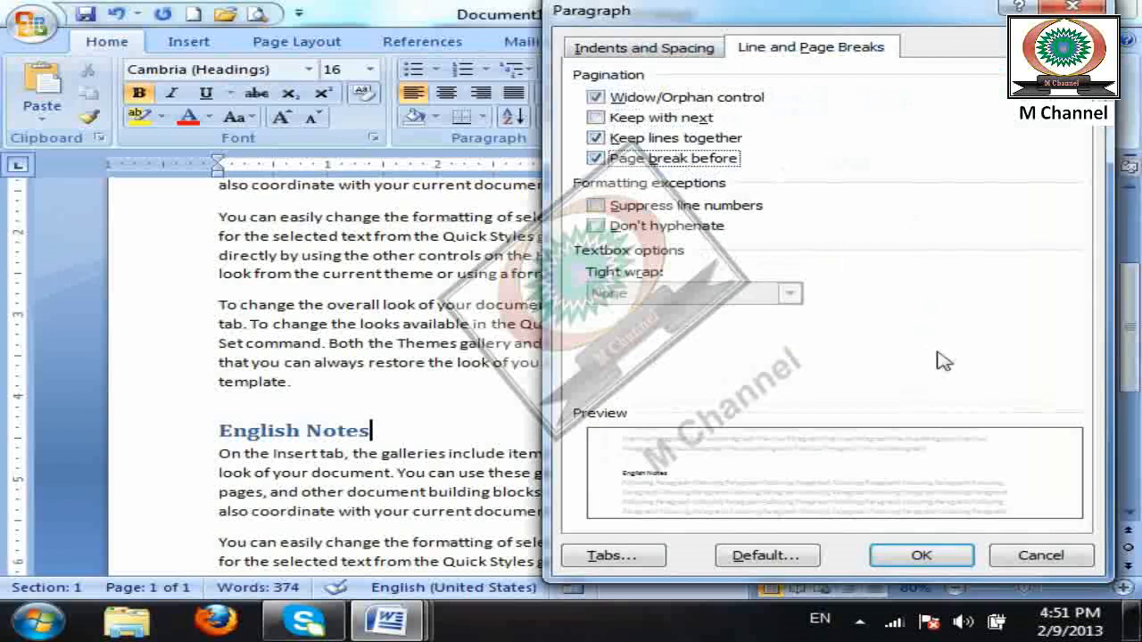
click(906, 557)
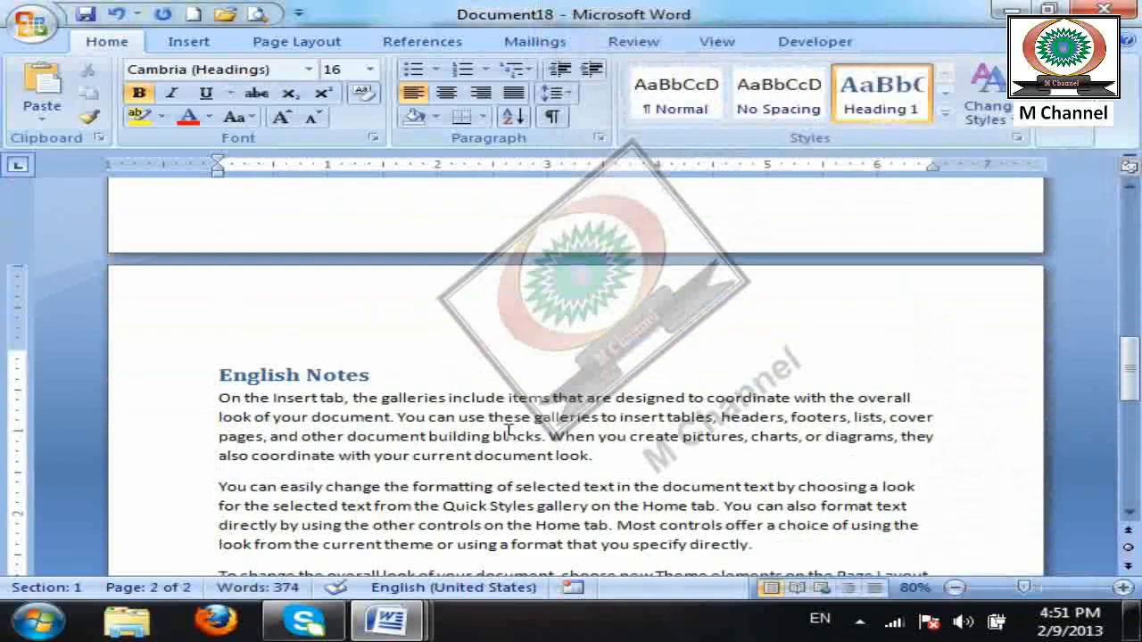
Turn Keep with next back on and remove Page break before from the "English Notes" heading.
click(599, 137)
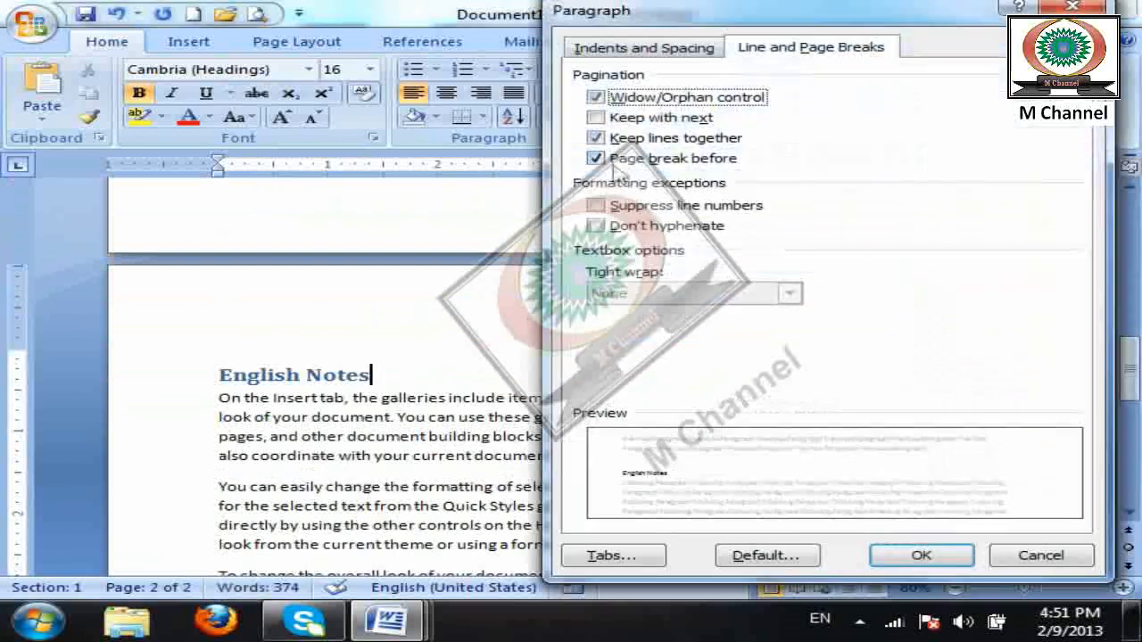
click(671, 121)
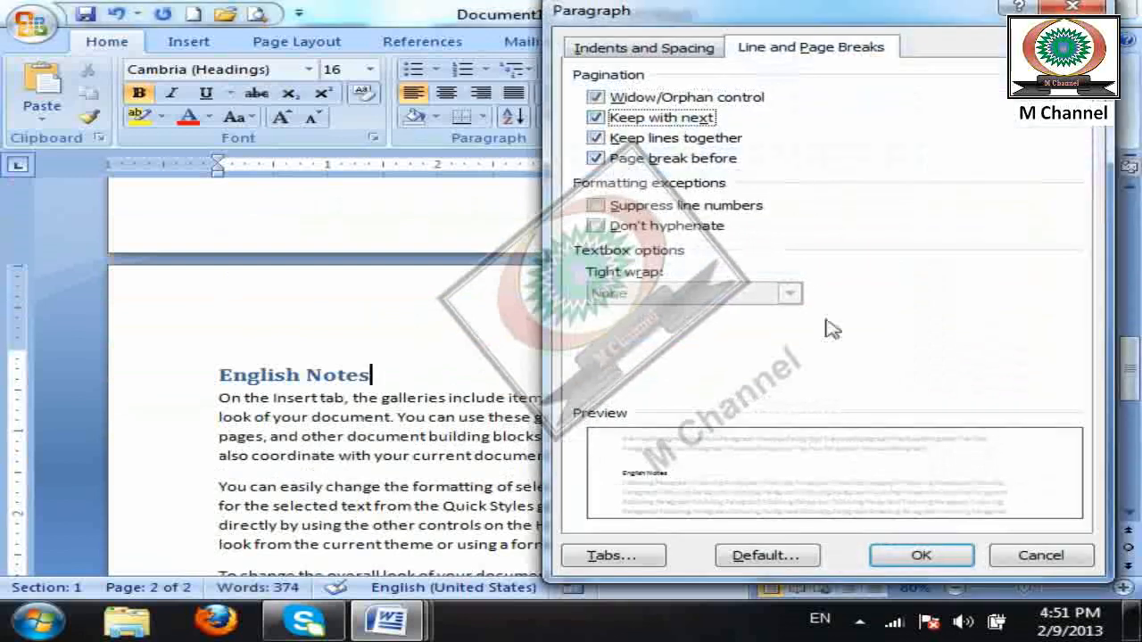
click(641, 160)
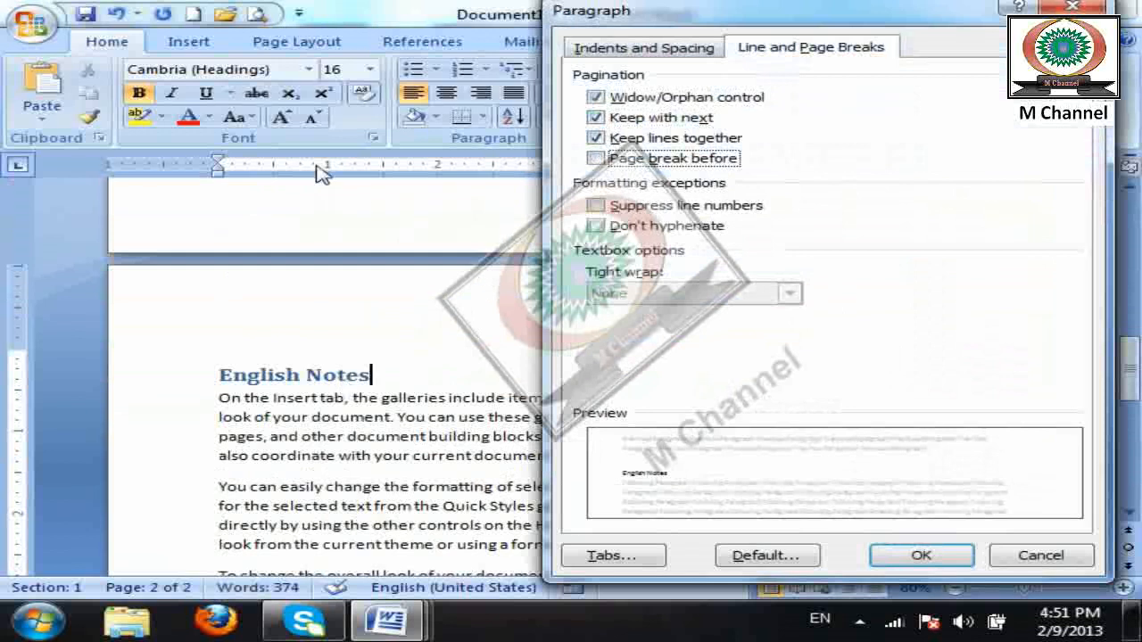
click(918, 555)
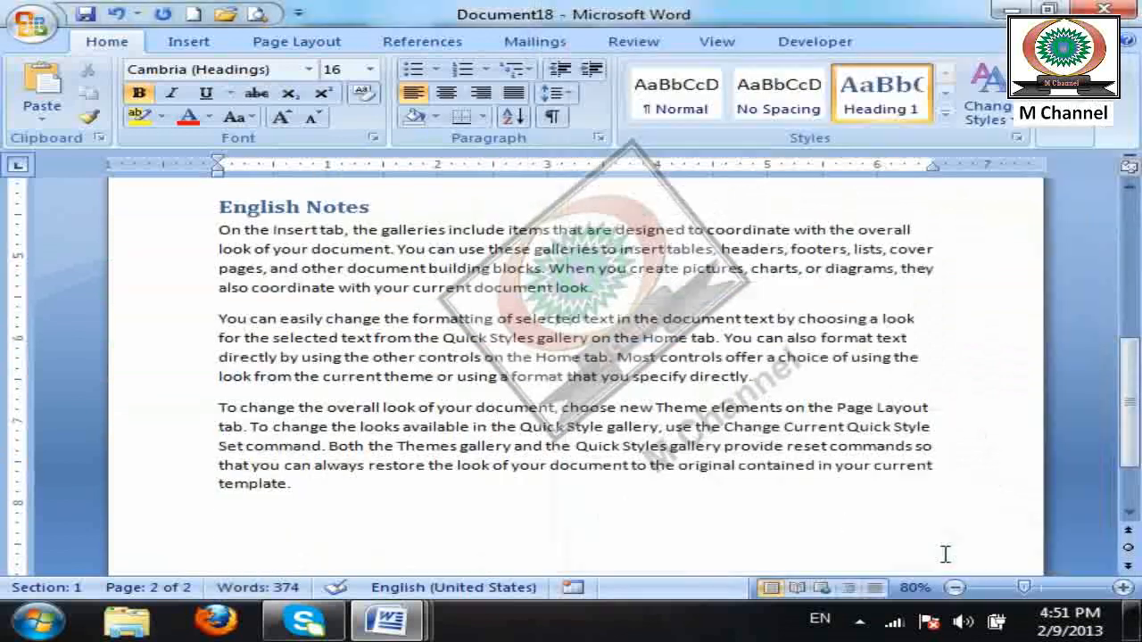
Review the pagination and formatting exception options, including Suppress line numbers, and leave the settings as they are.
scroll(657, 416, up, 5)
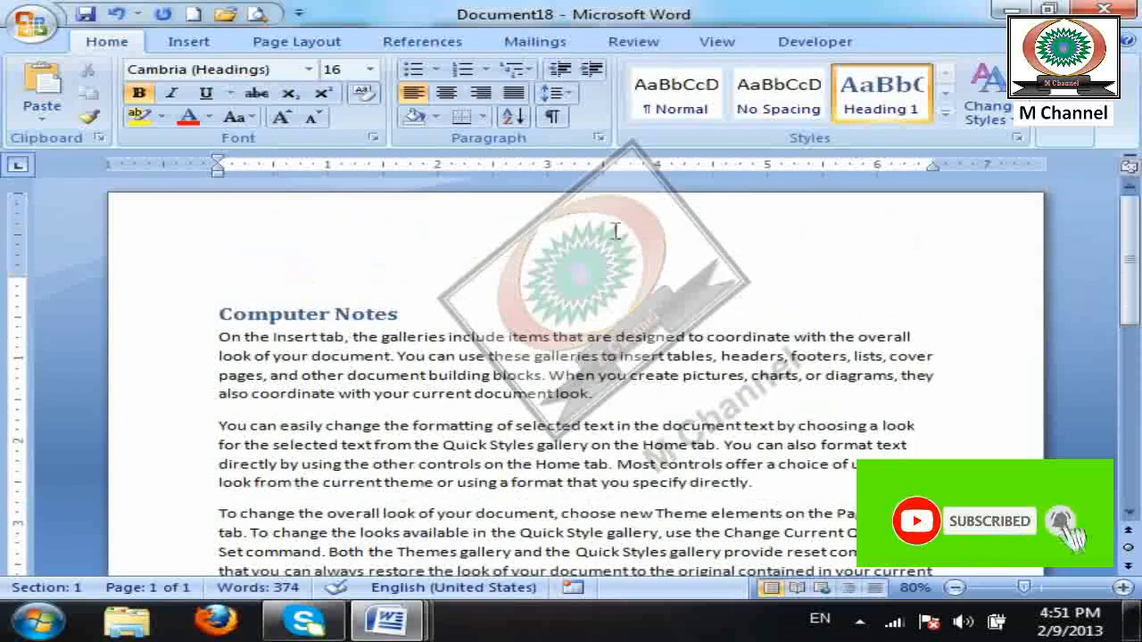
click(600, 138)
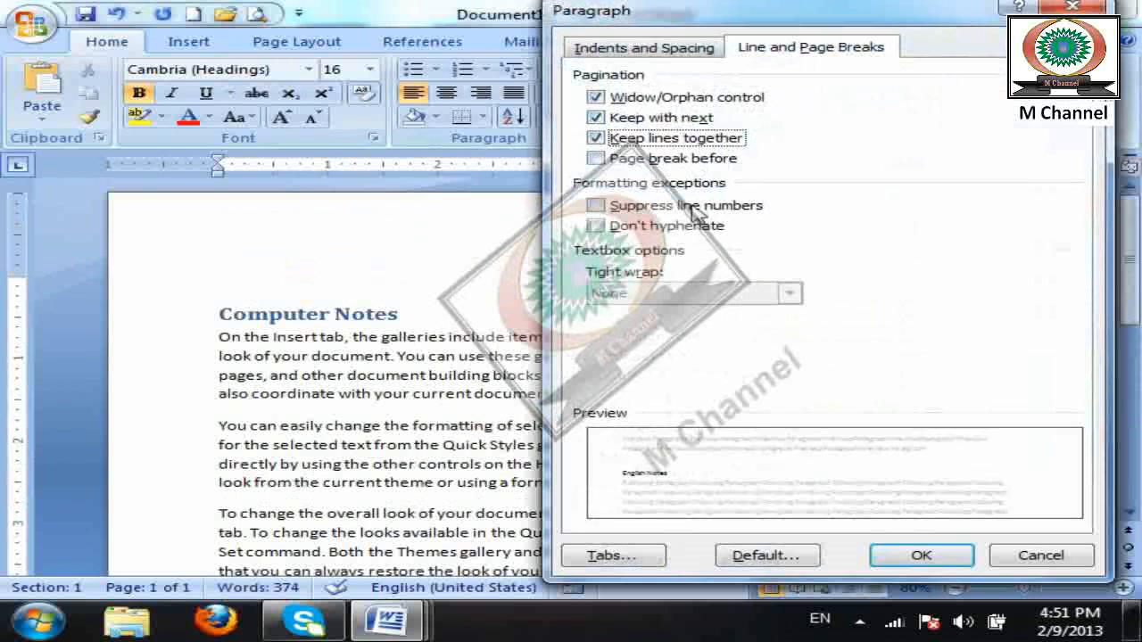
click(1034, 557)
Create a new blank document and turn on continuous line numbering.
click(193, 13)
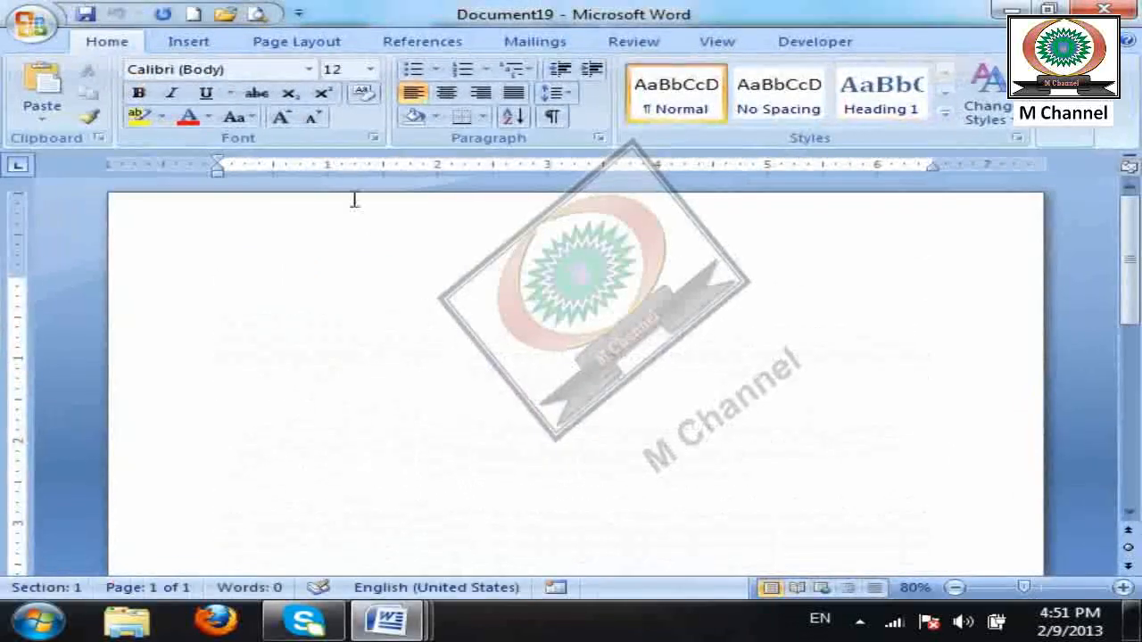
click(298, 41)
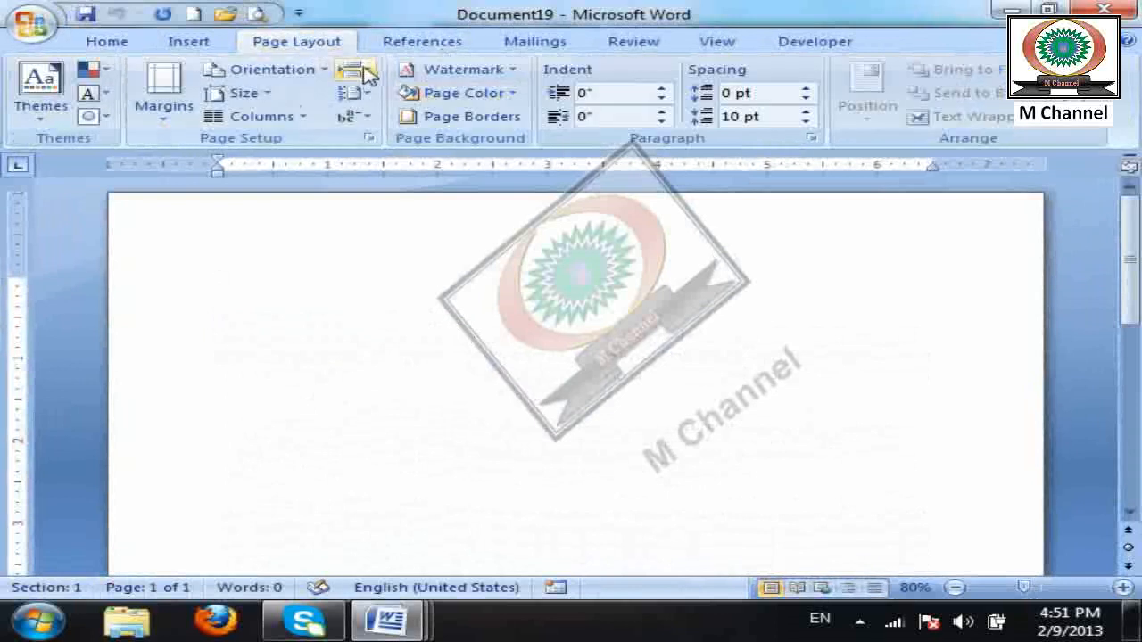
click(360, 97)
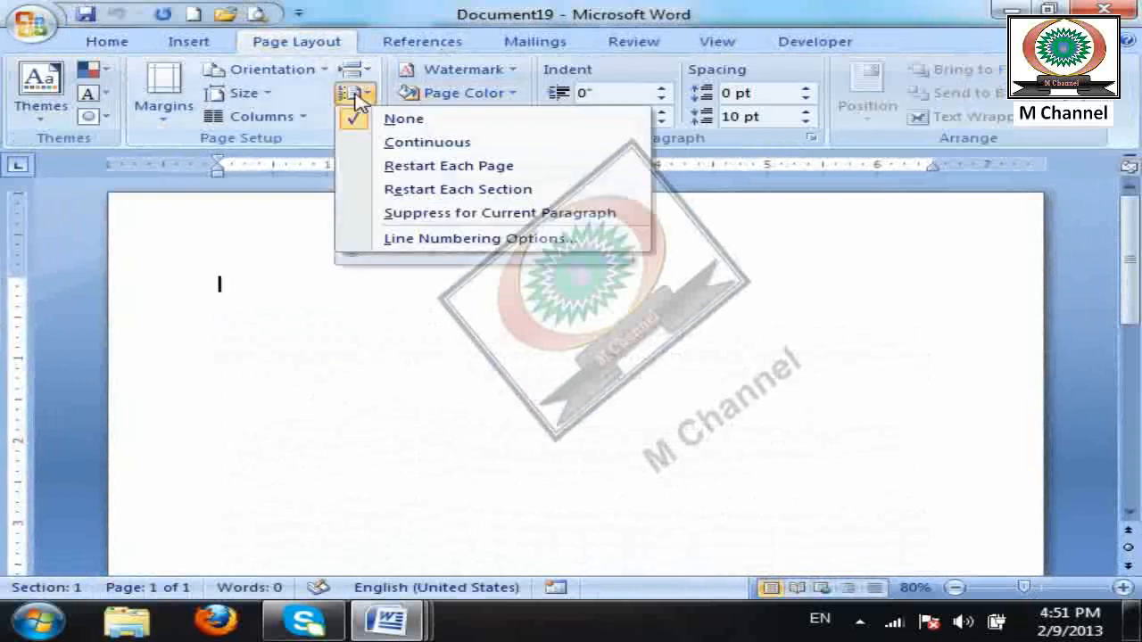
click(389, 143)
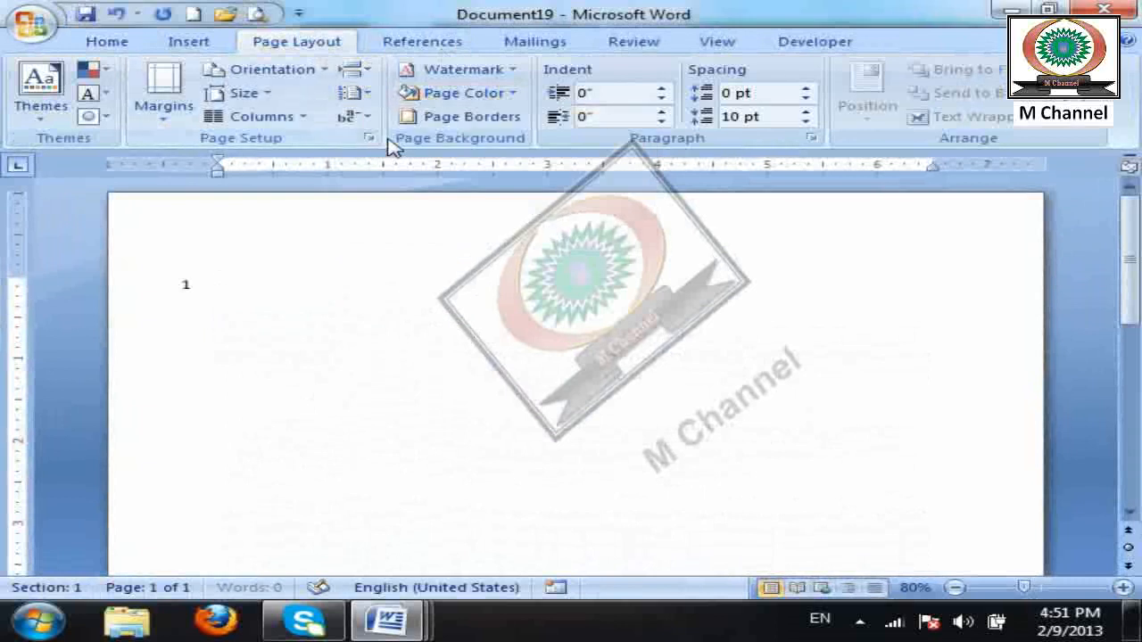
Add blank paragraphs so the numbered lines run down to line 8.
key(Return)
key(Return)
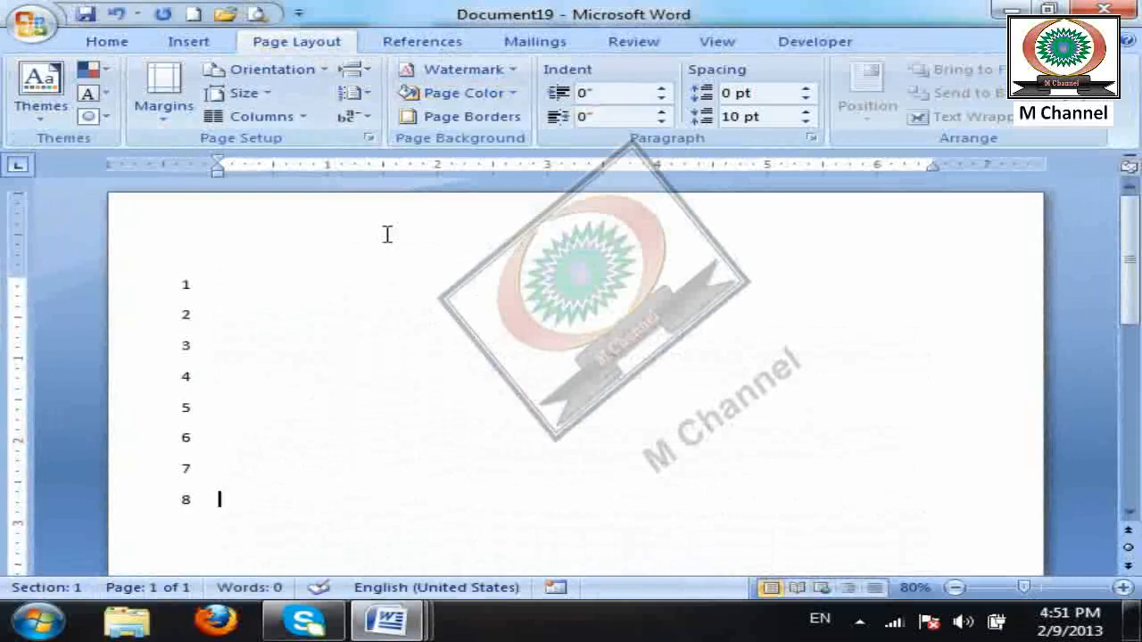
scroll(393, 232, down, 1)
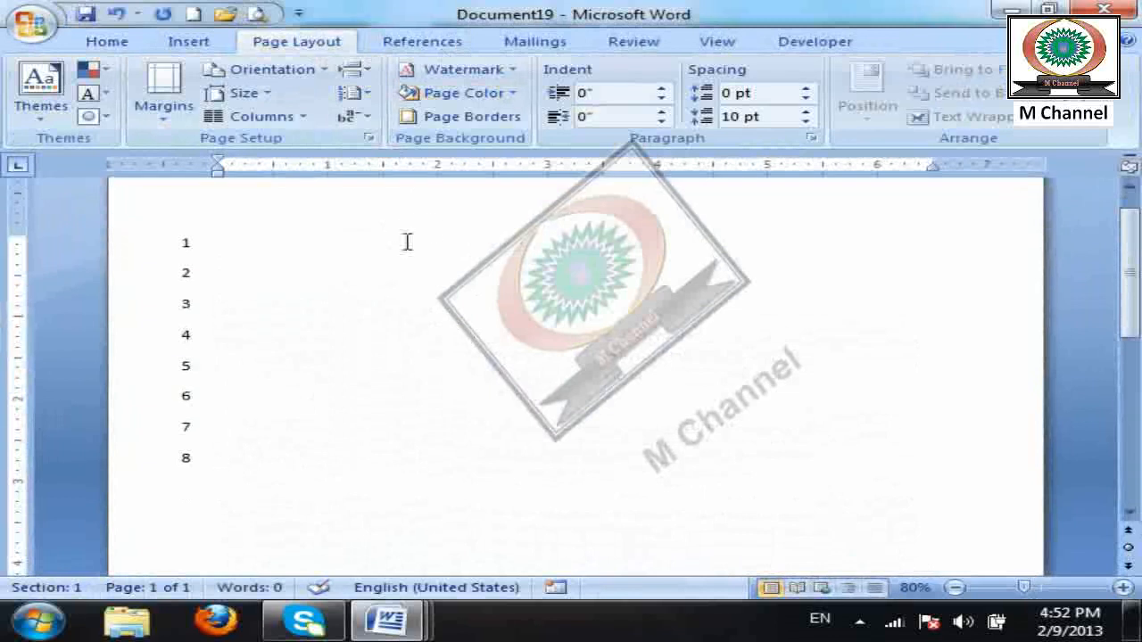
Suppress line numbers for the last blank paragraph and generate sample text there with =rand(1).
click(107, 42)
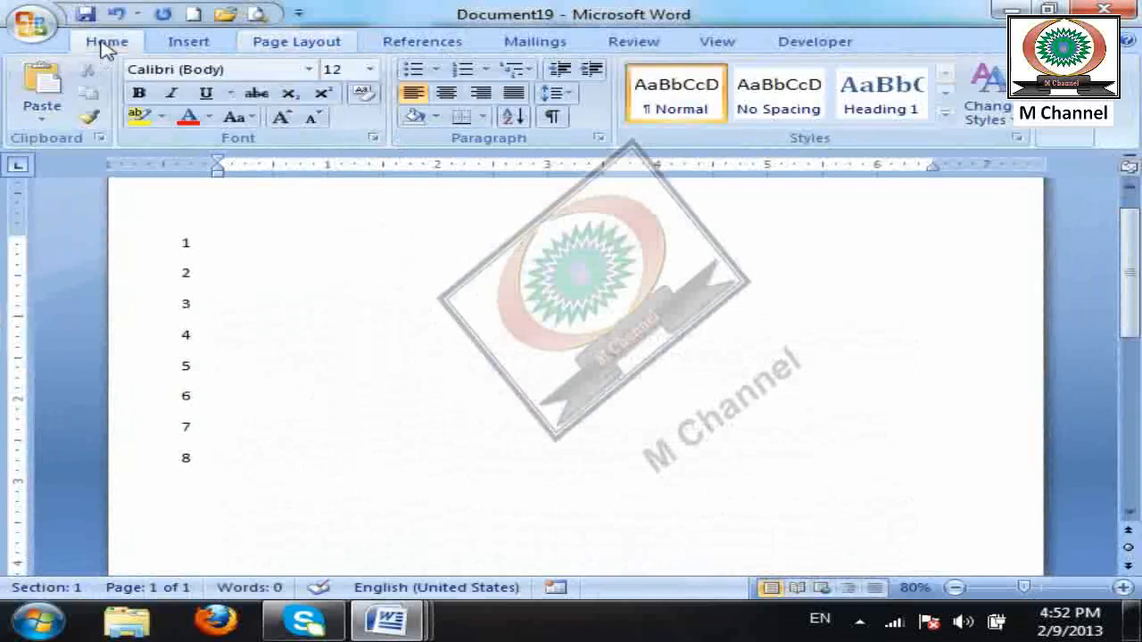
click(599, 138)
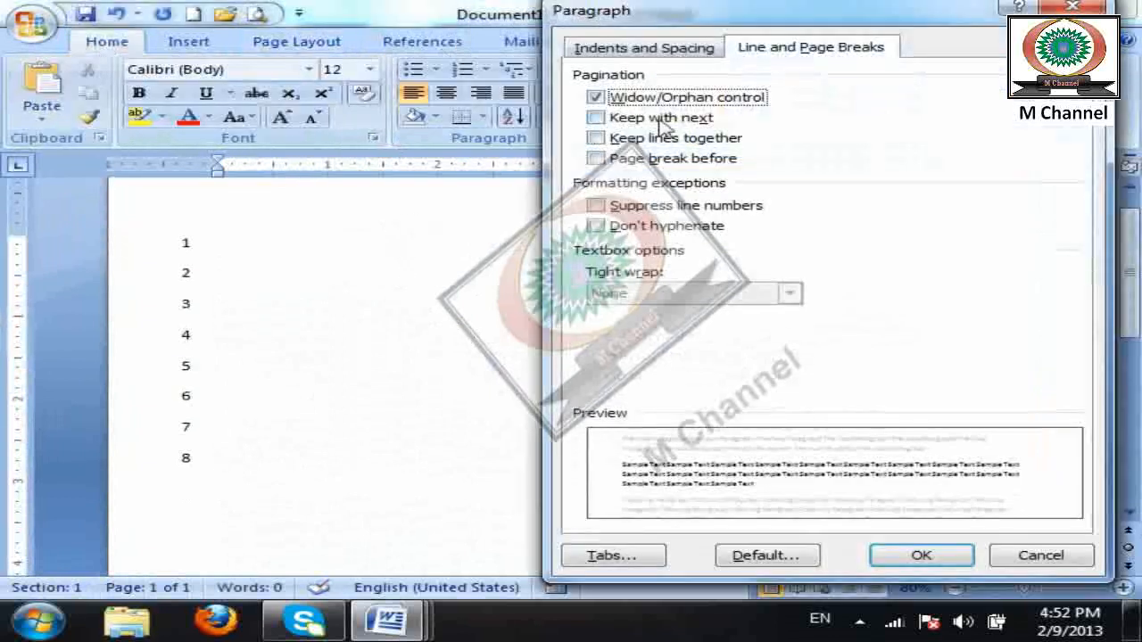
click(642, 206)
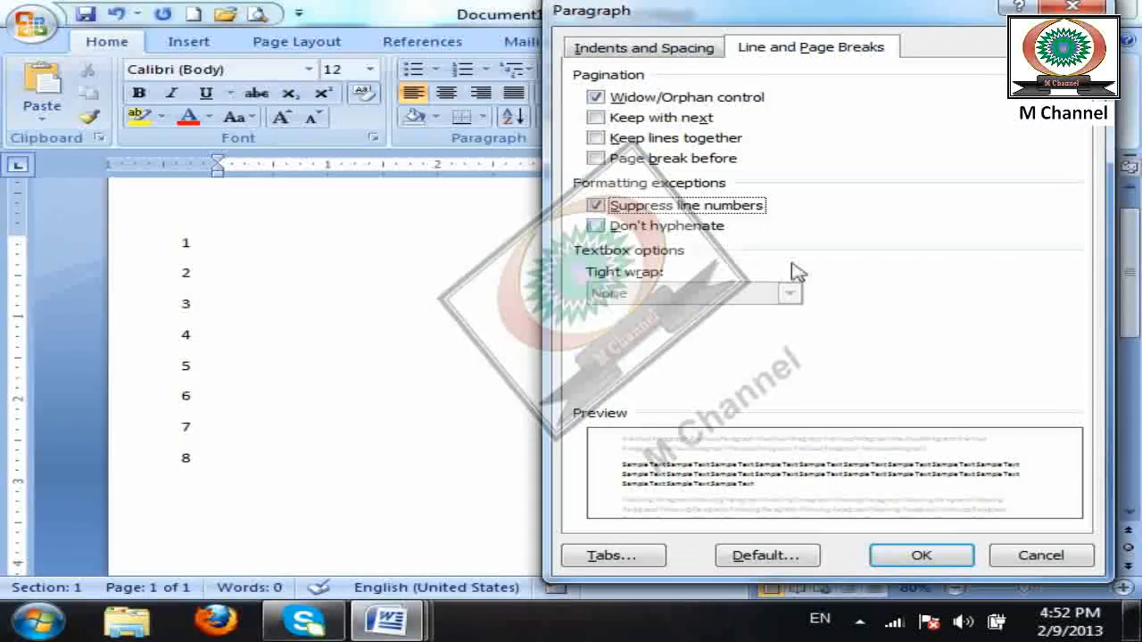
click(903, 554)
text(=rand(1))
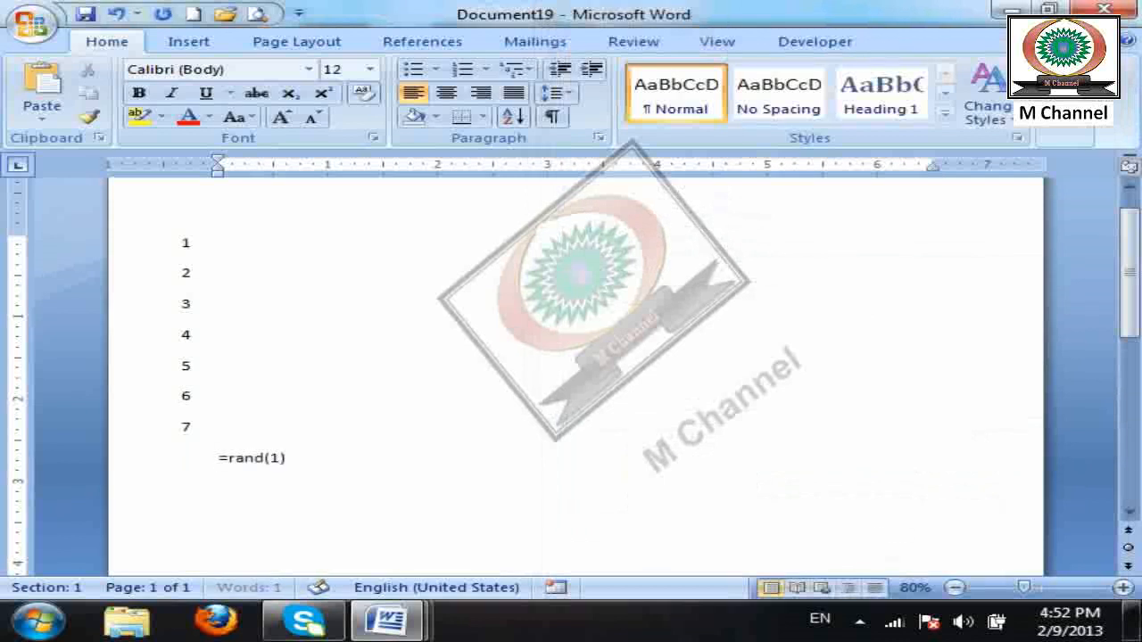
key(Return)
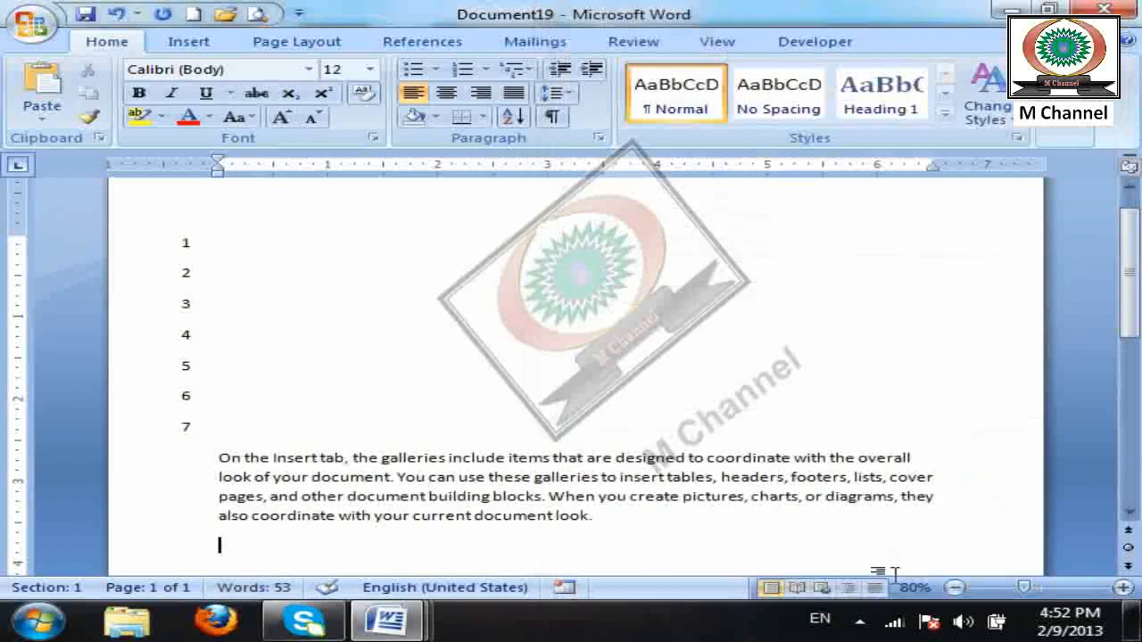
Turn off Suppress line numbers for the paragraph below the sample text and add two more blank lines.
click(600, 138)
click(642, 207)
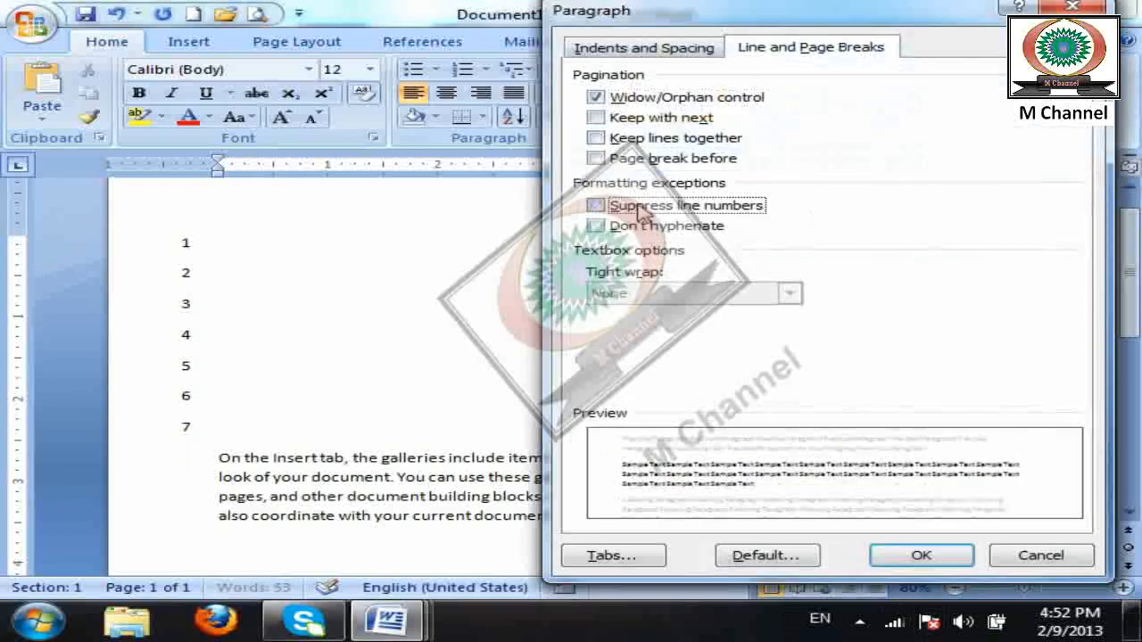
click(920, 556)
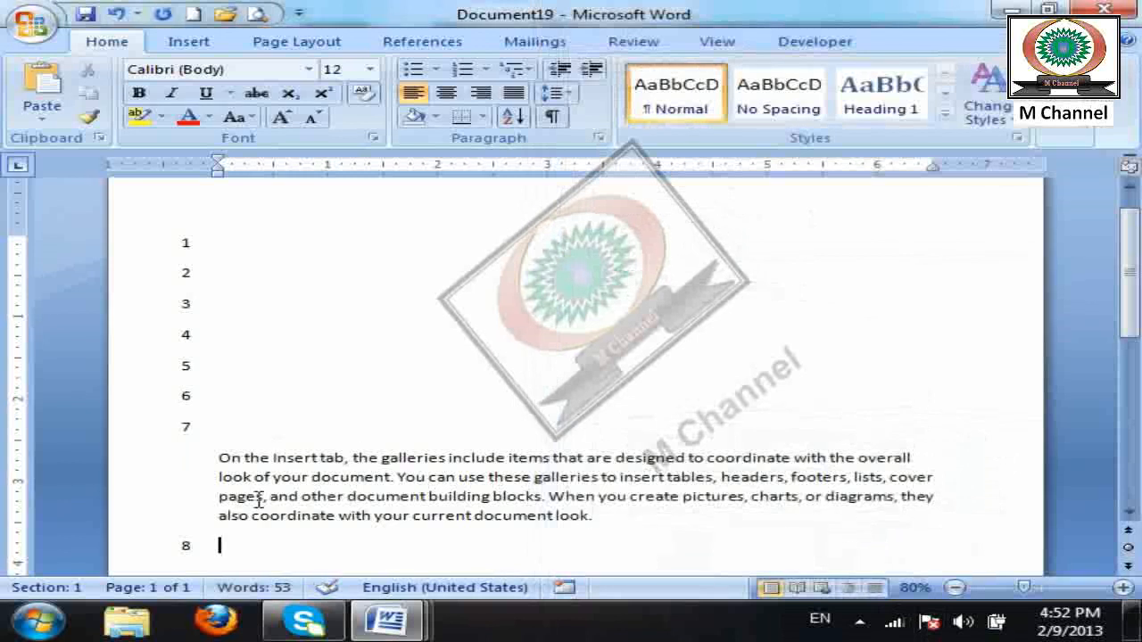
key(Return)
key(Return)
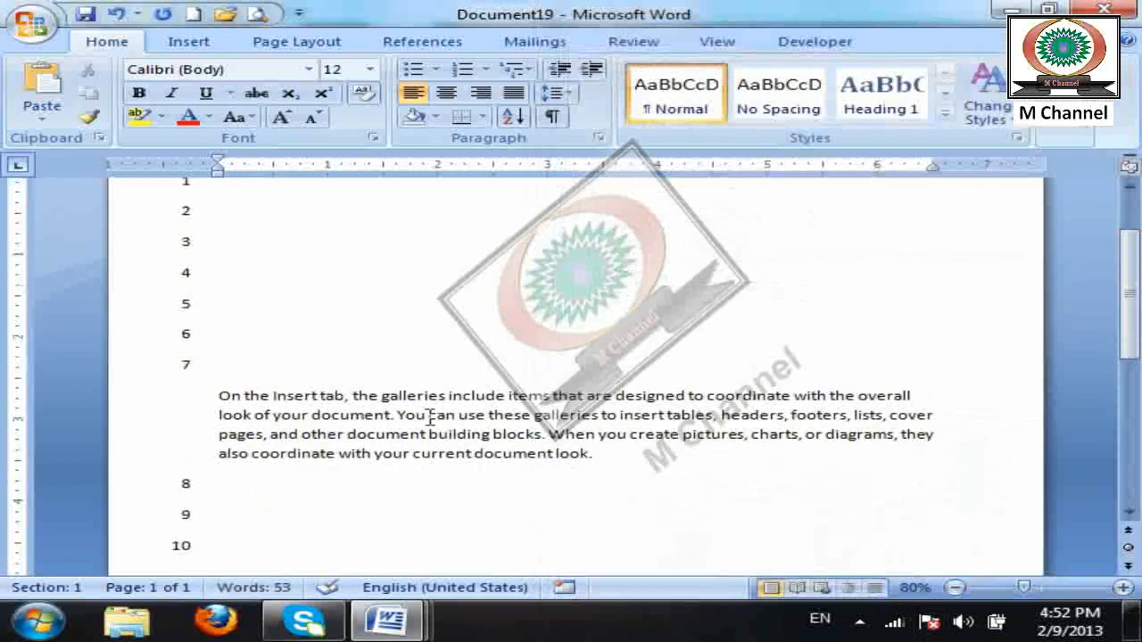
Suppress line numbers for the current last line and generate sample text there with =rand(2).
click(598, 137)
click(596, 206)
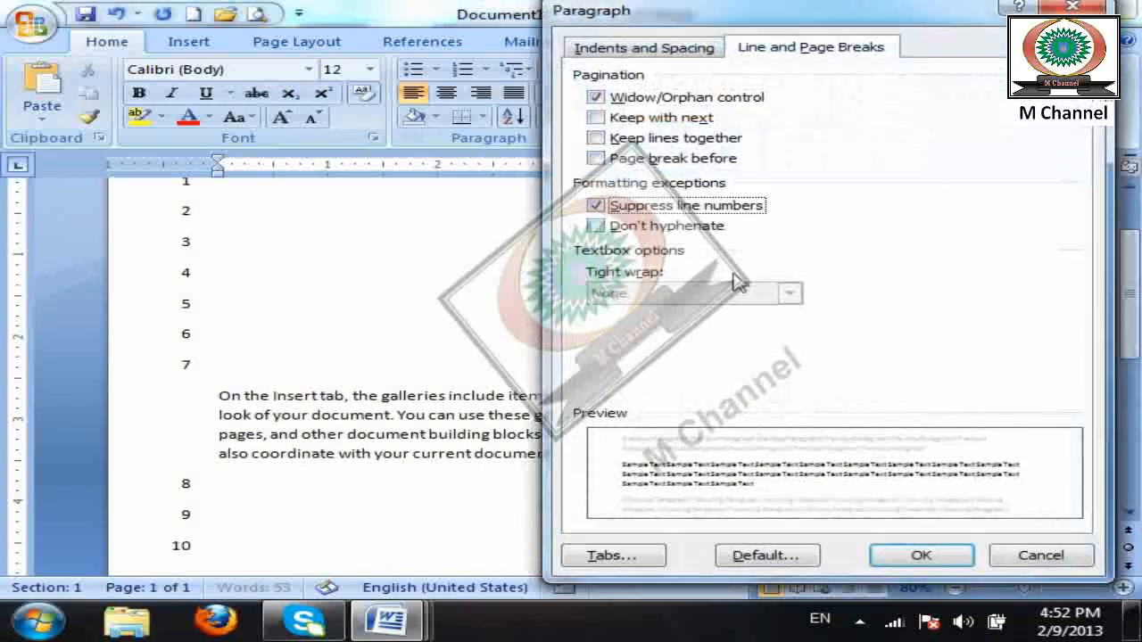
click(883, 555)
text(=rand(2))
key(Return)
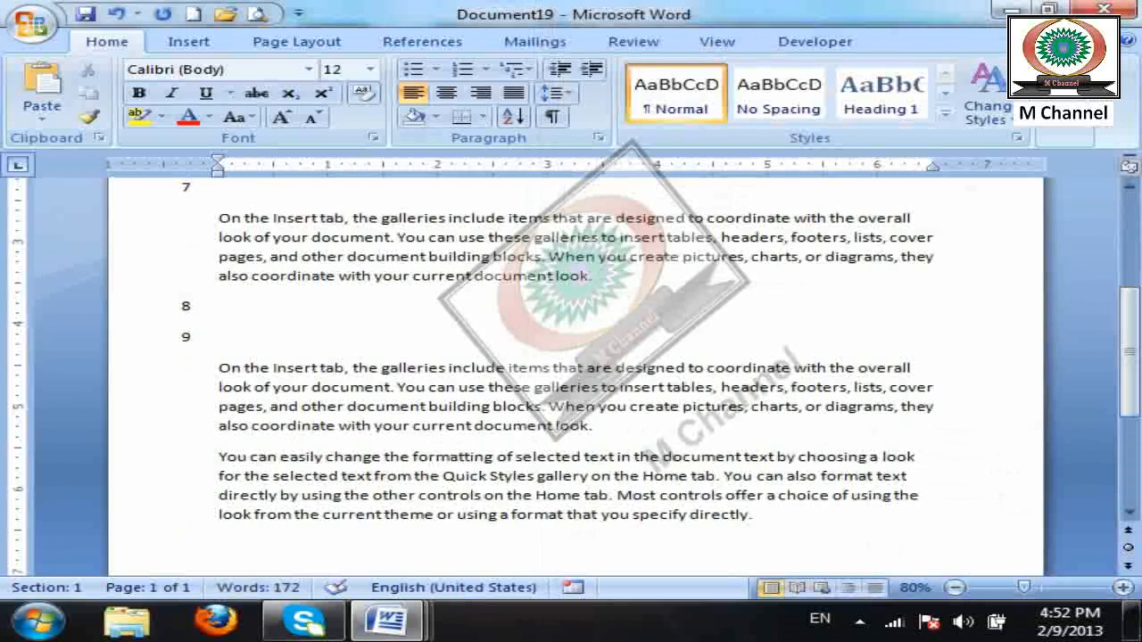
Turn off Suppress line numbers below the two sample paragraphs and add two more blank lines.
click(599, 137)
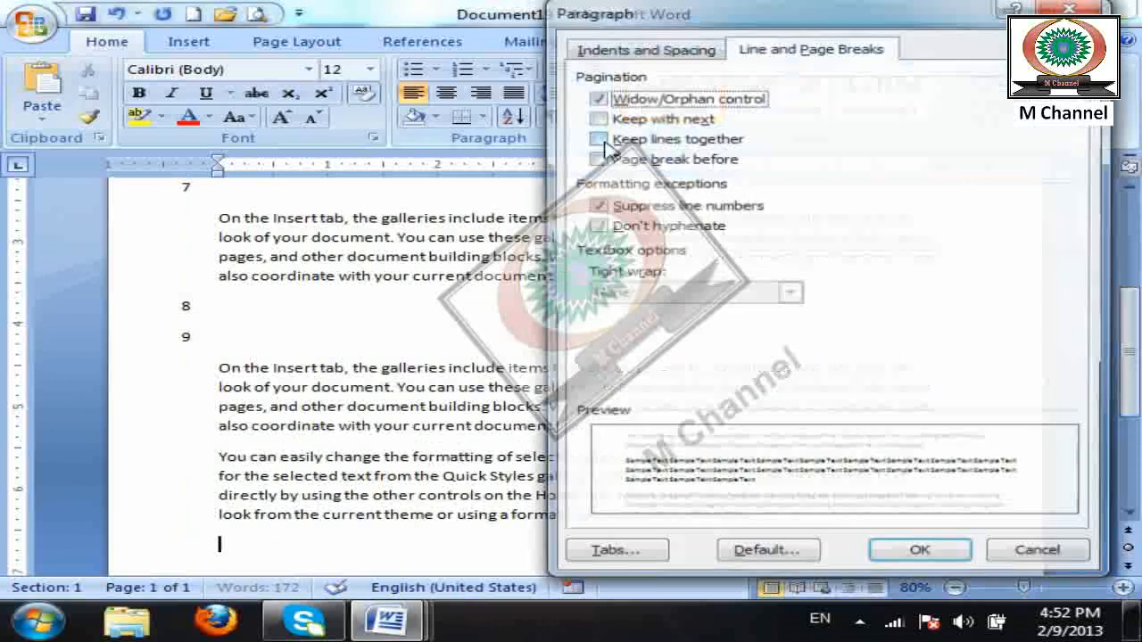
click(627, 207)
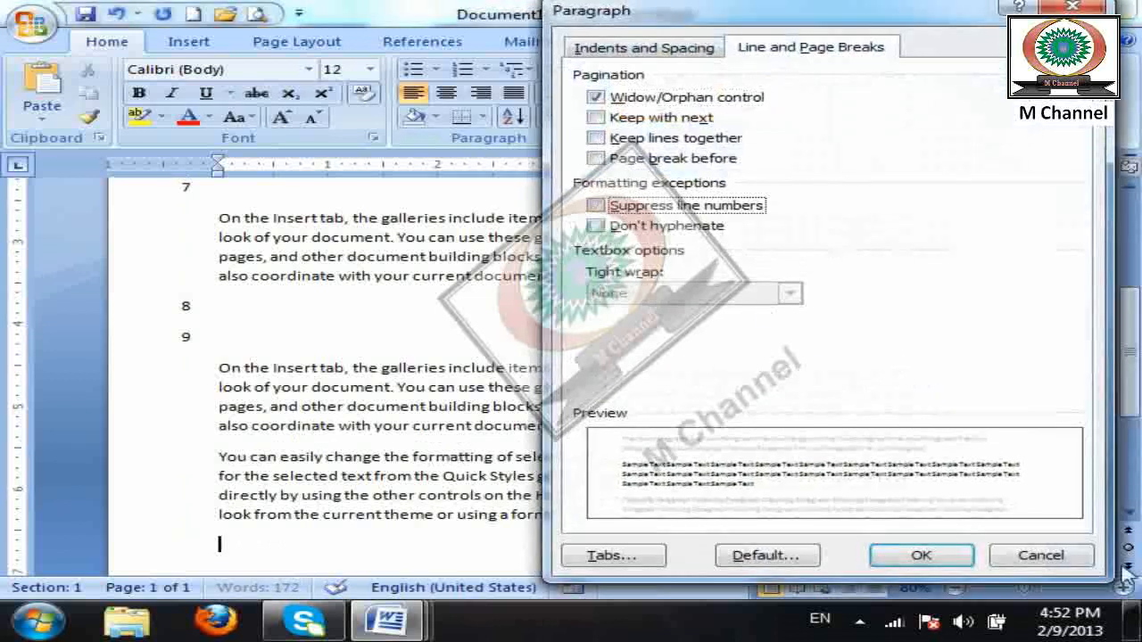
click(922, 557)
key(Return)
key(Return)
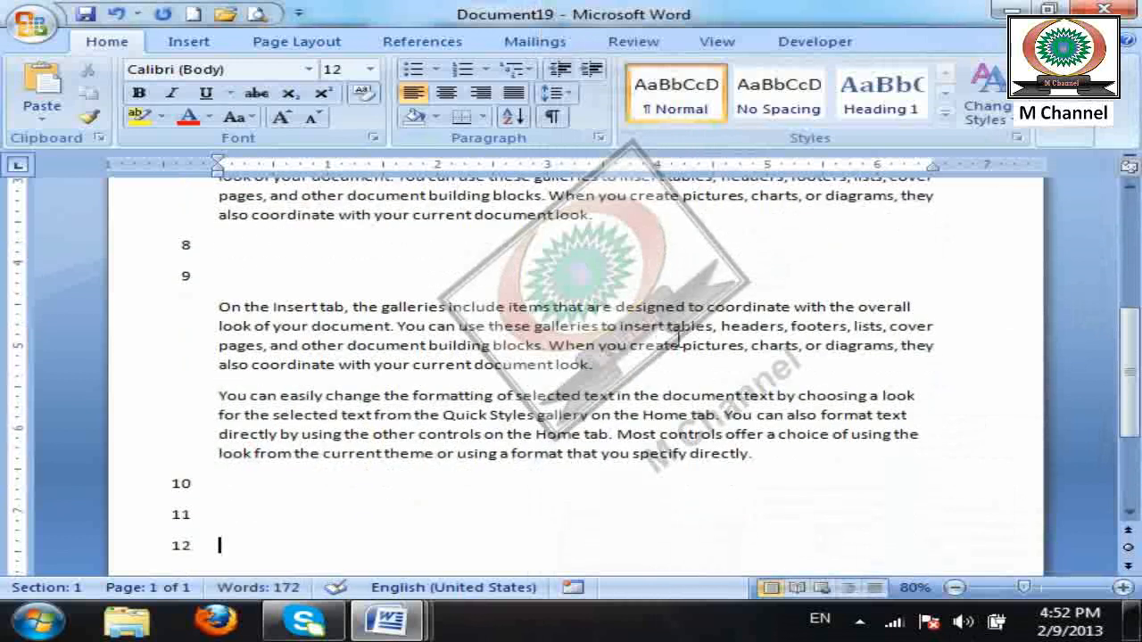
click(598, 138)
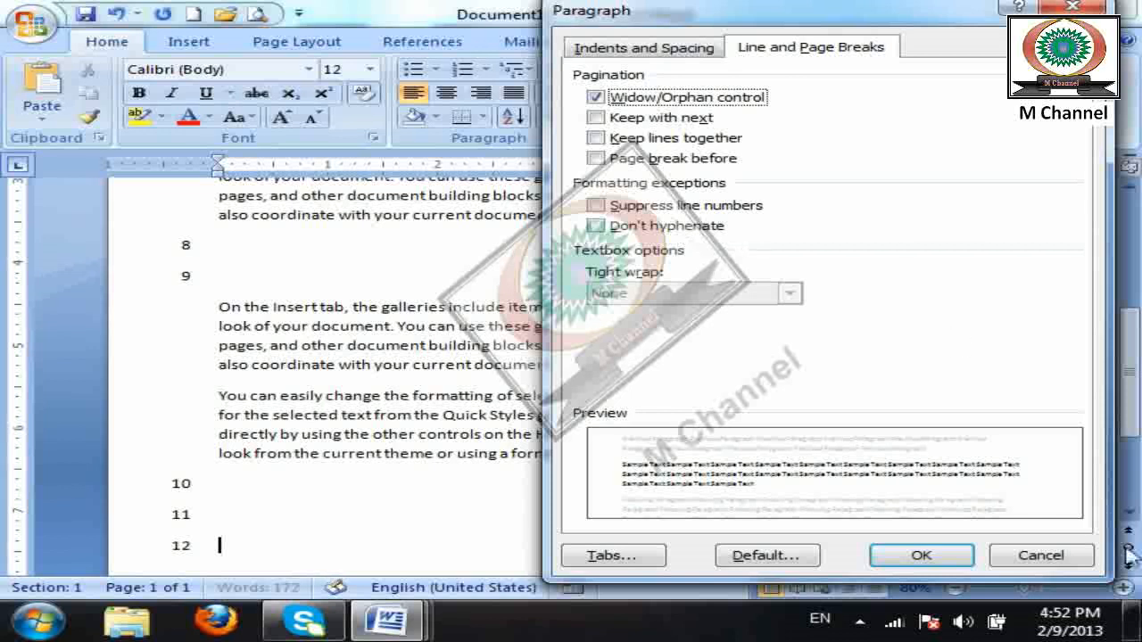
click(1040, 554)
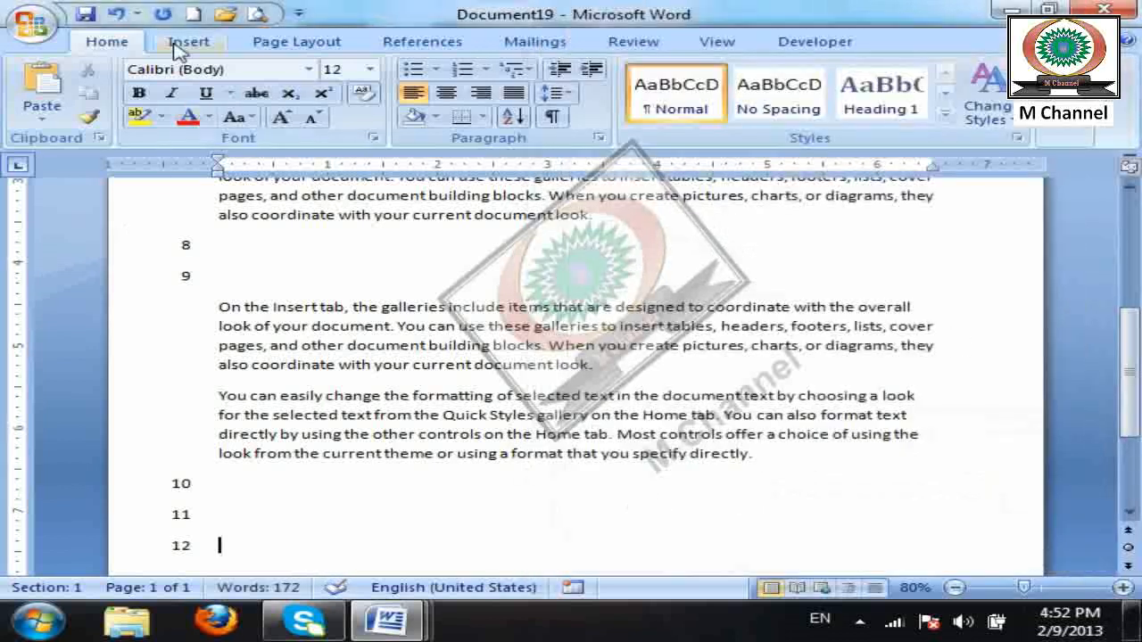
Create a new blank document and set the font size to 31.
click(194, 14)
key(ctrl+bracketright)
key(ctrl+bracketright)
key(ctrl+bracketright)
key(ctrl+bracketright)
key(ctrl+bracketright)
key(ctrl+bracketright)
key(ctrl+bracketright)
key(ctrl+bracketright)
key(ctrl+bracketright)
key(ctrl+bracketright)
key(ctrl+bracketright)
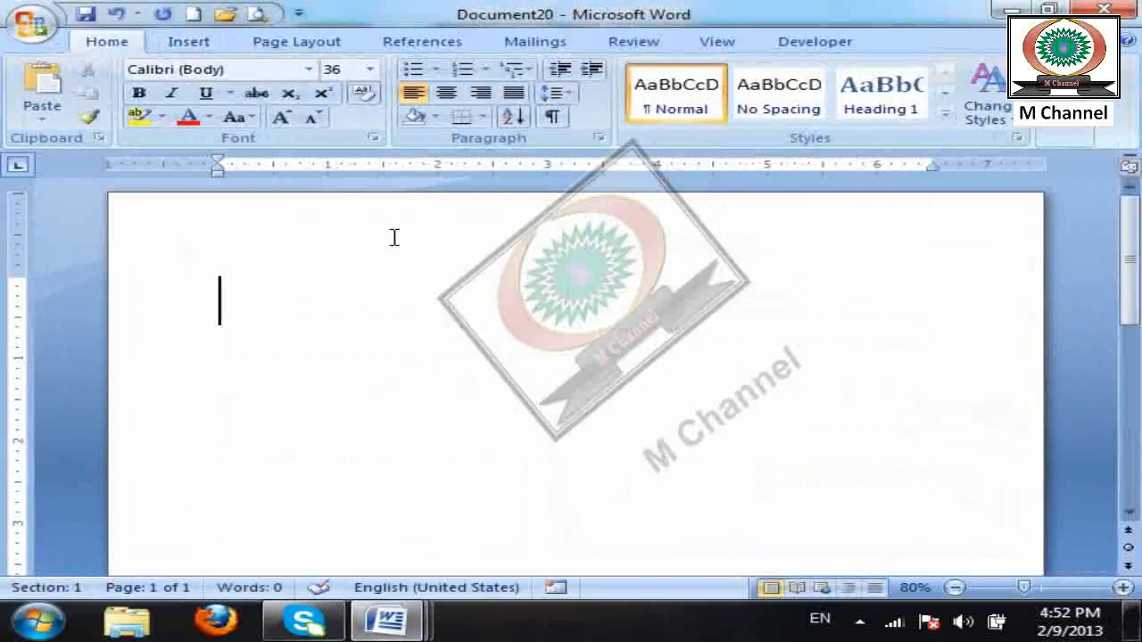
key(ctrl+bracketleft)
key(ctrl+bracketleft)
key(ctrl+bracketleft)
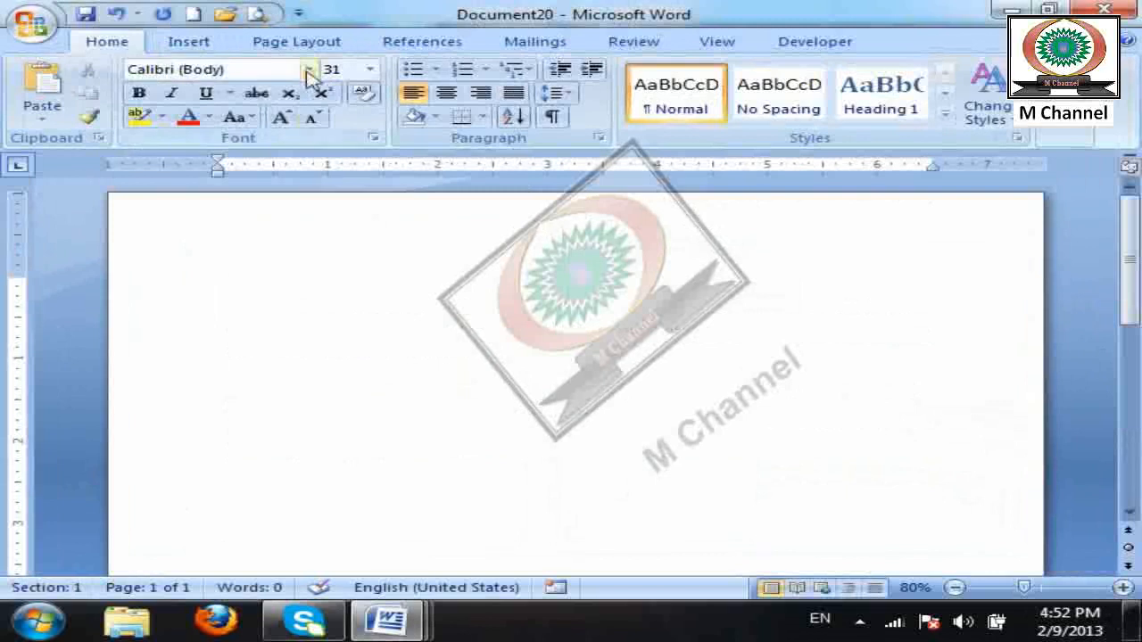
Enter the filler text "Df a dfas fsaf saf sadf sa fsa fsd" on the first line of the document.
key(super)
click(348, 360)
click(413, 286)
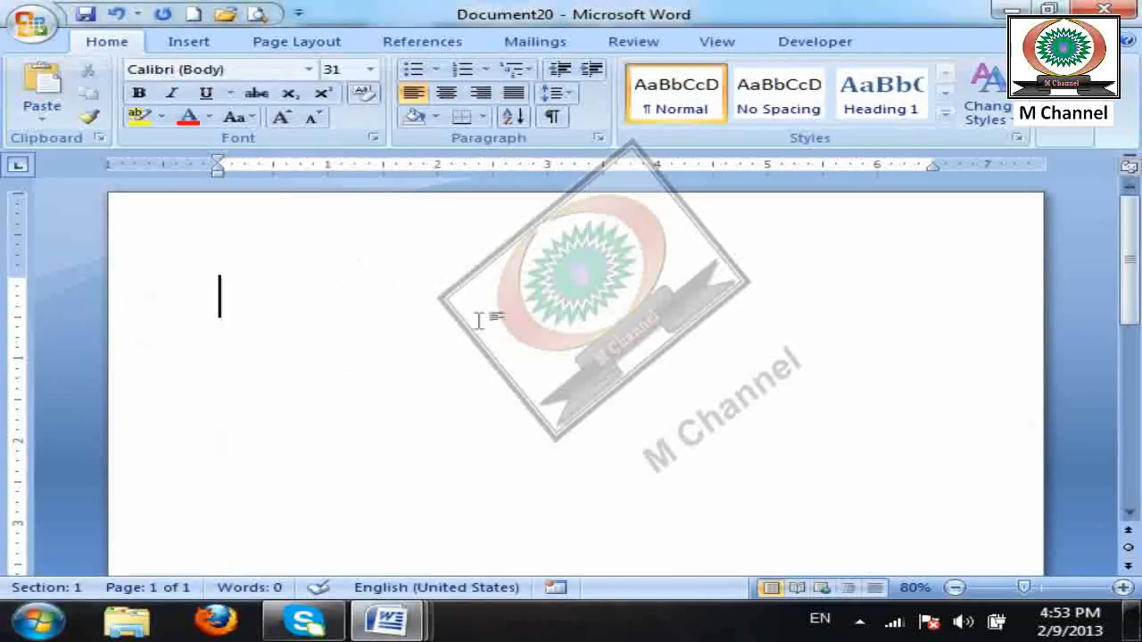
text(Df a dfas fsaf saf sadf sa fsa fsd f)
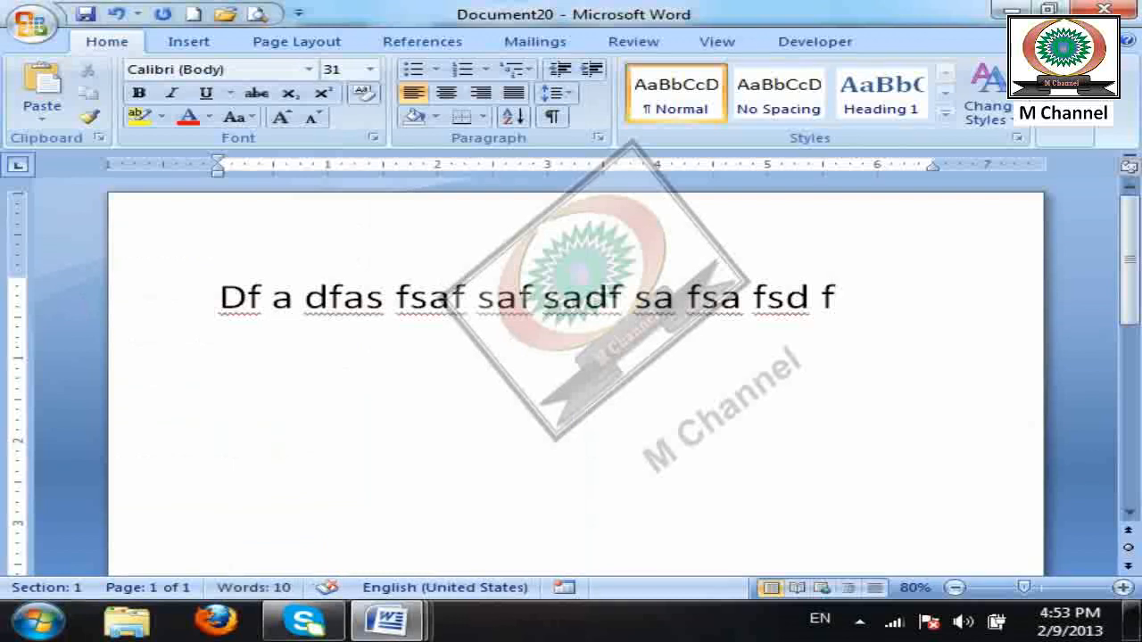
key(BackSpace)
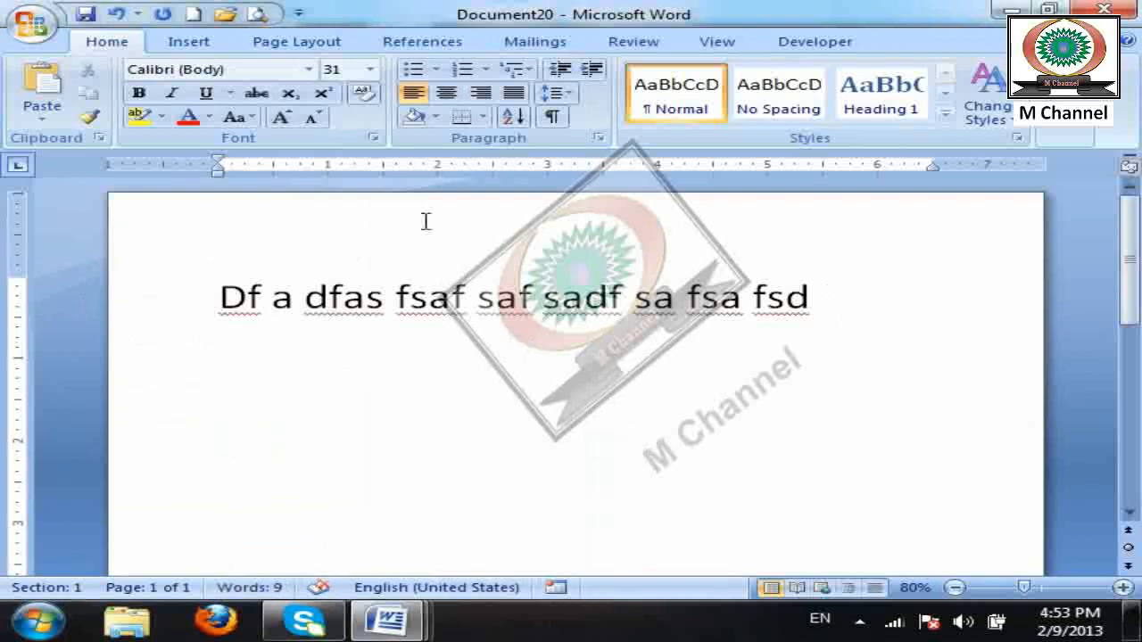
Set hyphenation to Automatic and add the word "Afghanistan" at the end of the filler line.
click(300, 44)
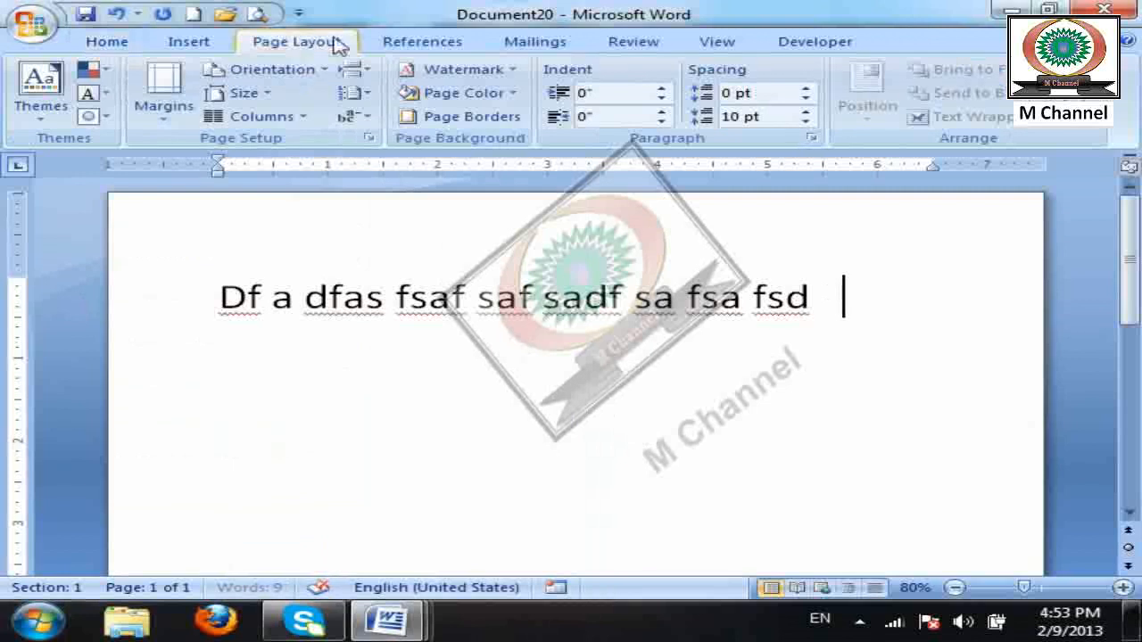
click(360, 96)
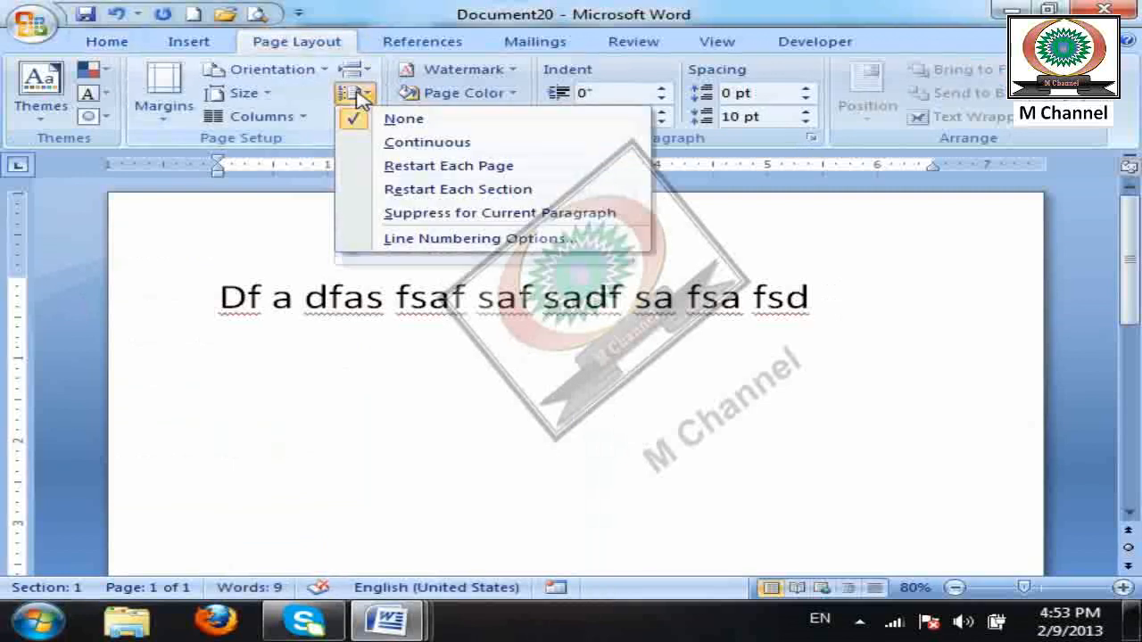
click(357, 95)
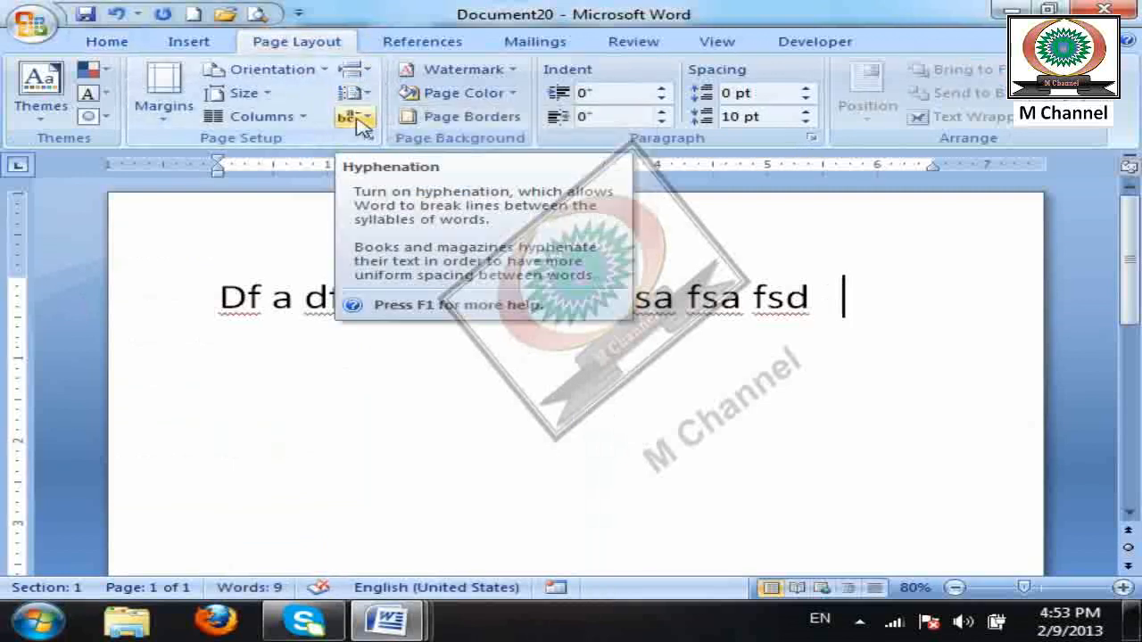
click(361, 119)
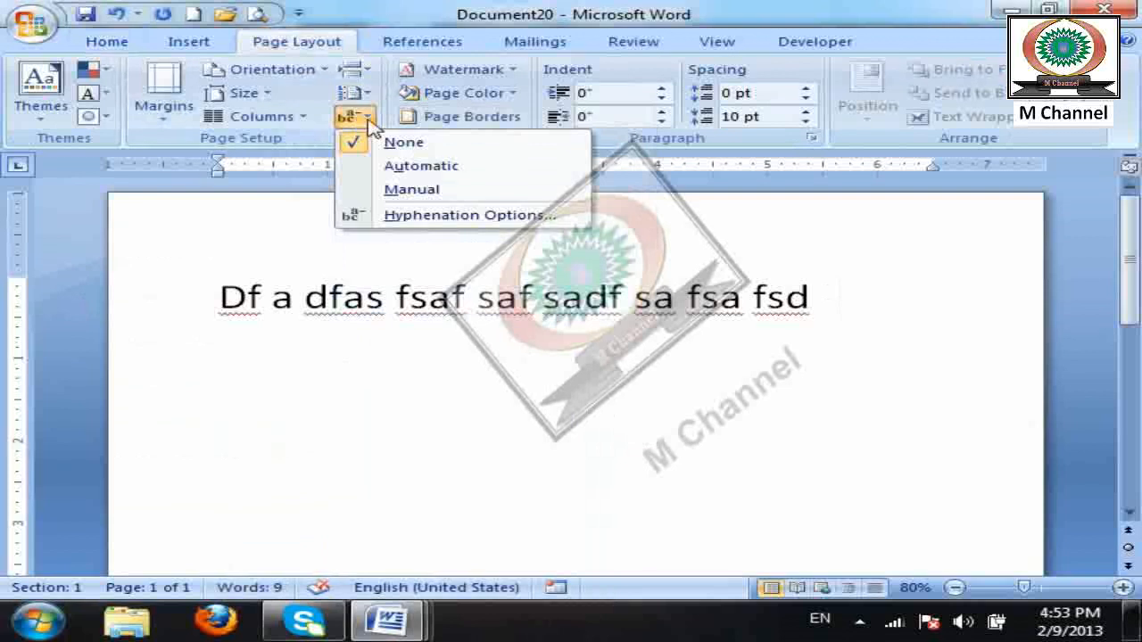
click(419, 169)
text(Afghanistan)
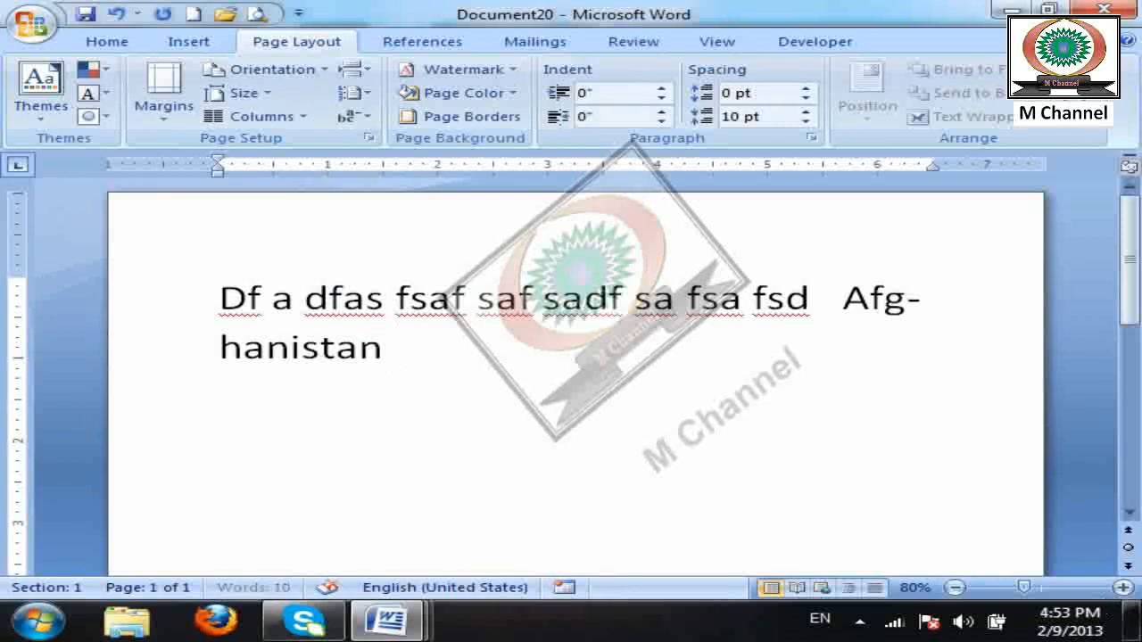
Continue the paragraph with "f asf af s fs af sadf sd Australia as fsf f".
text(f asf af s fs af sadf sdf)
key(BackSpace)
text(Australia  as fsf  f)
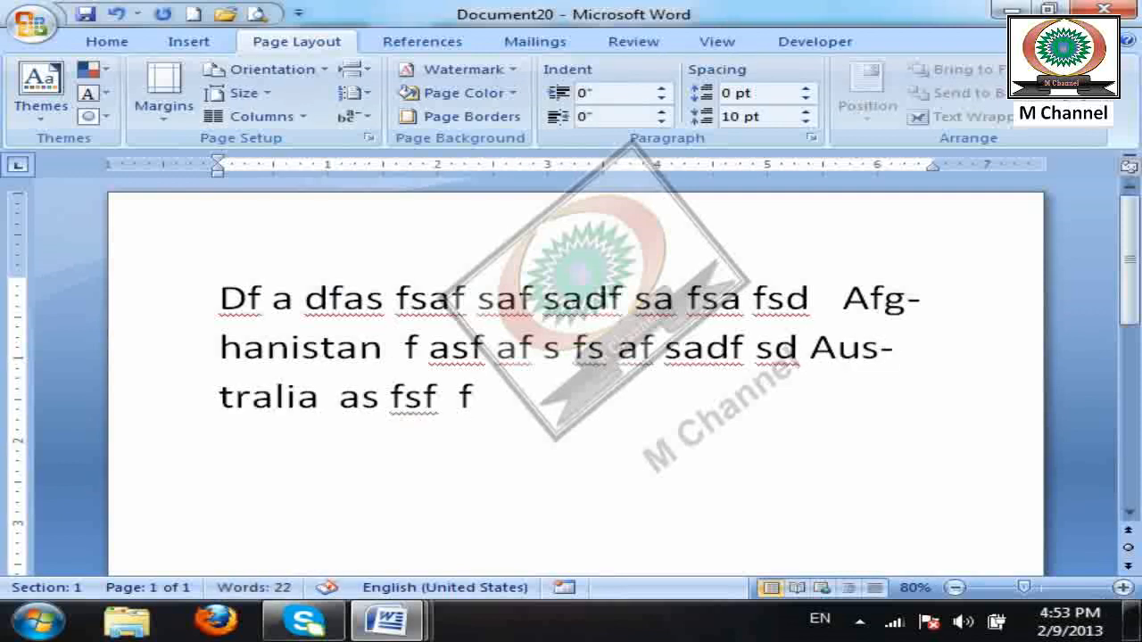
Turn on Don't hyphenate for the filler text paragraph.
click(123, 43)
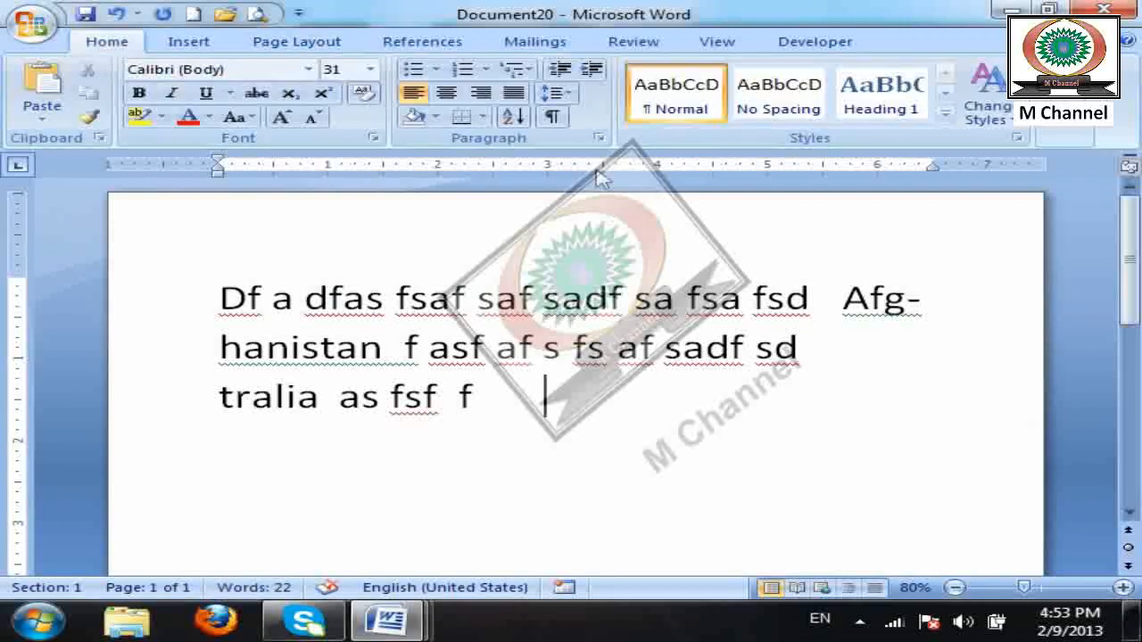
click(599, 141)
click(631, 228)
click(926, 556)
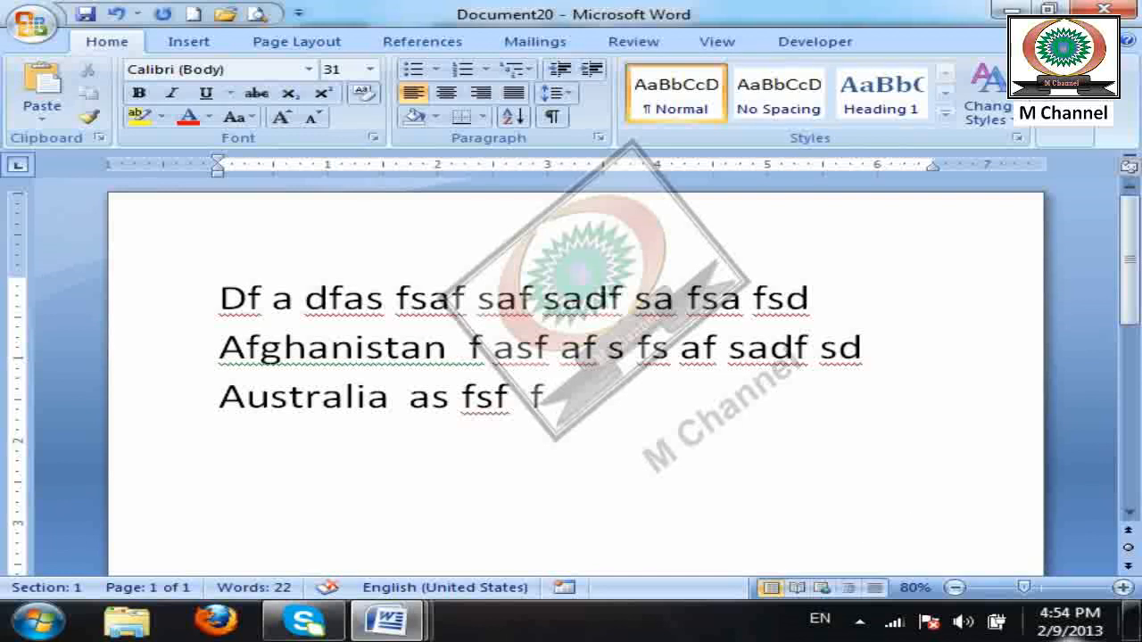
Open the line and page break settings of the filler text paragraph again.
click(598, 138)
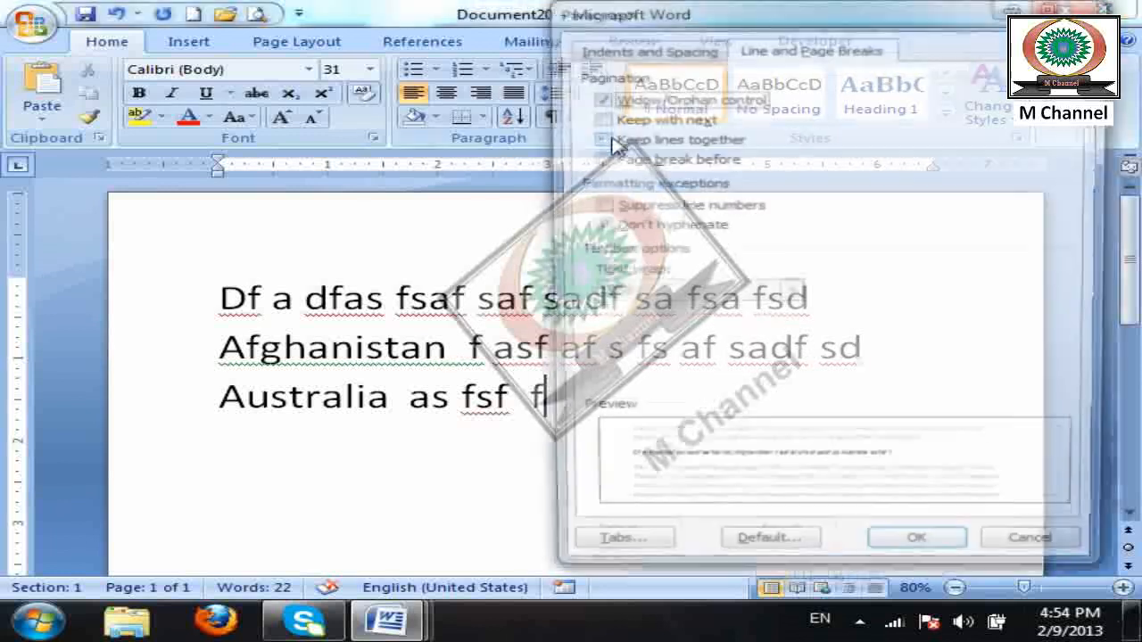